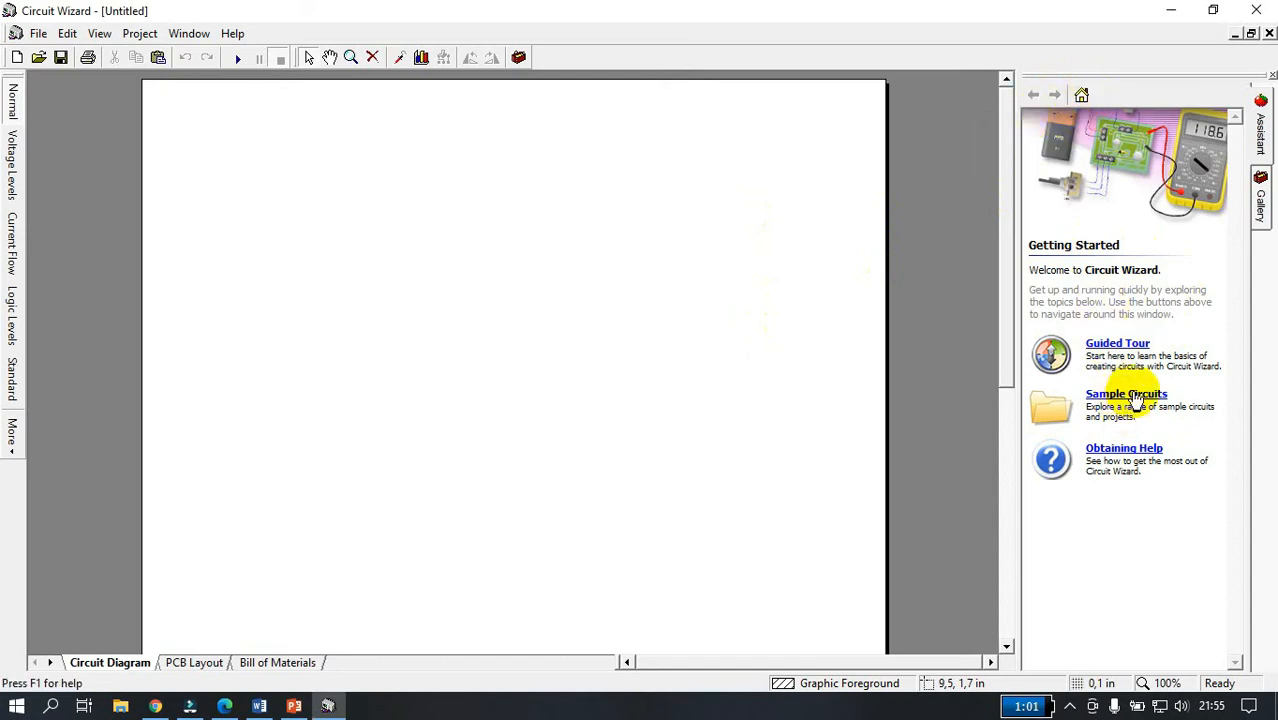
- Place a 9V battery from the gallery's Power Supplies on the blank circuit diagram
left_click(1258, 188)
left_click(1145, 166)
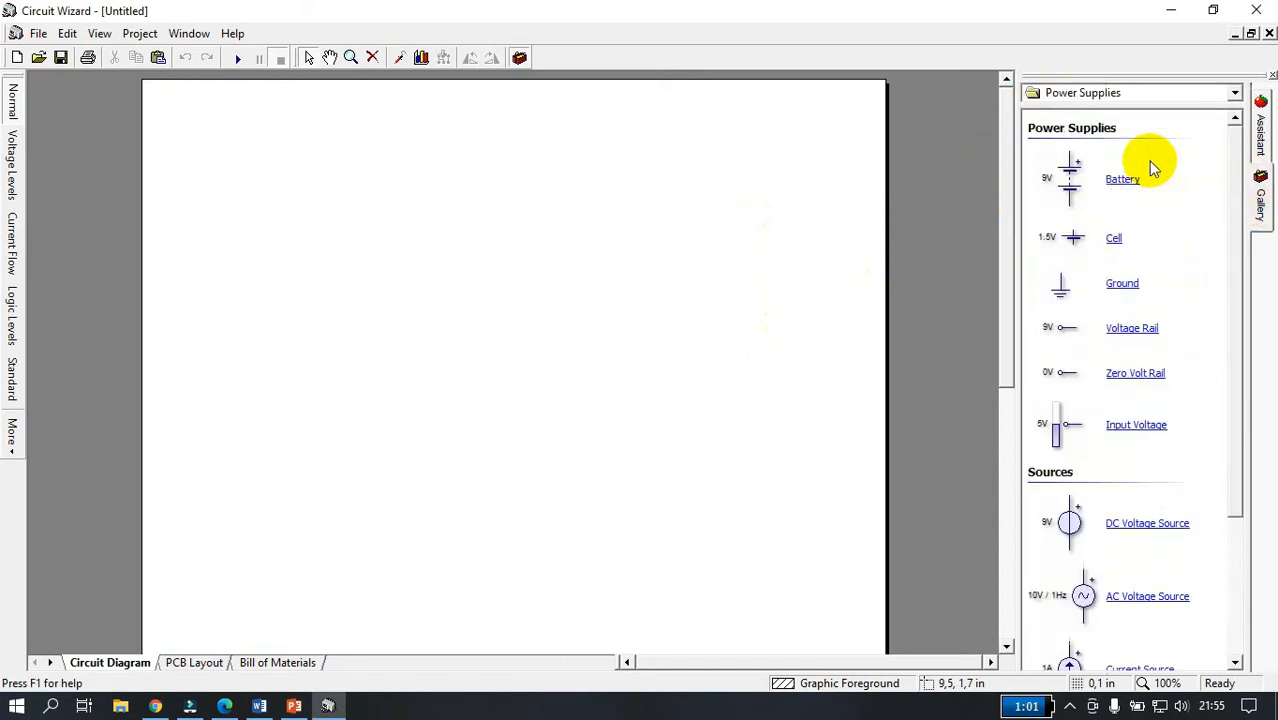
left_click_drag(1068, 188, 252, 350)
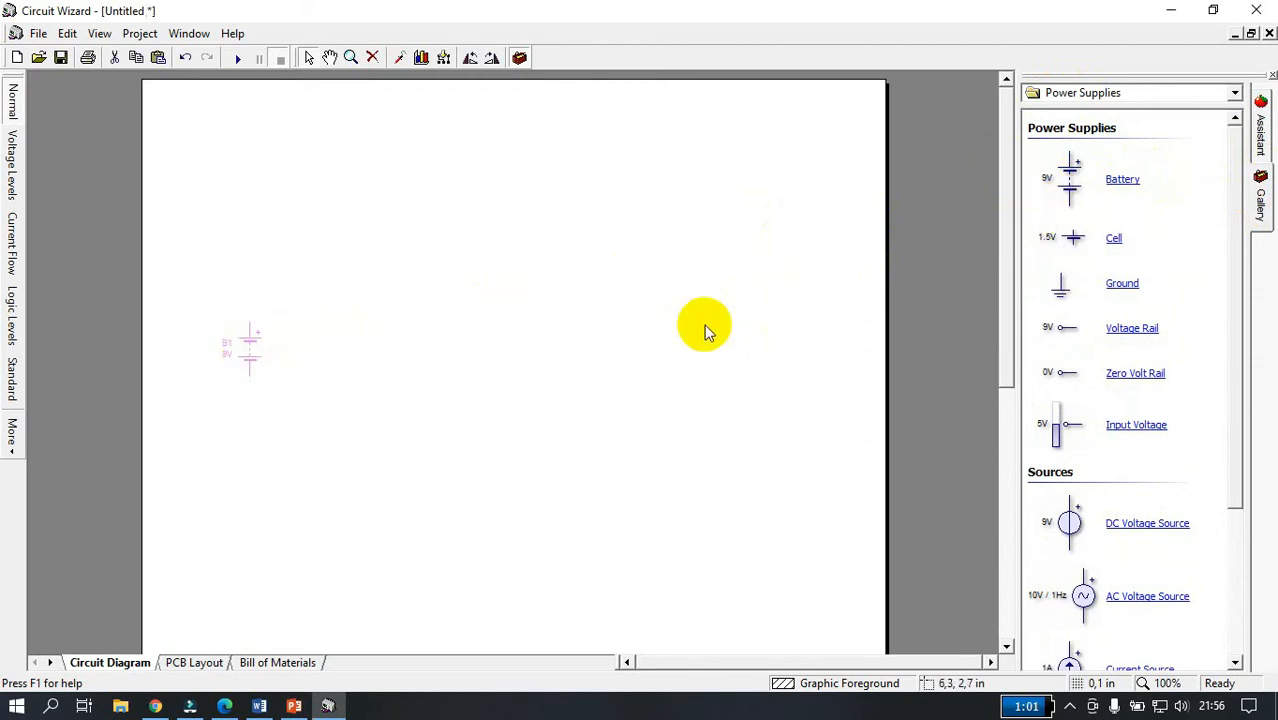
- Add a 1K resistor and a 50K variable resistor to the right of the battery, aligned in one vertical column
left_click(1100, 98)
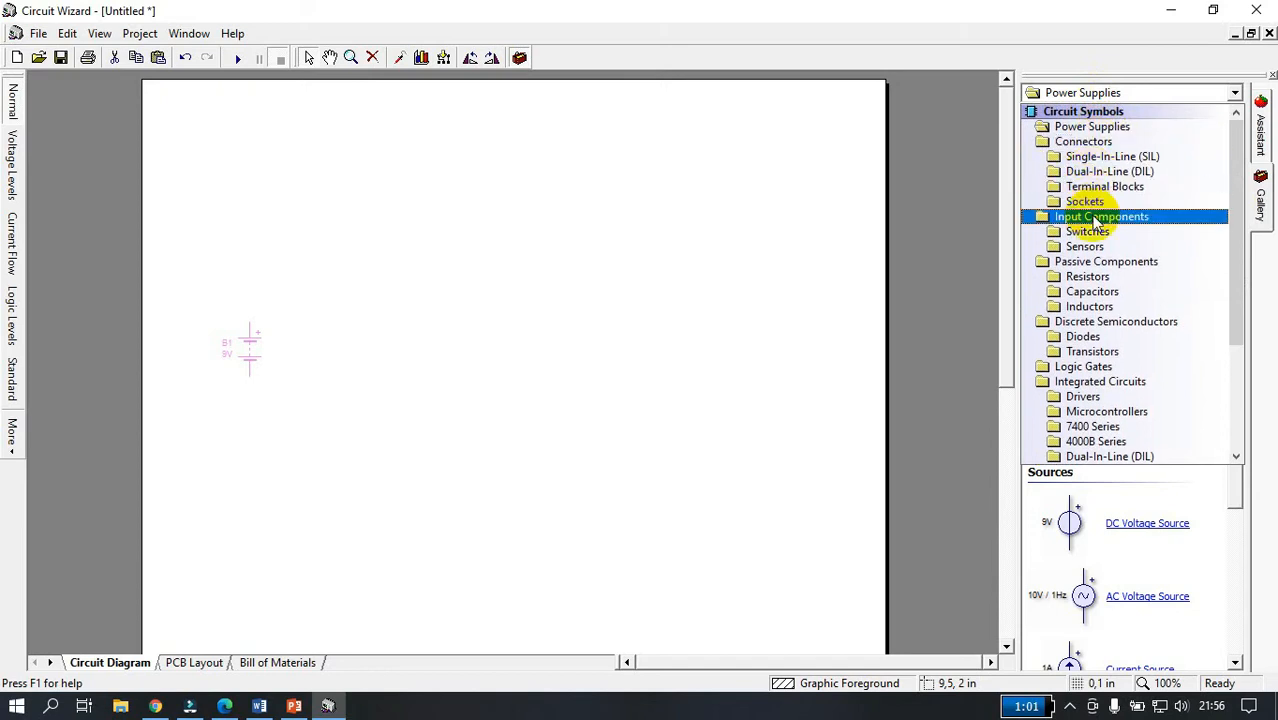
left_click(1098, 276)
left_click_drag(1072, 195, 360, 235)
left_click_drag(1066, 252, 337, 270)
left_click_drag(356, 234, 313, 235)
- Add a second 1K resistor to the right of the column and a 1µF capacitor below the variable resistor
left_click(1127, 90)
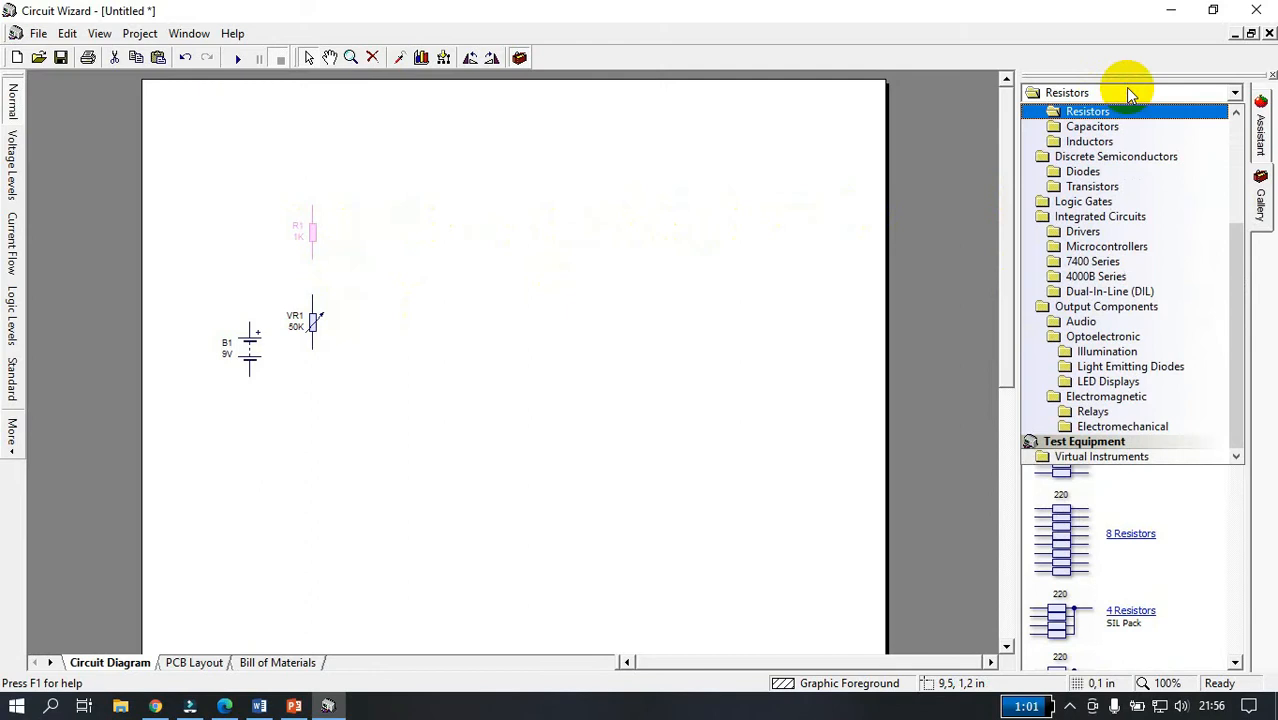
left_click(1087, 111)
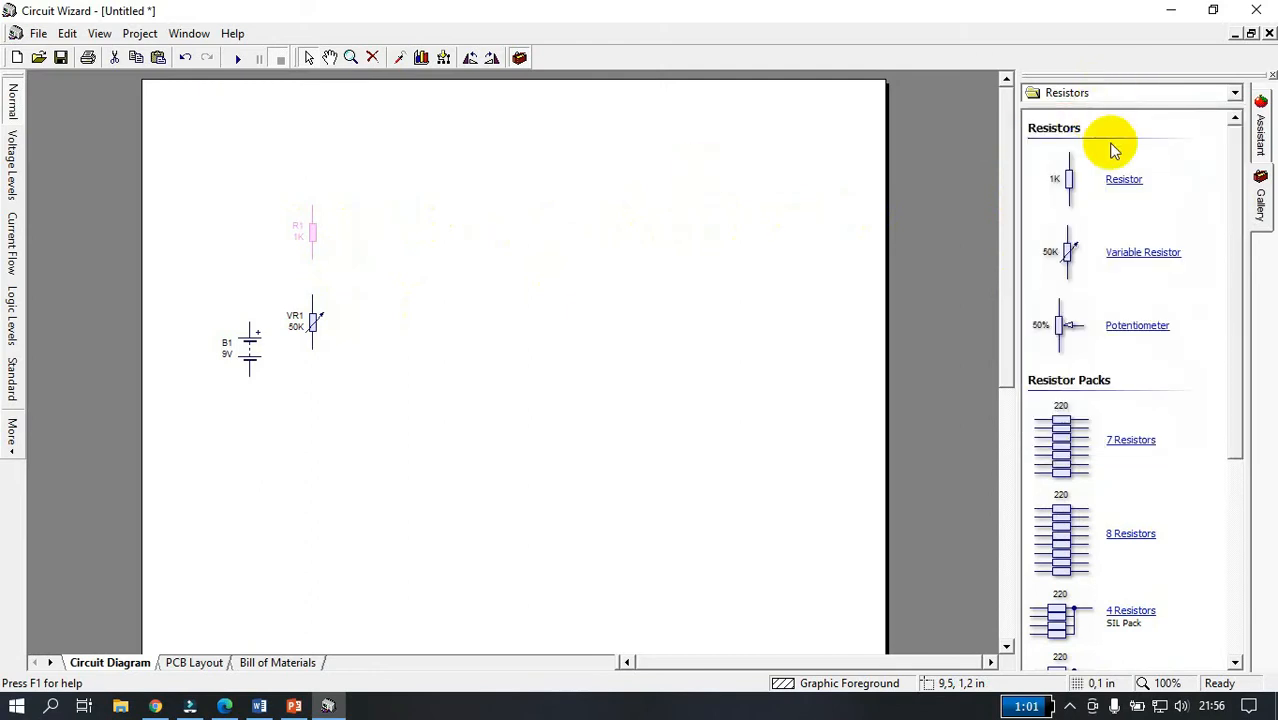
left_click_drag(1061, 187, 492, 398)
left_click(1098, 93)
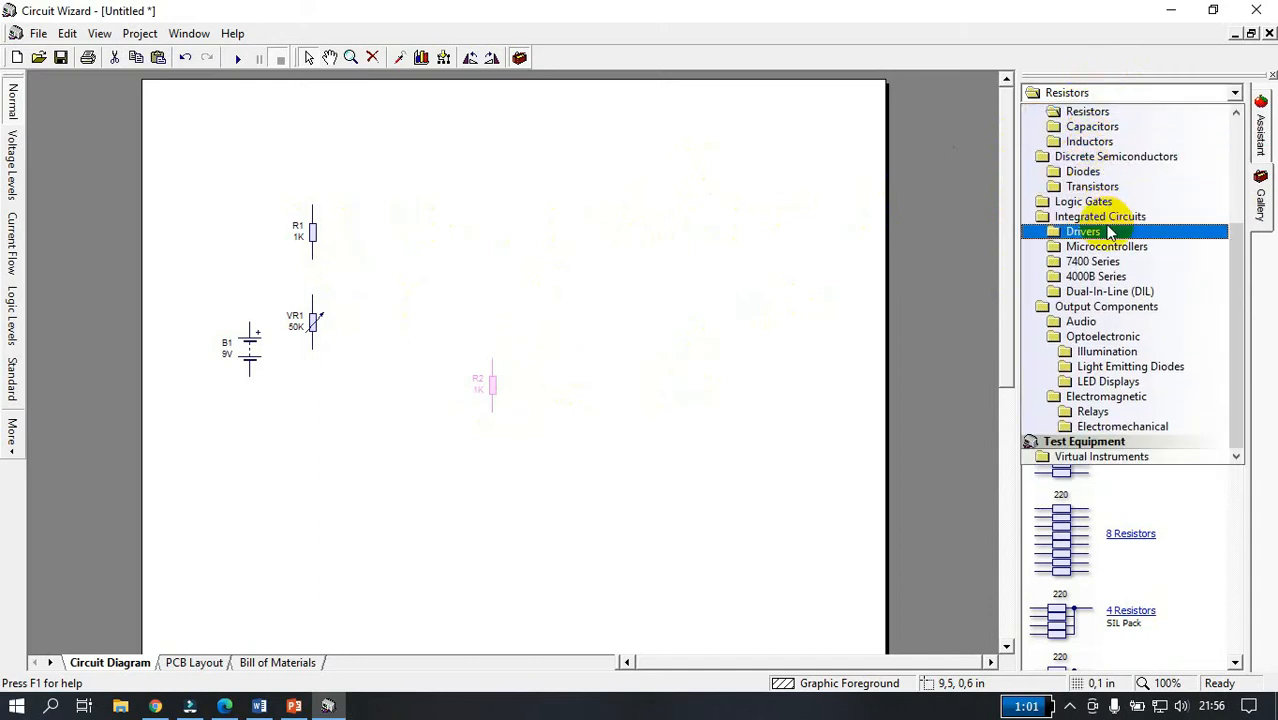
left_click(1115, 124)
left_click_drag(1070, 180, 310, 413)
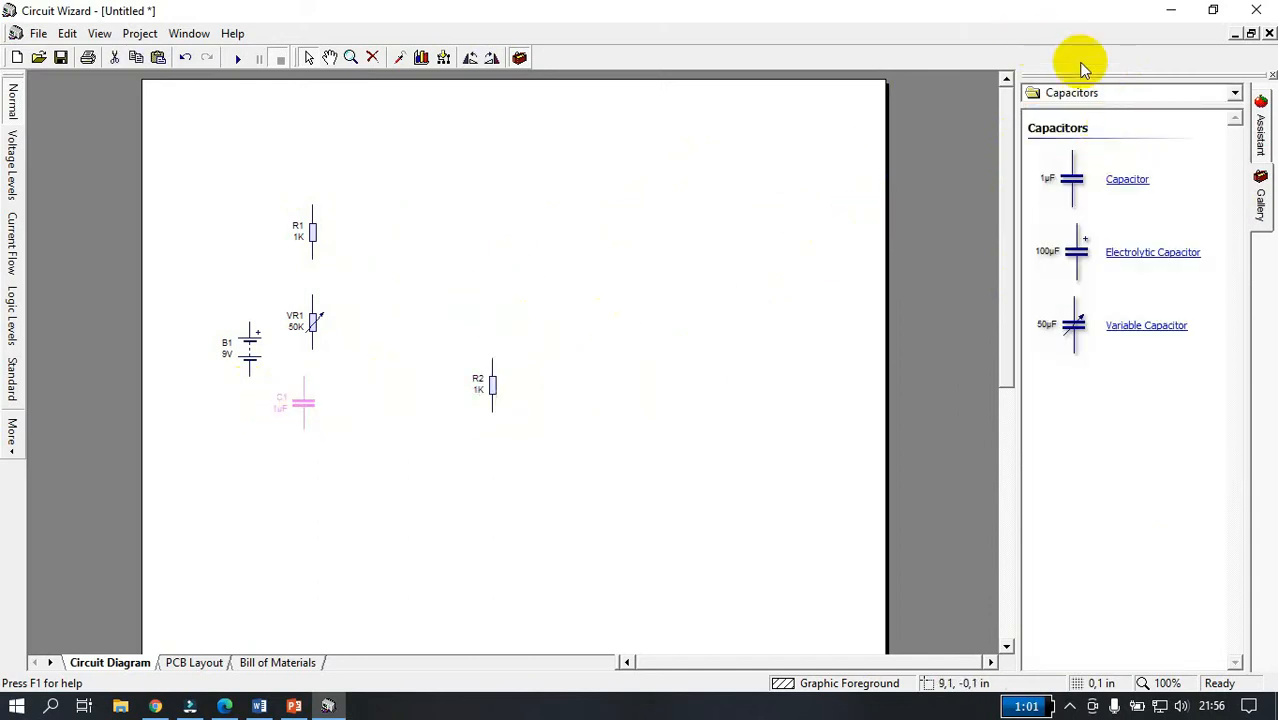
- Add an NE555 timer to the right of the variable resistor and an LED further right
left_click(1094, 94)
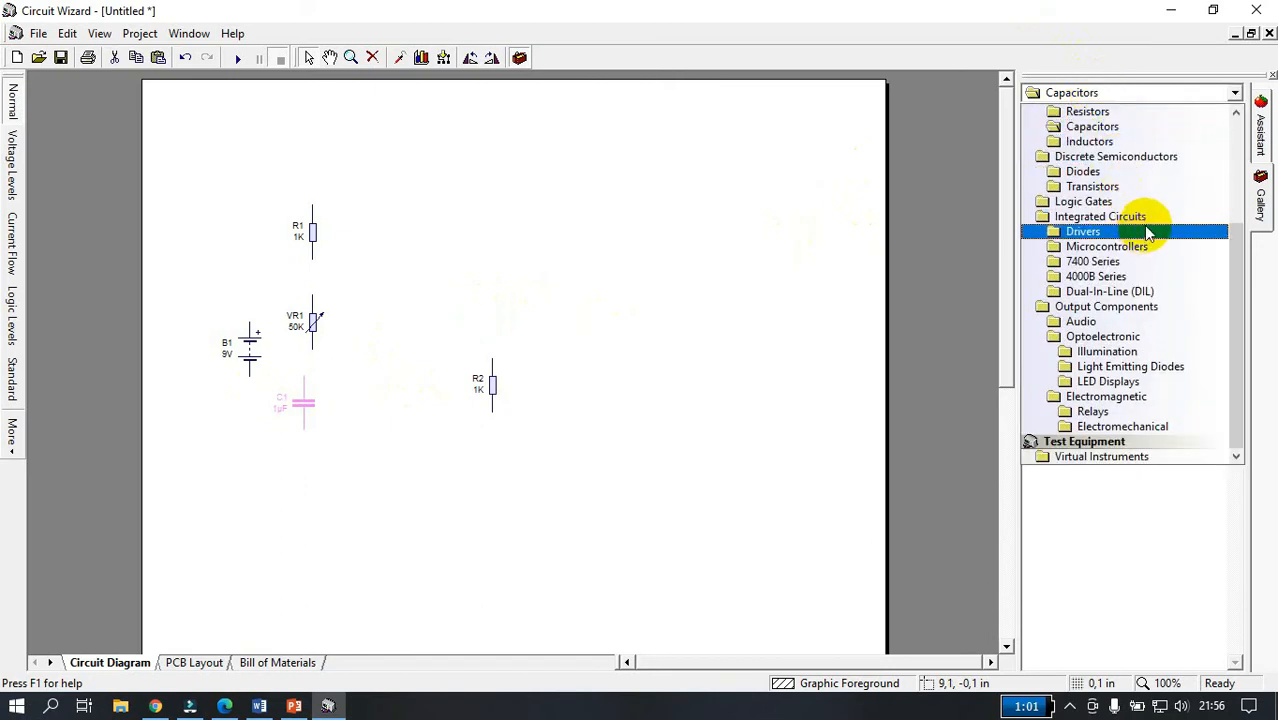
left_click(1141, 214)
left_click_drag(1055, 200, 410, 287)
left_click(1096, 94)
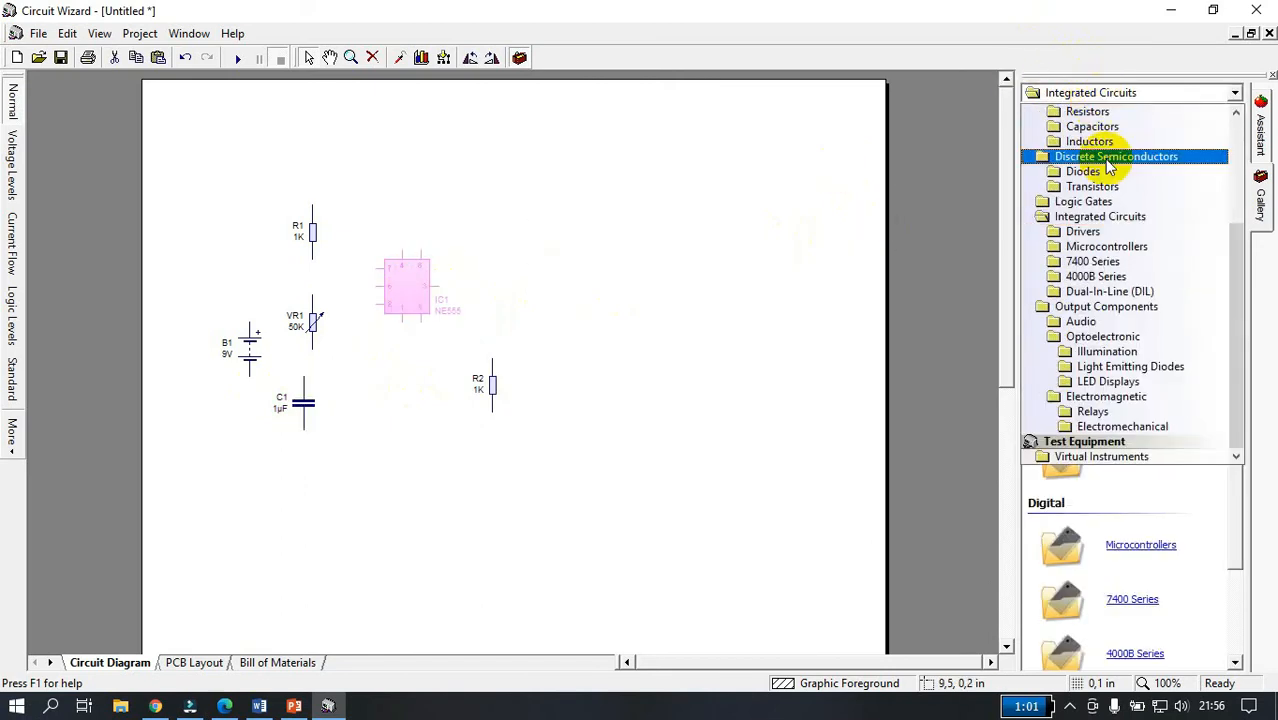
left_click(1130, 366)
left_click_drag(1078, 210, 553, 287)
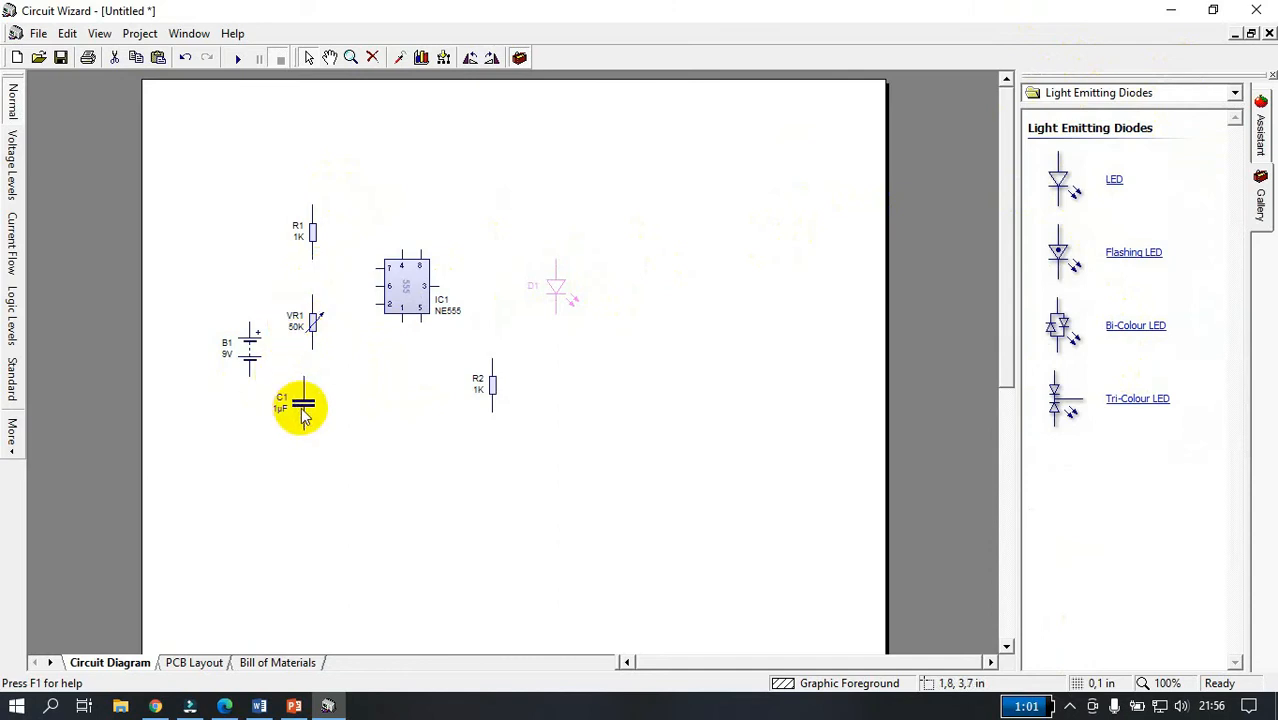
- Align C1 under VR1, shift the 555 slightly down and right, and wire battery positive through R1, VR1 and C1 in series
left_click_drag(303, 418, 312, 410)
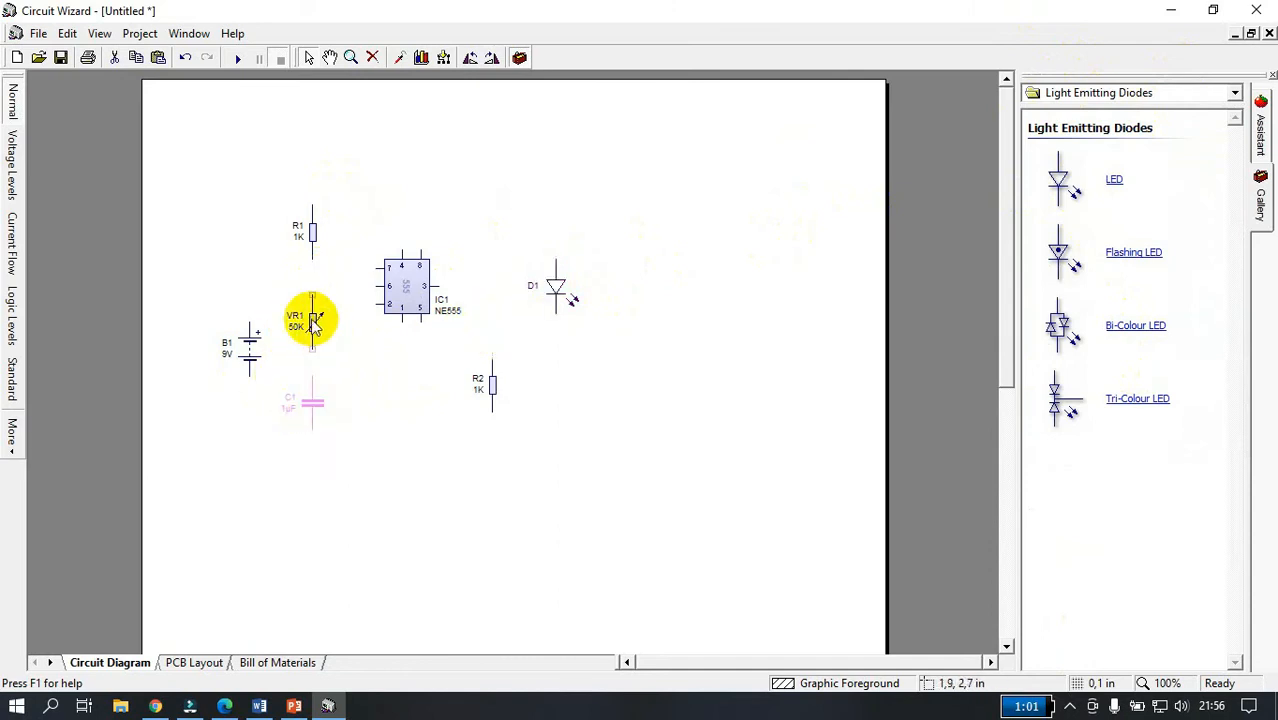
left_click_drag(407, 303, 424, 312)
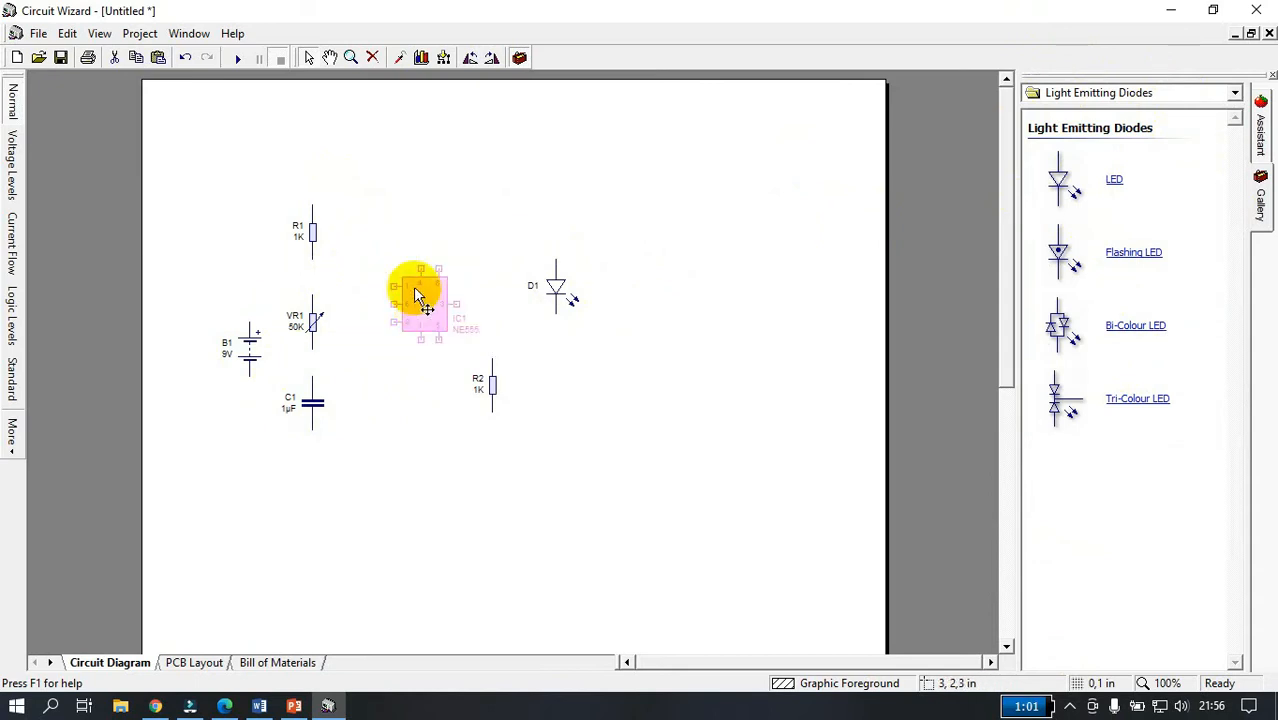
left_click_drag(251, 323, 311, 205)
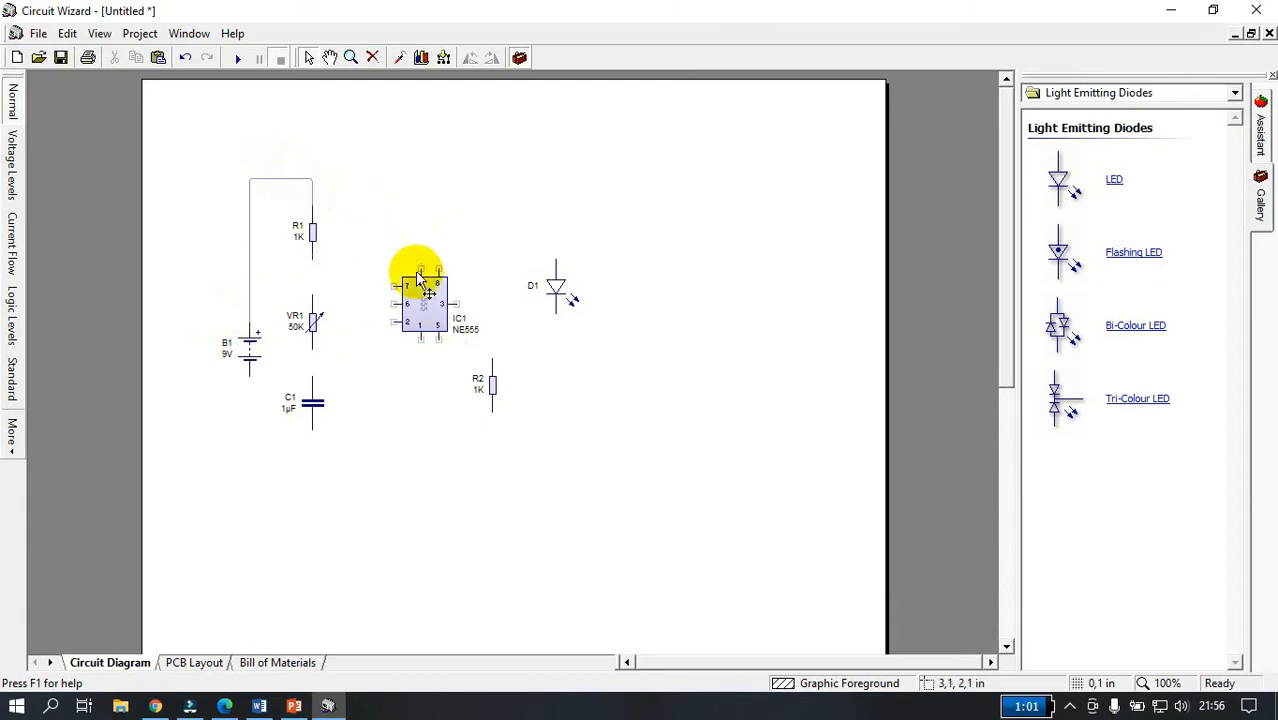
left_click_drag(311, 258, 317, 308)
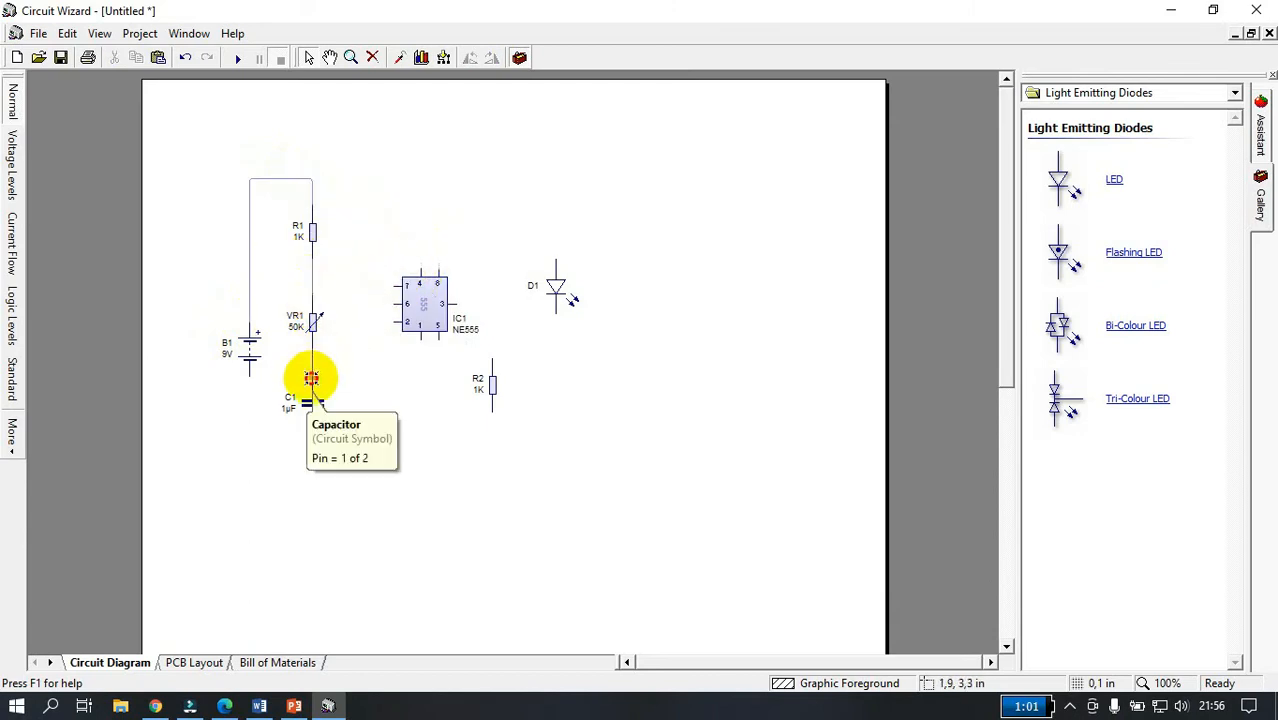
- Rotate resistor R2 to horizontal and move it down below the level of capacitor C1
left_click_drag(491, 385, 482, 421)
right_click(484, 419)
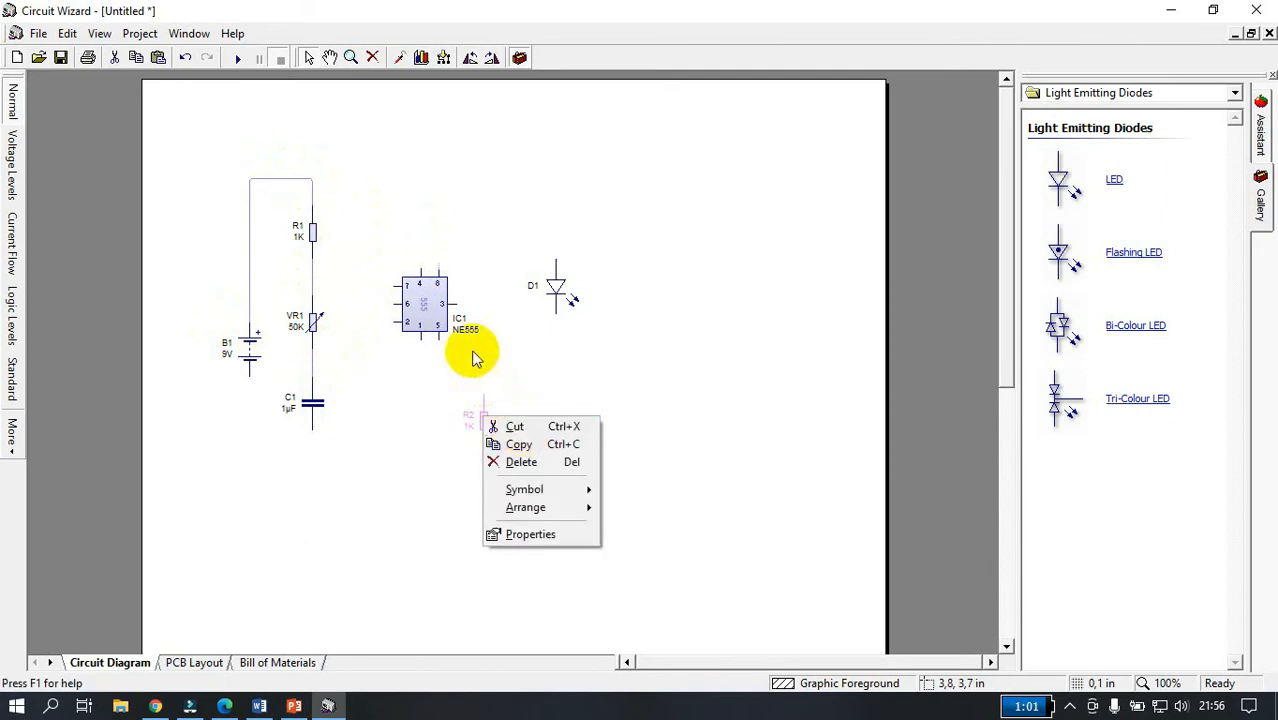
left_click(478, 412)
left_click(491, 57)
left_click_drag(484, 428, 481, 455)
- Wire the lower pin of C1 to the near end of R2 and connect 555 pin 1 to that wire
left_click_drag(314, 430, 467, 454)
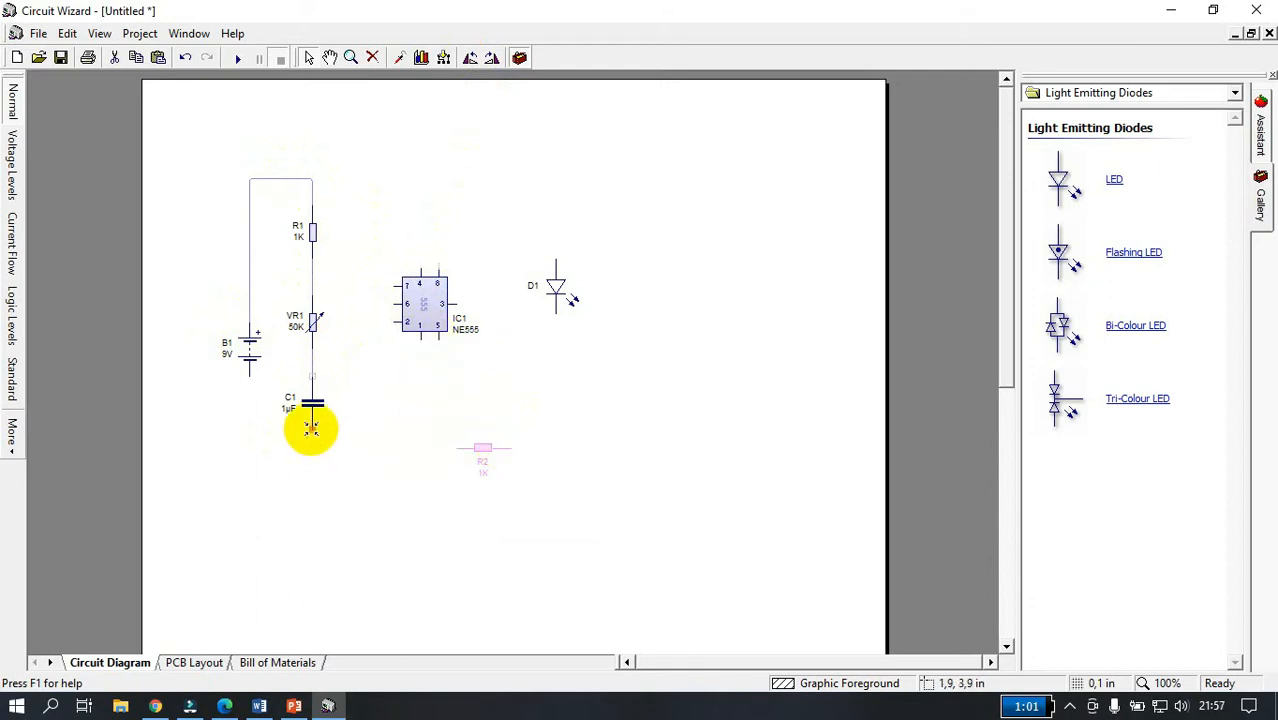
left_click_drag(309, 430, 485, 449)
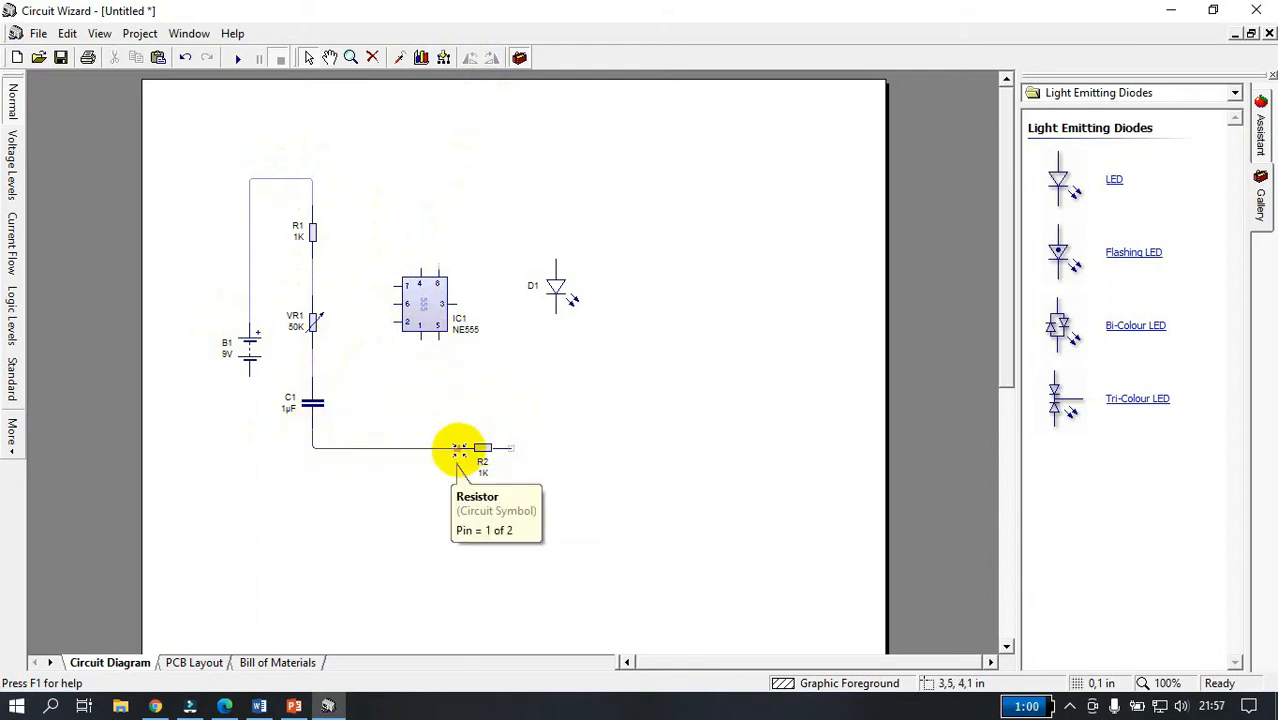
left_click_drag(420, 337, 421, 449)
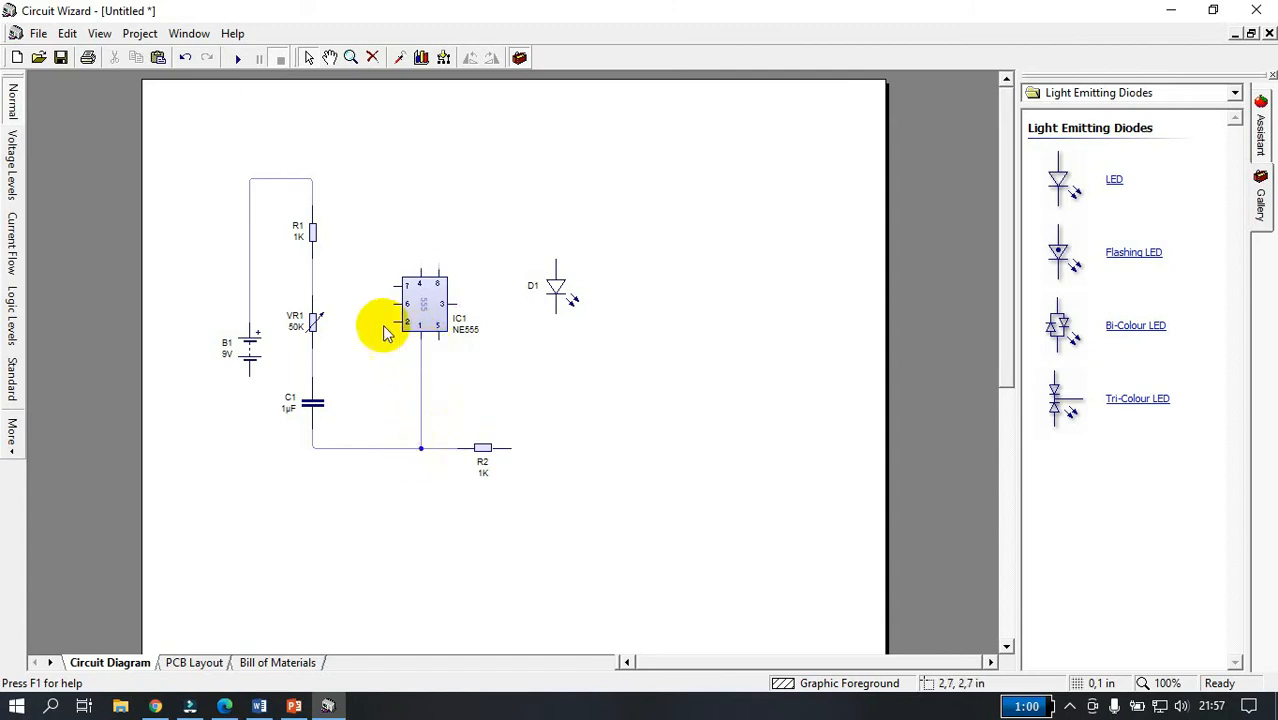
- Wire 555 pin 7 between R1 and VR1, pins 2 and 6 between VR1 and C1, and pins 4 and 8 to the battery's positive line
left_click_drag(392, 286, 312, 286)
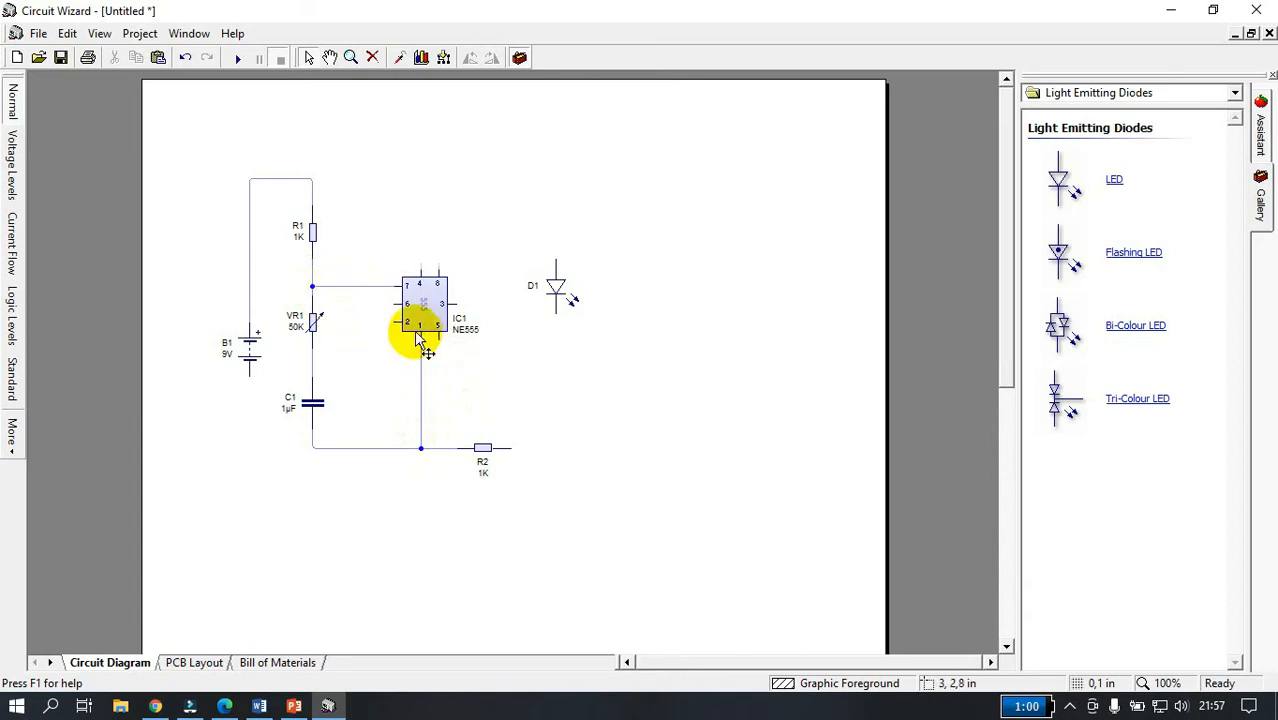
left_click_drag(395, 321, 312, 367)
left_click_drag(393, 304, 376, 321)
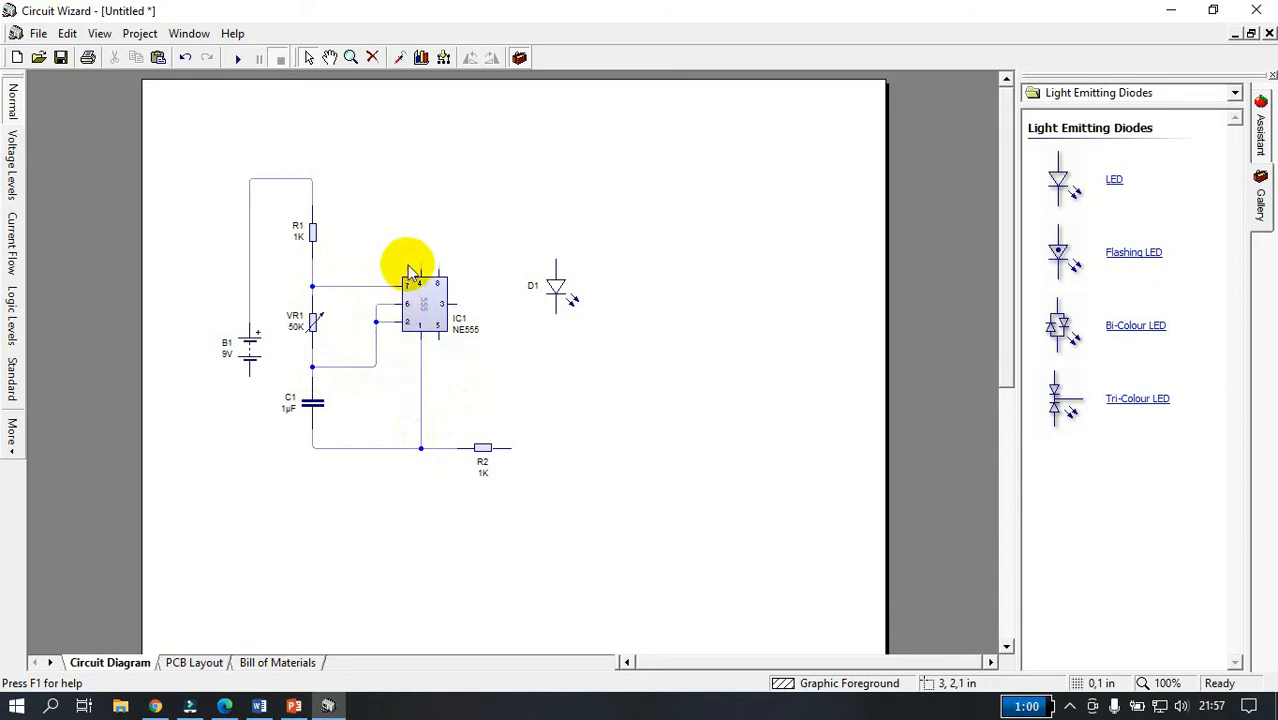
left_click_drag(421, 266, 312, 179)
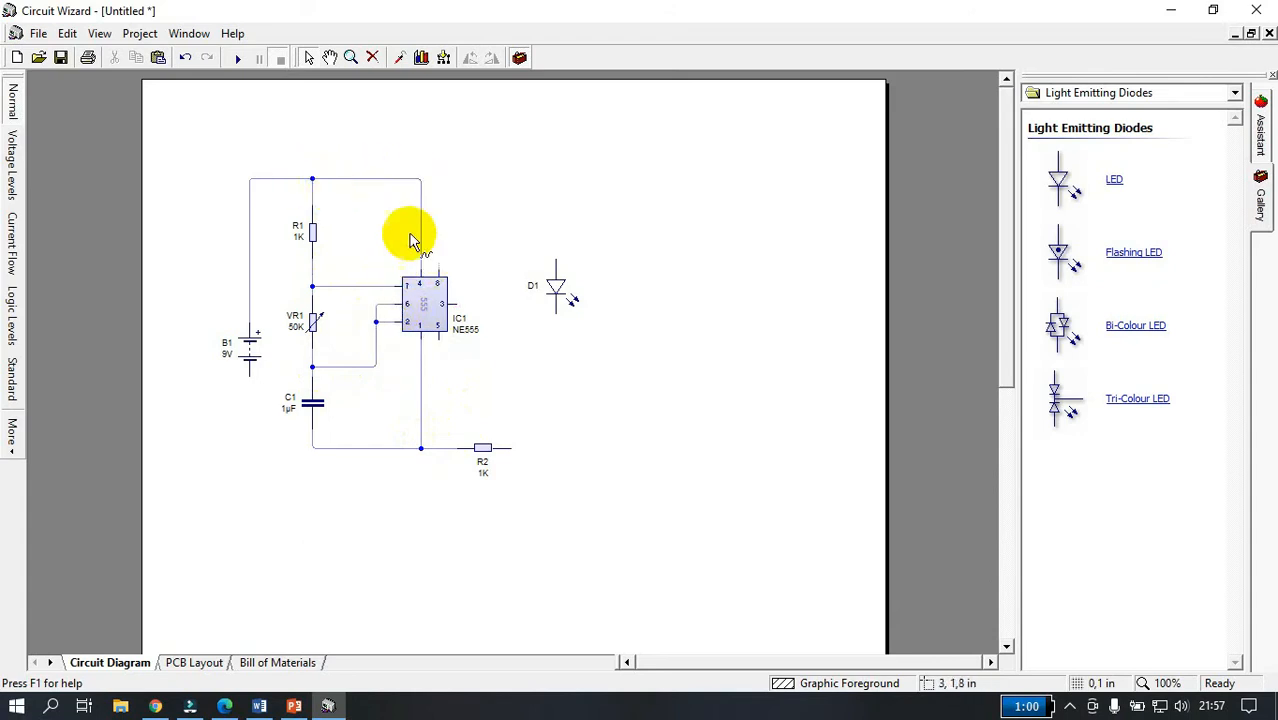
left_click_drag(437, 270, 424, 179)
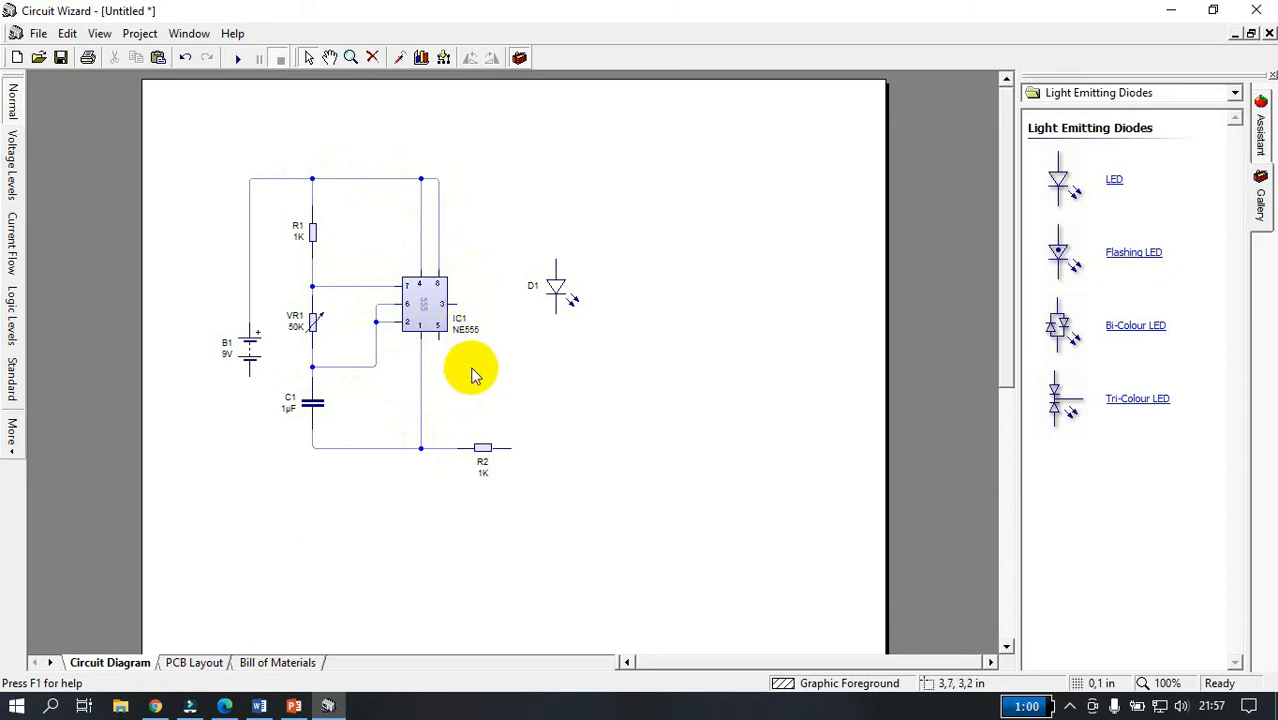
- Lower the LED to pin 3's level, wire it between 555 pin 3 and R2, and connect battery negative to the lower line
left_click_drag(551, 287, 553, 342)
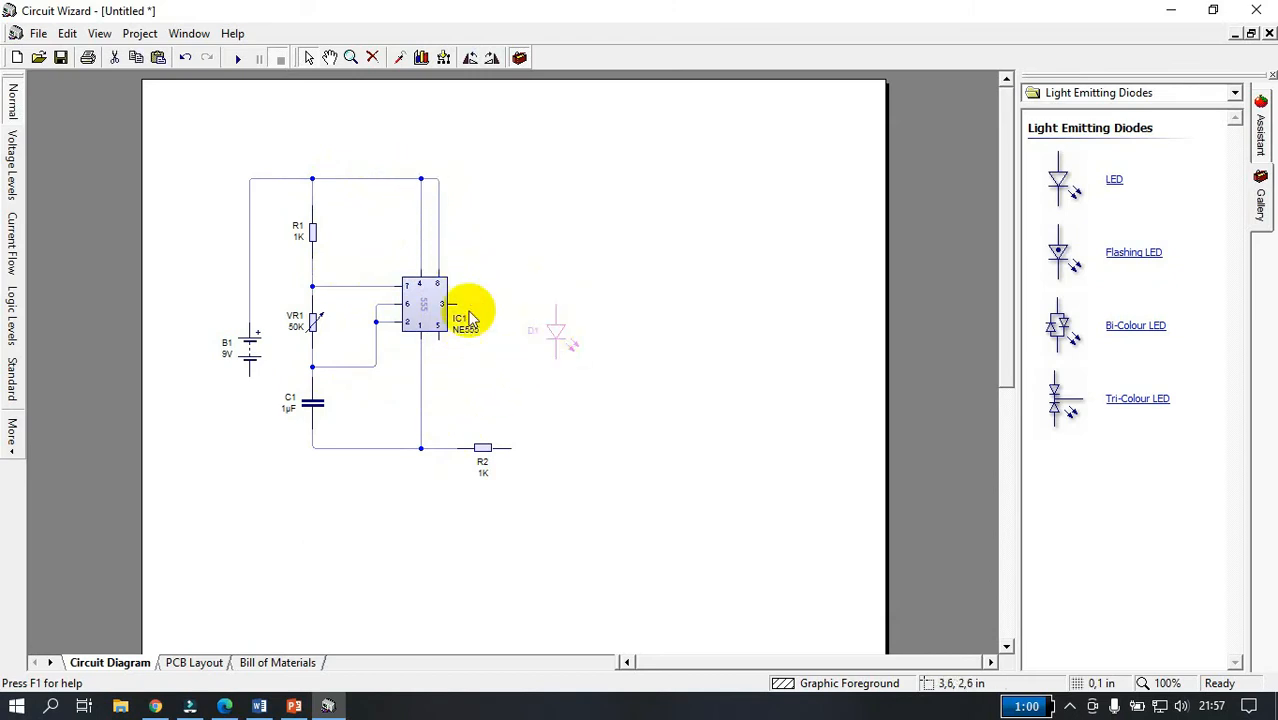
left_click_drag(450, 303, 556, 301)
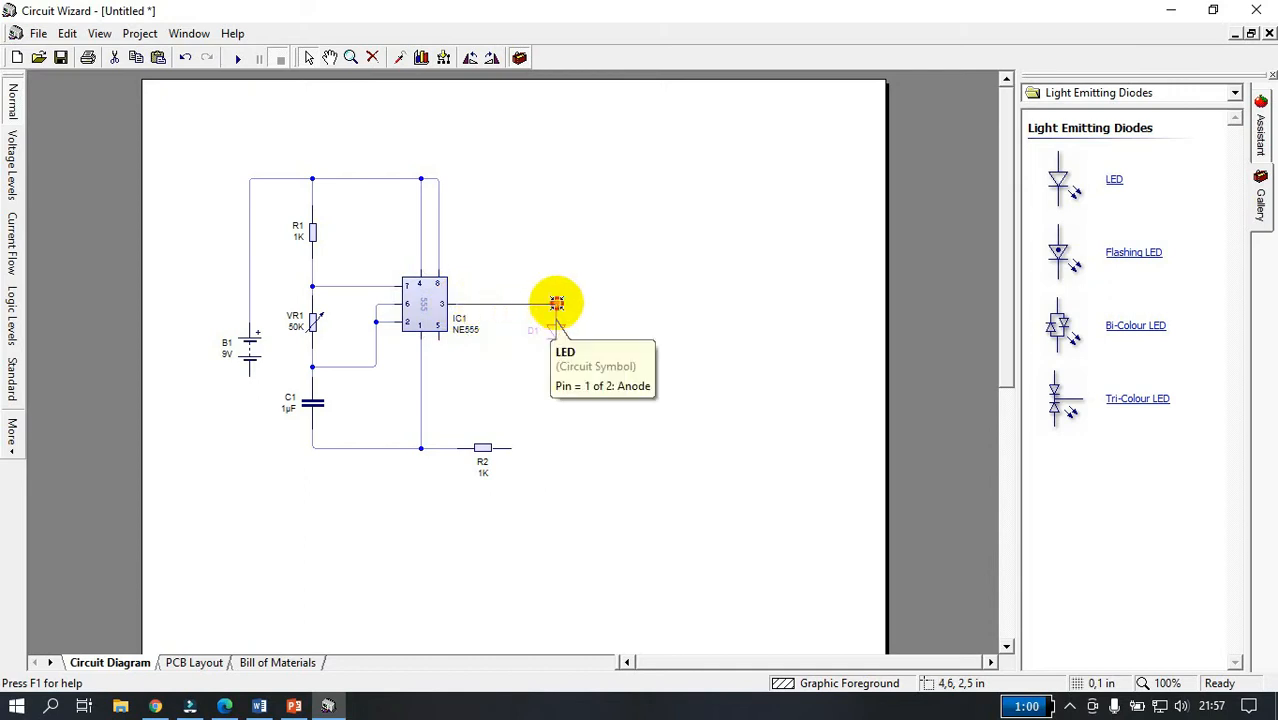
mouse_move(551, 355)
left_mouse_down()
mouse_move(531, 446)
mouse_move(511, 447)
left_mouse_up()
left_click_drag(250, 375, 313, 447)
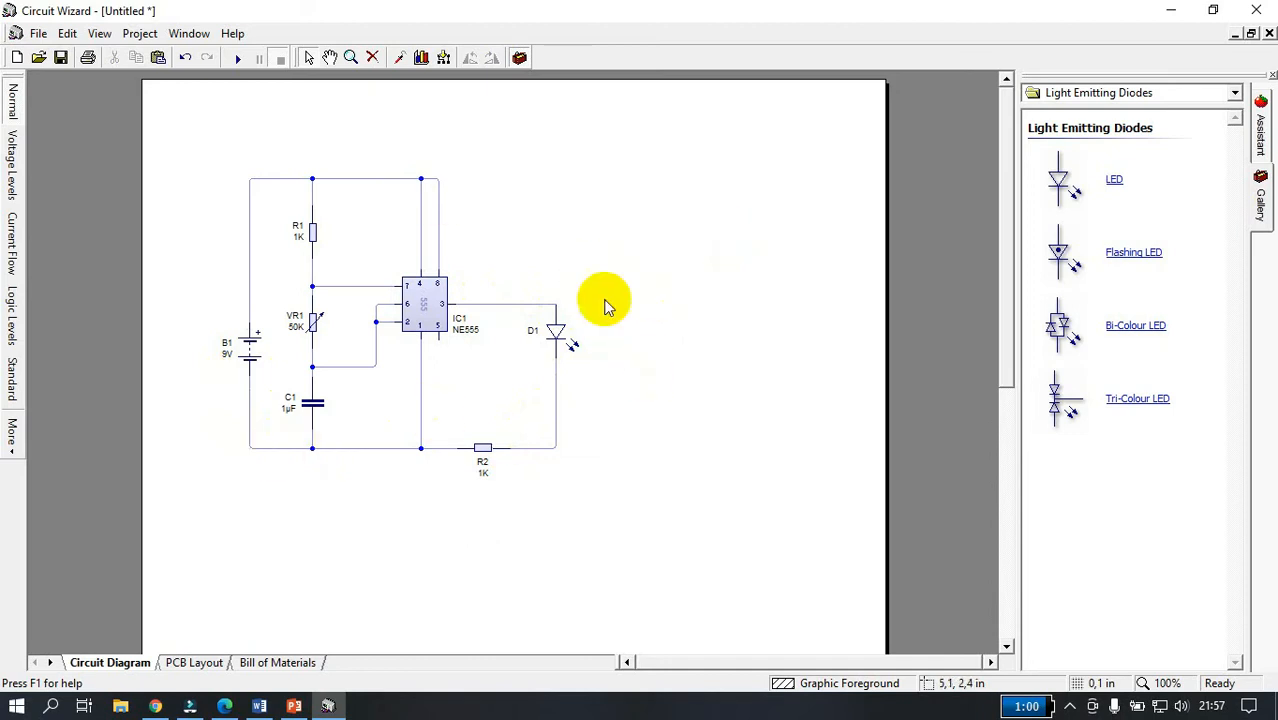
- Run the circuit simulation to check the LED, and stop it
left_click(241, 58)
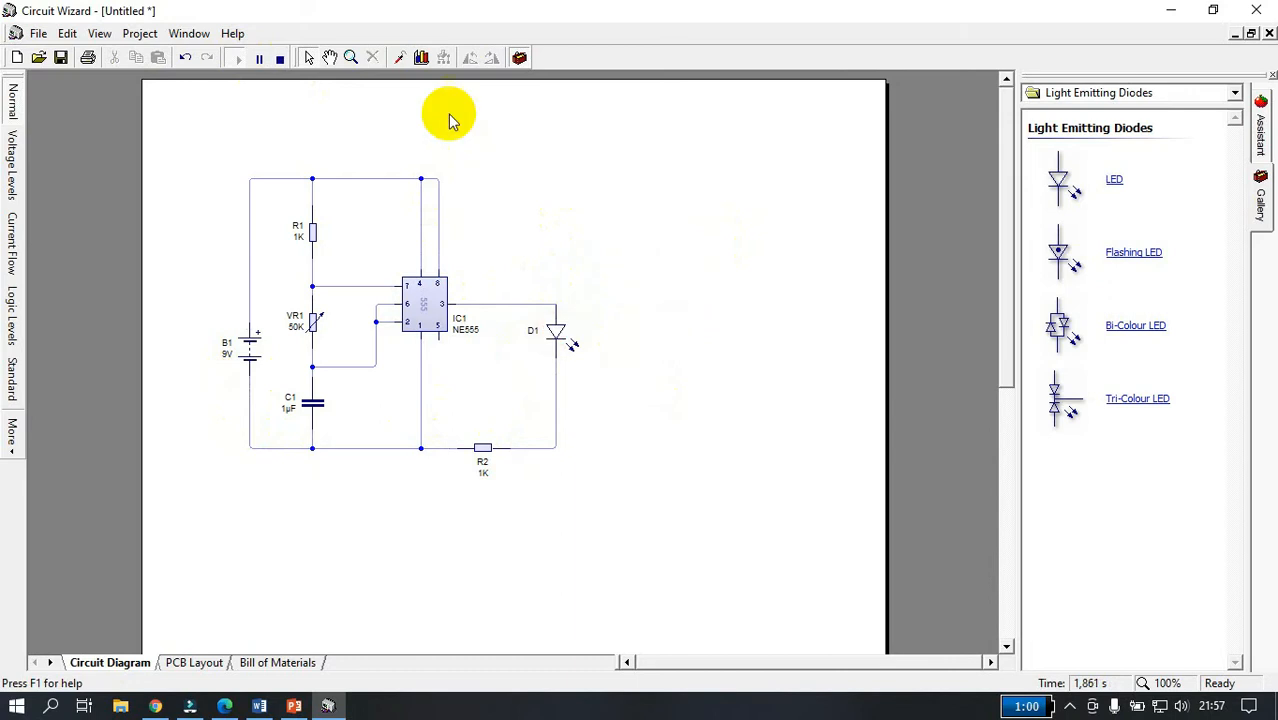
left_click(280, 58)
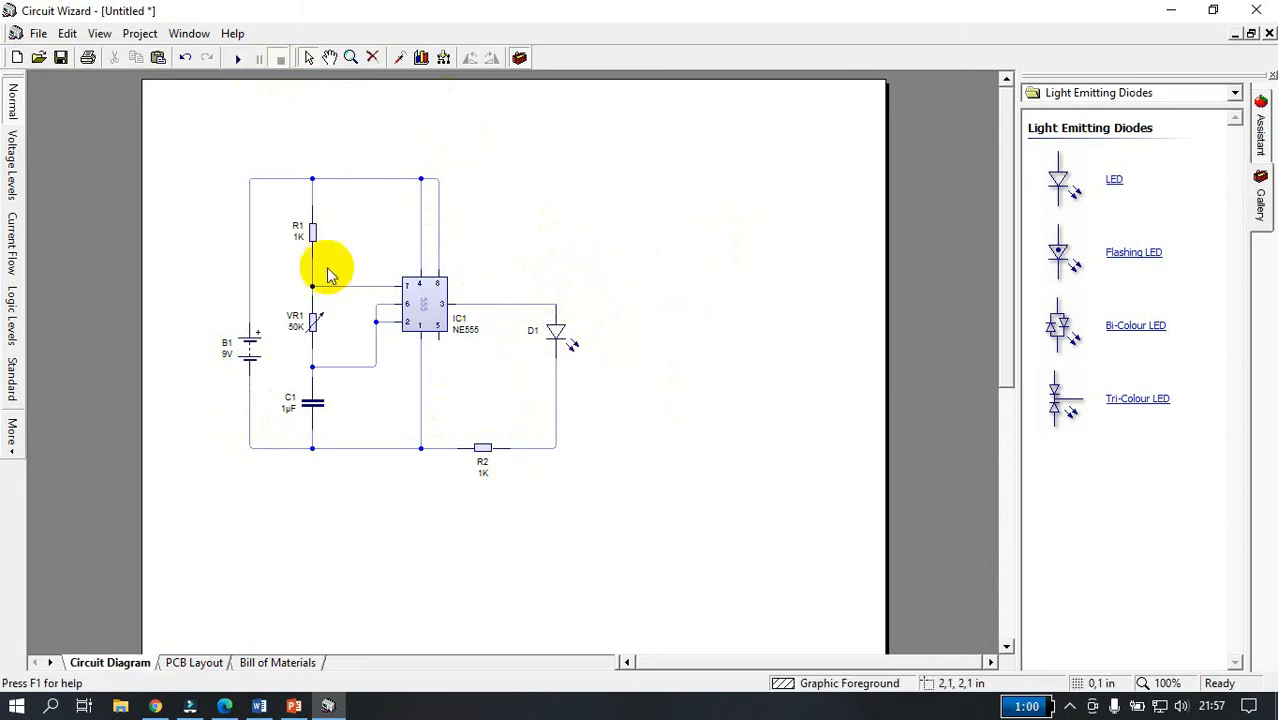
- Set the value of capacitor C1 to 100 µF
scroll(330, 275, "up", 1)
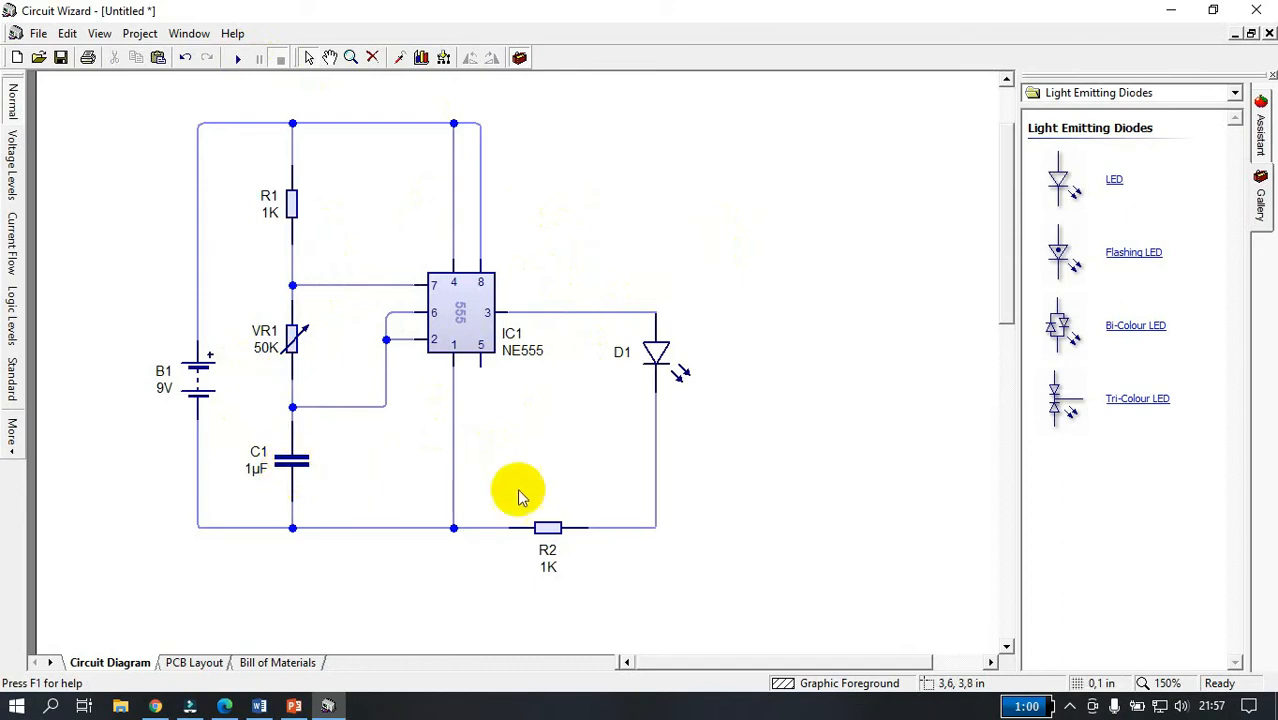
double_click(262, 476)
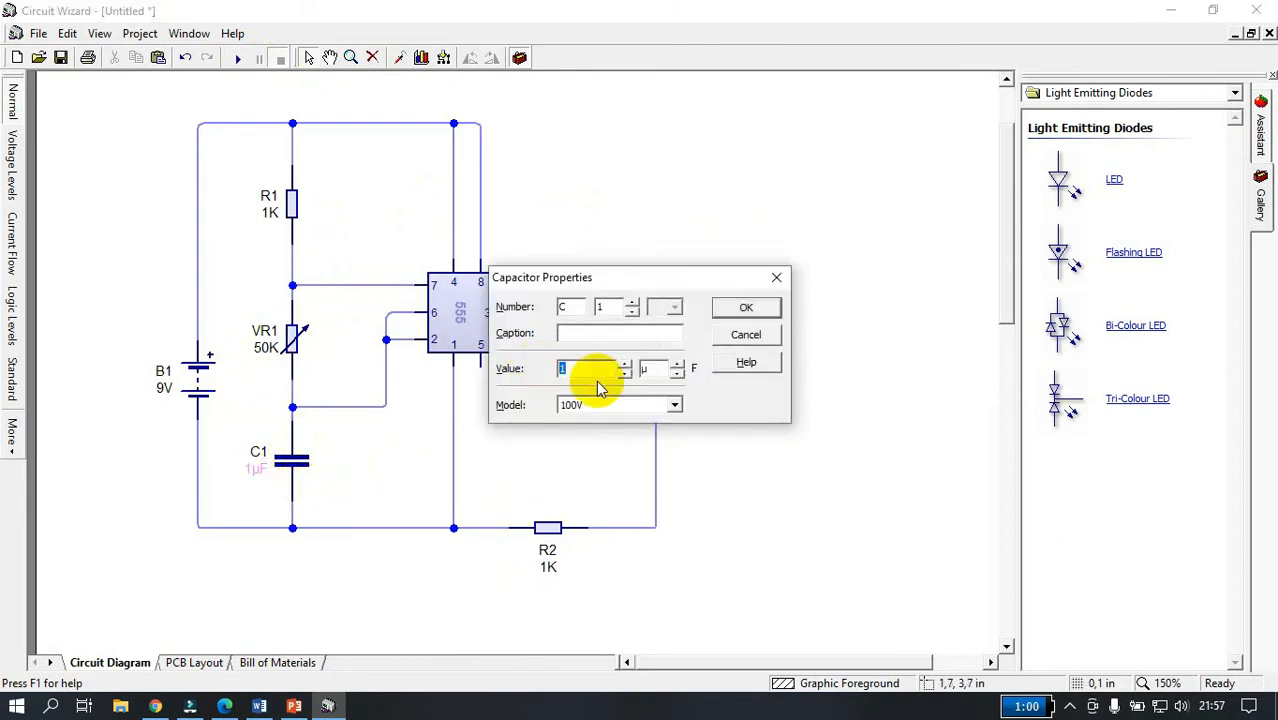
type("100")
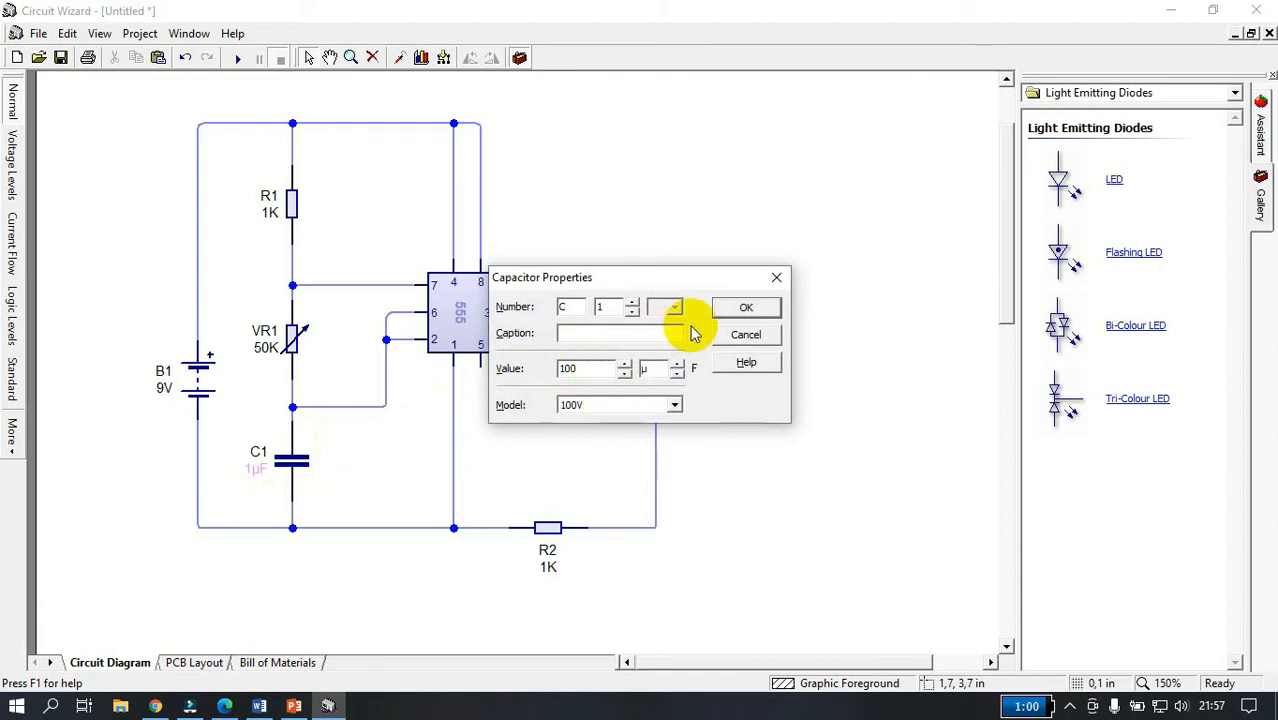
left_click(737, 316)
- Set the value of resistor R2 to 680 Ω
double_click(550, 553)
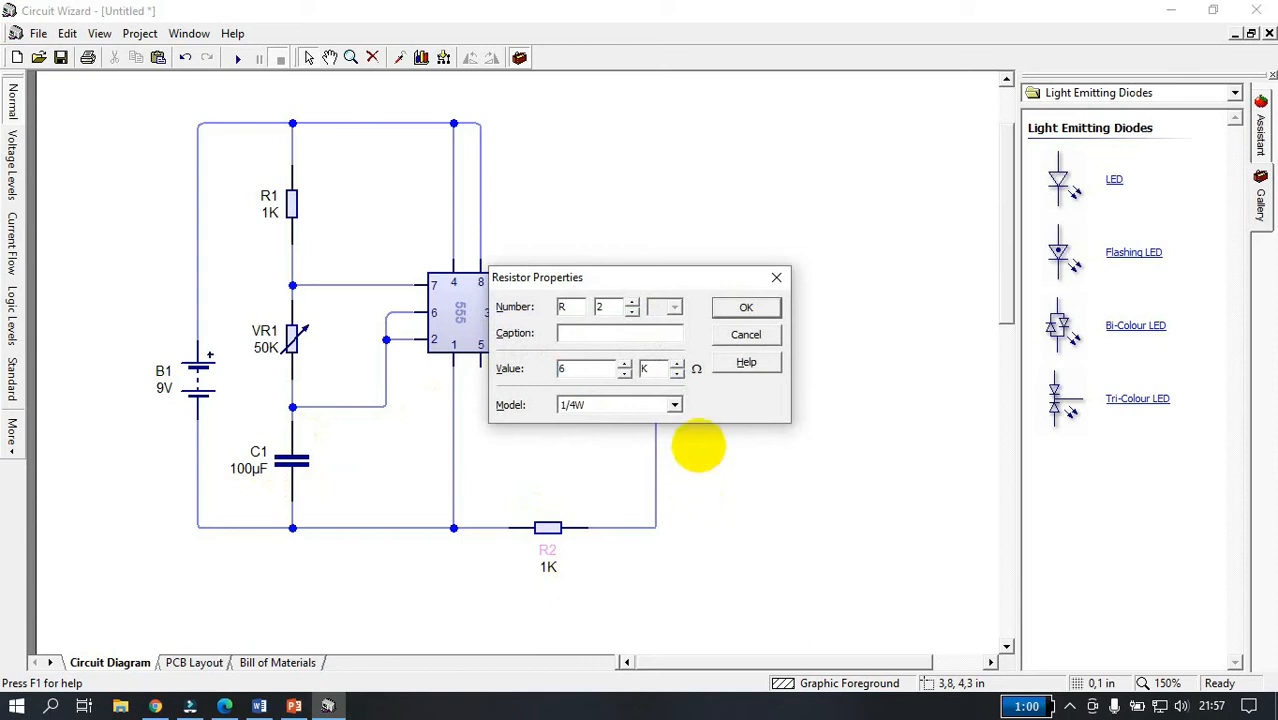
left_click(677, 373)
left_click(746, 307)
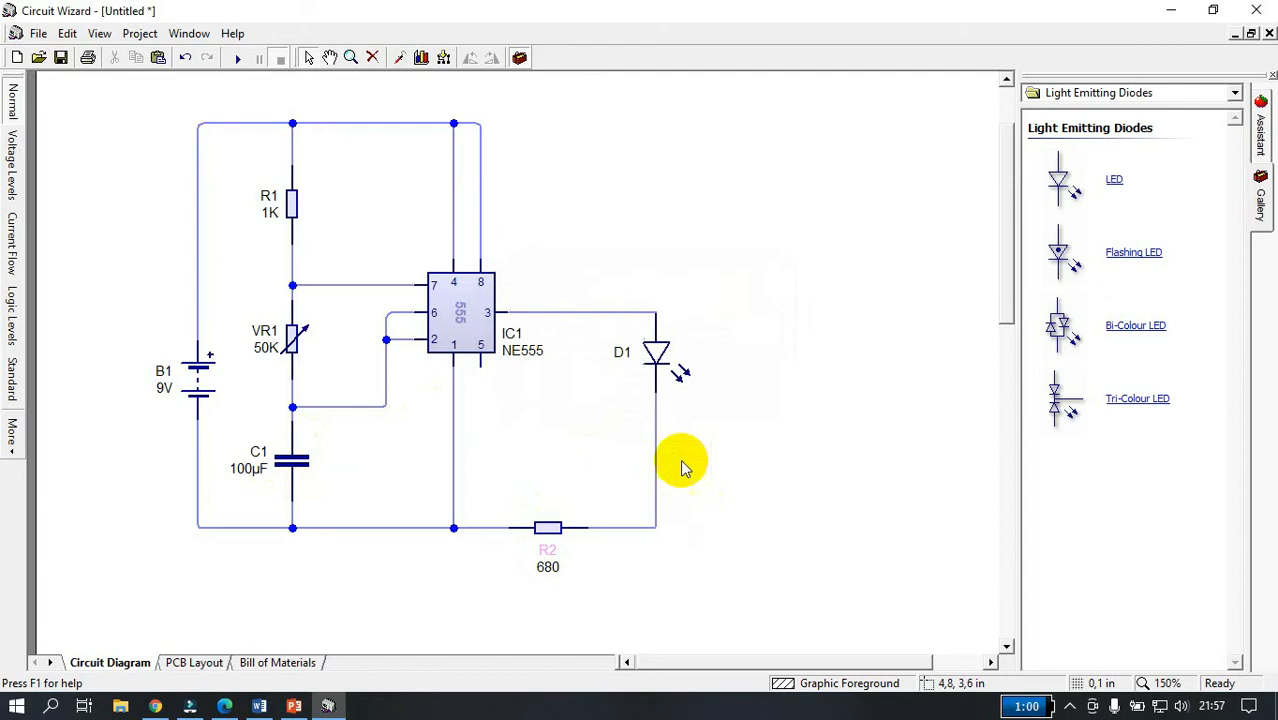
- Set variable resistor VR1 to 25K and run the circuit simulation
double_click(266, 345)
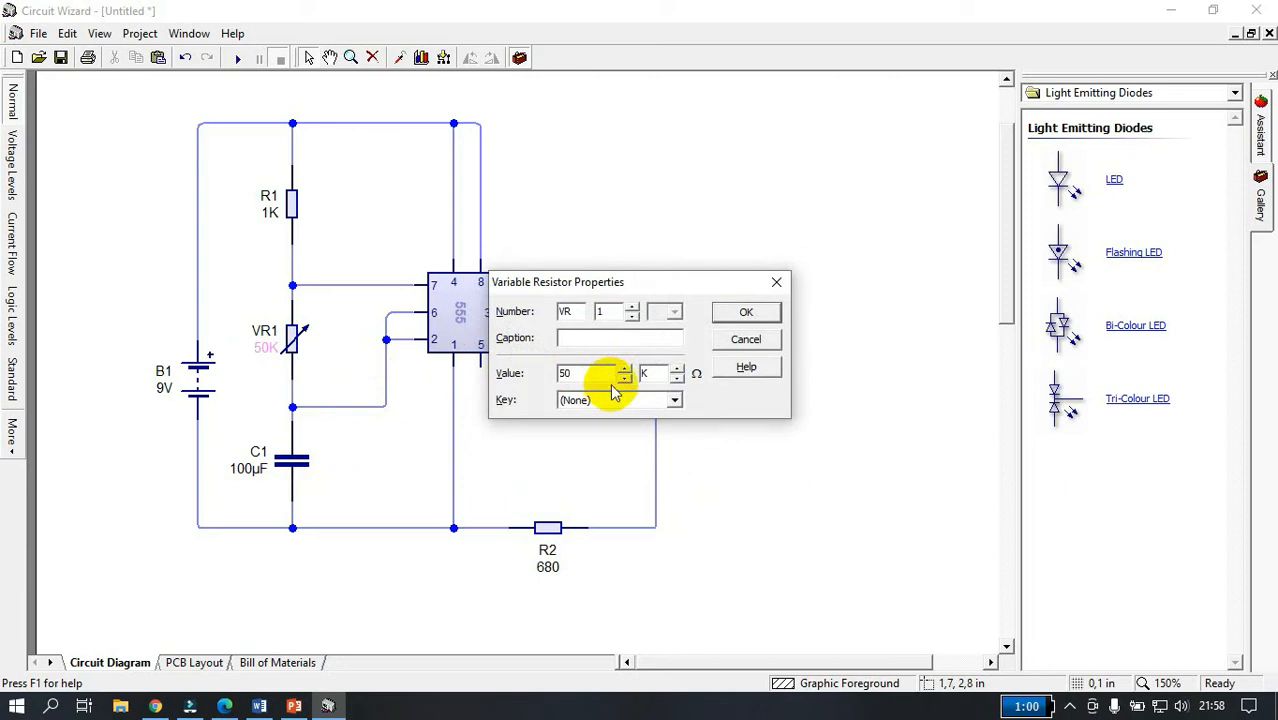
left_click(736, 311)
left_click(233, 57)
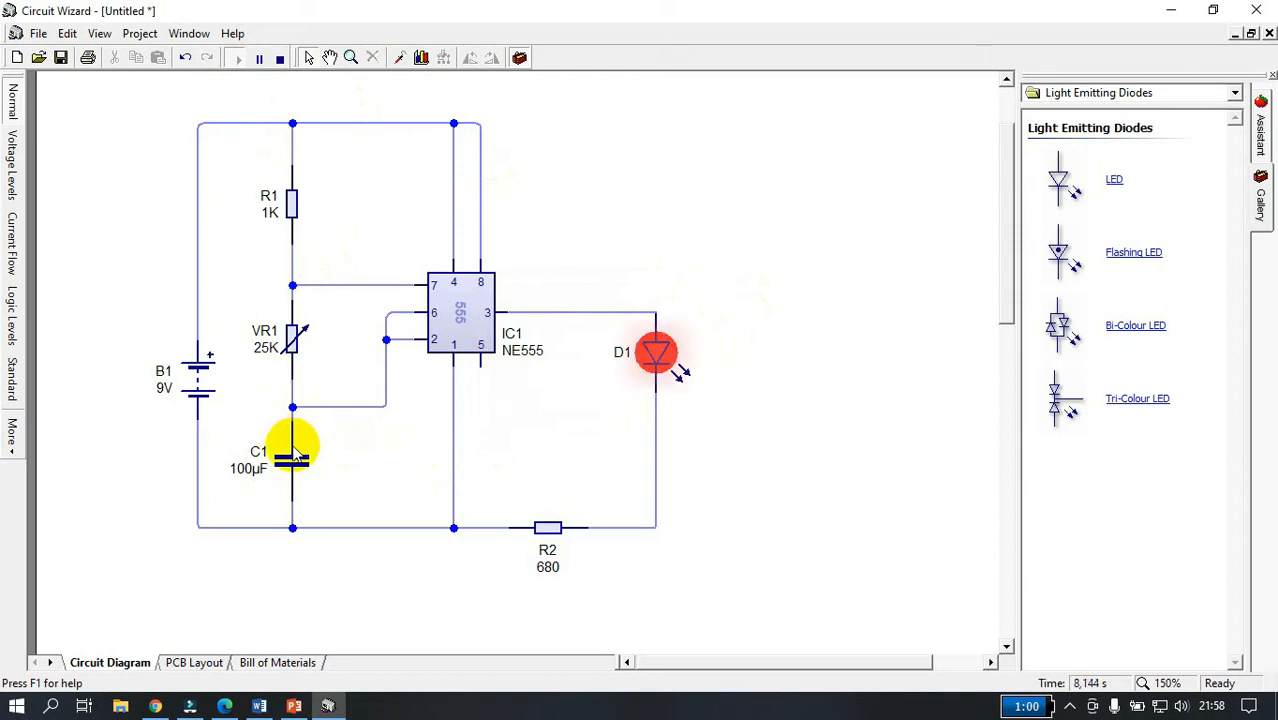
- Set the value of resistor R1 to 20K while the simulation is running
double_click(287, 210)
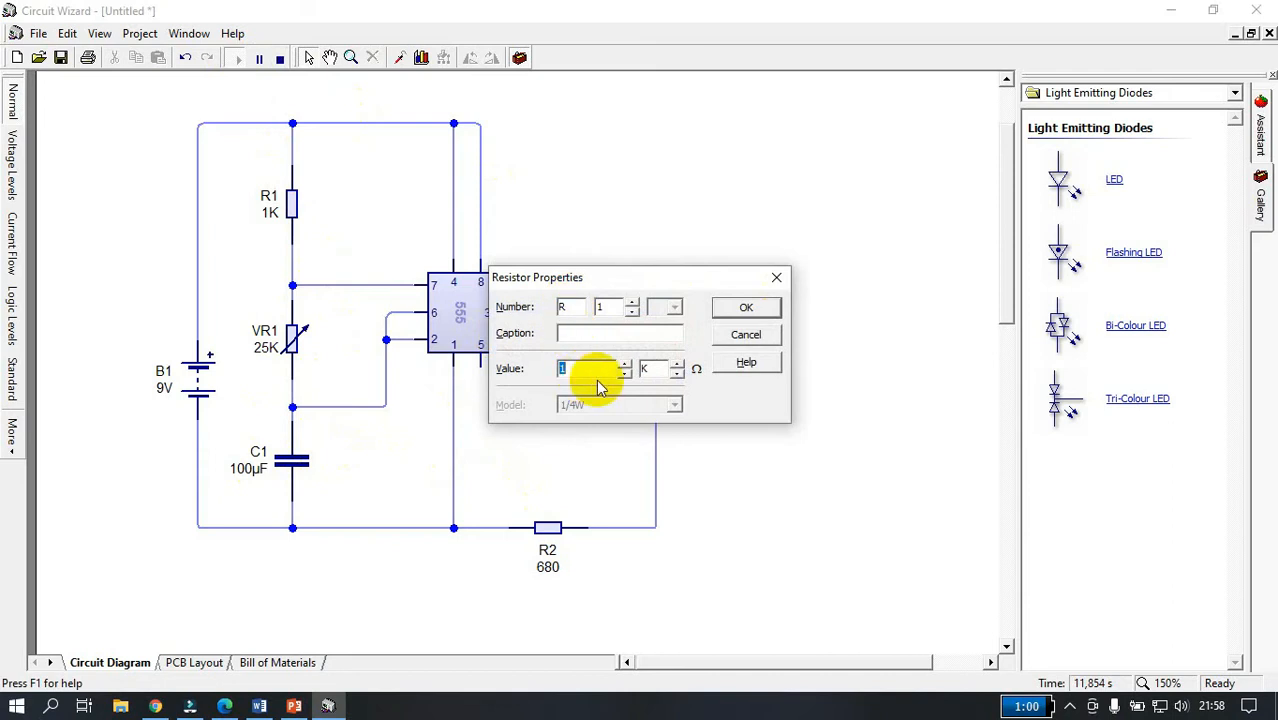
type("20")
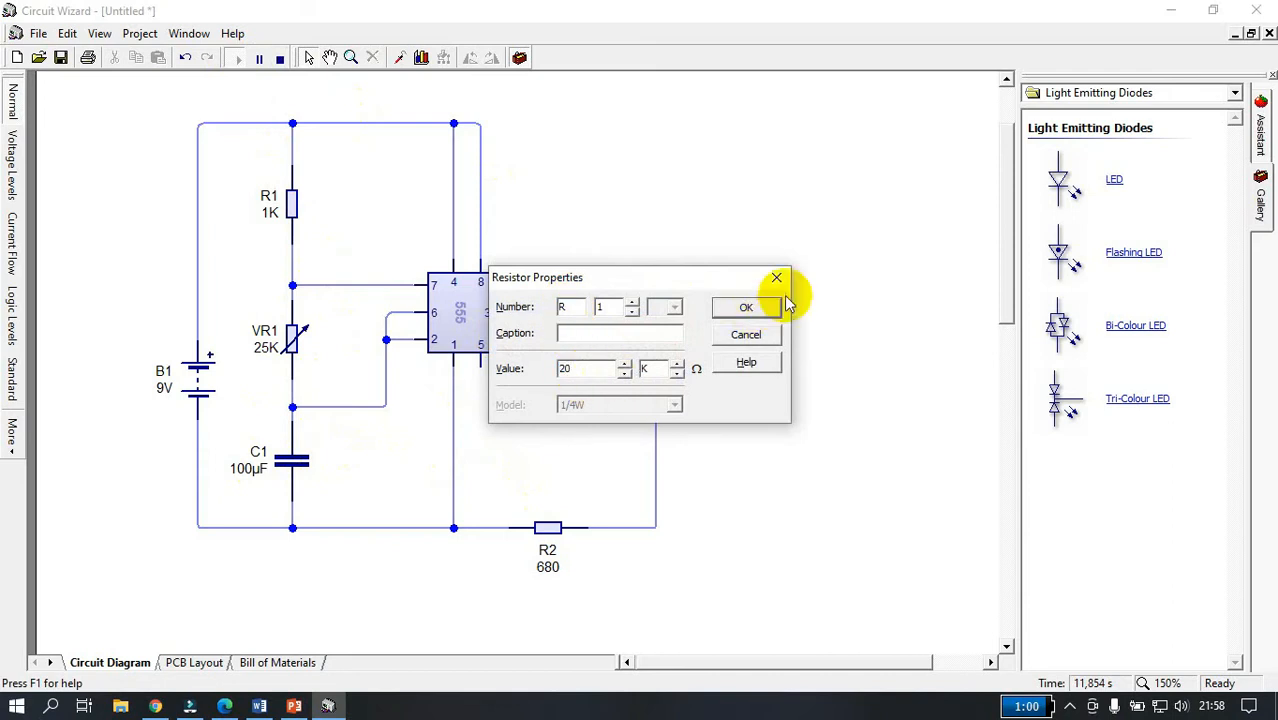
left_click_drag(690, 277, 984, 74)
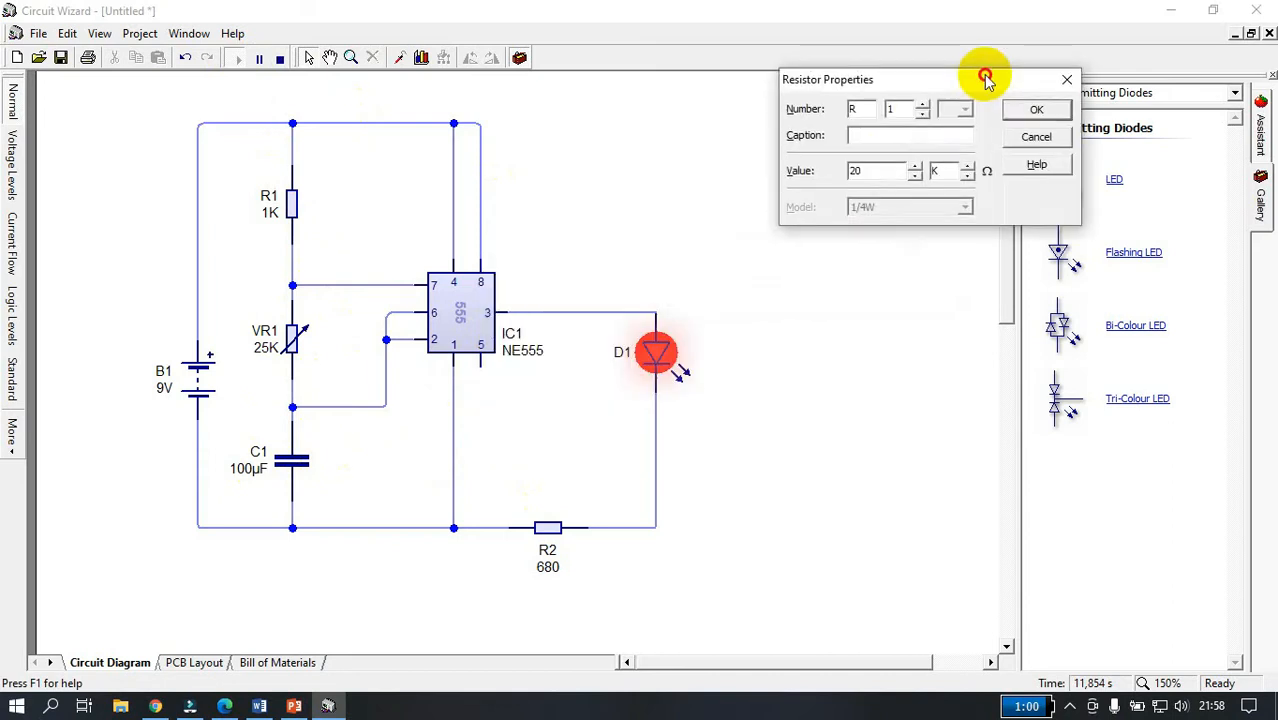
left_click(1058, 113)
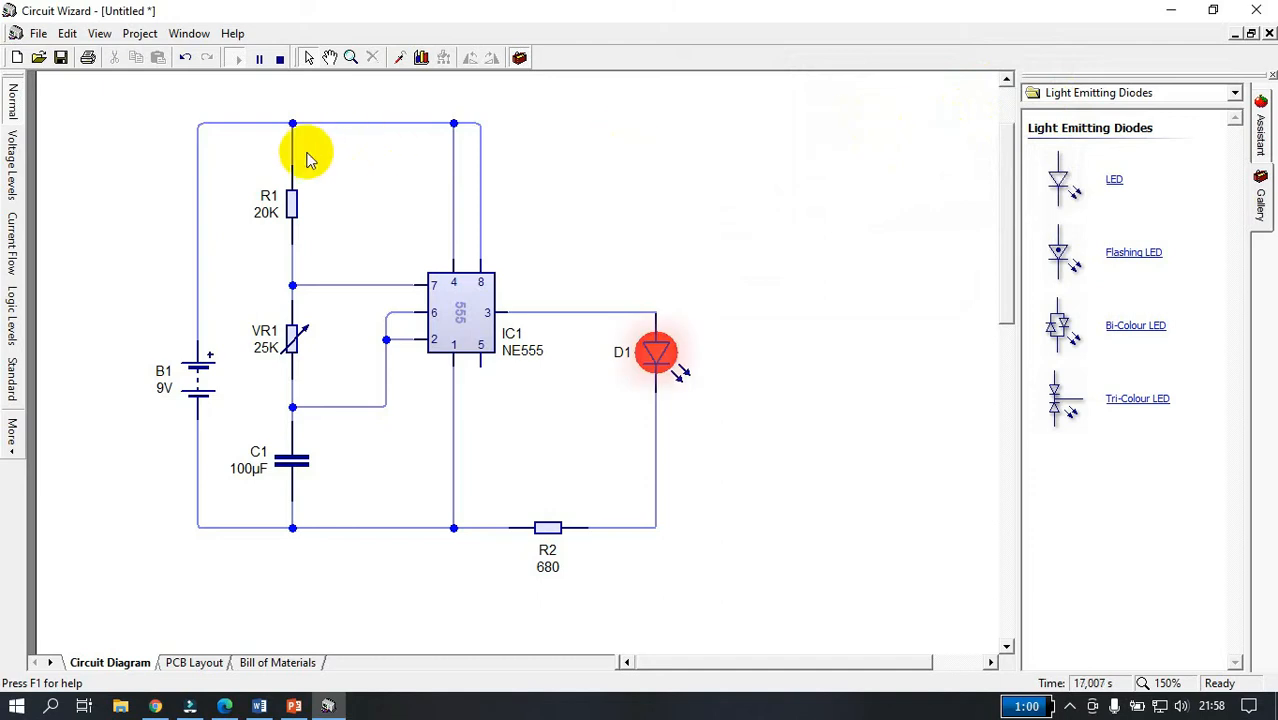
- Set the value of resistor R1 to 1K and stop the circuit simulation
double_click(265, 227)
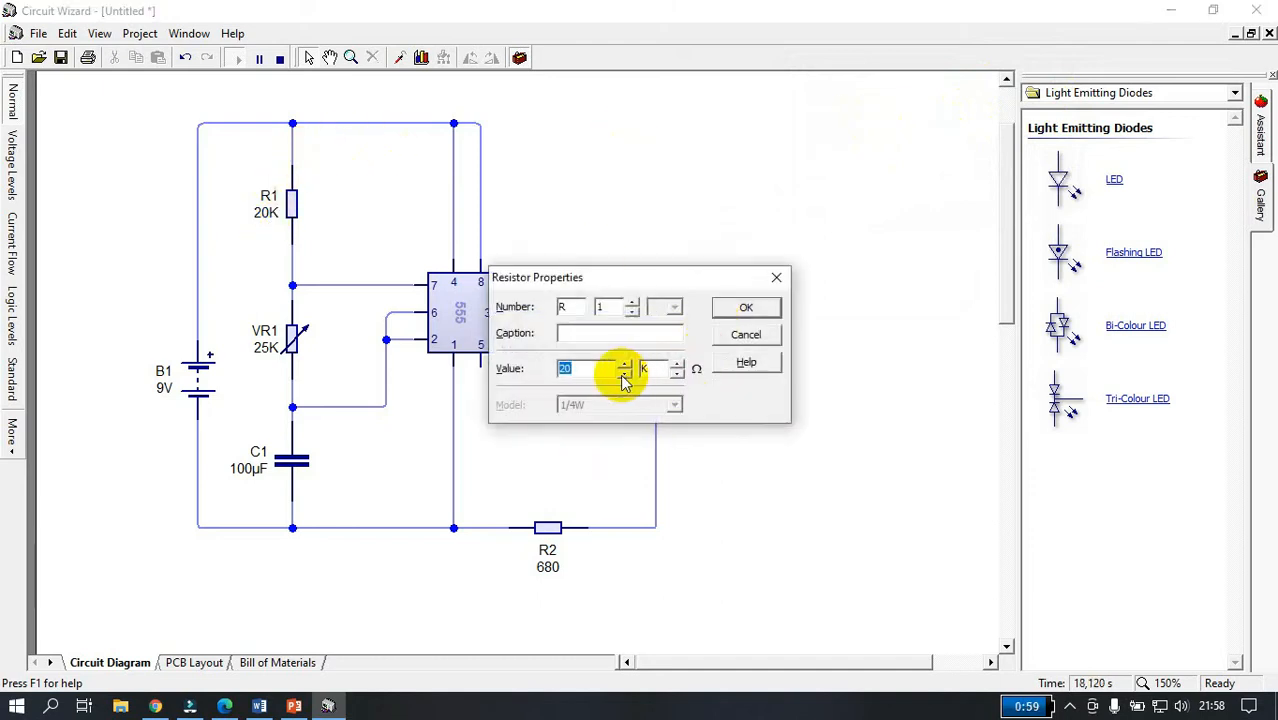
type("1")
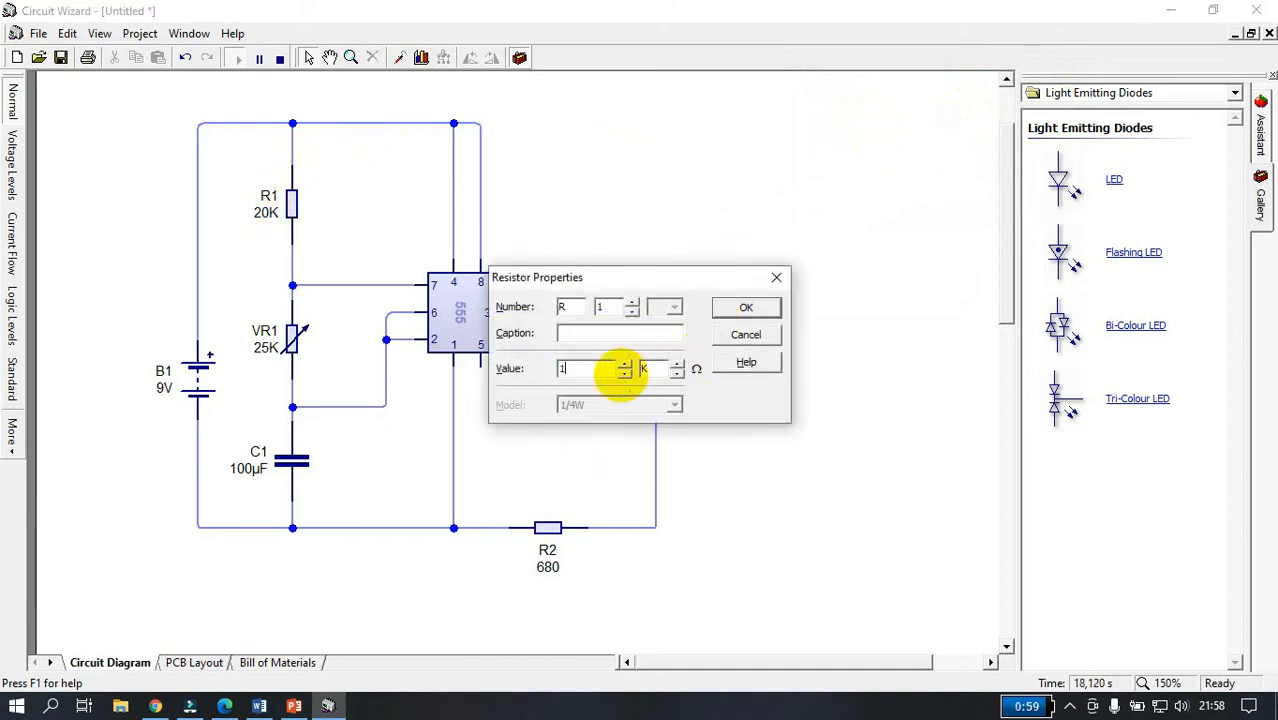
left_click(714, 307)
left_click(281, 59)
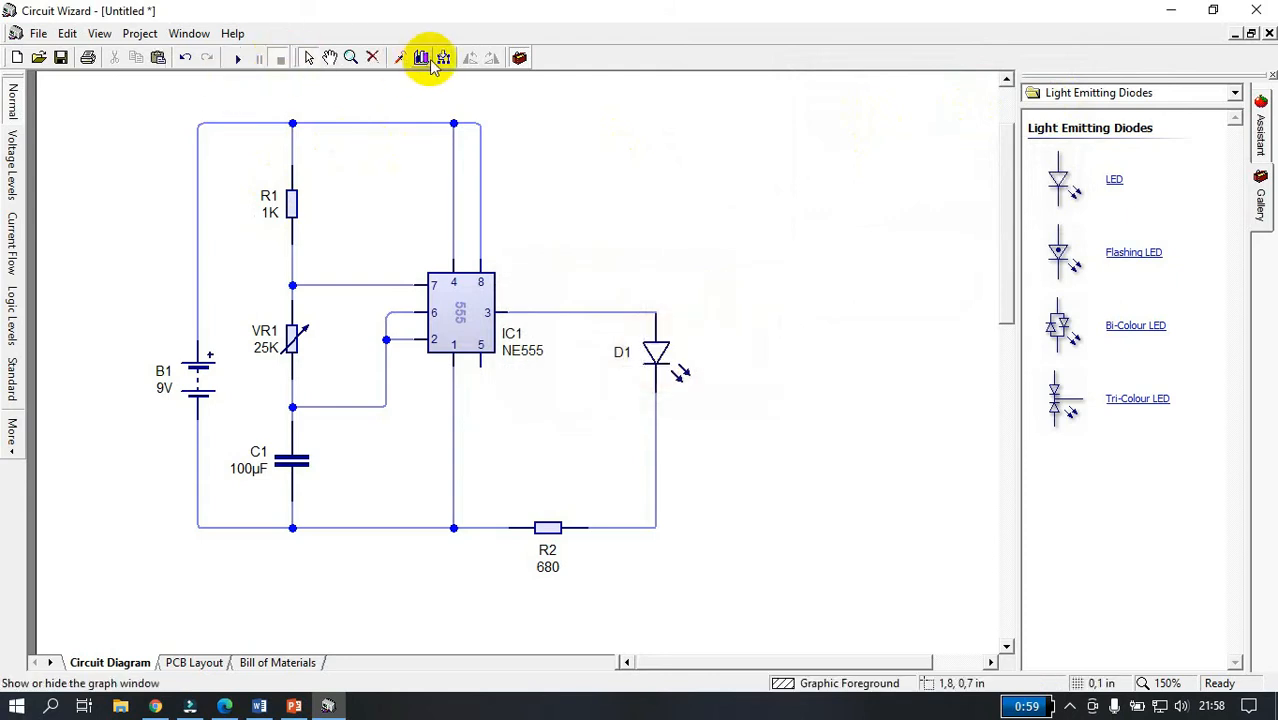
- Convert the circuit to a PCB layout using the Single-Sided; Thick Tracks option
left_click(445, 58)
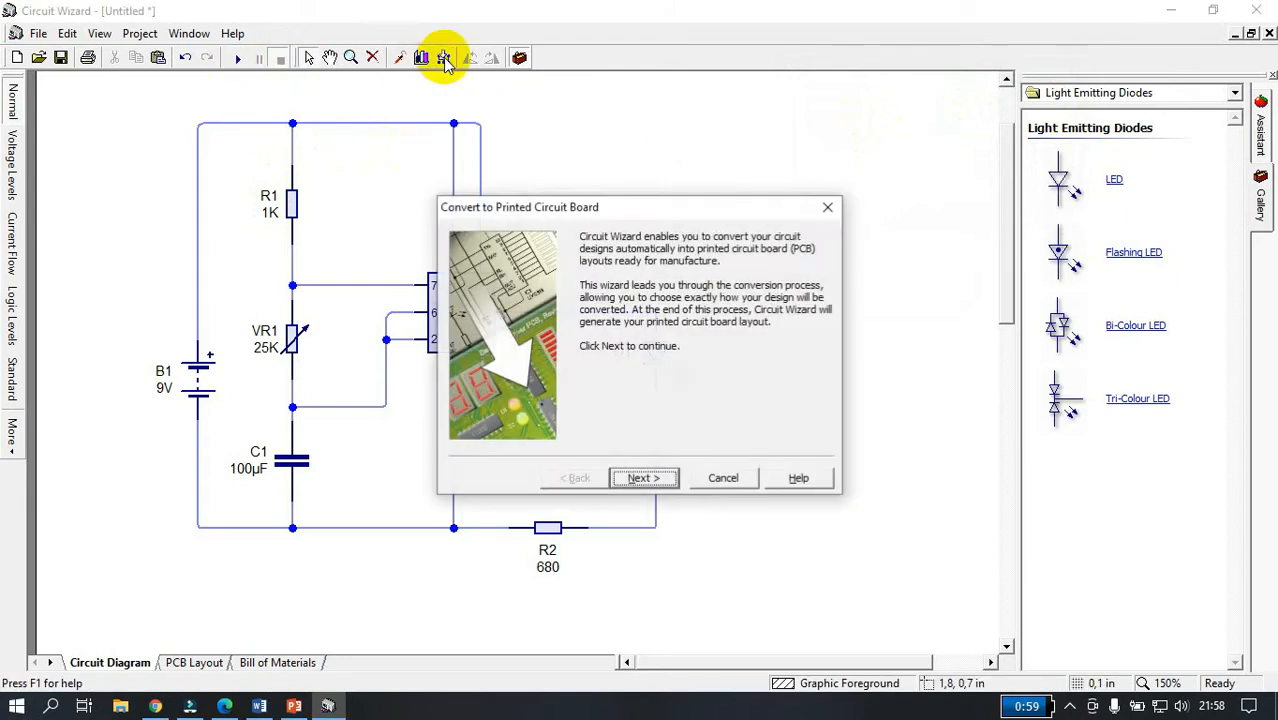
left_click(660, 482)
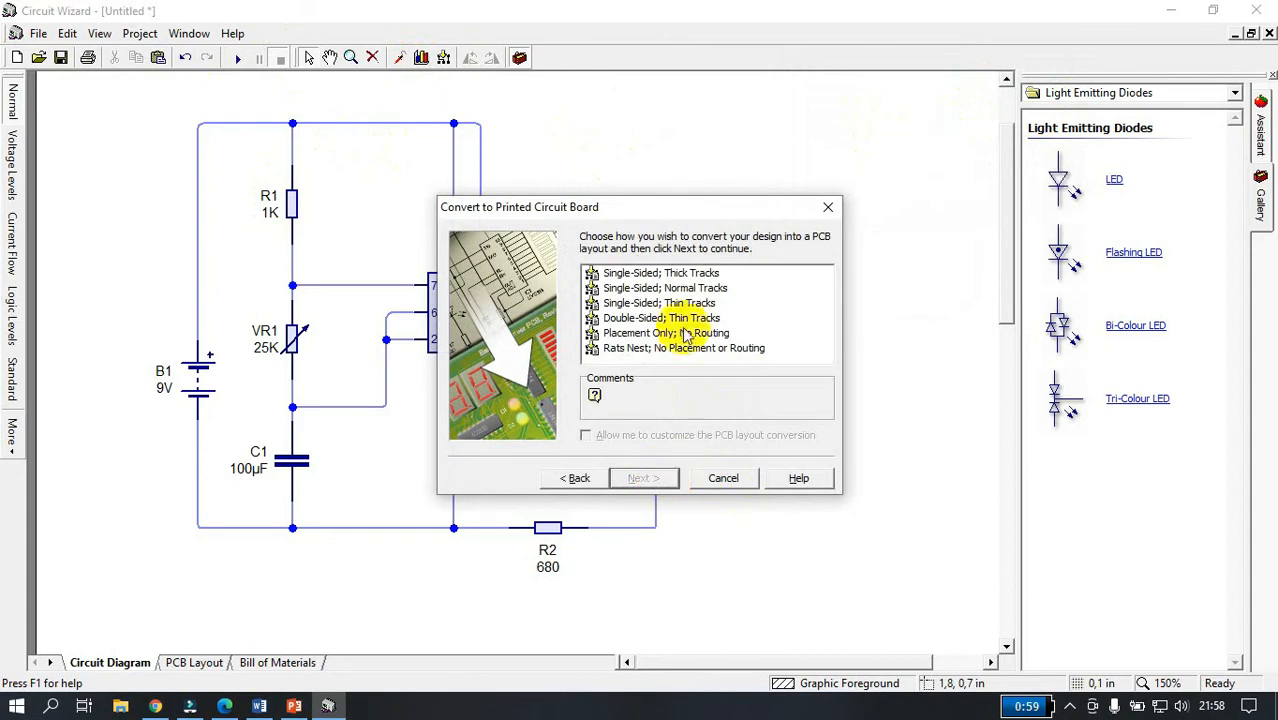
left_click(663, 274)
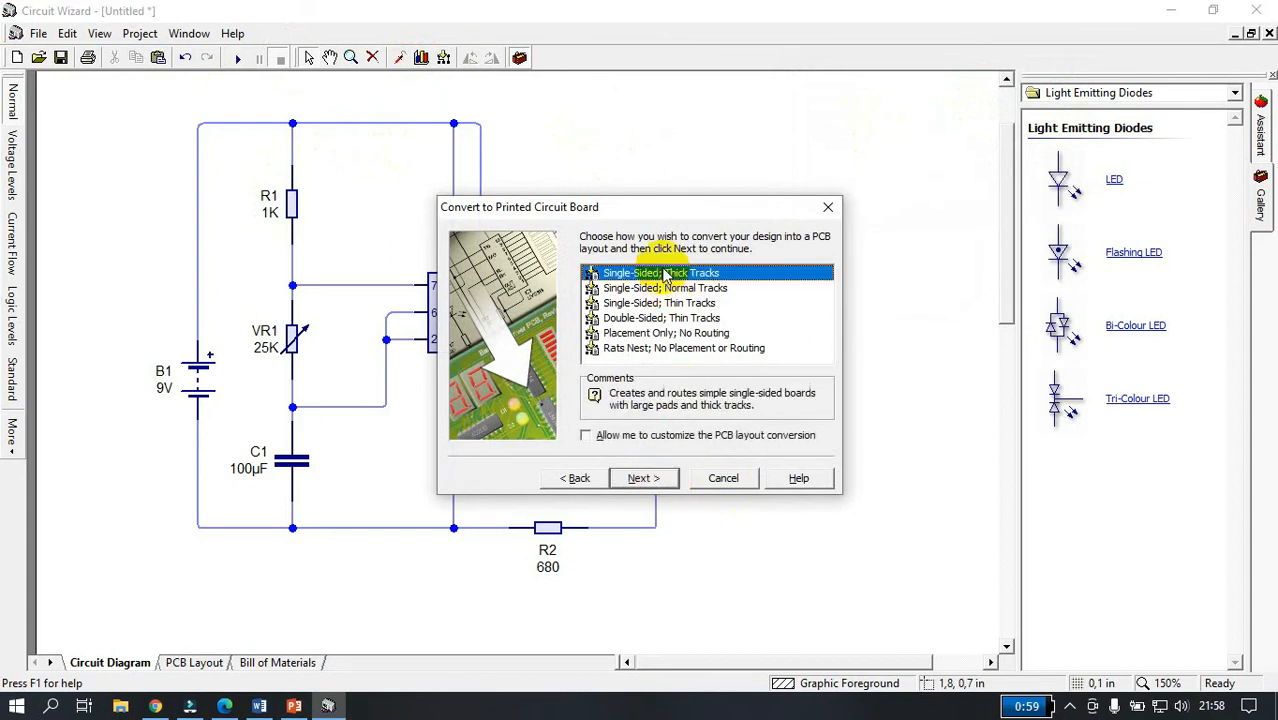
left_click(663, 478)
left_click(663, 478)
left_click(655, 477)
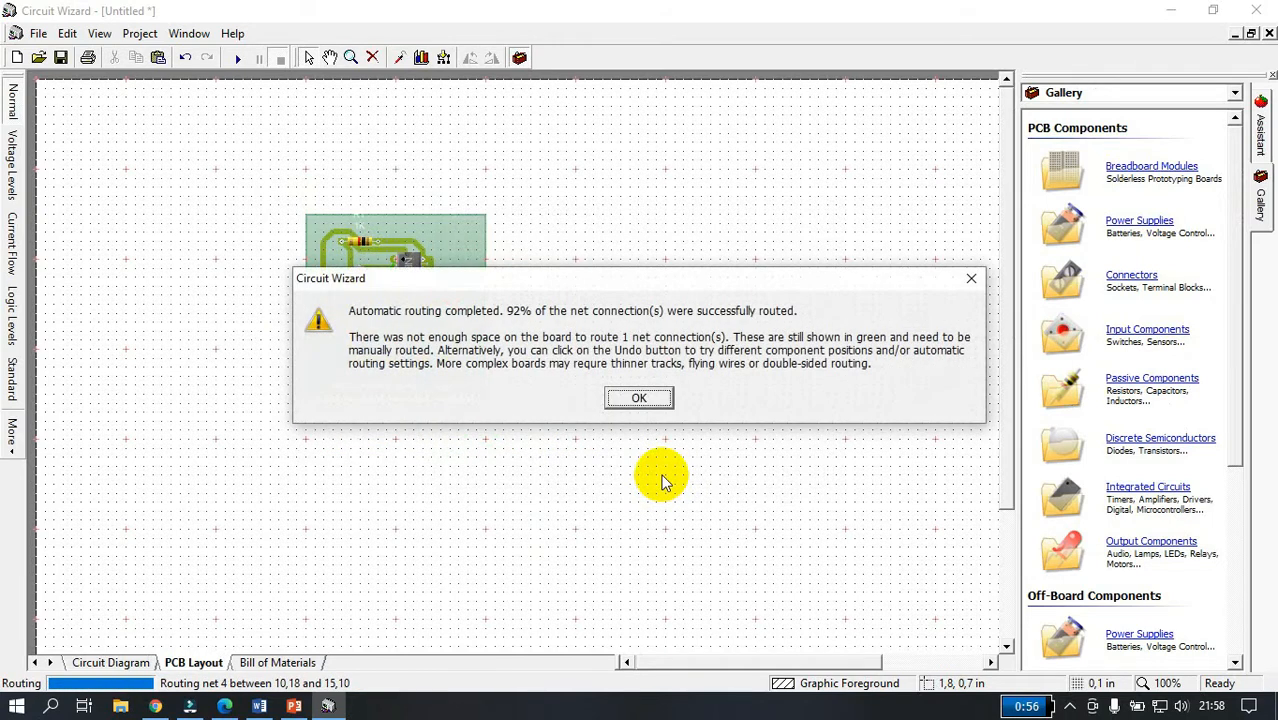
left_click(640, 398)
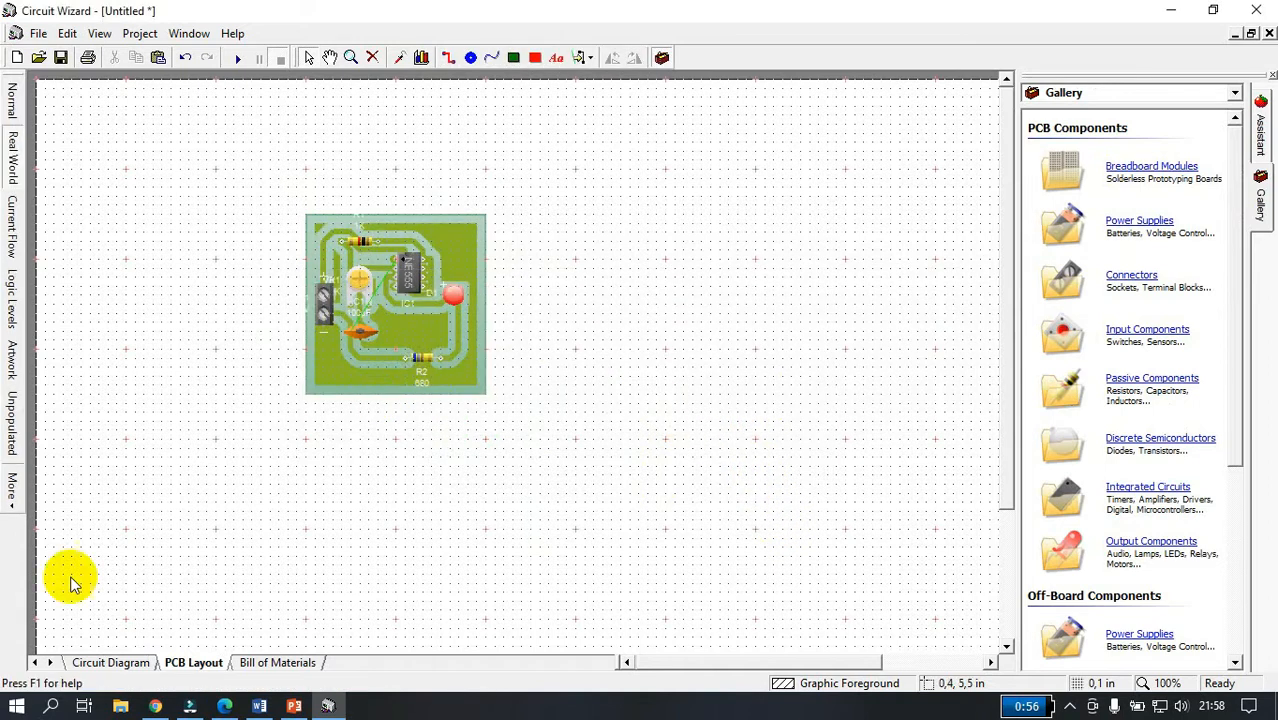
- Convert the circuit diagram again with Single-Sided; Normal Tracks, replacing the existing PCB layout
left_click(95, 662)
left_click(446, 60)
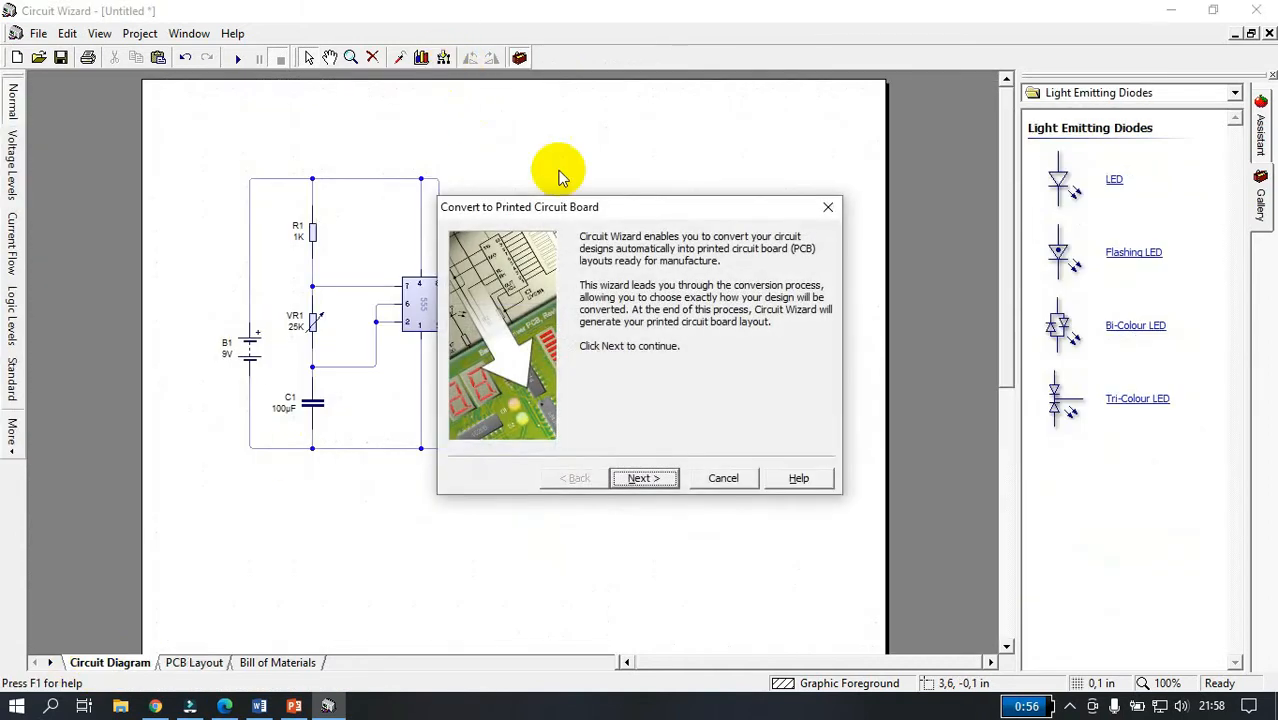
left_click(645, 478)
left_click(670, 288)
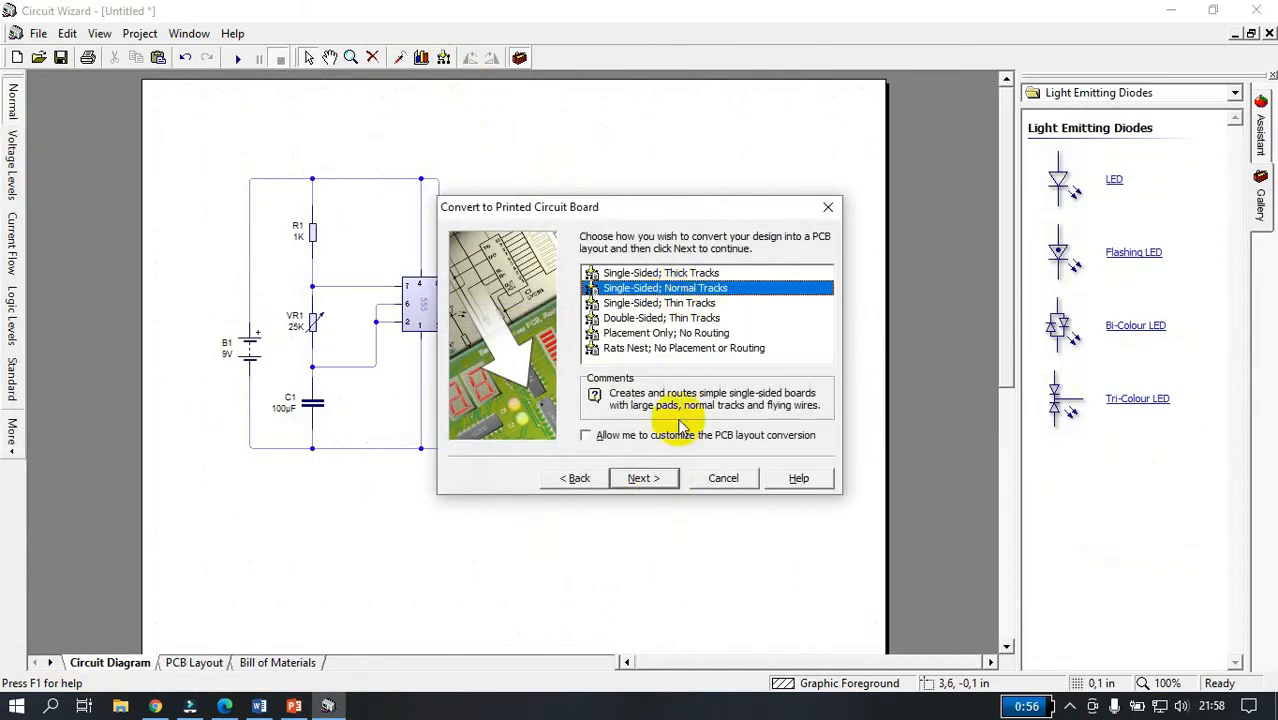
left_click(652, 478)
left_click(652, 478)
left_click(655, 478)
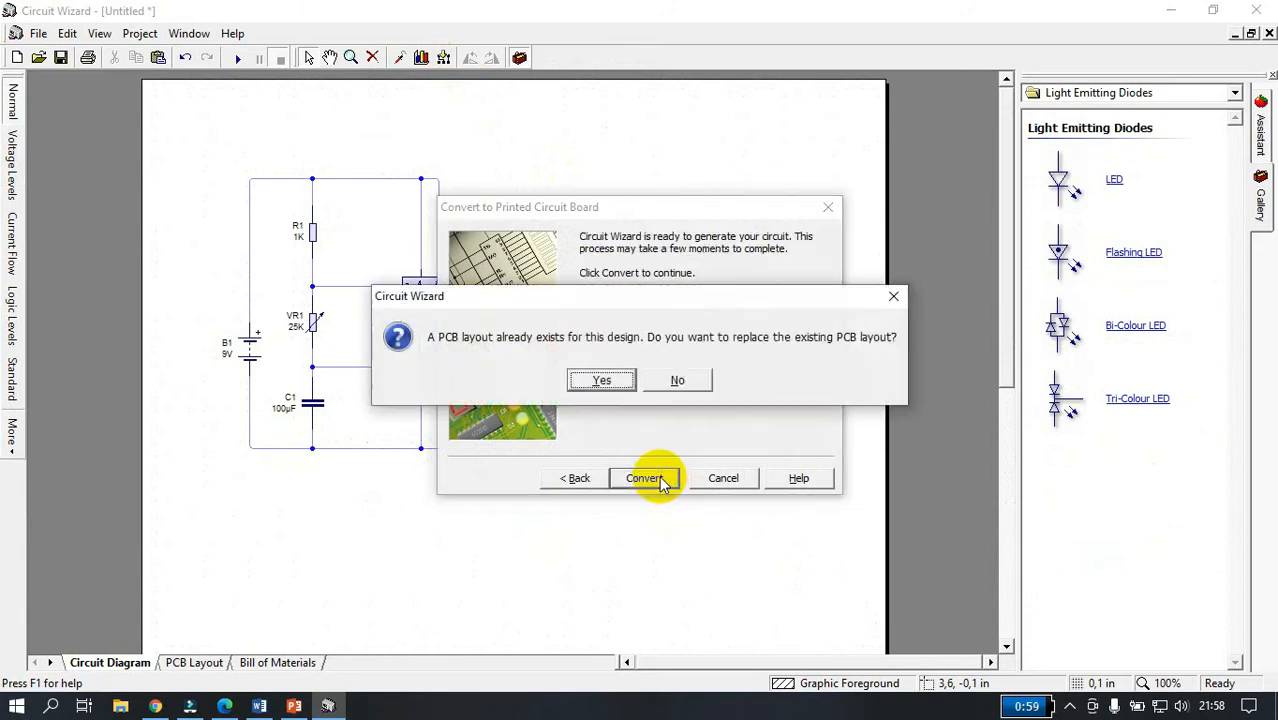
left_click(601, 381)
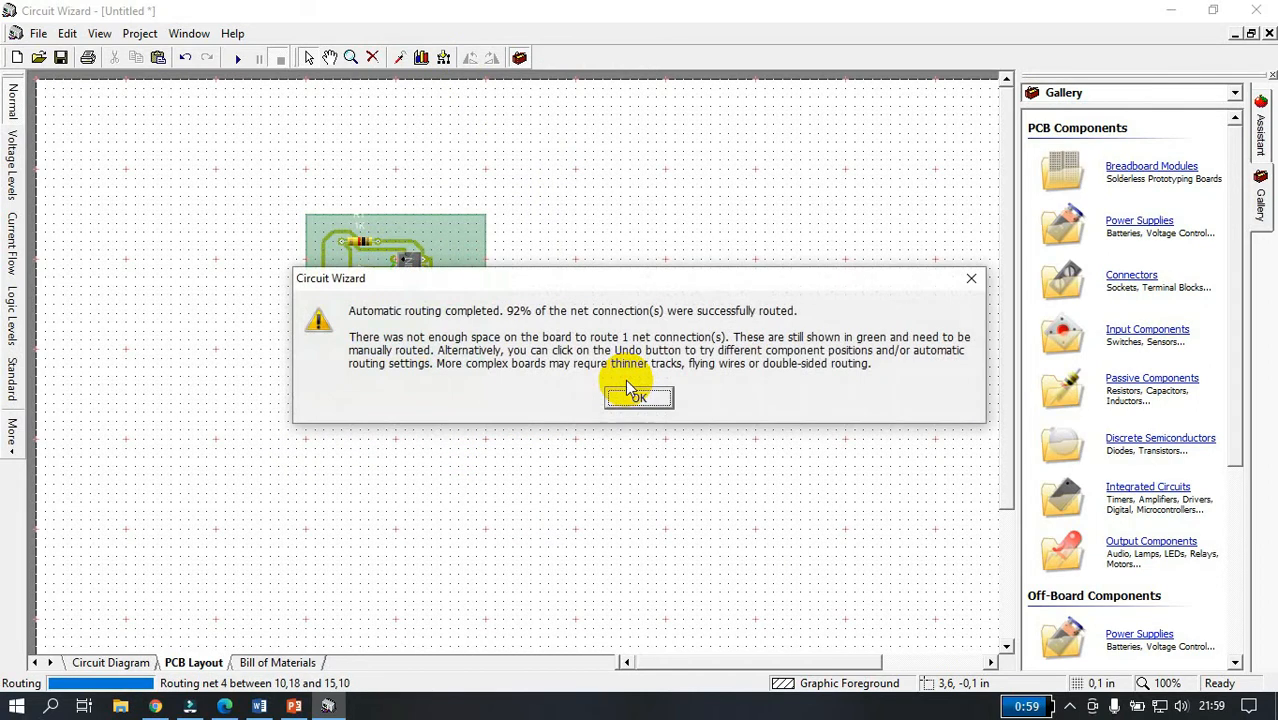
left_click(630, 397)
- Convert the circuit diagram with the Single-Sided; Thin Tracks option, replacing the existing PCB layout
left_click(120, 663)
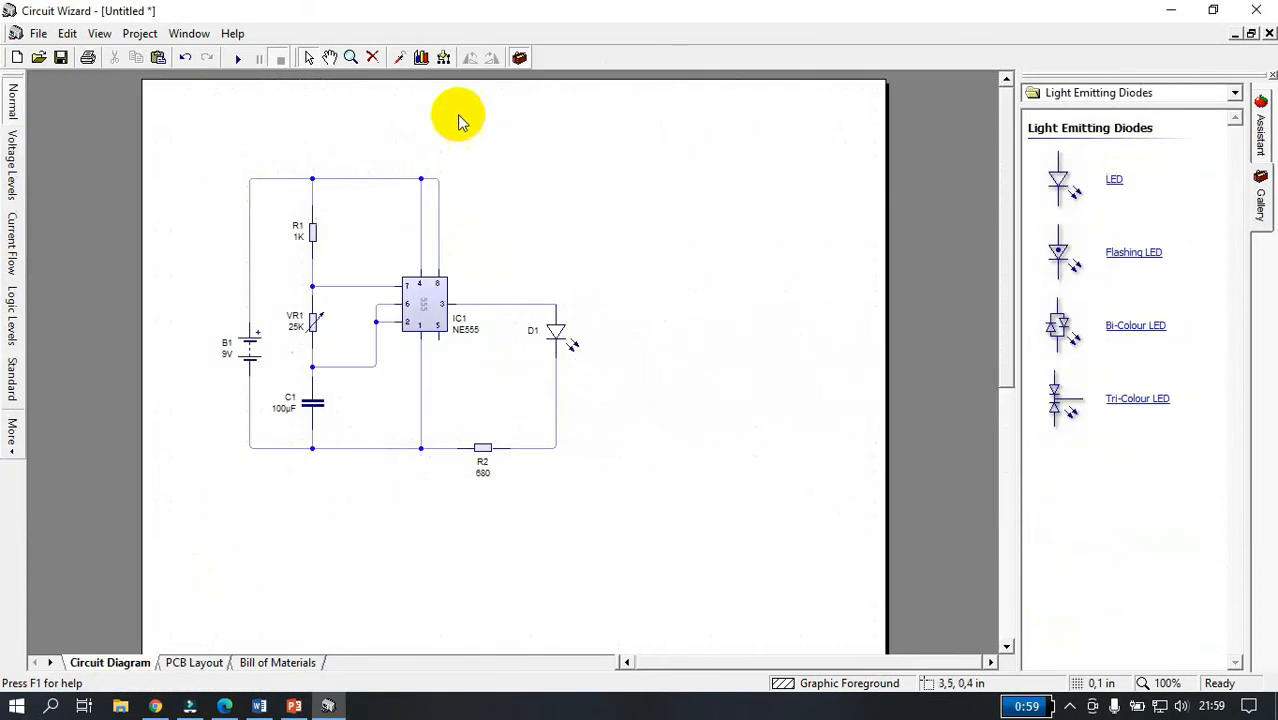
left_click(443, 57)
left_click(645, 477)
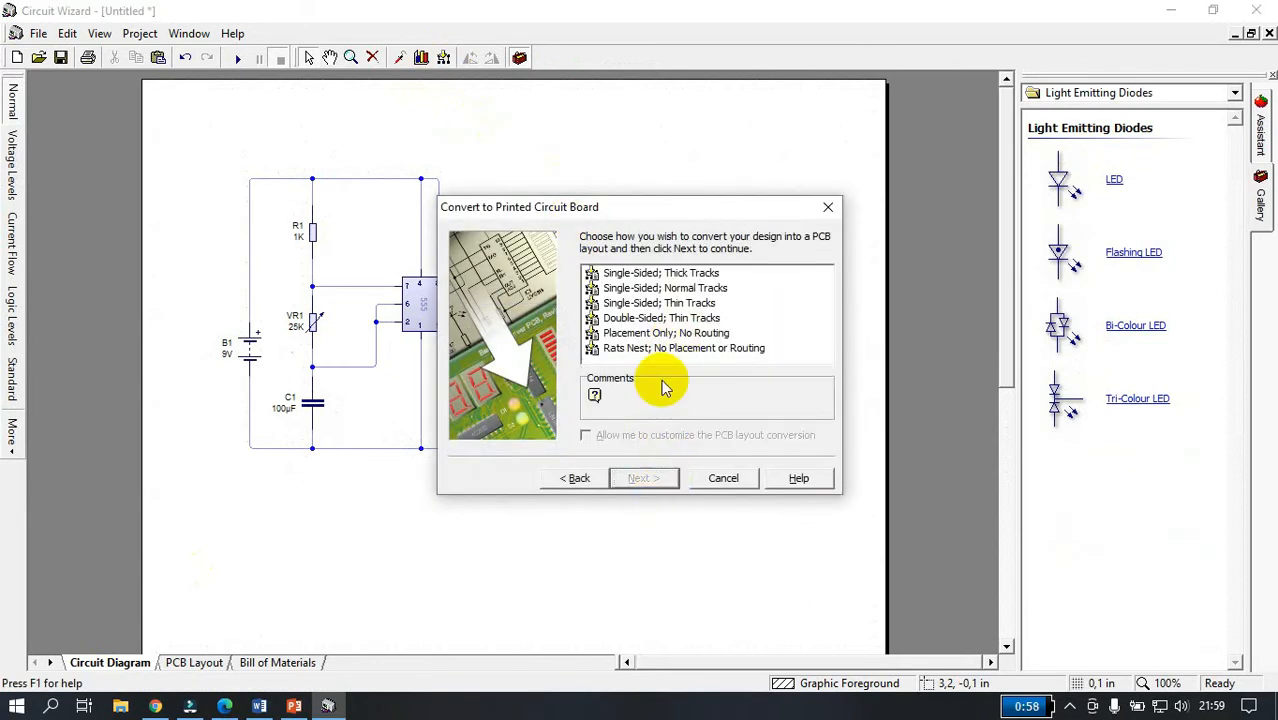
left_click(660, 302)
left_click(650, 479)
left_click(650, 479)
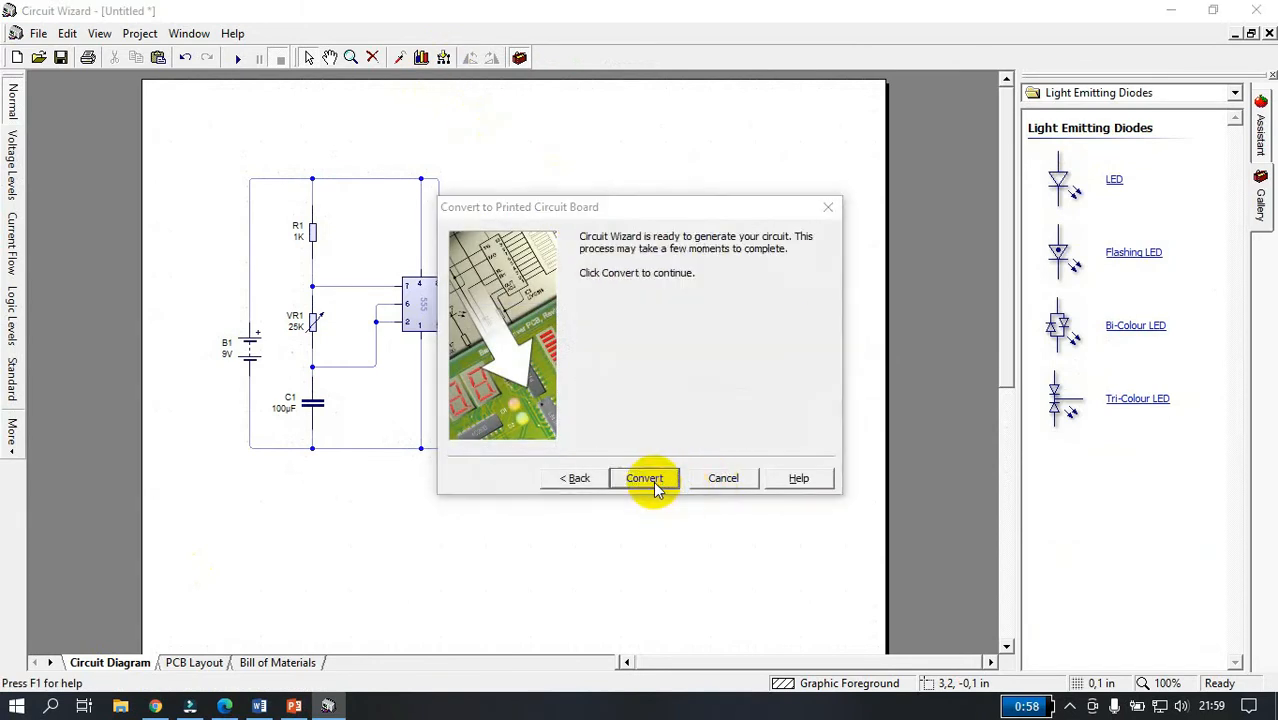
left_click(650, 478)
left_click(612, 378)
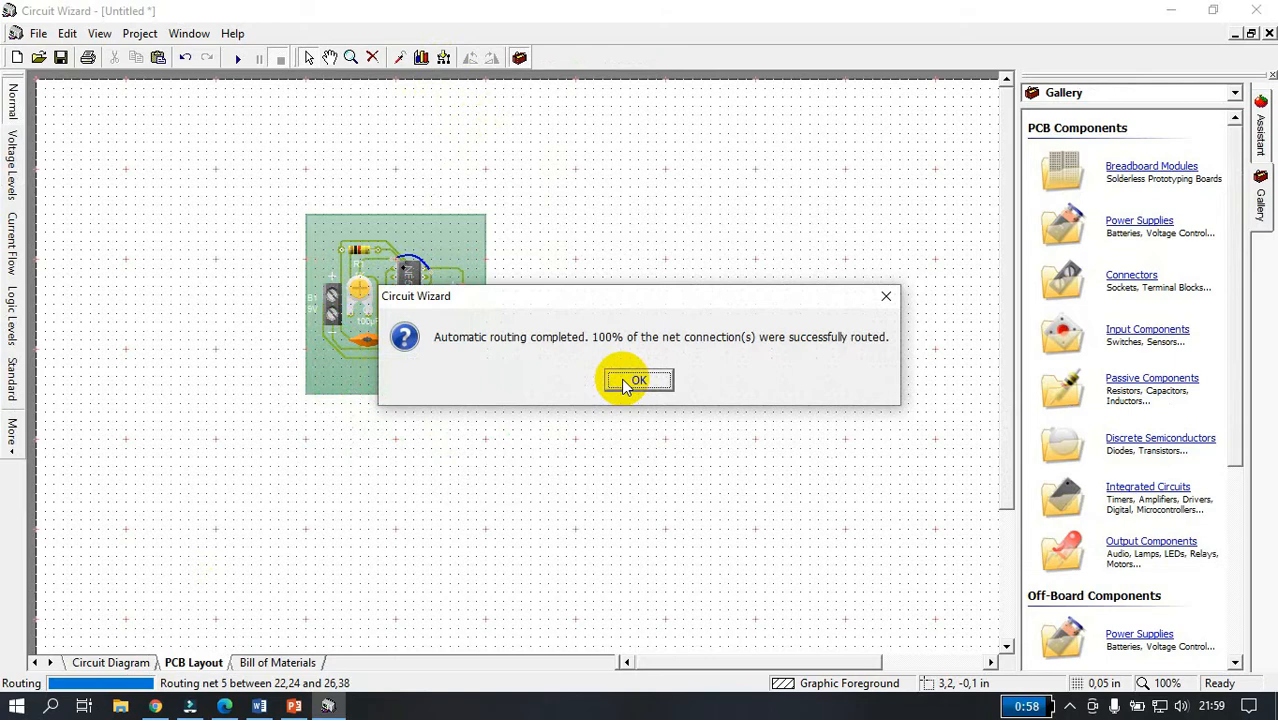
left_click(626, 382)
- Display the PCB layout in Artwork view to examine the tracks and pads up close
scroll(492, 372, "up", 2)
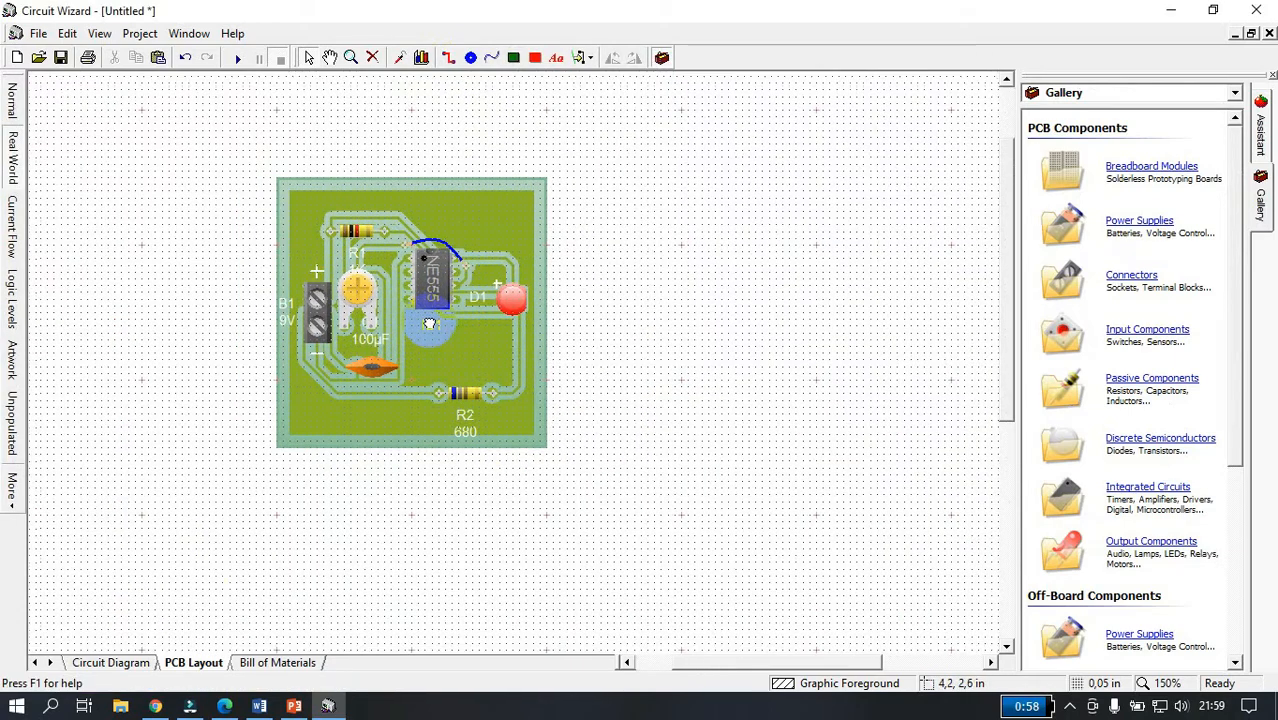
left_click(13, 355)
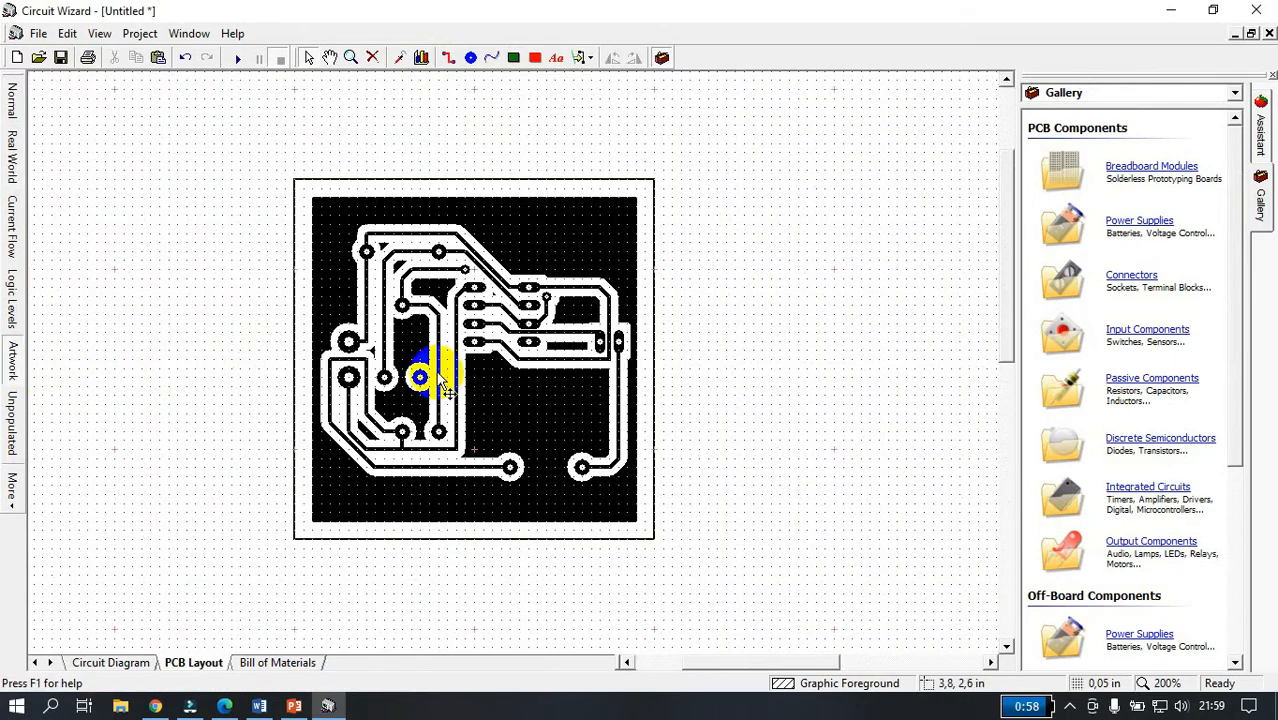
left_click_drag(439, 382, 446, 385)
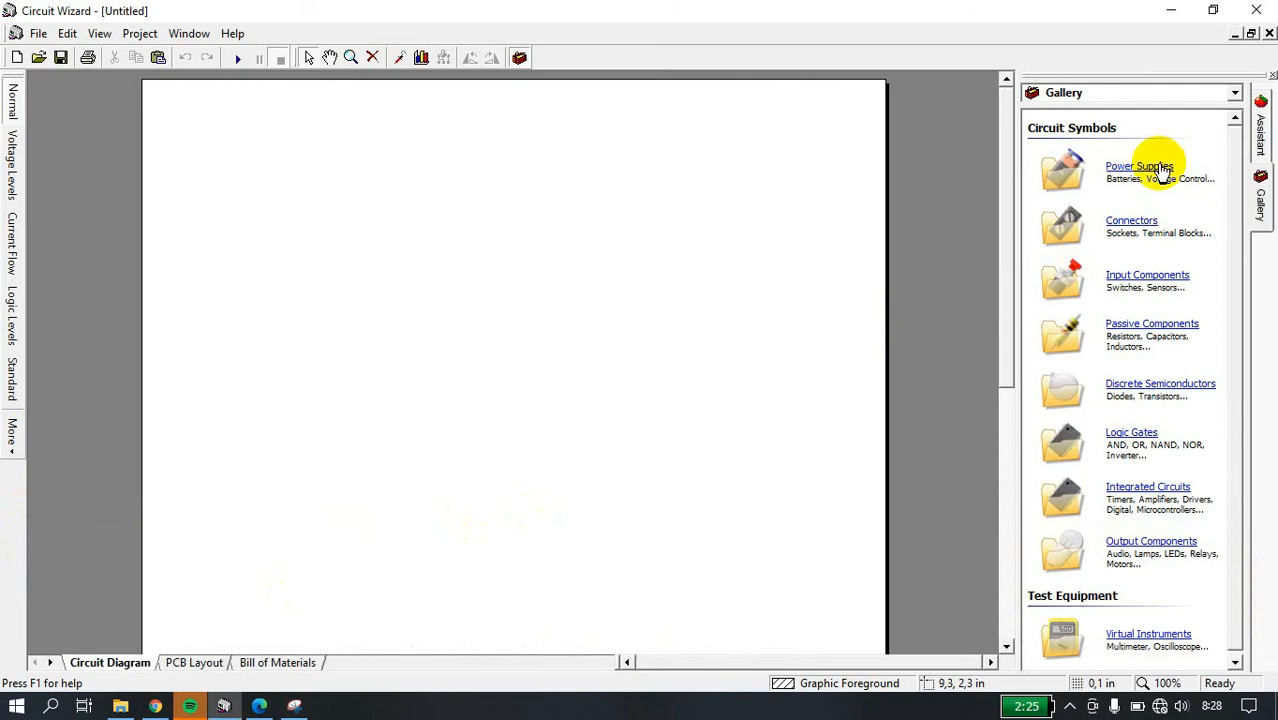
- Place a 9V battery on the blank circuit diagram and two potentiometers, one above the other, to its right
left_click(1163, 170)
left_click_drag(1127, 185, 243, 350)
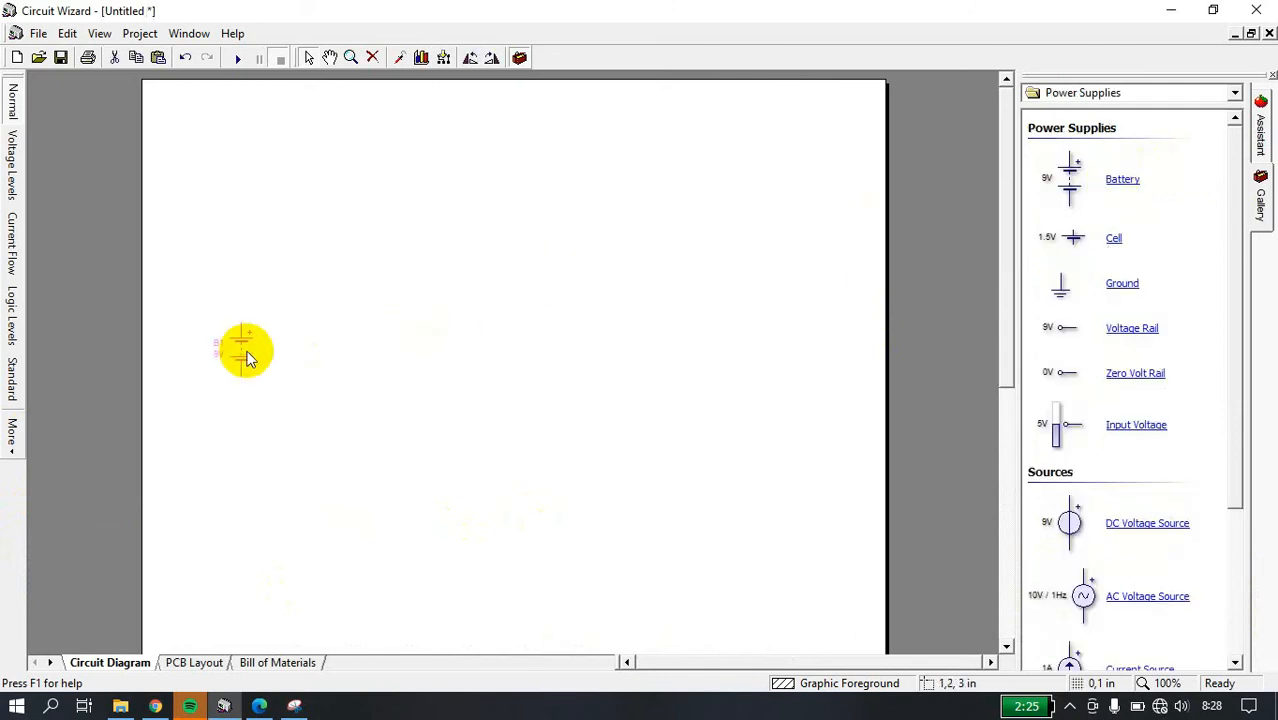
left_click(1118, 96)
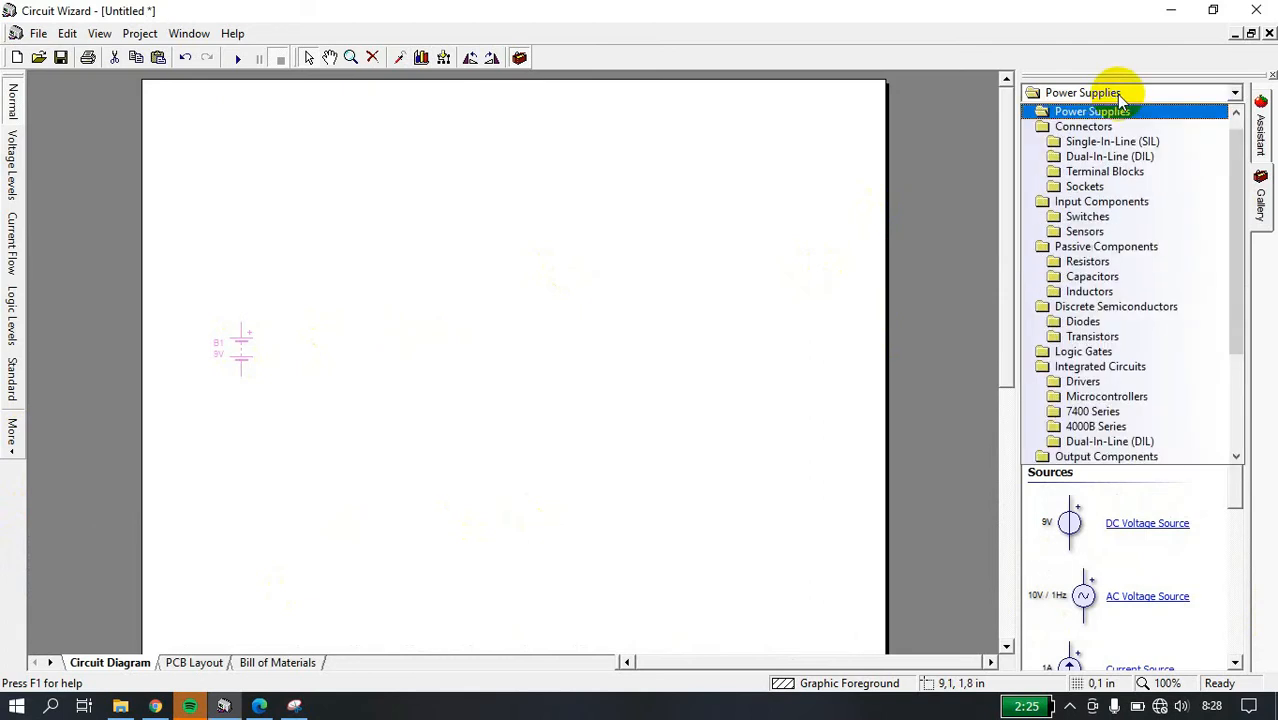
scroll(1130, 196, "up", 1)
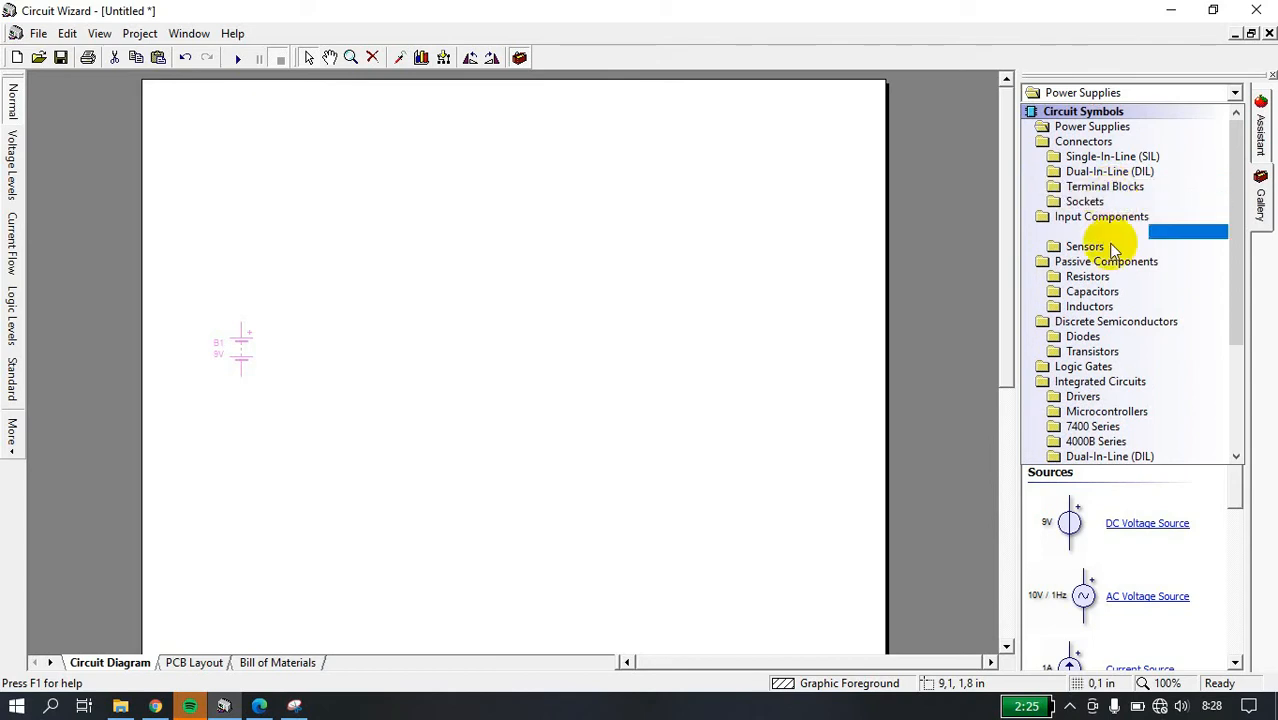
left_click(1088, 276)
left_click_drag(1140, 335, 334, 257)
left_click_drag(1118, 340, 336, 364)
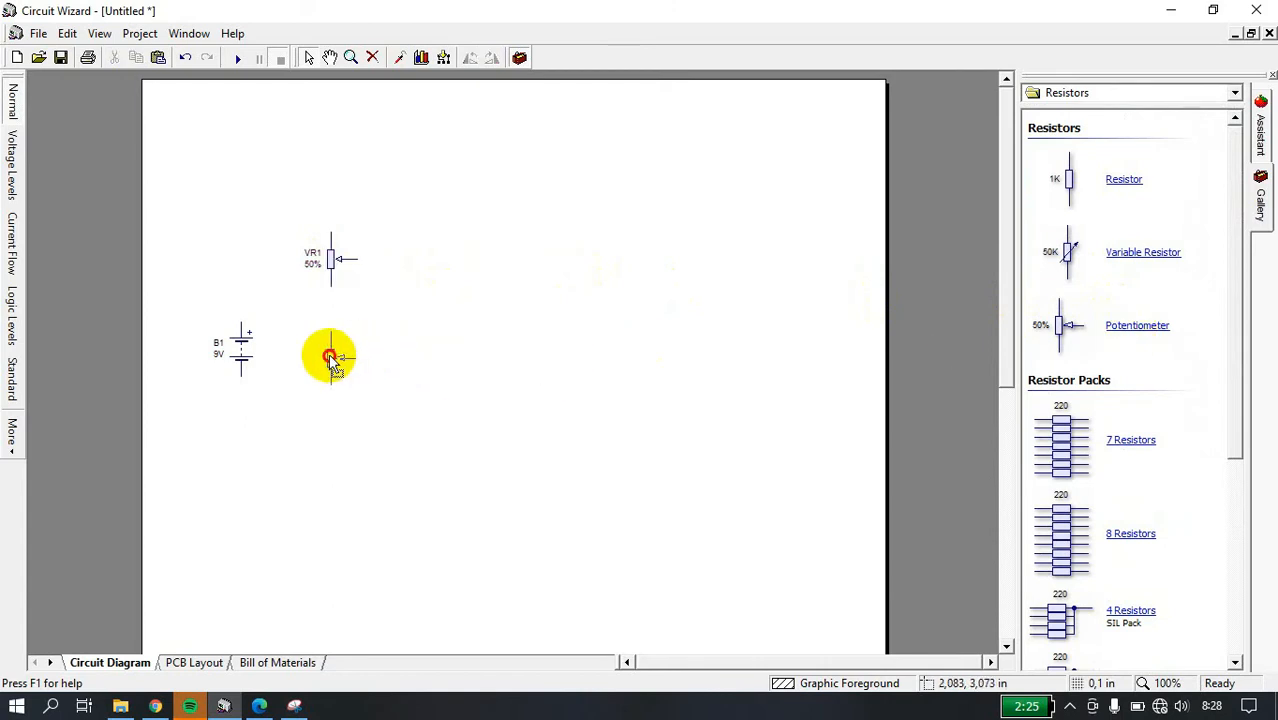
- Place a 1µF capacitor below and right of the potentiometers, and a 555 timer to the right of them
left_click(1075, 93)
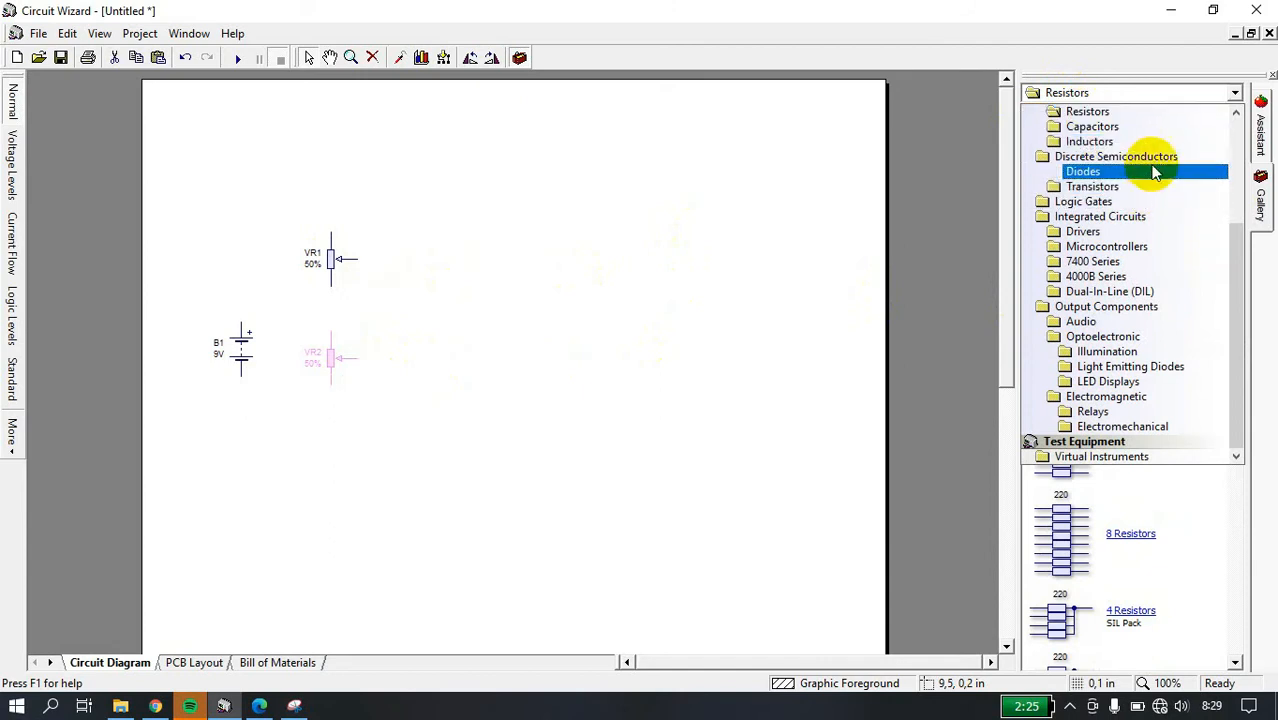
left_click(1142, 127)
left_click_drag(1130, 177, 393, 437)
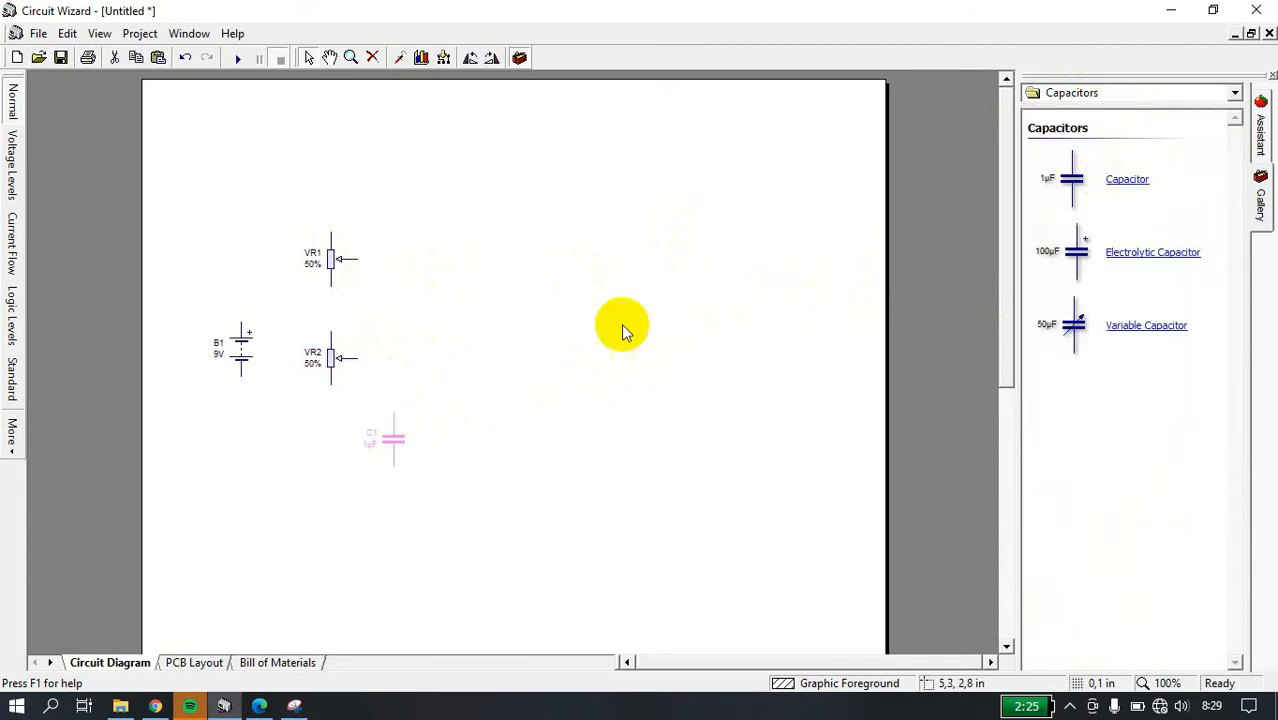
left_click(1093, 93)
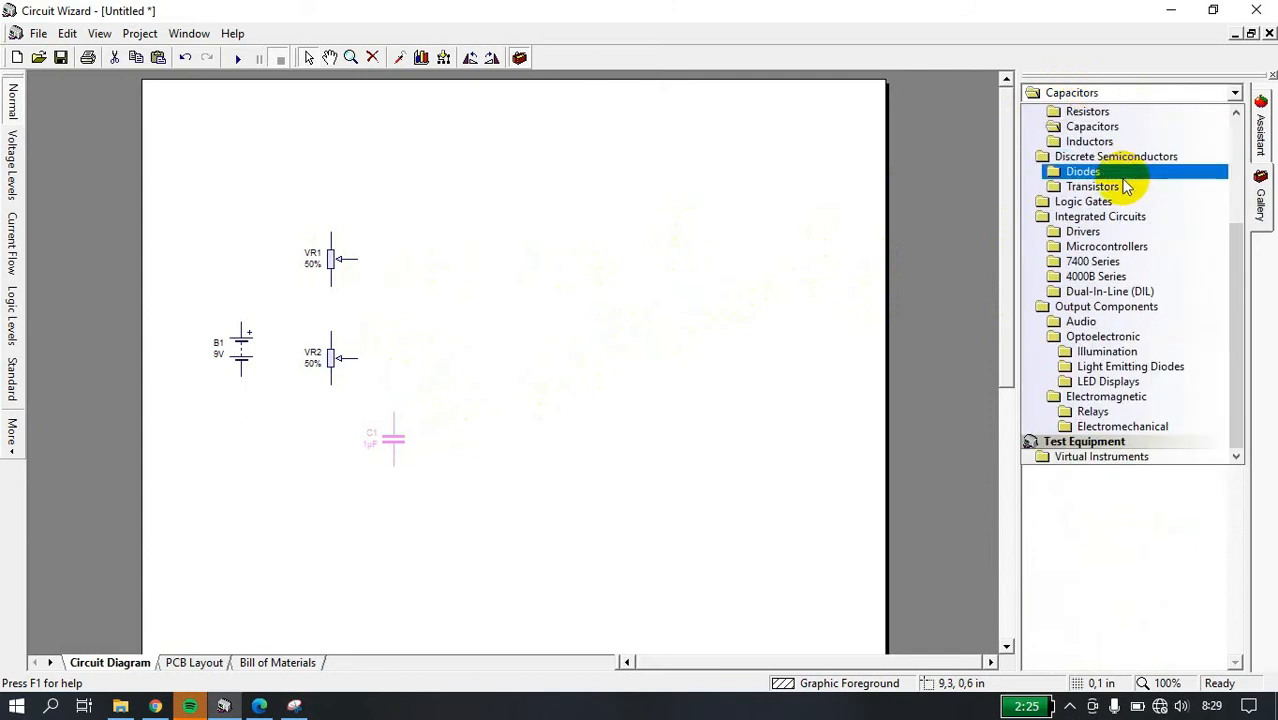
left_click(1133, 216)
left_click_drag(1070, 202, 500, 352)
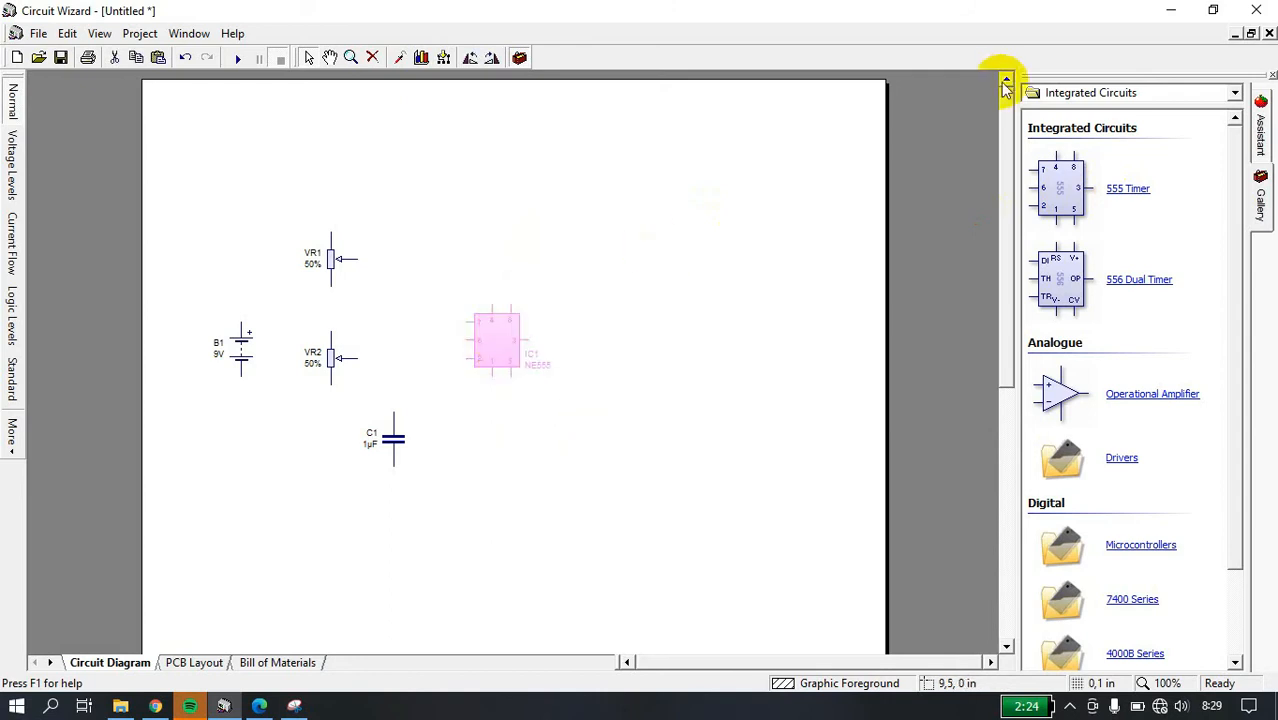
- Place an LED to the lower right of the 555 timer and a 1K resistor below the timer
left_click(1056, 92)
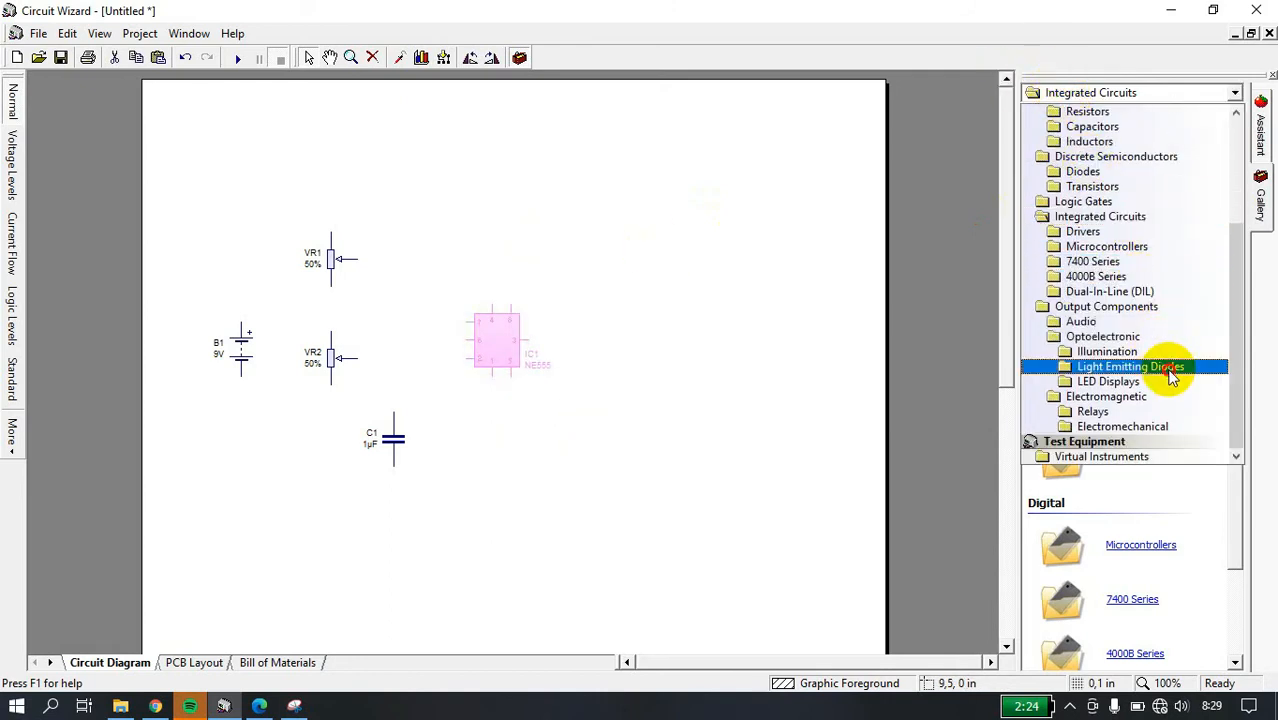
left_click(1170, 367)
left_click_drag(1105, 180, 624, 424)
left_click(1132, 92)
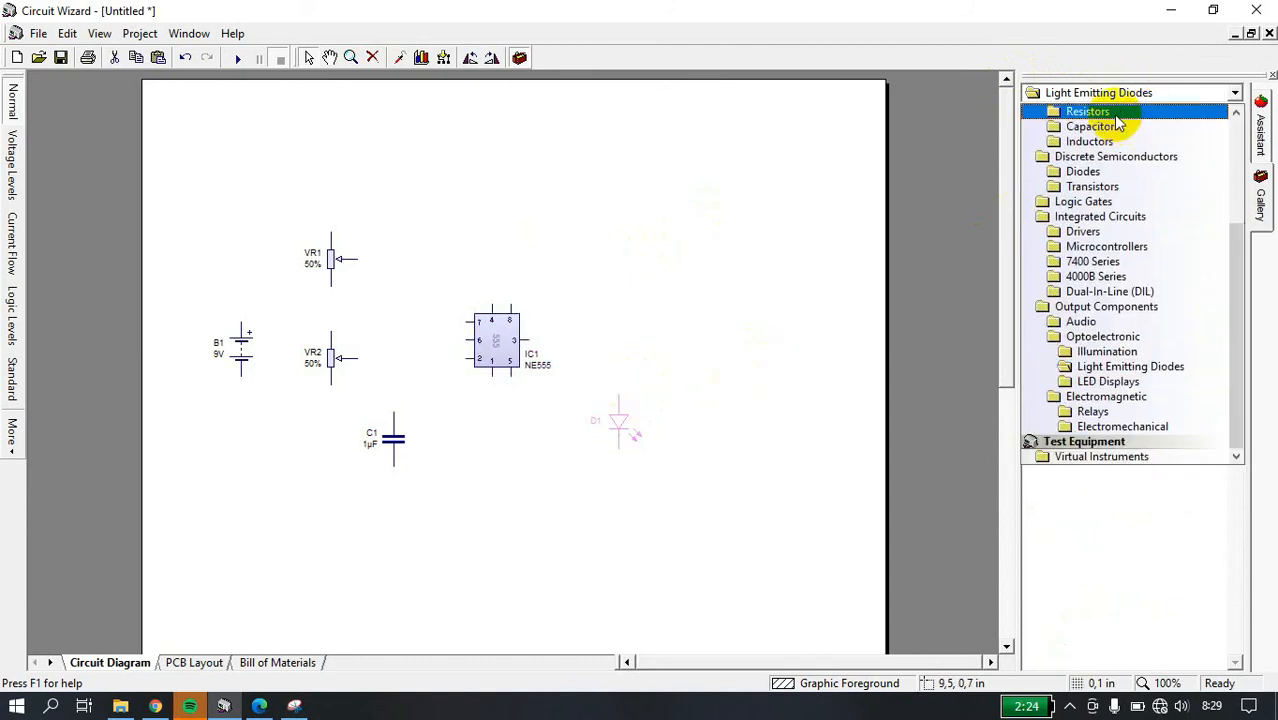
left_click(1116, 113)
left_click_drag(1127, 183, 529, 452)
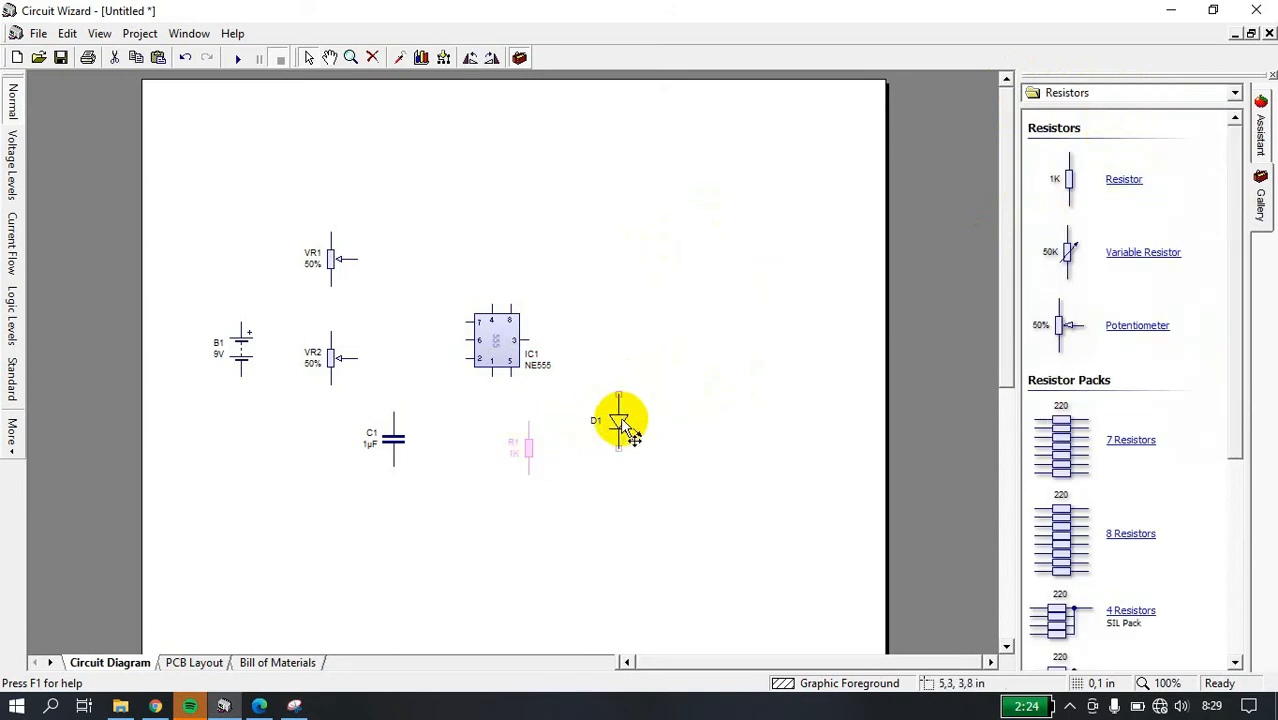
left_click_drag(625, 404, 607, 402)
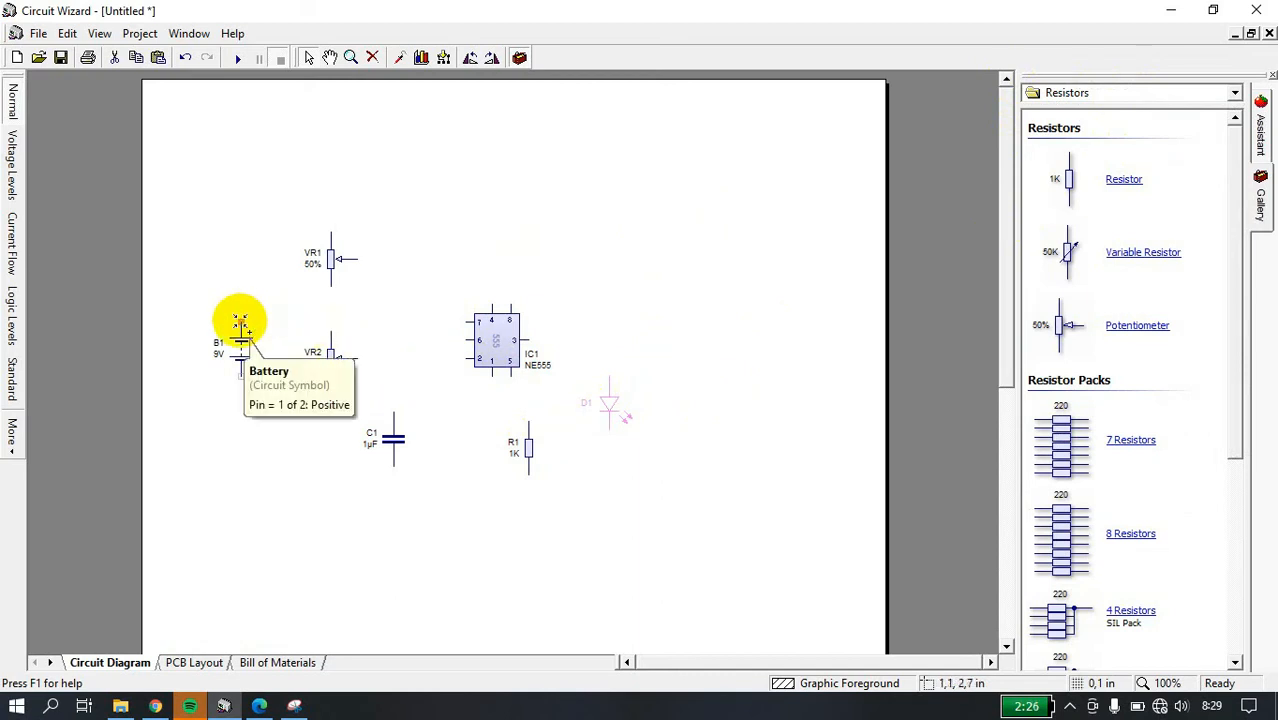
- Wire the battery's positive terminal through VR1 and VR2 in series to the top of capacitor C1, moving C1 slightly lower
mouse_move(240, 322)
left_mouse_down()
mouse_move(237, 160)
mouse_move(342, 194)
mouse_move(334, 214)
mouse_move(262, 157)
mouse_move(210, 233)
mouse_move(245, 200)
mouse_move(234, 200)
mouse_move(337, 194)
mouse_move(328, 223)
mouse_move(328, 191)
mouse_move(331, 229)
left_mouse_up()
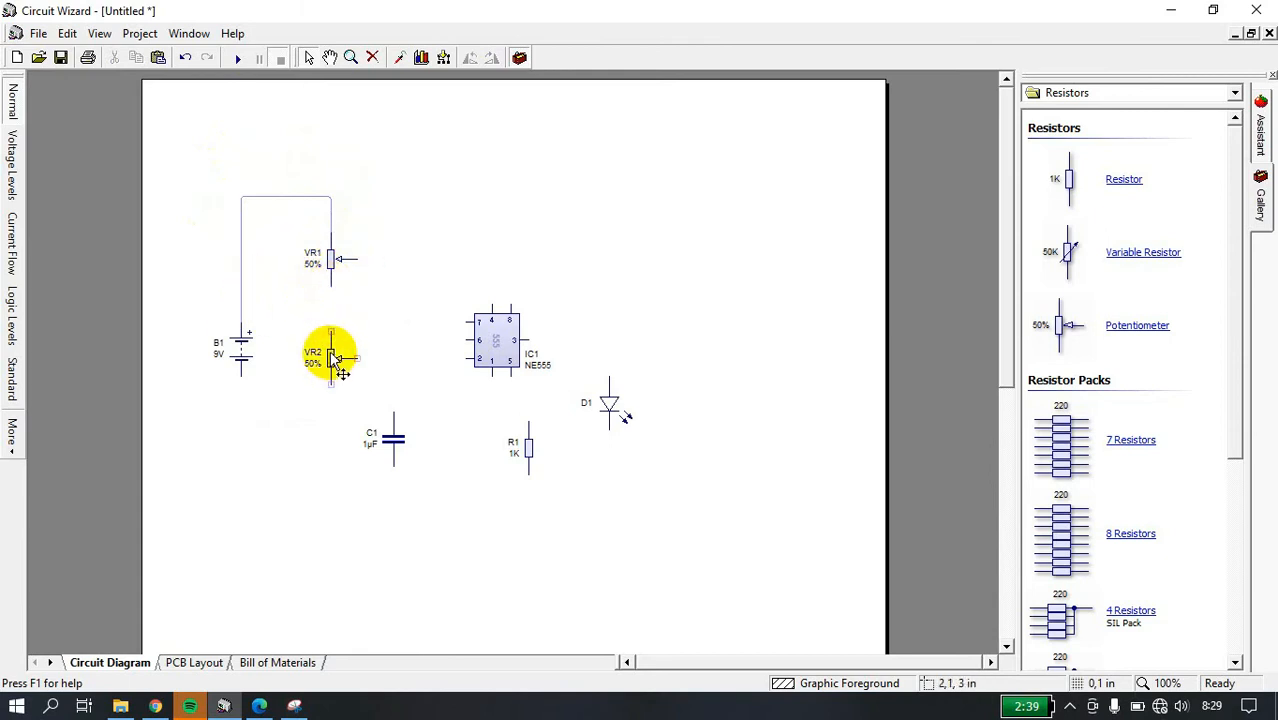
left_click_drag(331, 287, 332, 334)
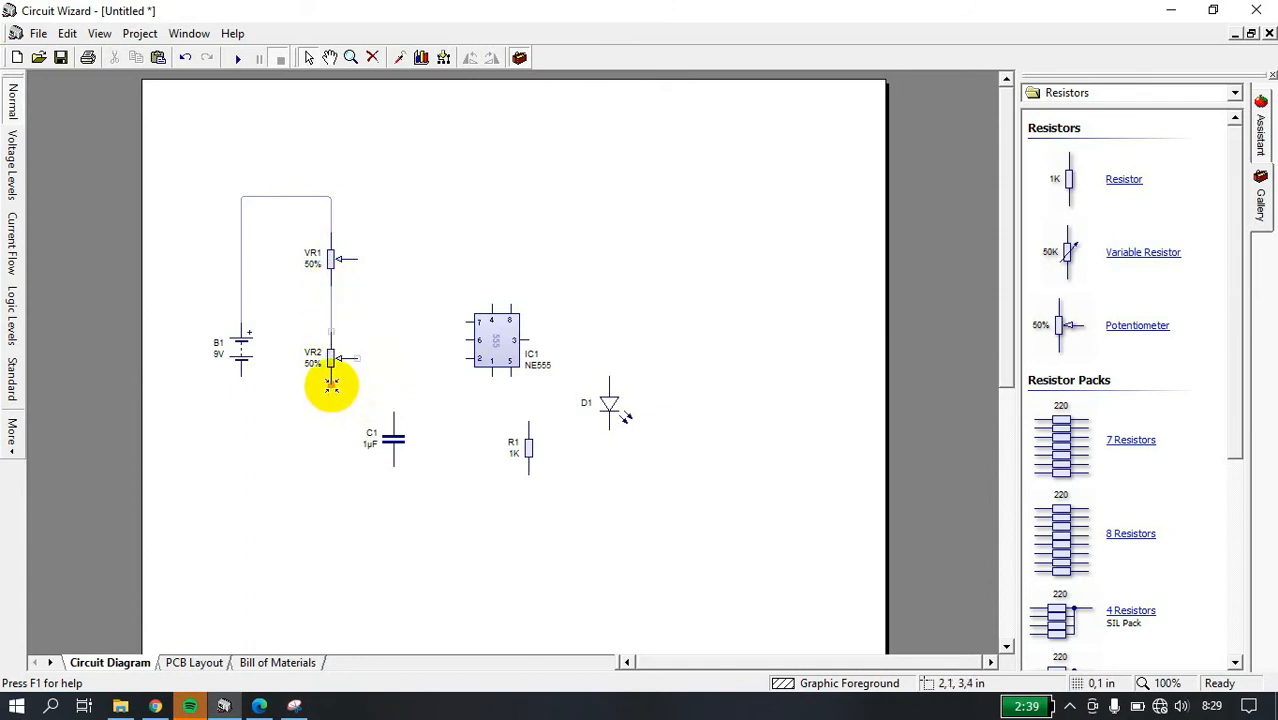
left_click_drag(385, 440, 391, 485)
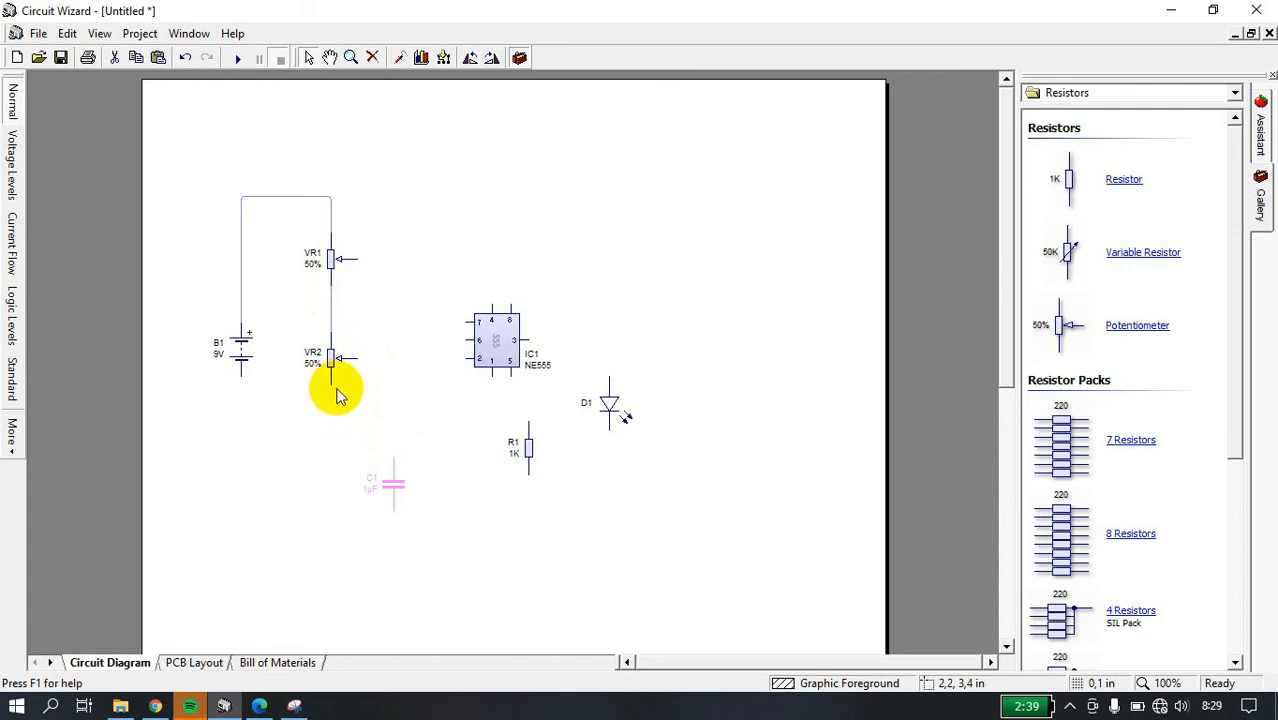
mouse_move(330, 382)
left_mouse_down()
mouse_move(392, 437)
mouse_move(393, 459)
left_mouse_up()
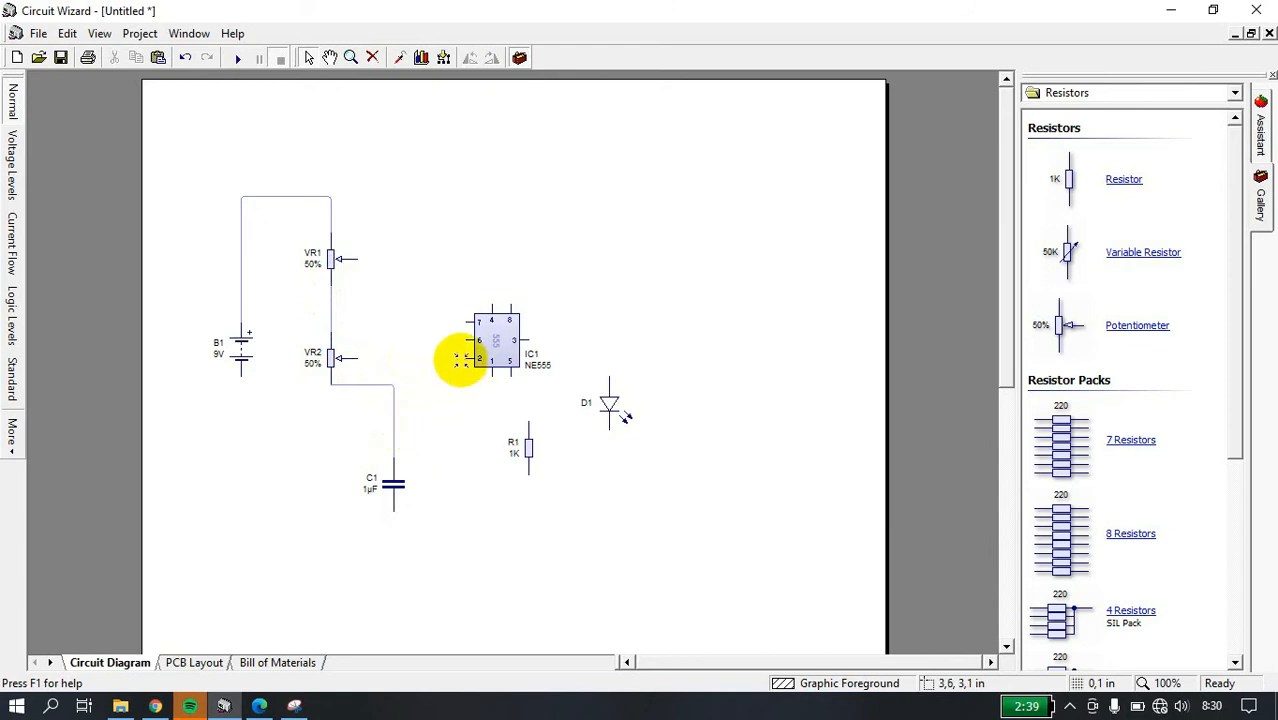
- Wire the 555 timer's pins 2 and 6 to the junction between VR2 and capacitor C1
left_click_drag(464, 360, 393, 384)
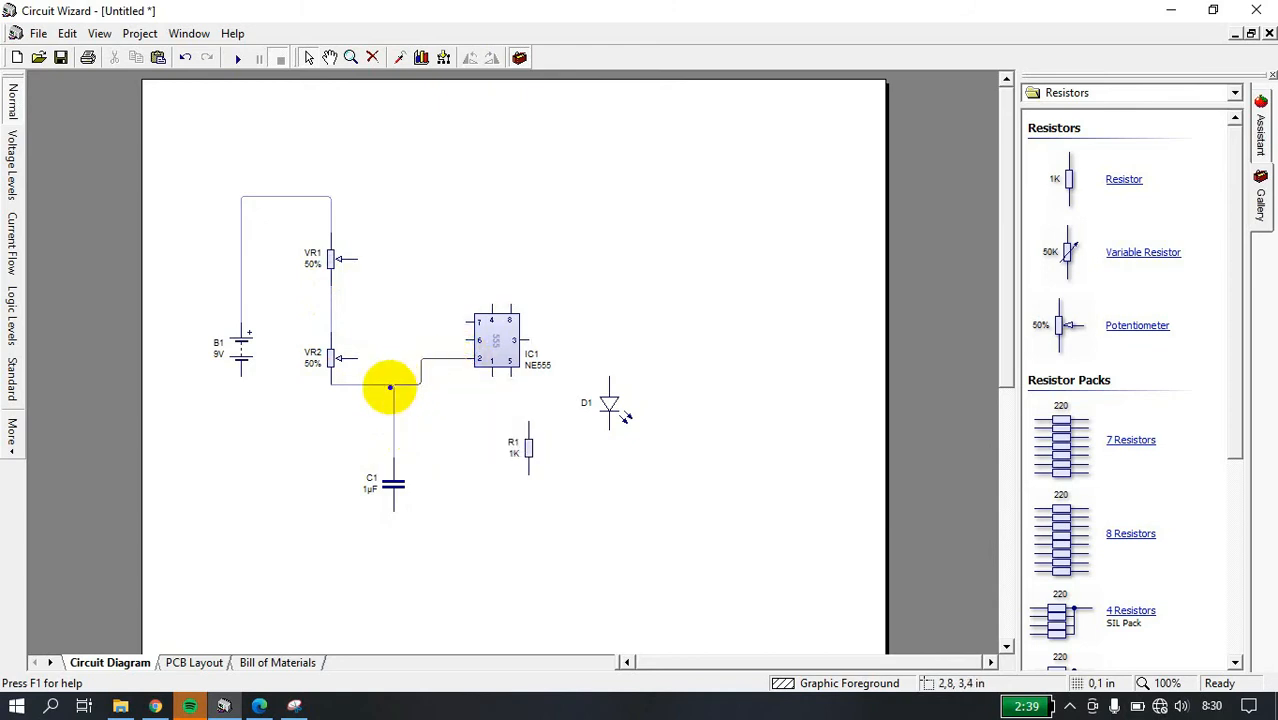
left_click(498, 350)
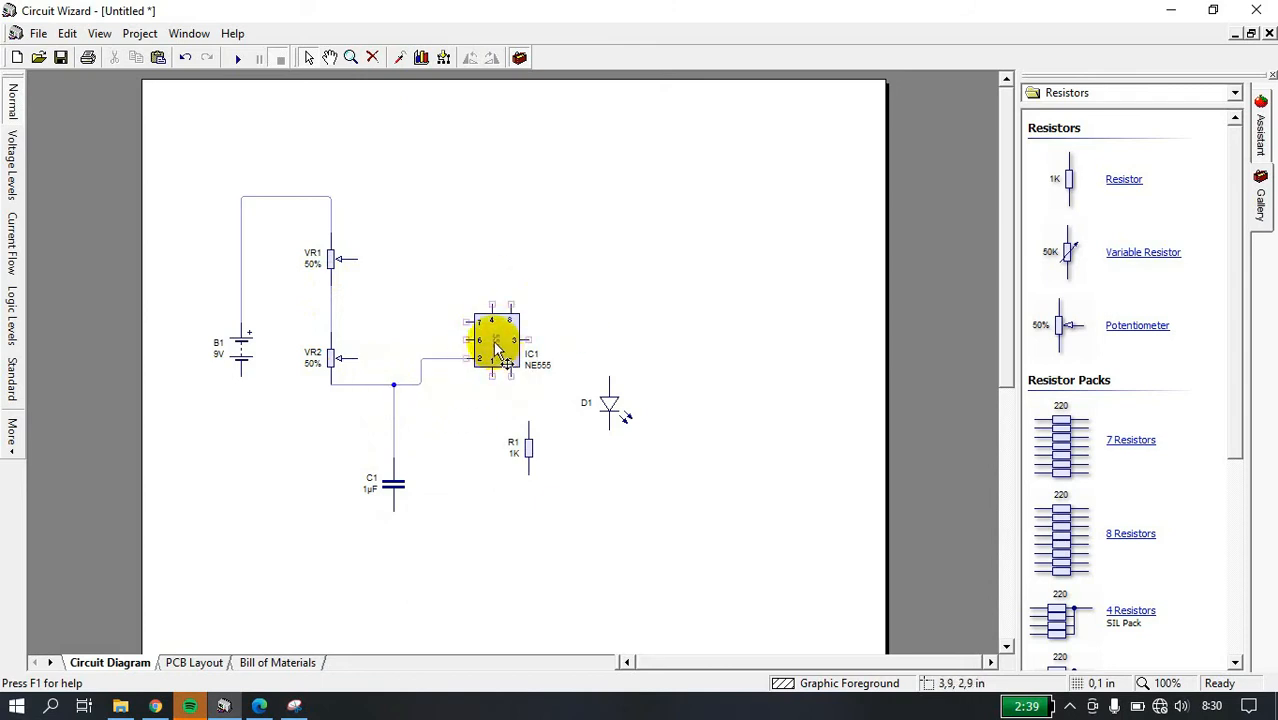
left_click_drag(465, 340, 420, 359)
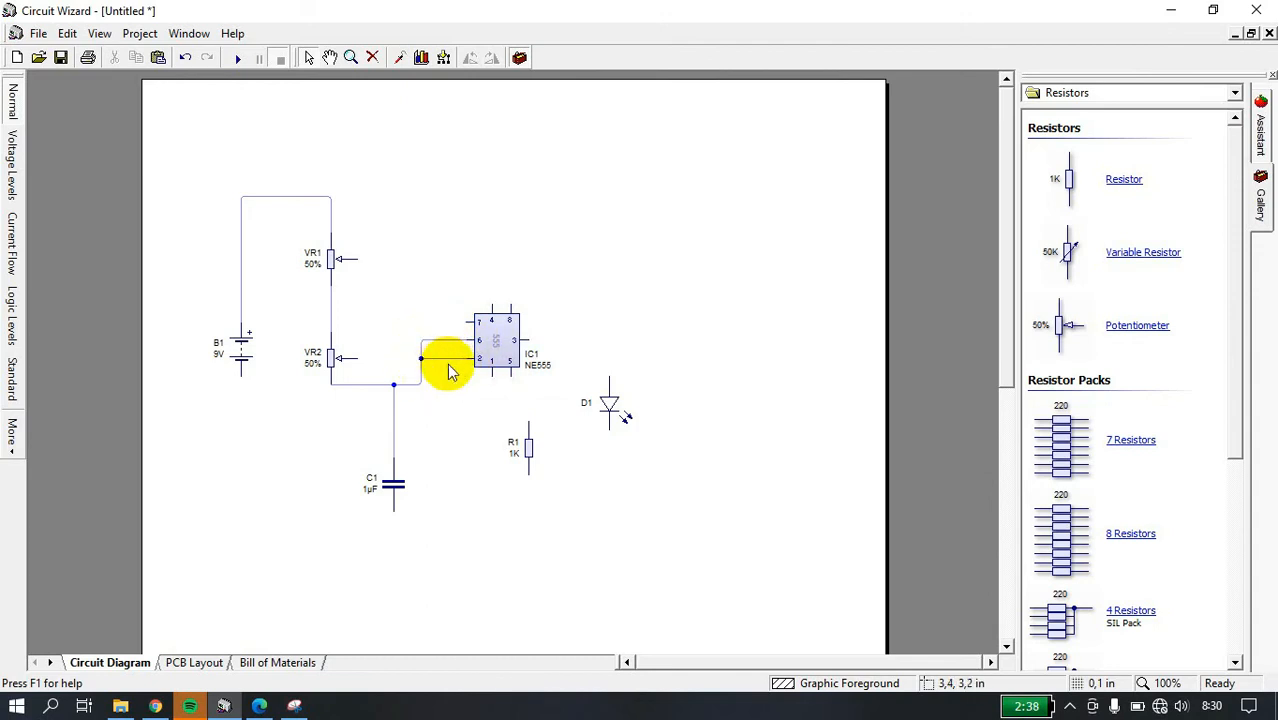
- Wire the 555's pin 7 to the node between the two potentiometers, and pins 4 and 8 to the positive supply line
left_click_drag(466, 321, 331, 321)
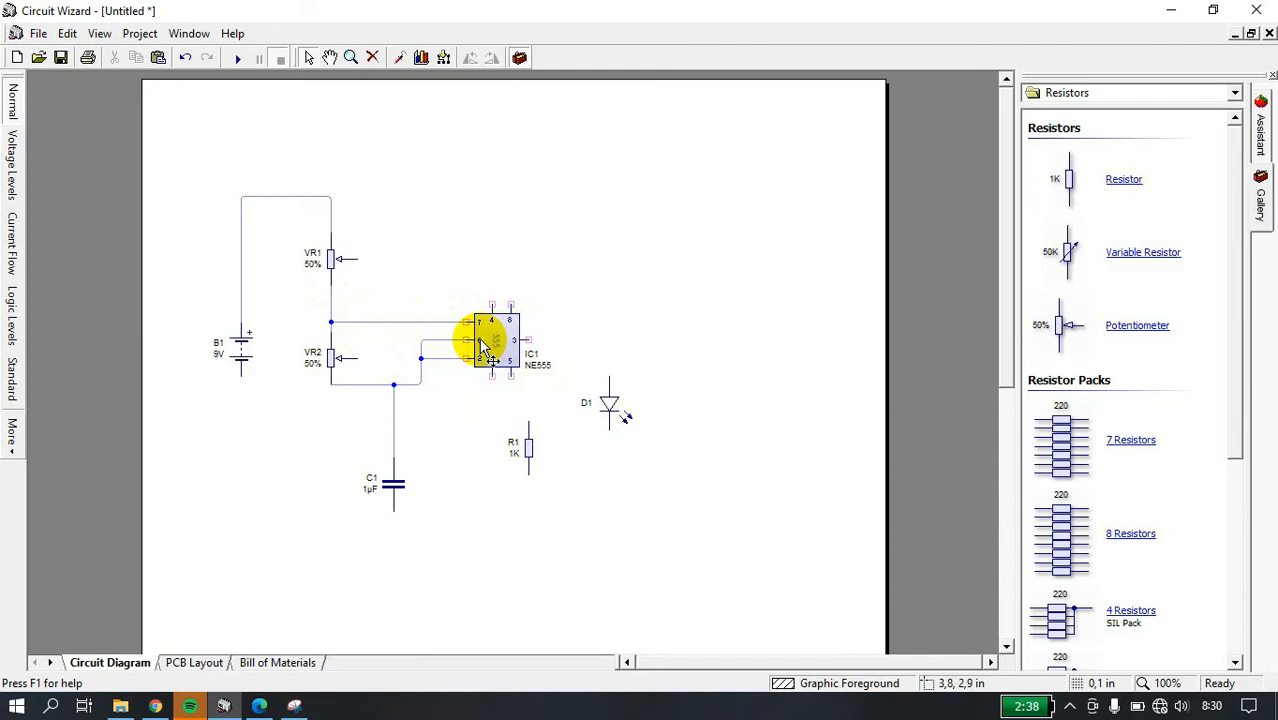
mouse_move(491, 306)
left_mouse_down()
mouse_move(495, 218)
mouse_move(331, 197)
left_mouse_up()
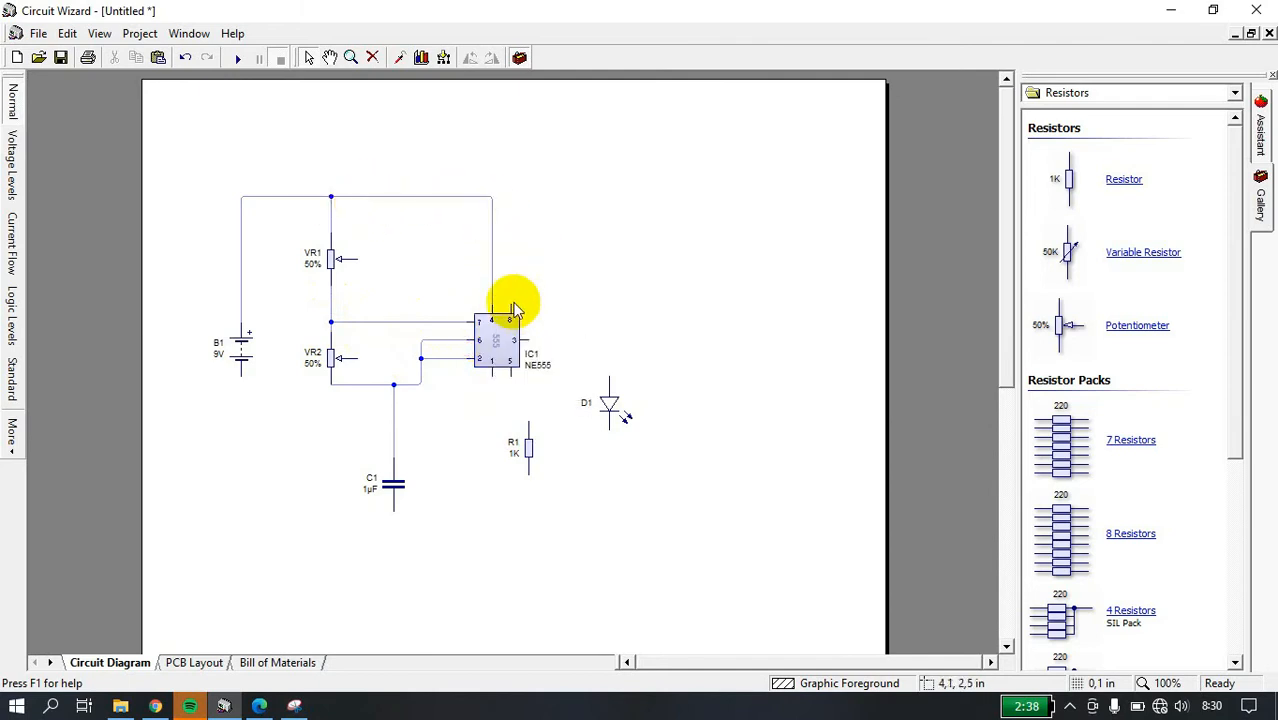
left_click_drag(511, 300, 492, 197)
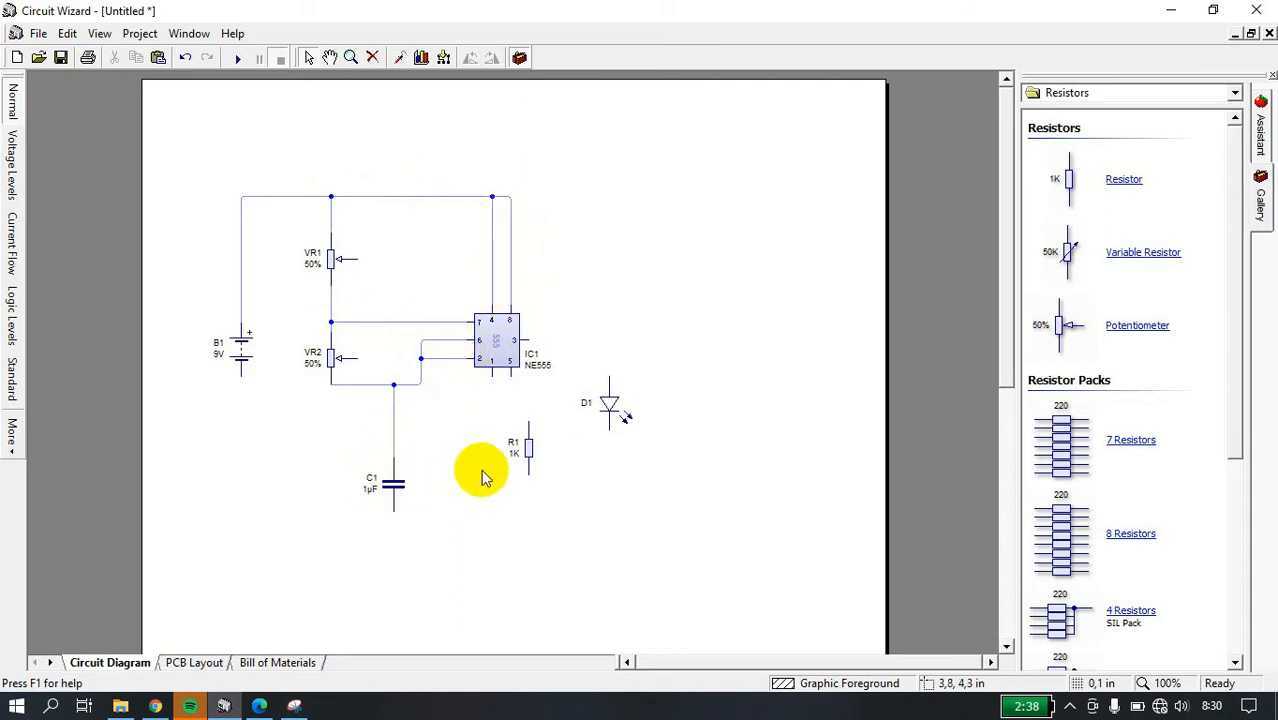
- Rotate resistor R1 to horizontal and move it lower, and move capacitor C1 slightly up
right_click(527, 451)
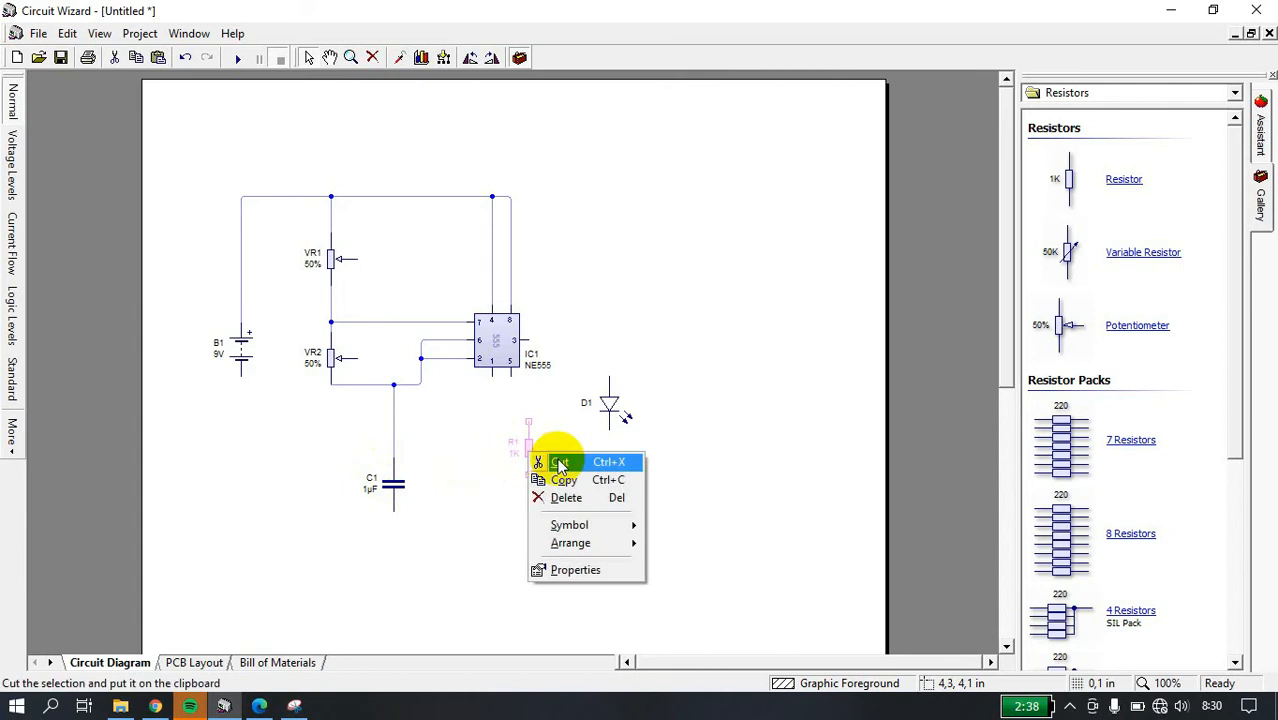
left_click(528, 442)
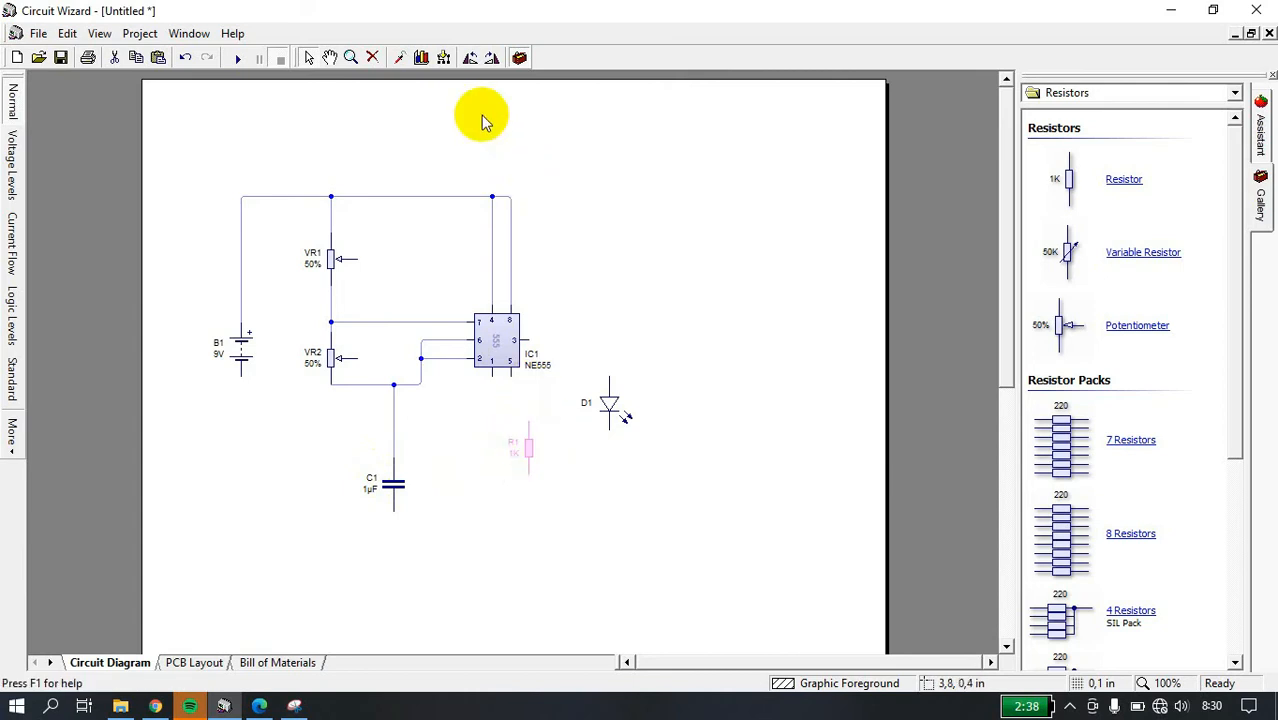
left_click(463, 55)
left_click_drag(533, 455, 547, 508)
left_click_drag(395, 488, 399, 456)
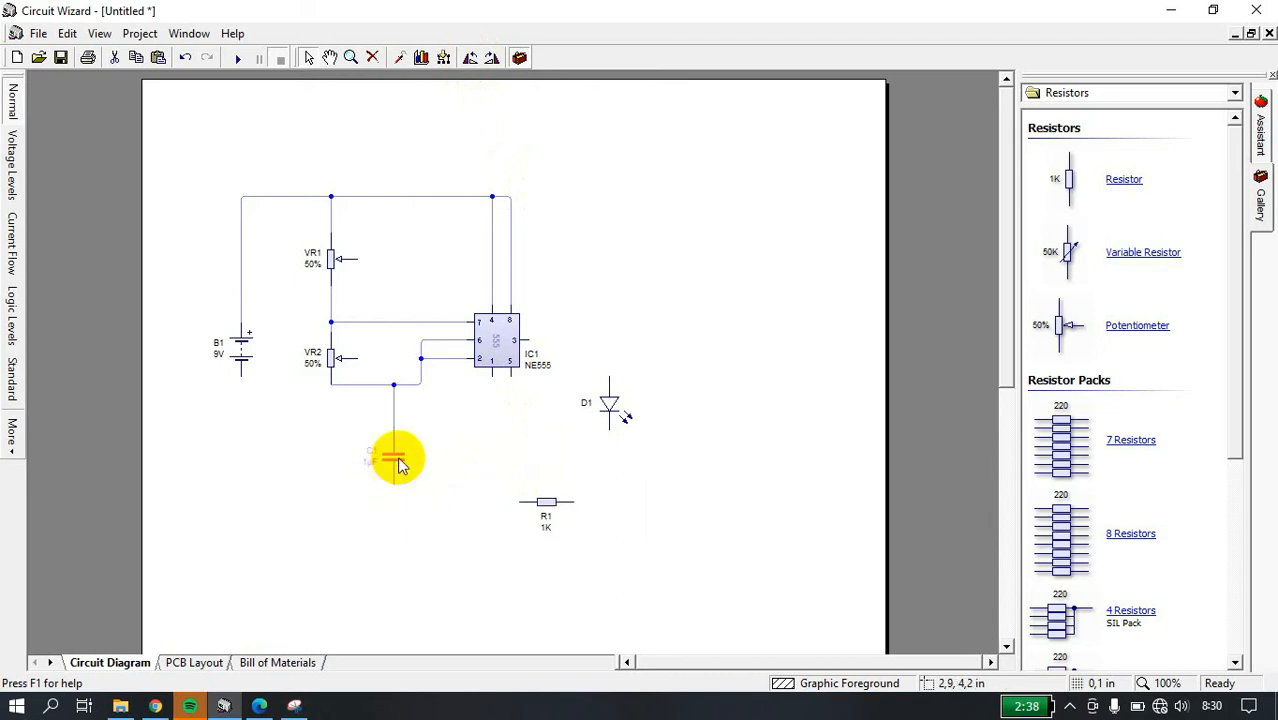
left_click(550, 413)
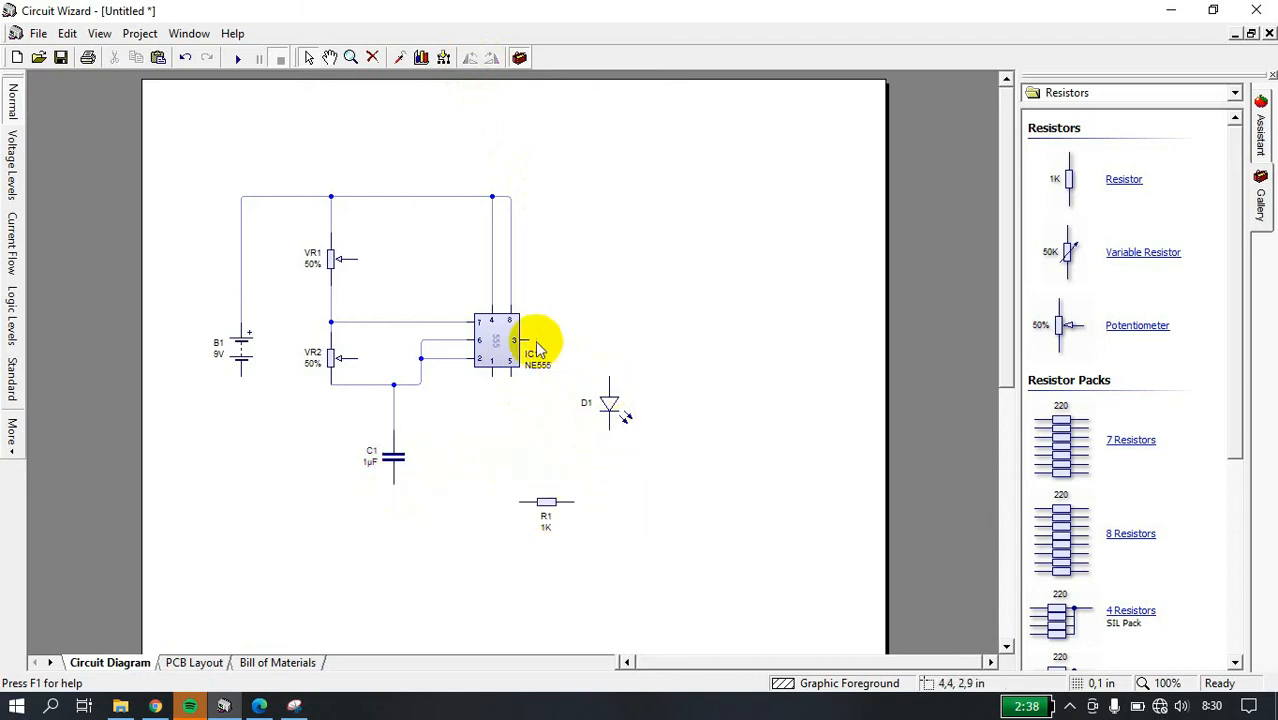
- Wire the 555's pin 3 through LED D1 and resistor R1 to the bottom of C1 and the battery's negative terminal
left_click_drag(527, 340, 609, 379)
mouse_move(610, 430)
left_mouse_down()
mouse_move(613, 513)
mouse_move(576, 502)
mouse_move(591, 499)
mouse_move(386, 505)
mouse_move(394, 484)
left_mouse_up()
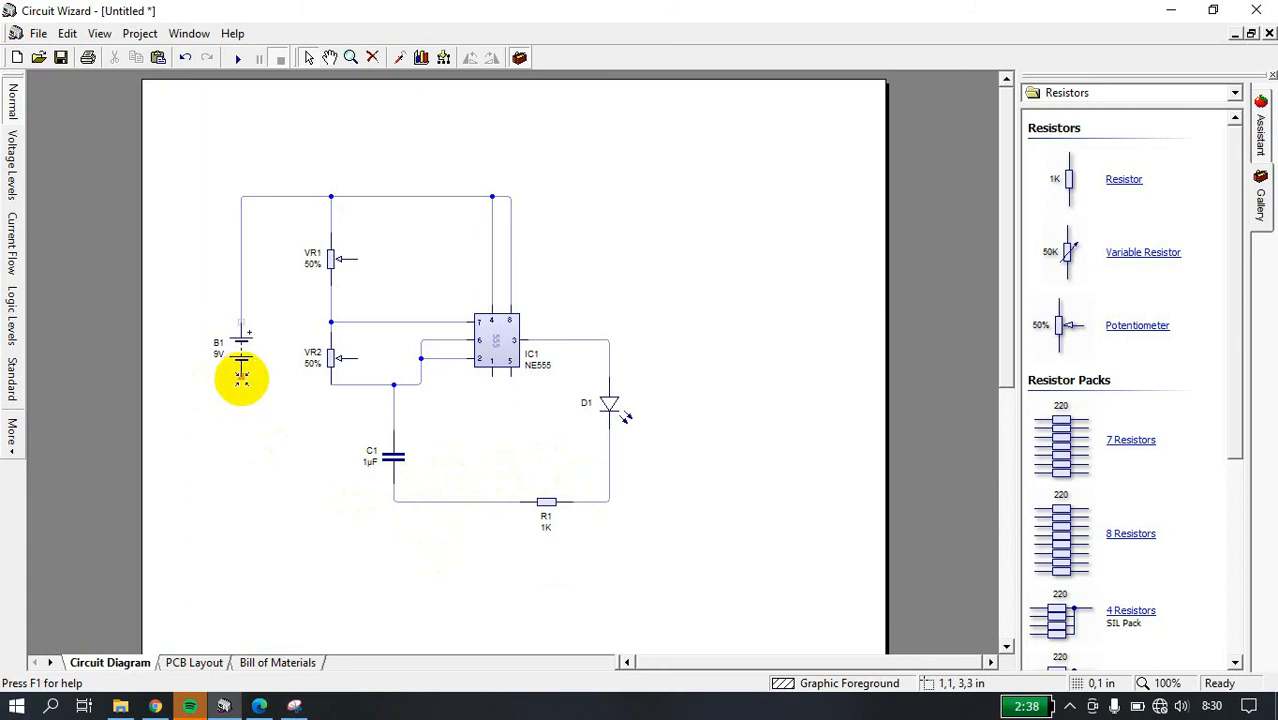
mouse_move(241, 375)
left_mouse_down()
mouse_move(260, 511)
mouse_move(394, 503)
left_mouse_up()
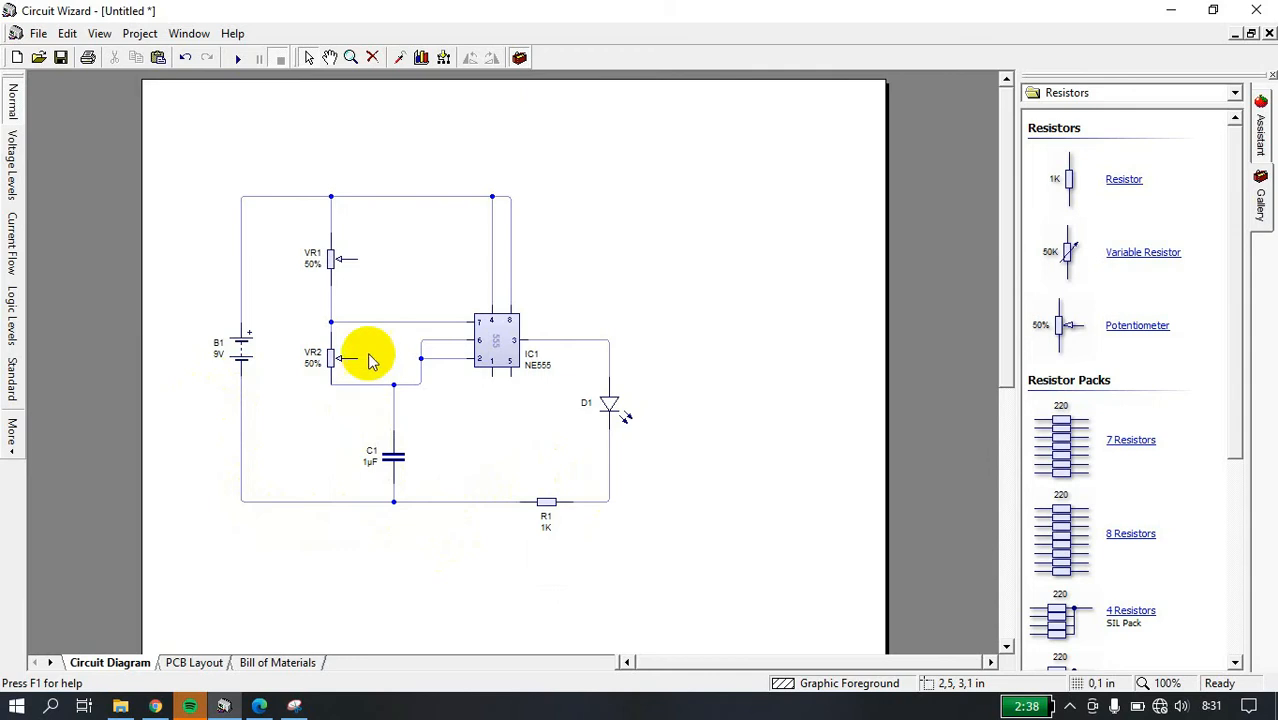
- Connect VR1's wiper to its lower terminal and VR2's wiper to its upper terminal
left_click(331, 287)
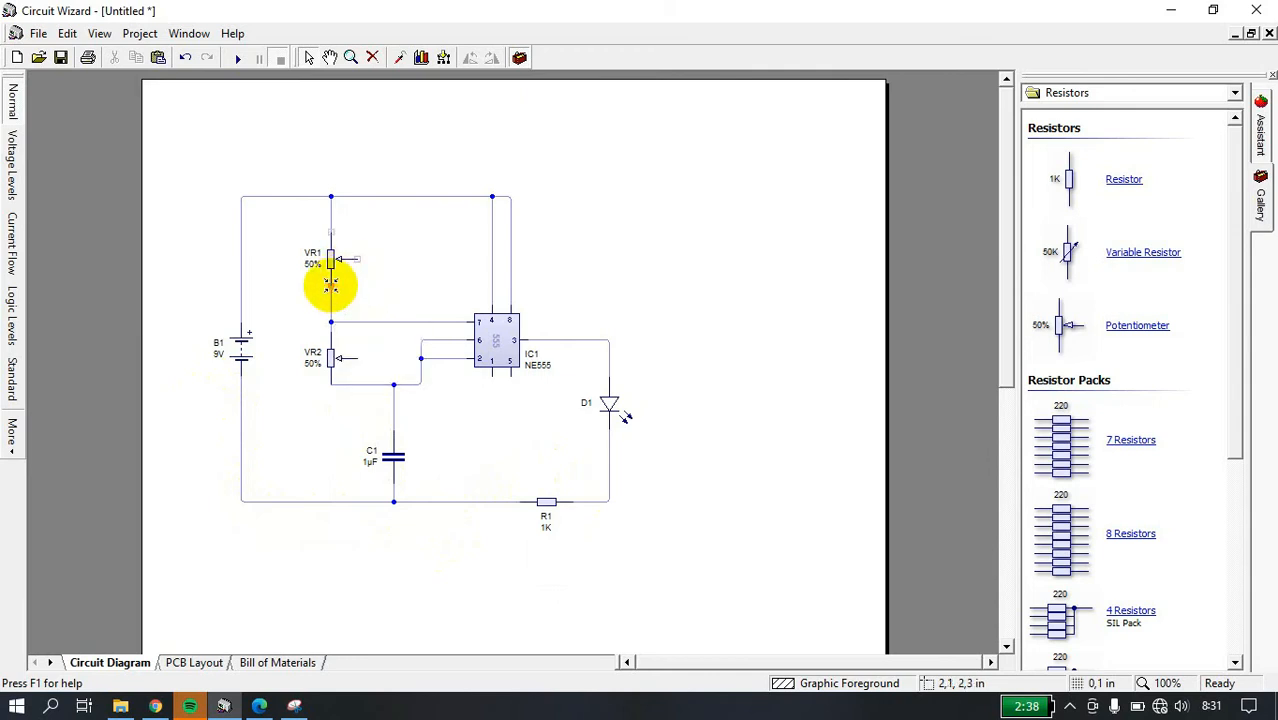
left_click_drag(331, 287, 357, 259)
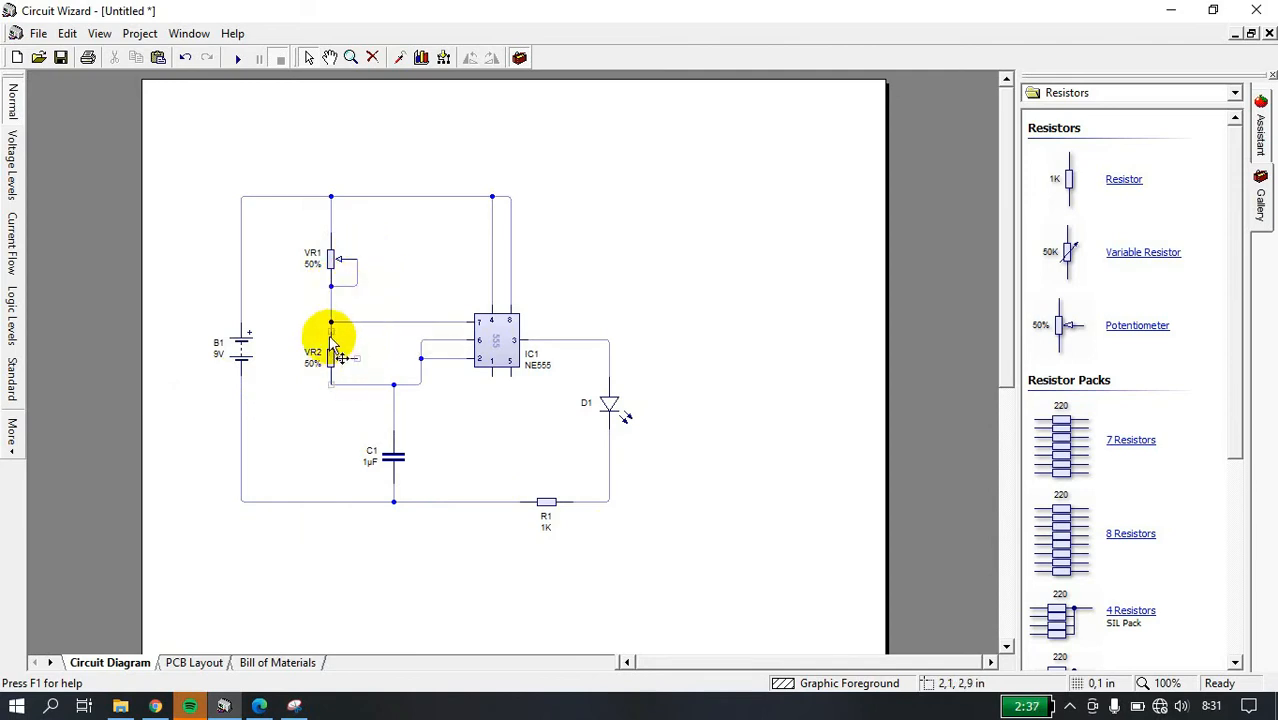
left_click_drag(331, 333, 358, 358)
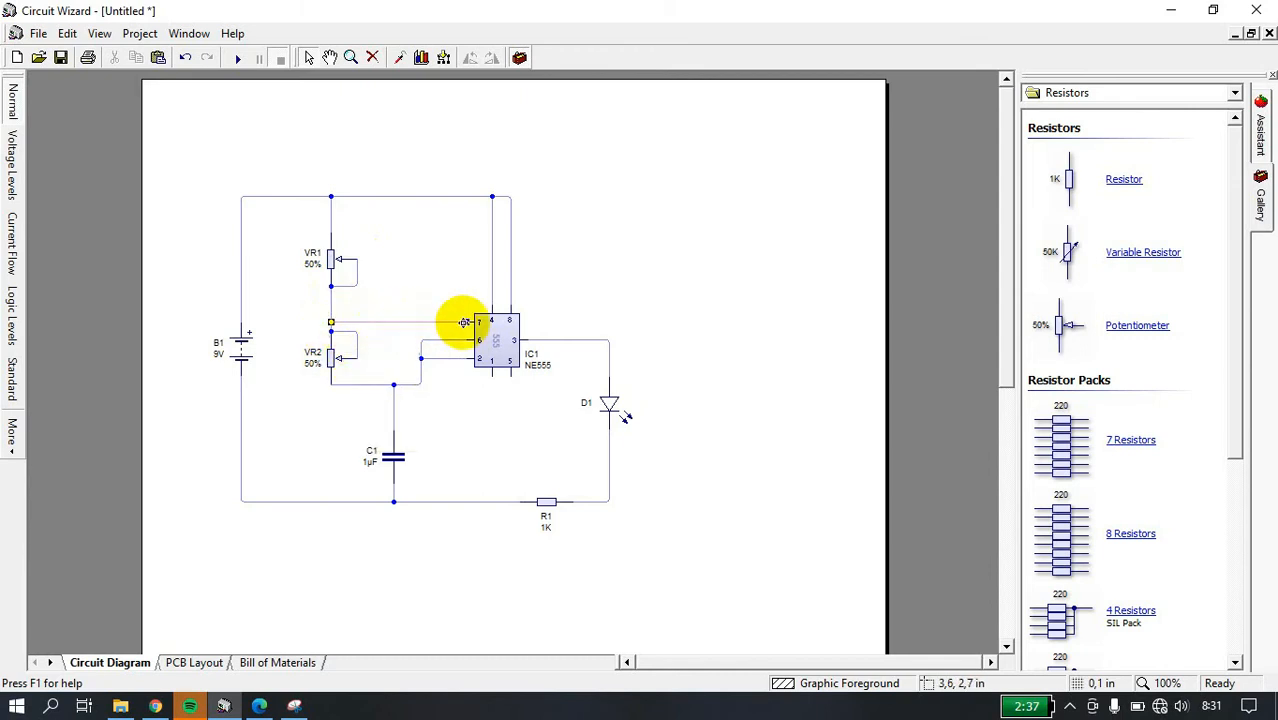
- Move the 555 timer slightly up and redraw its pin 7 wire to the node between the potentiometers and pin 6 to the pin 2 wire
left_click_drag(505, 345, 501, 334)
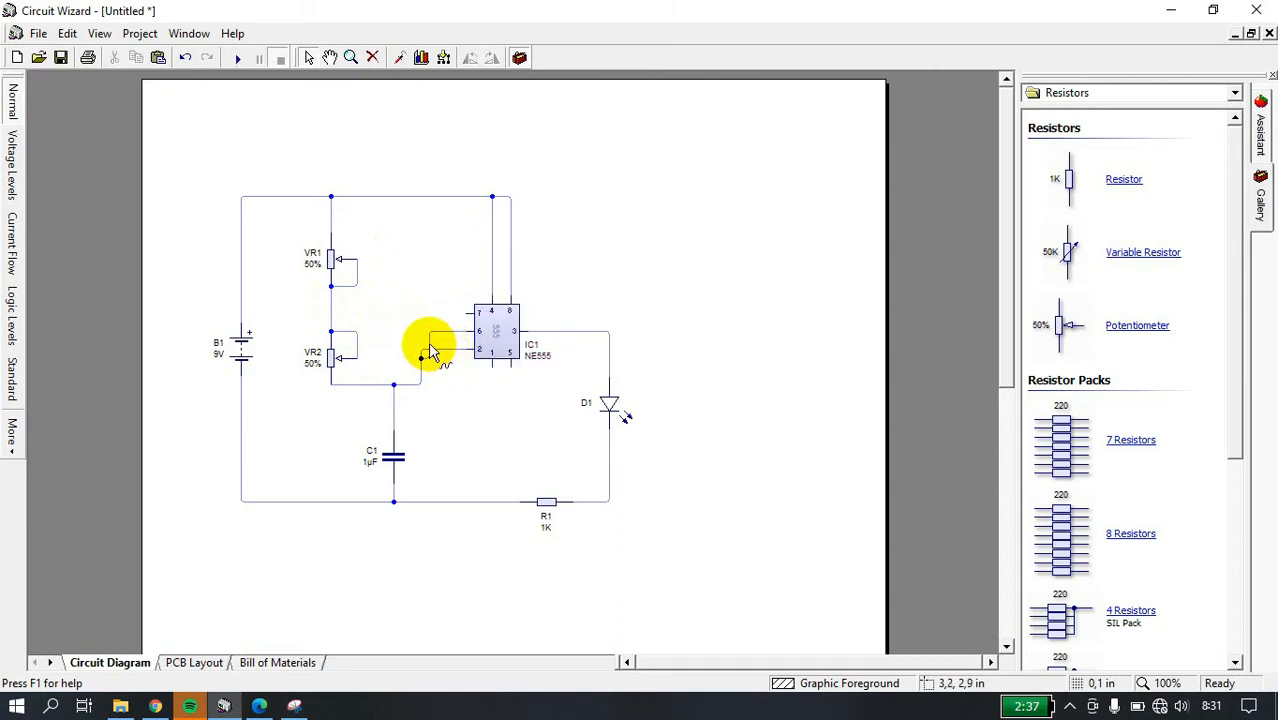
key("Delete")
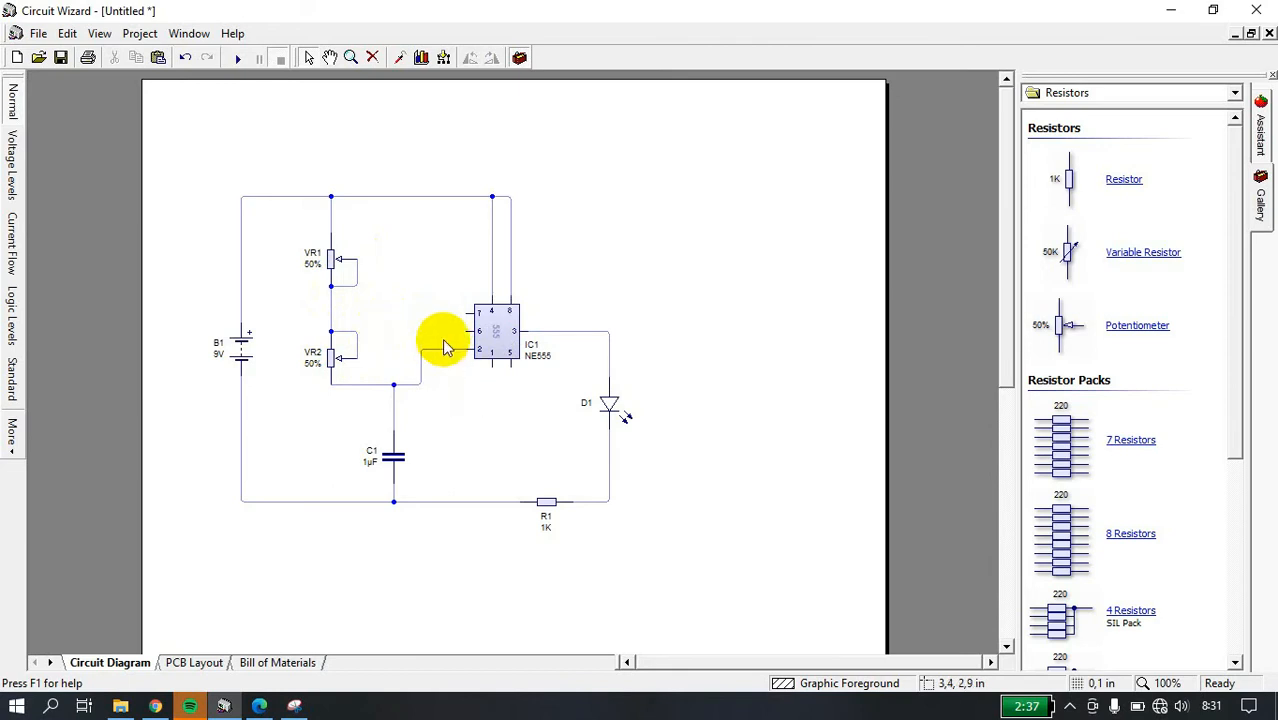
left_click_drag(464, 316, 329, 308)
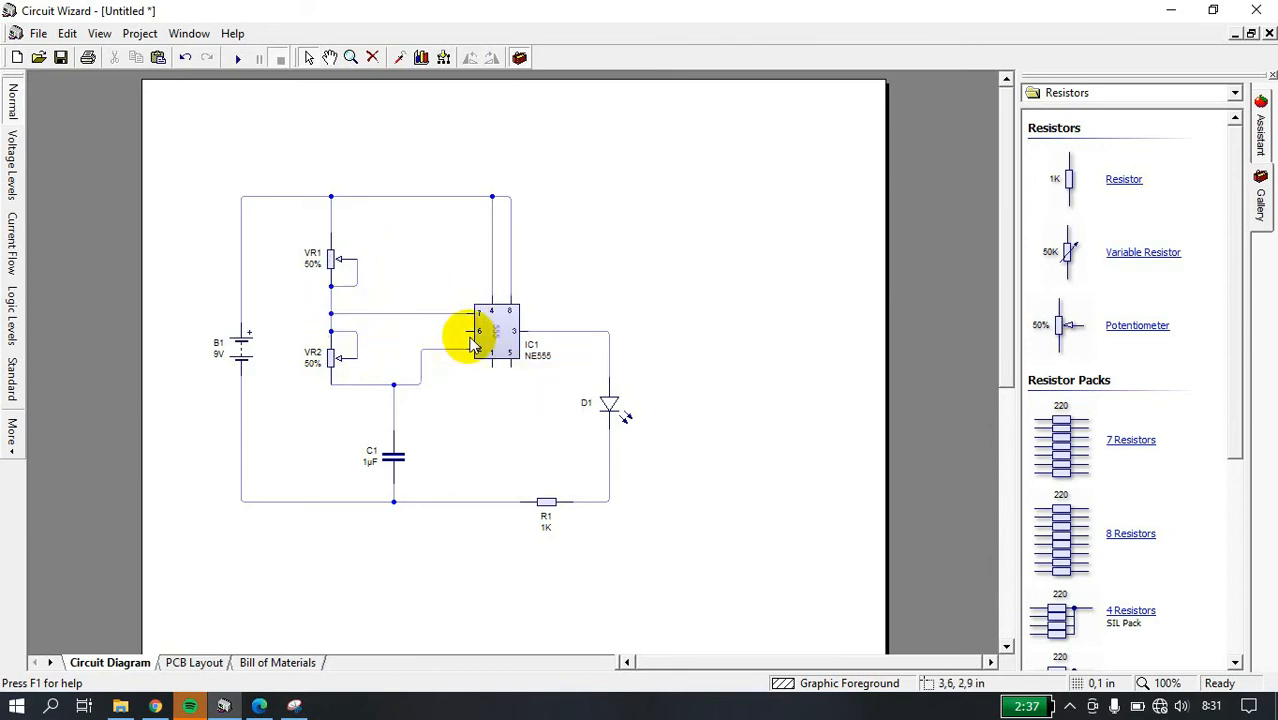
left_click_drag(467, 333, 421, 349)
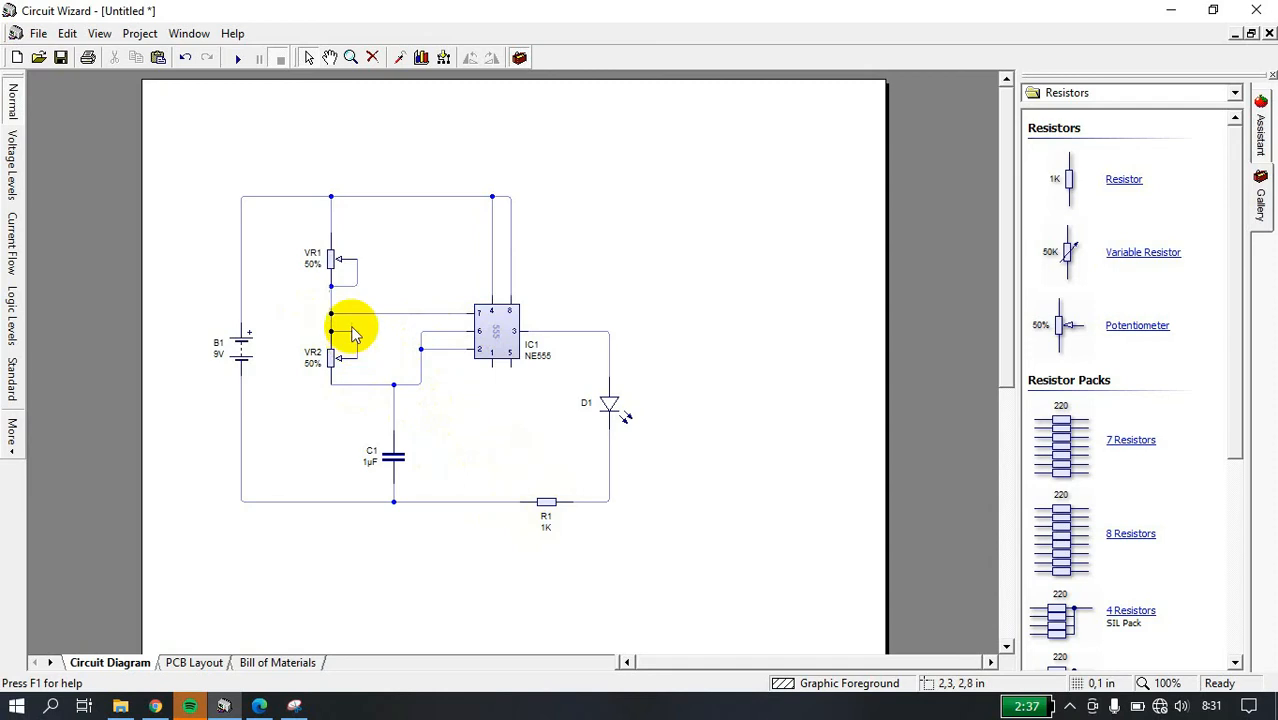
- Check the resistance value in potentiometer VR1's properties
scroll(328, 263, "up", 2)
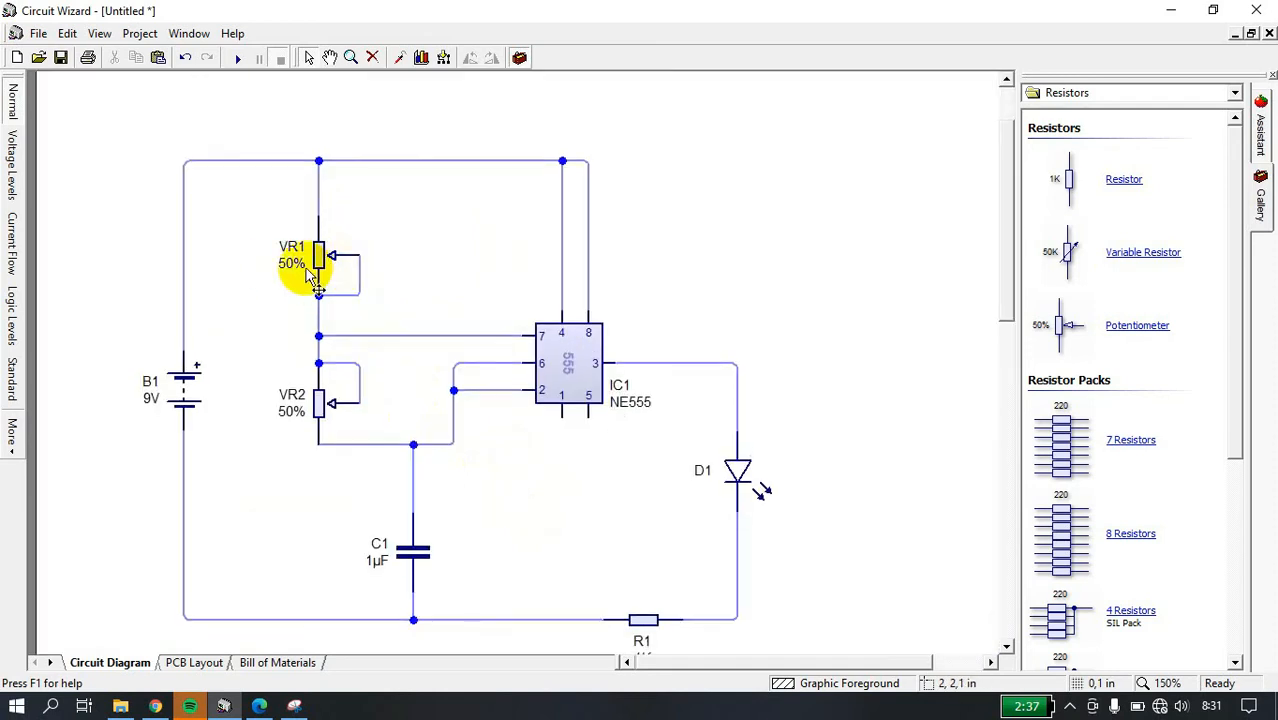
double_click(289, 263)
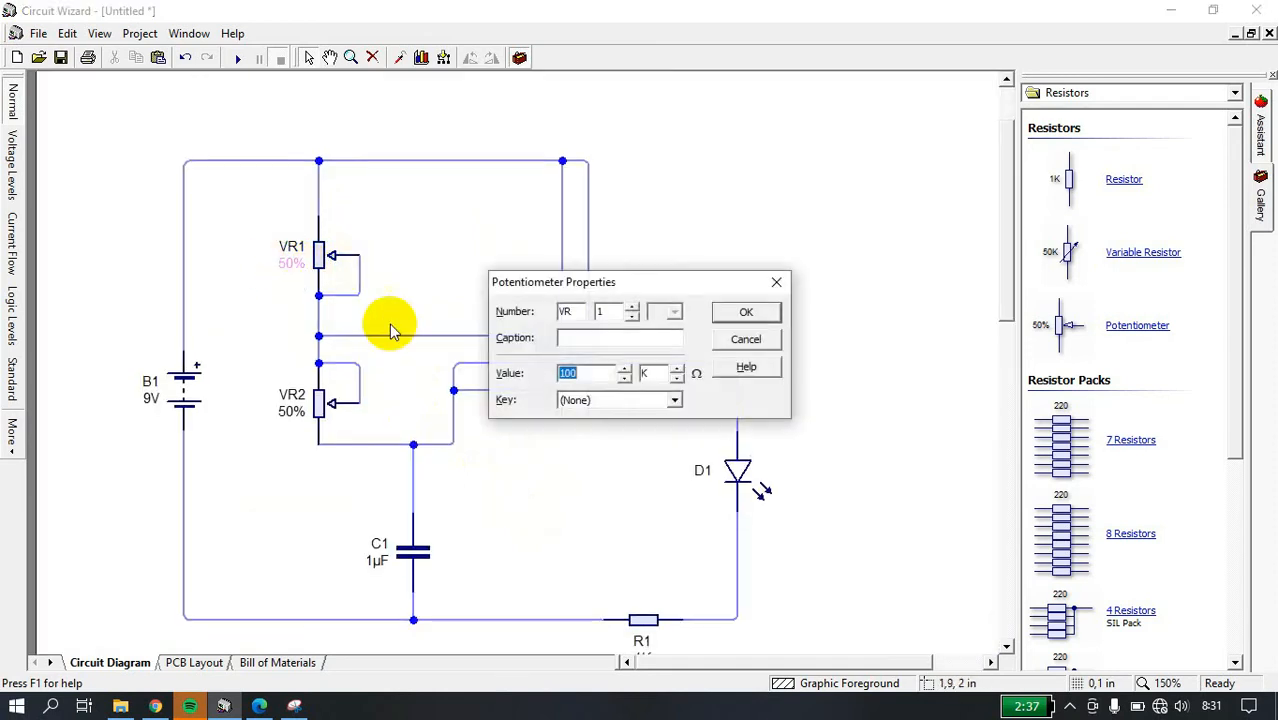
left_click(745, 308)
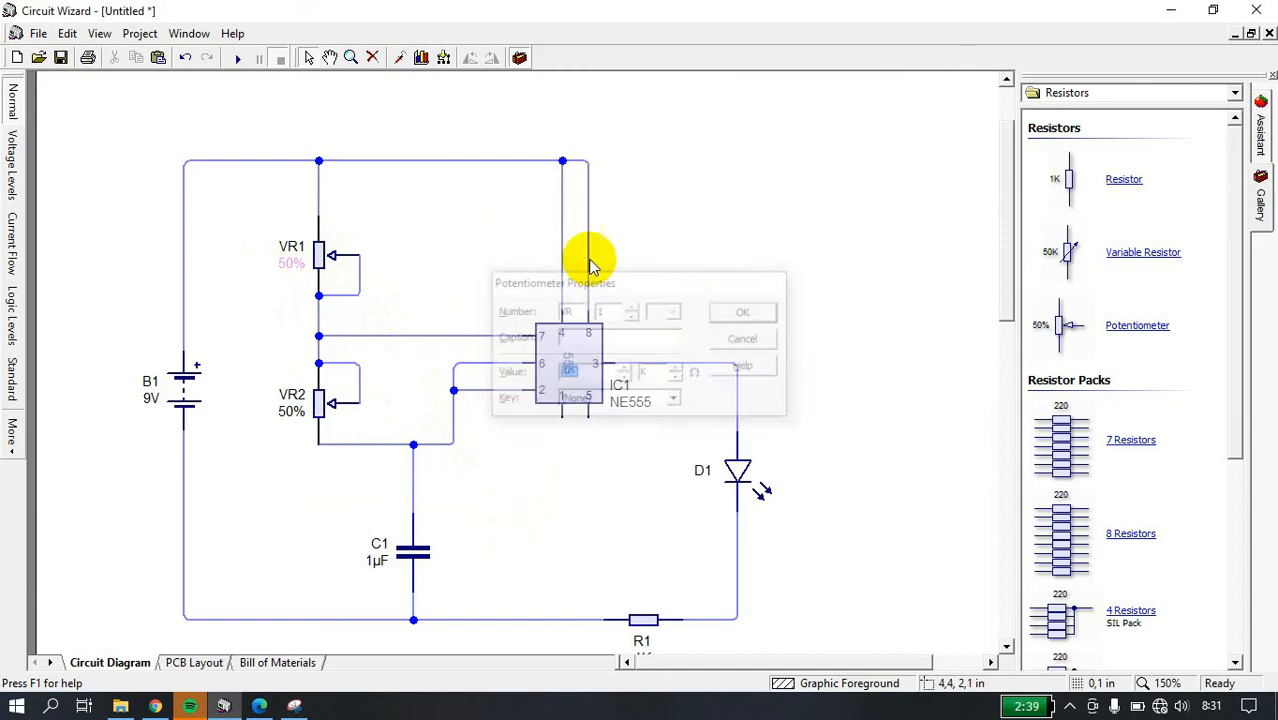
double_click(320, 251)
left_click(760, 313)
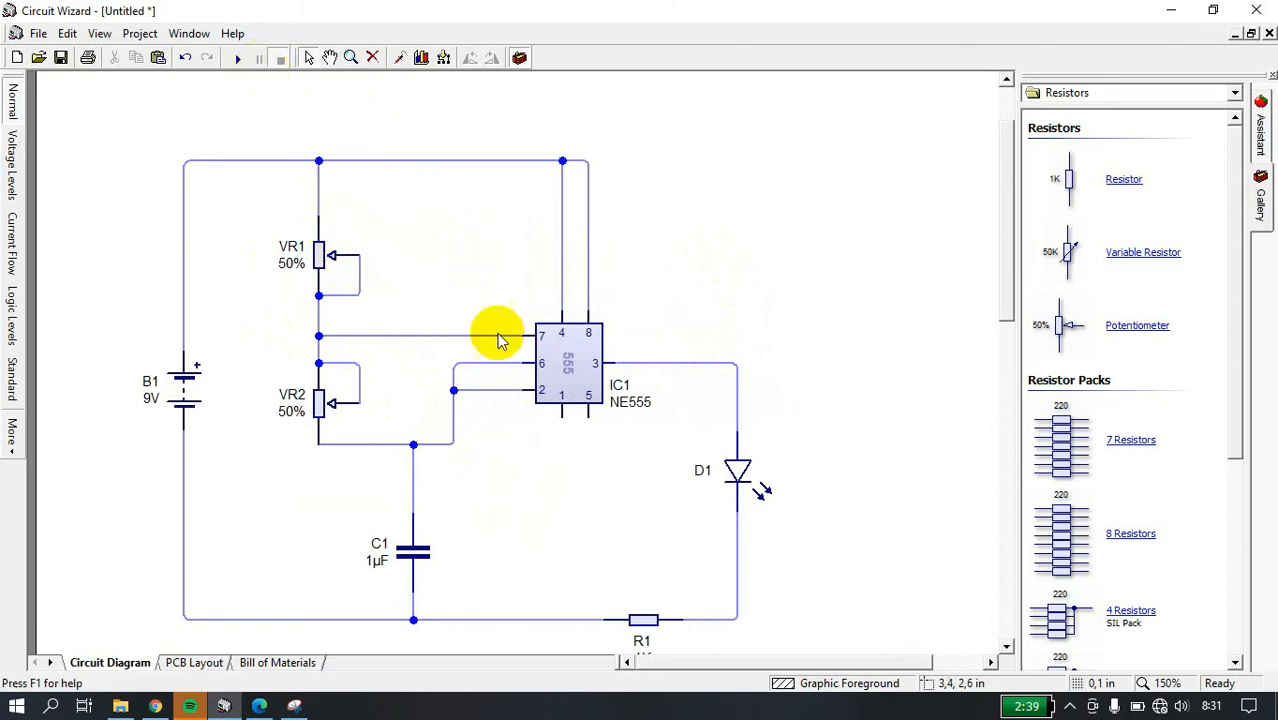
- Wire the 555 timer's pin 1 straight down to the negative supply line
scroll(562, 337, "down", 2)
left_click_drag(564, 340, 564, 547)
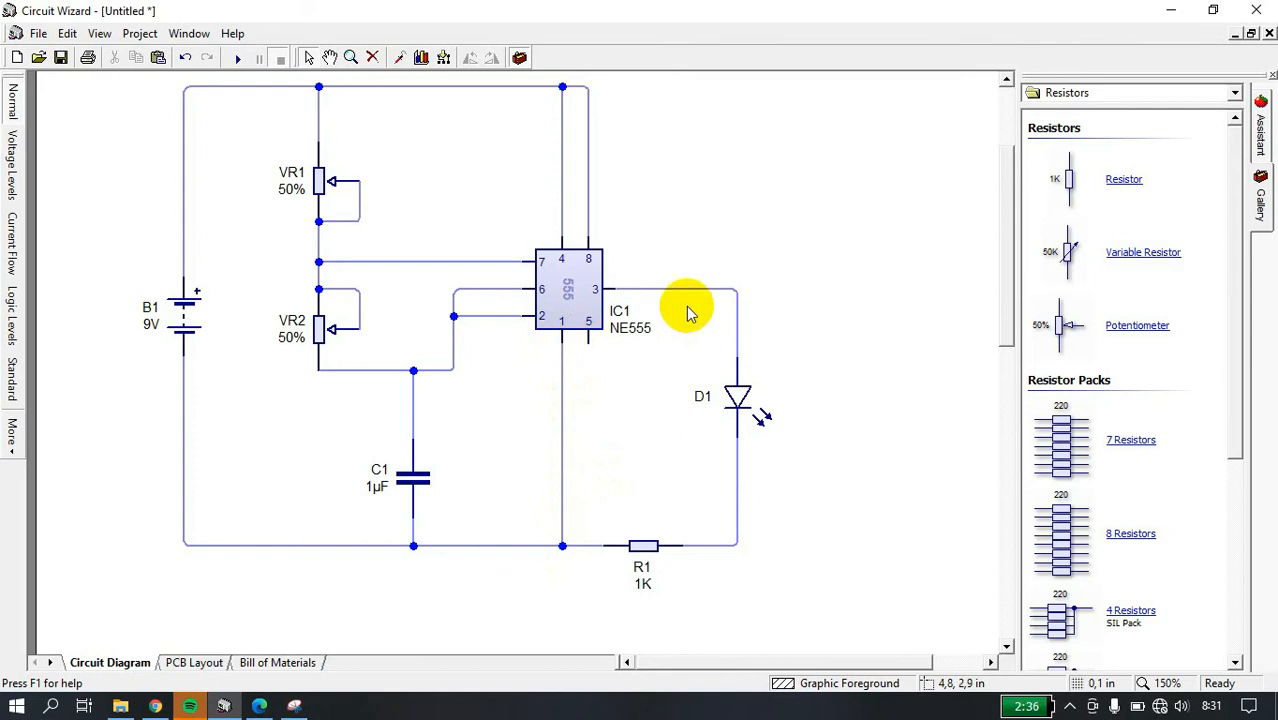
scroll(633, 334, "up", 2)
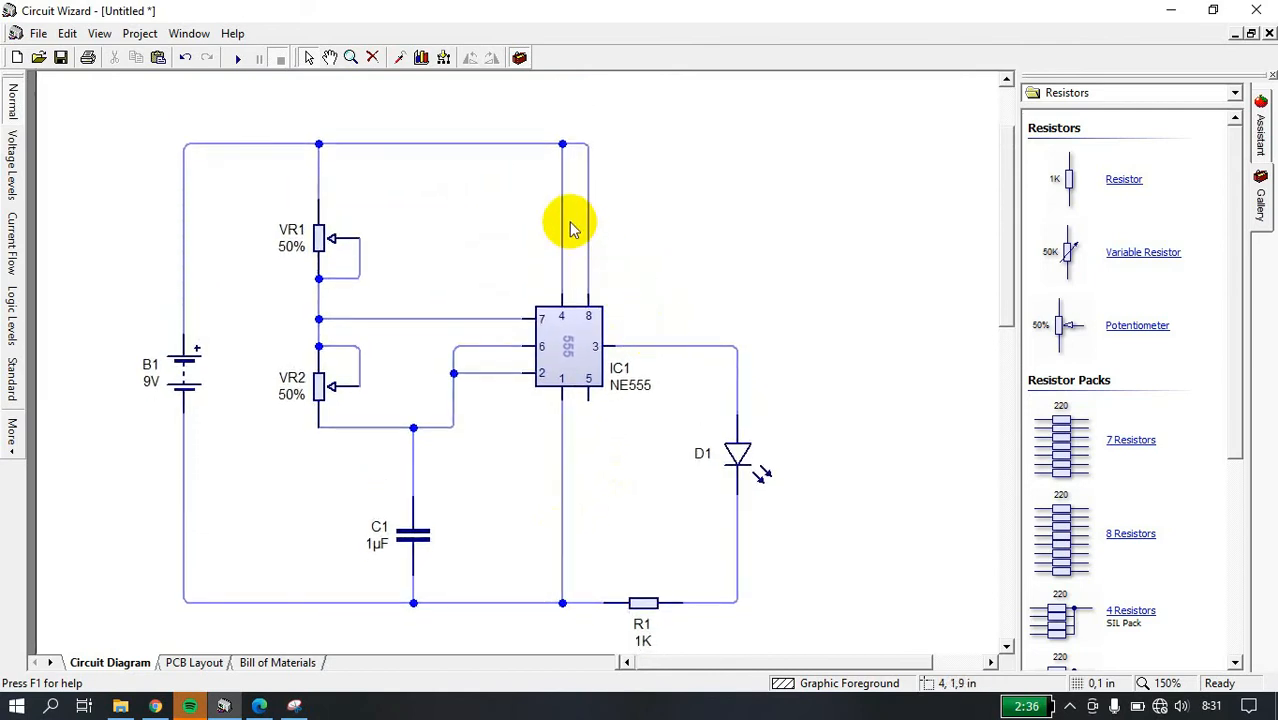
- Set the battery B1's voltage to 12 V
double_click(157, 389)
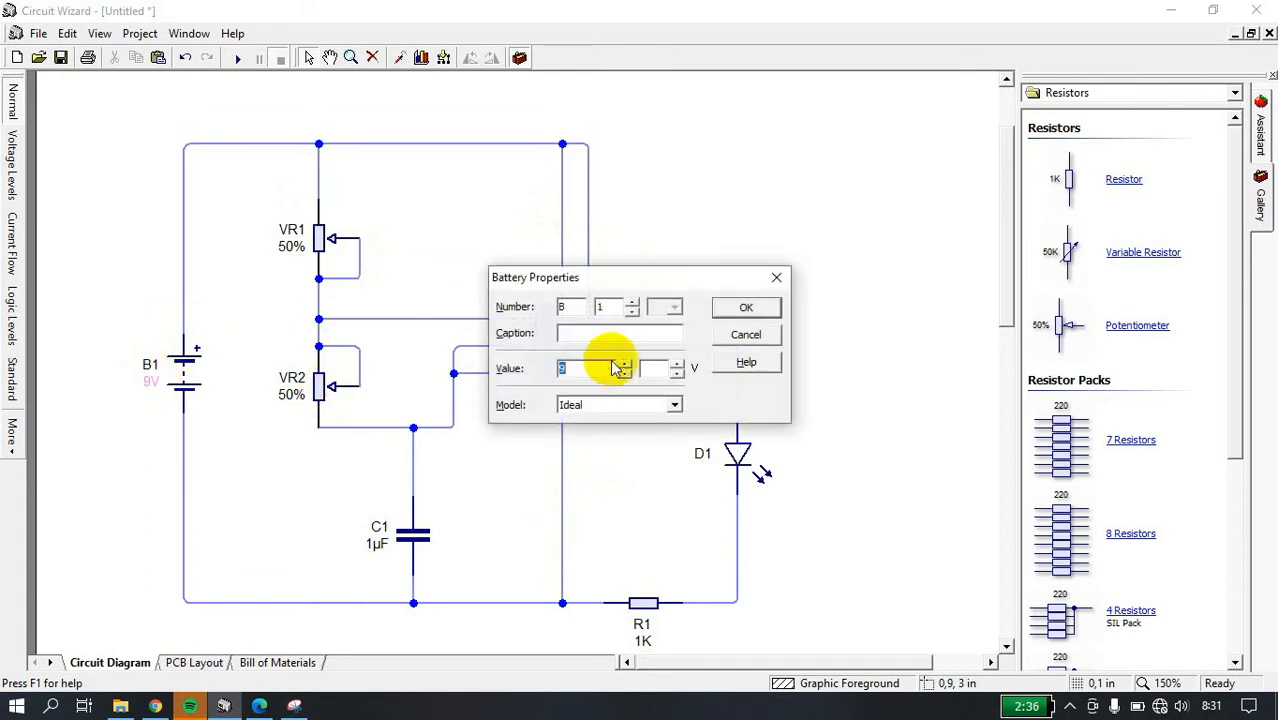
type("12")
left_click(746, 307)
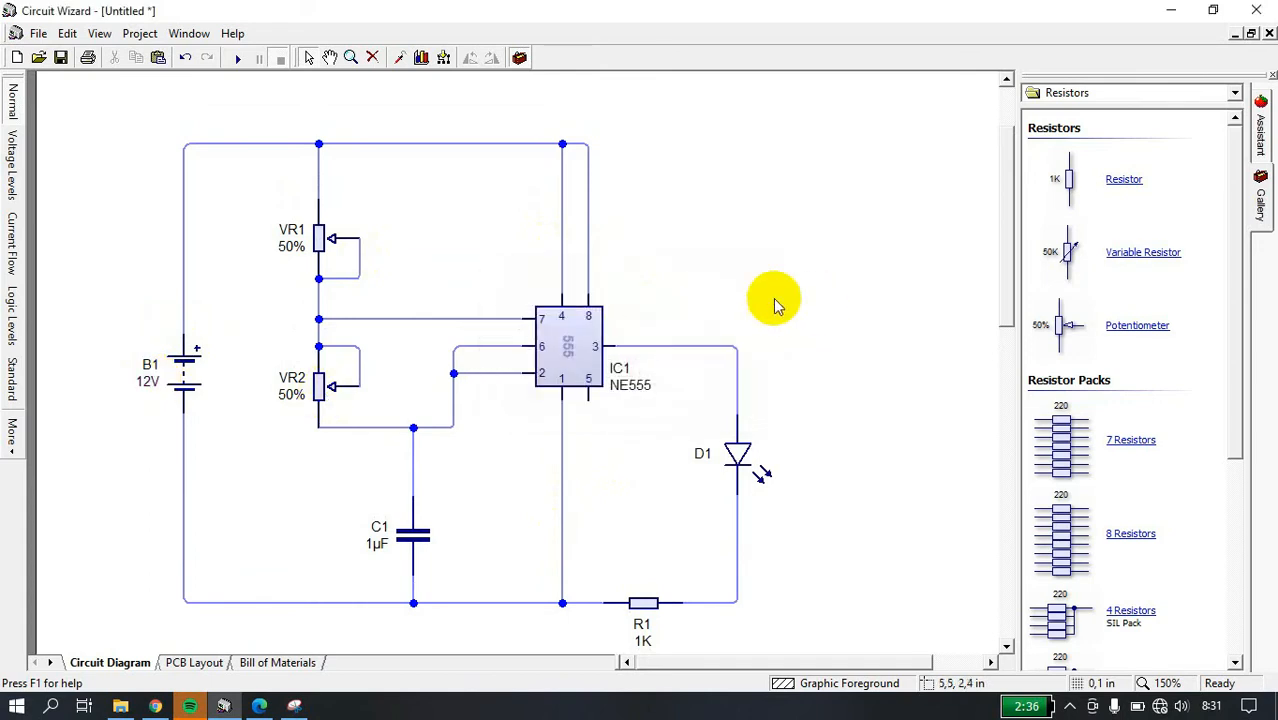
- Run the circuit simulation and turn potentiometer VR1 up to about 96%
left_click(237, 57)
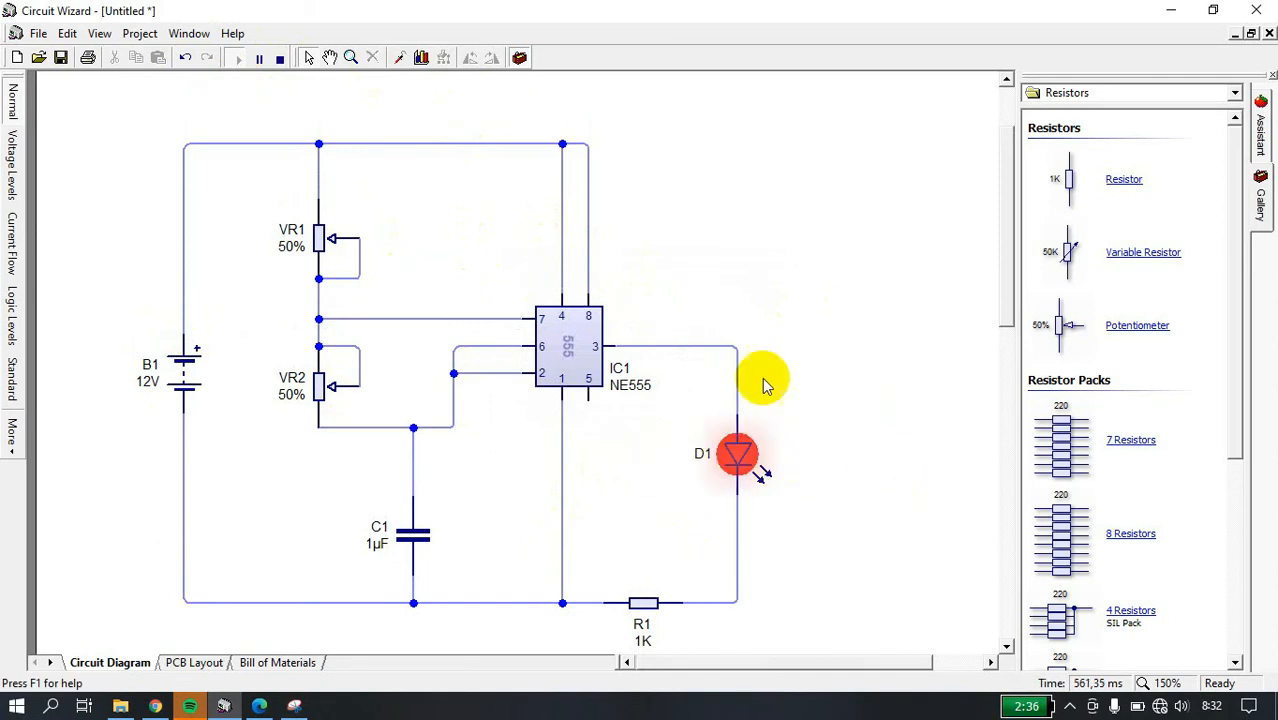
left_click(318, 245)
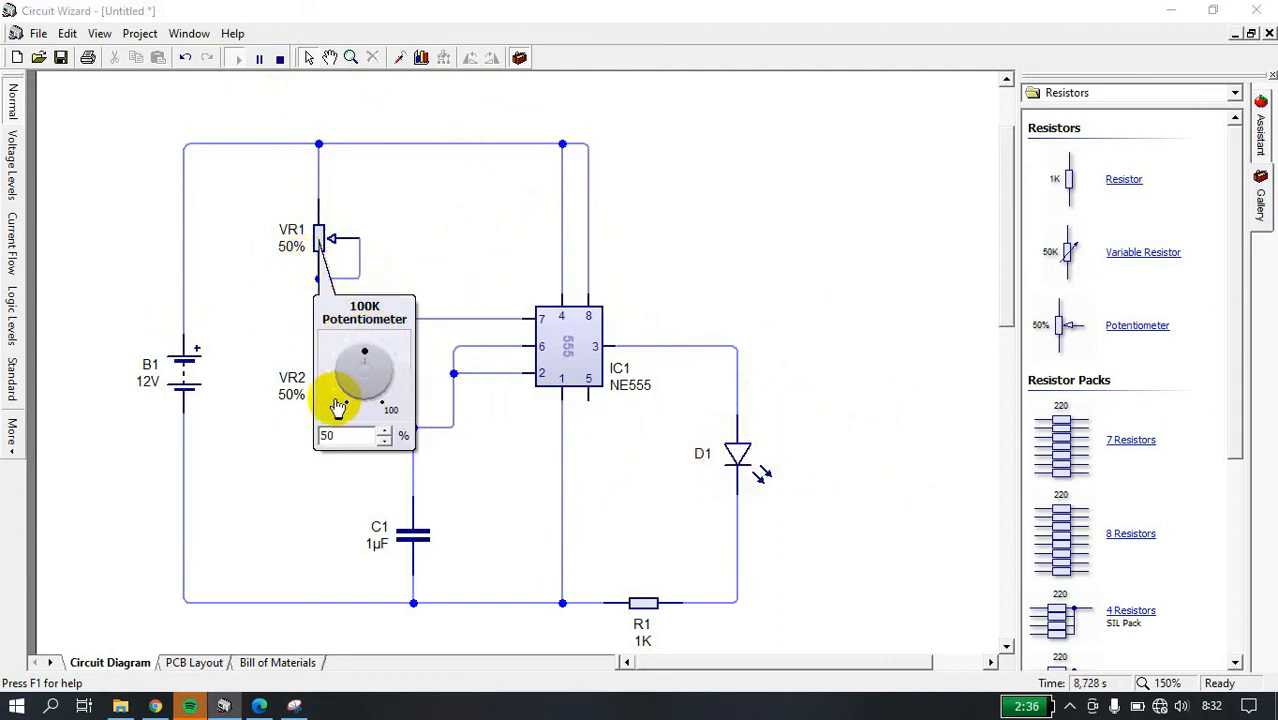
left_click_drag(365, 360, 379, 392)
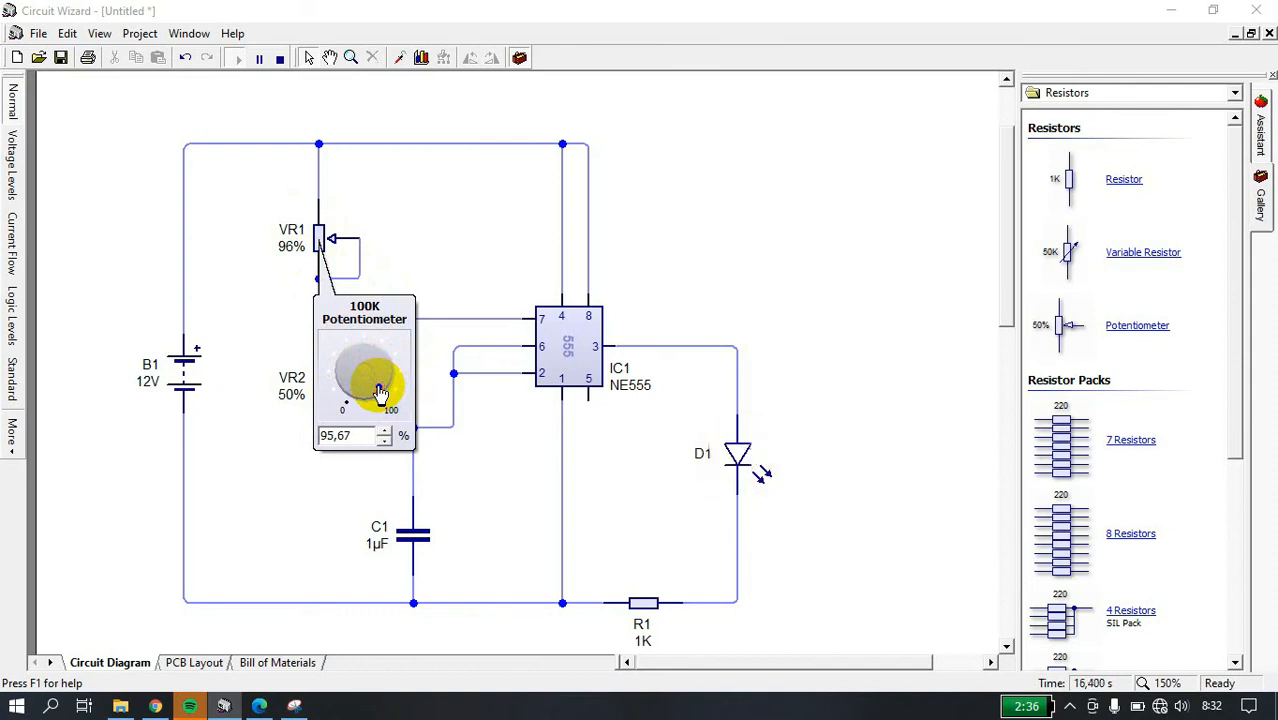
left_click(445, 254)
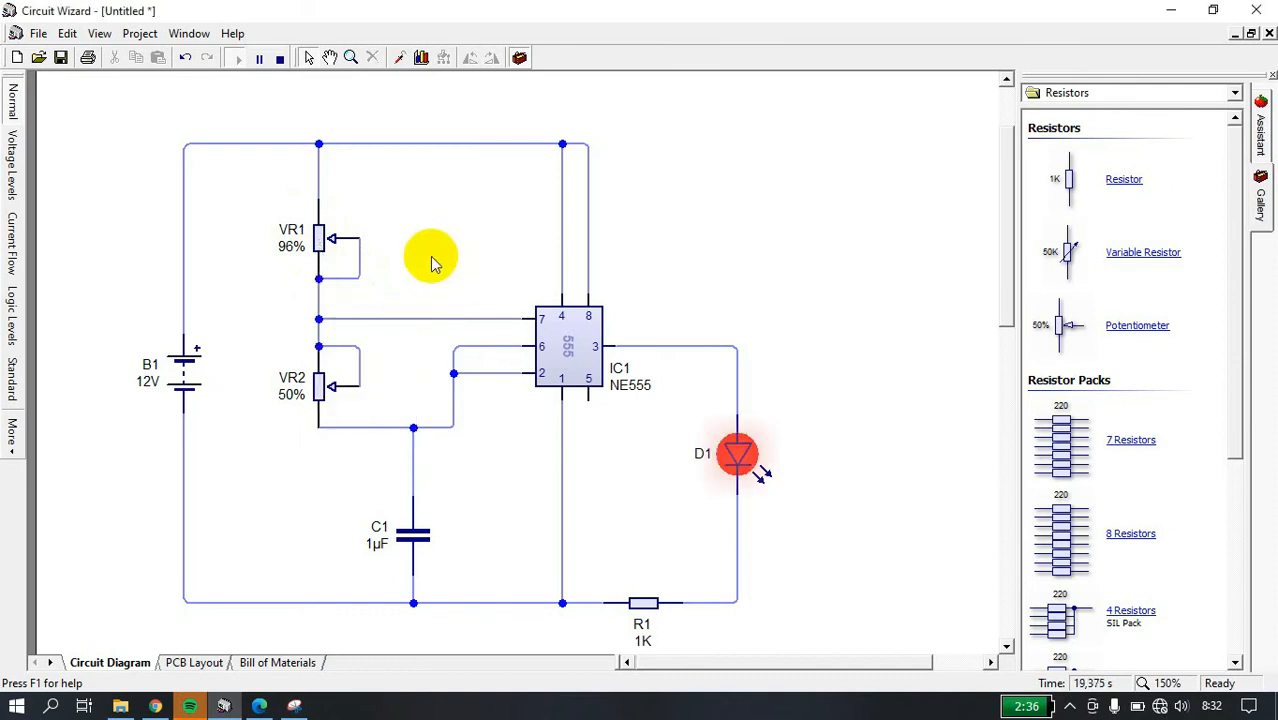
- Sweep potentiometer VR2 to 100%, about 28%, 0% and back to 100% while the simulation runs
left_click(324, 386)
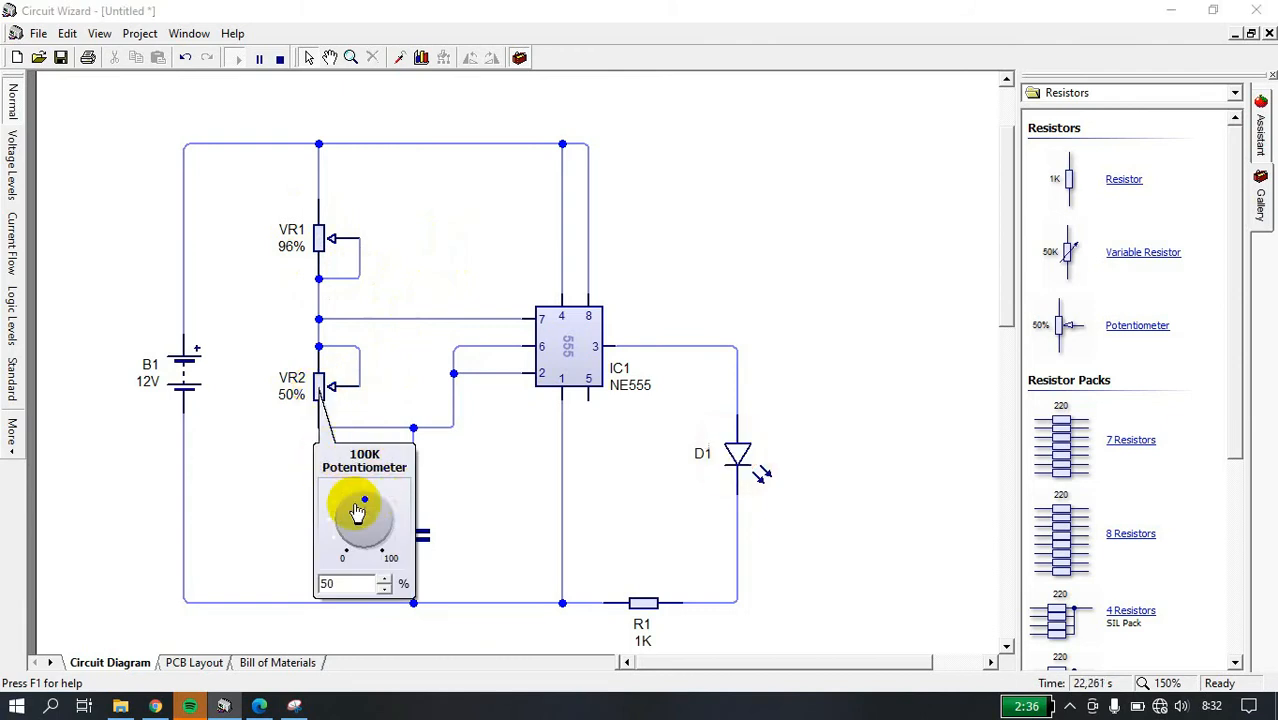
left_click_drag(368, 505, 381, 532)
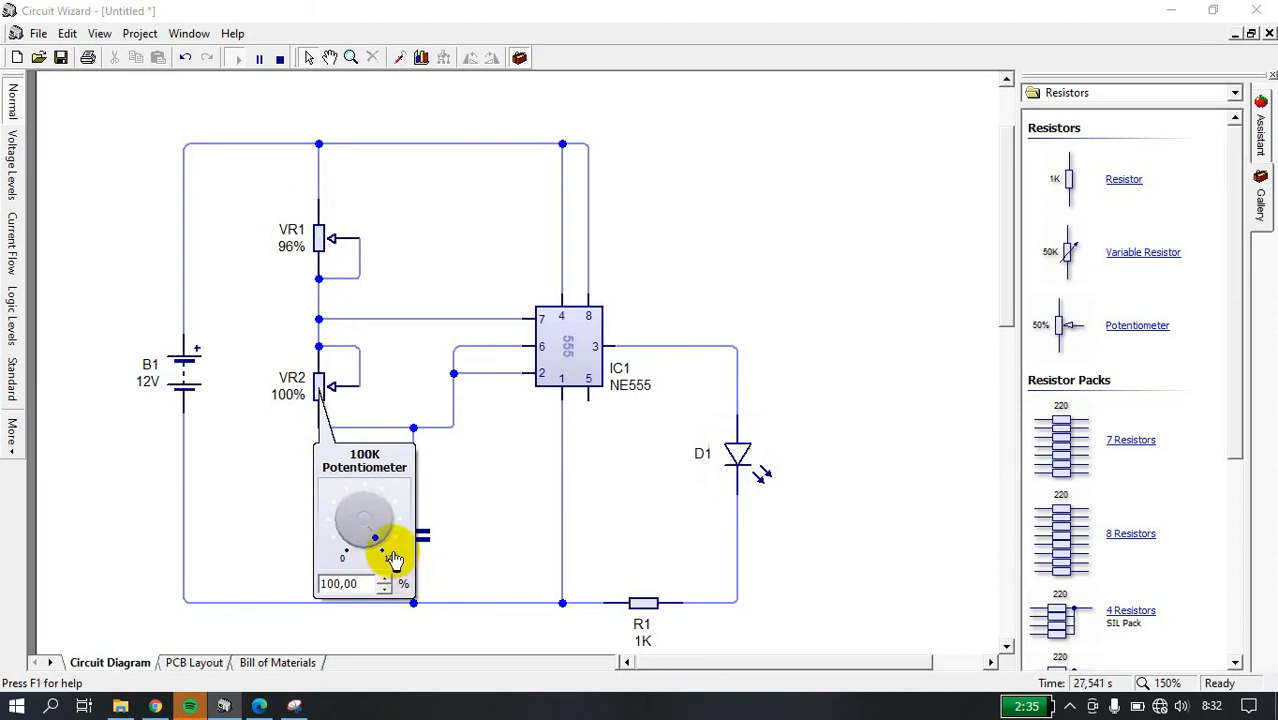
left_click_drag(372, 545, 343, 517)
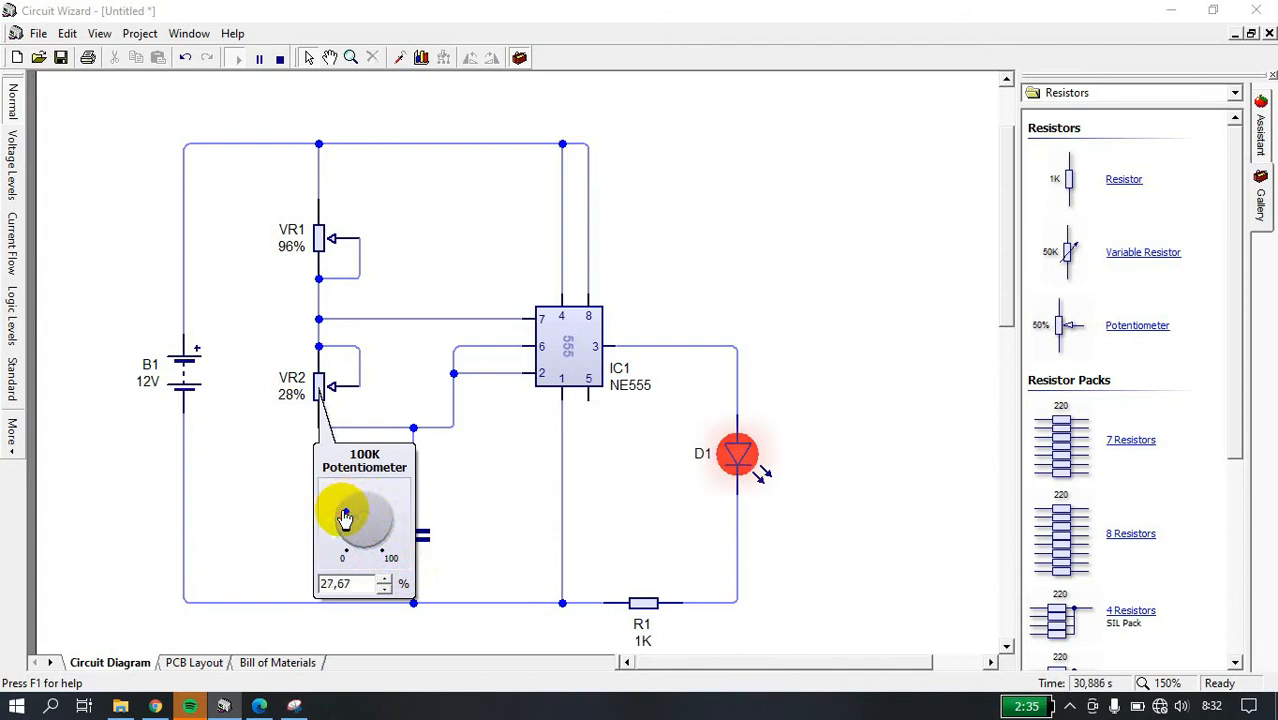
left_click_drag(344, 517, 348, 563)
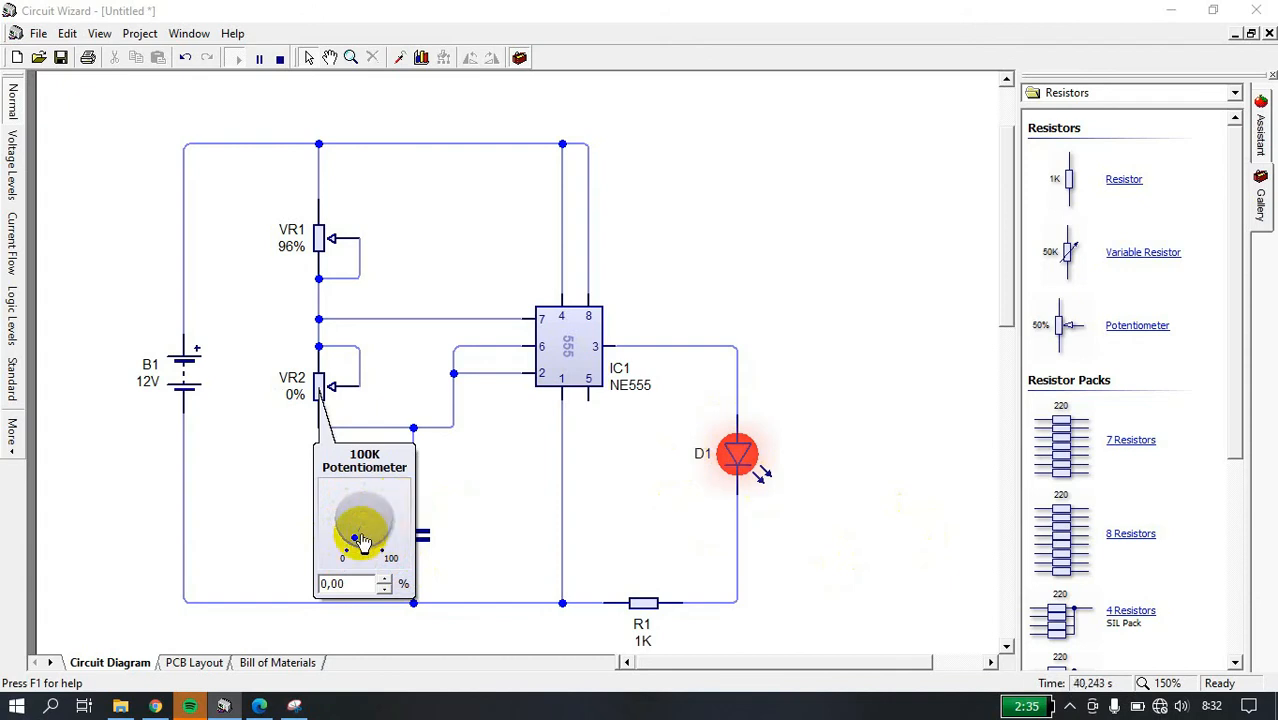
left_click(350, 545)
left_click_drag(350, 545, 389, 549)
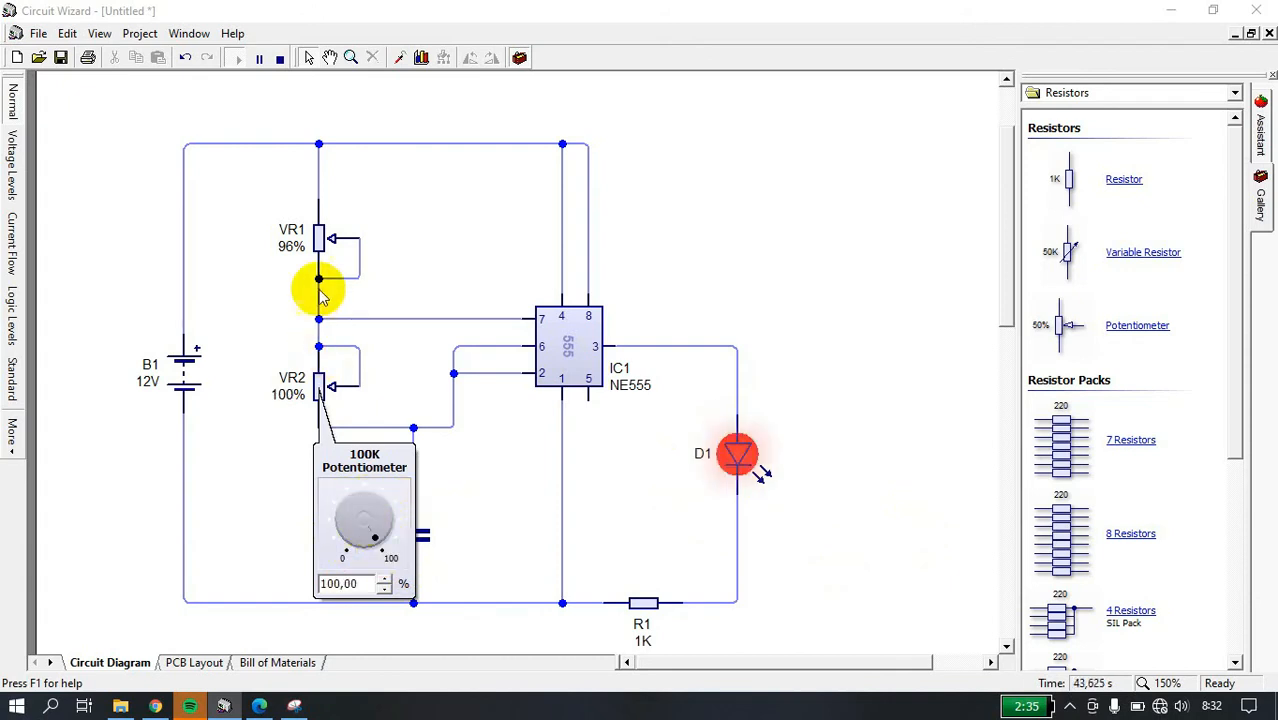
- Sweep potentiometer VR1 down to about 47% and 17%, and up to 100% in the running simulation
mouse_move(322, 243)
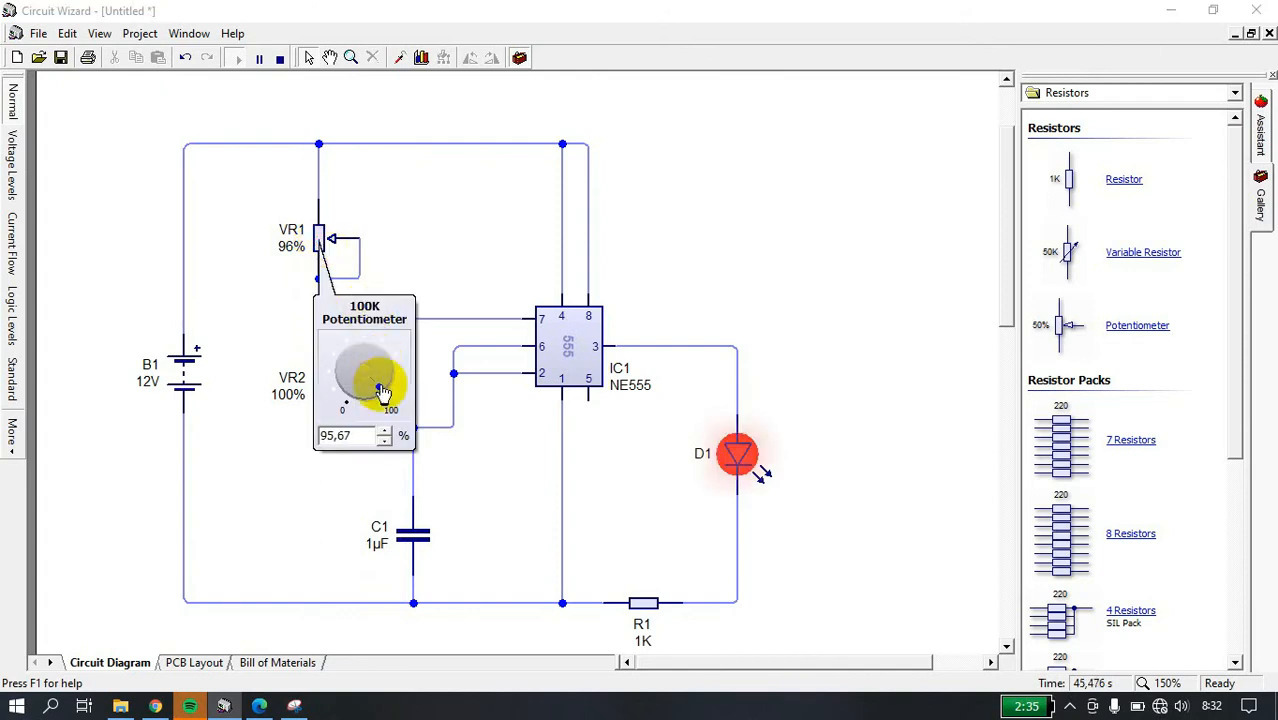
left_click_drag(379, 379, 362, 358)
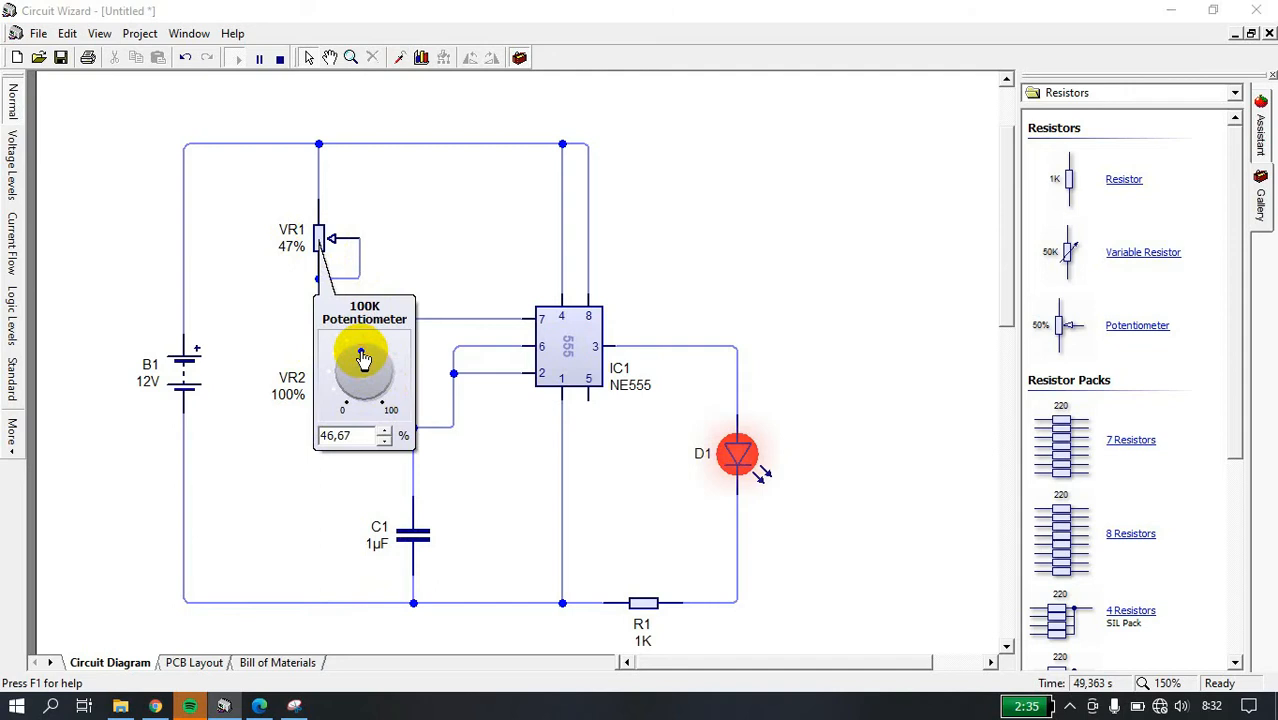
left_click_drag(362, 358, 349, 373)
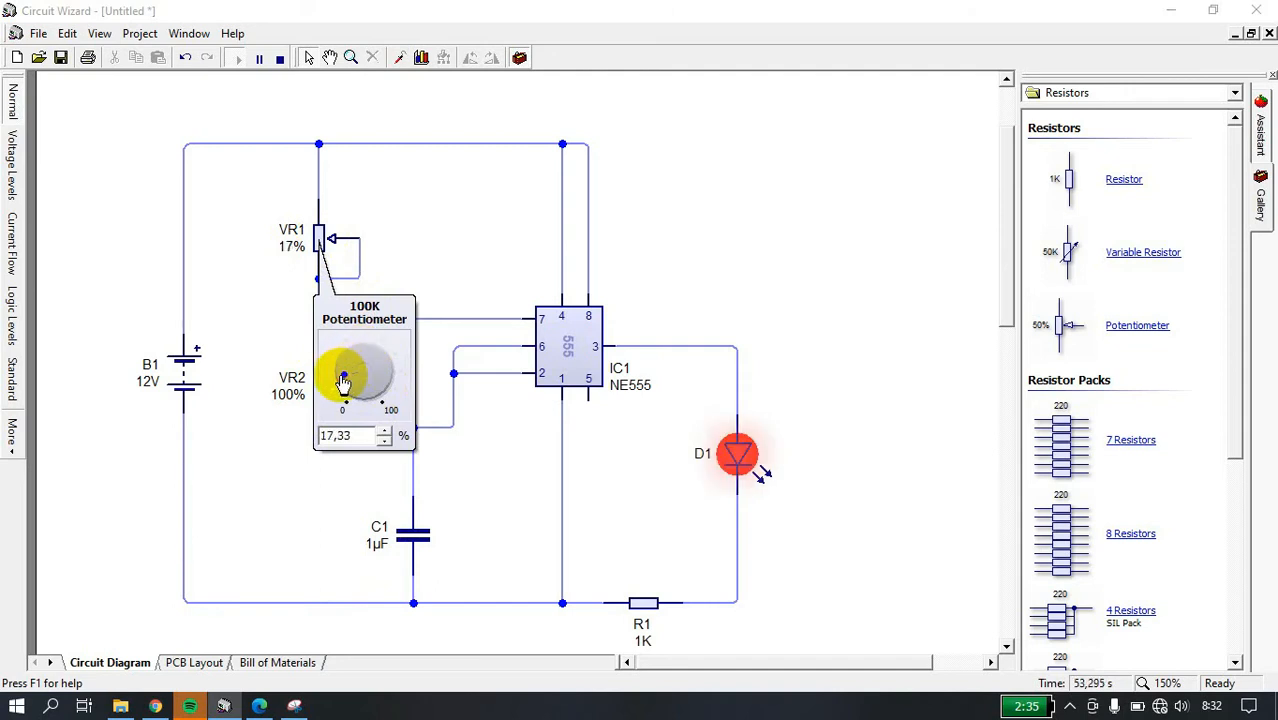
left_click_drag(343, 383, 385, 400)
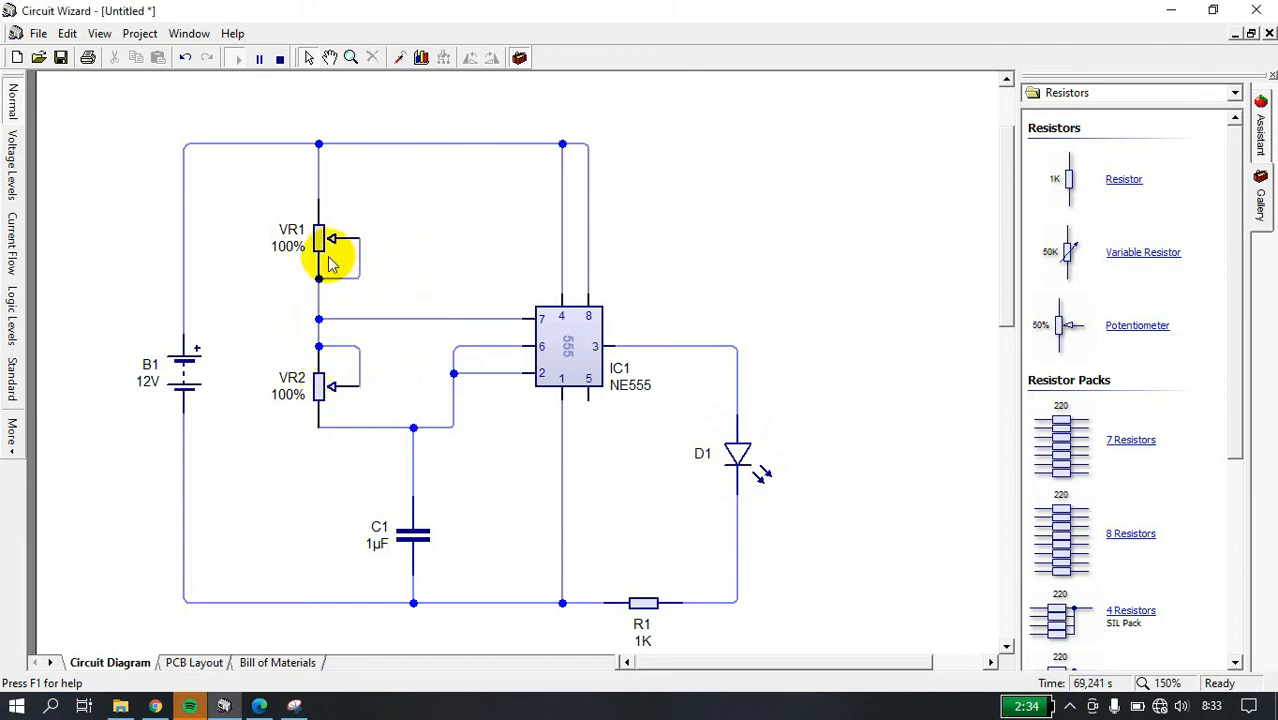
mouse_move(322, 236)
left_click_drag(362, 371, 370, 403)
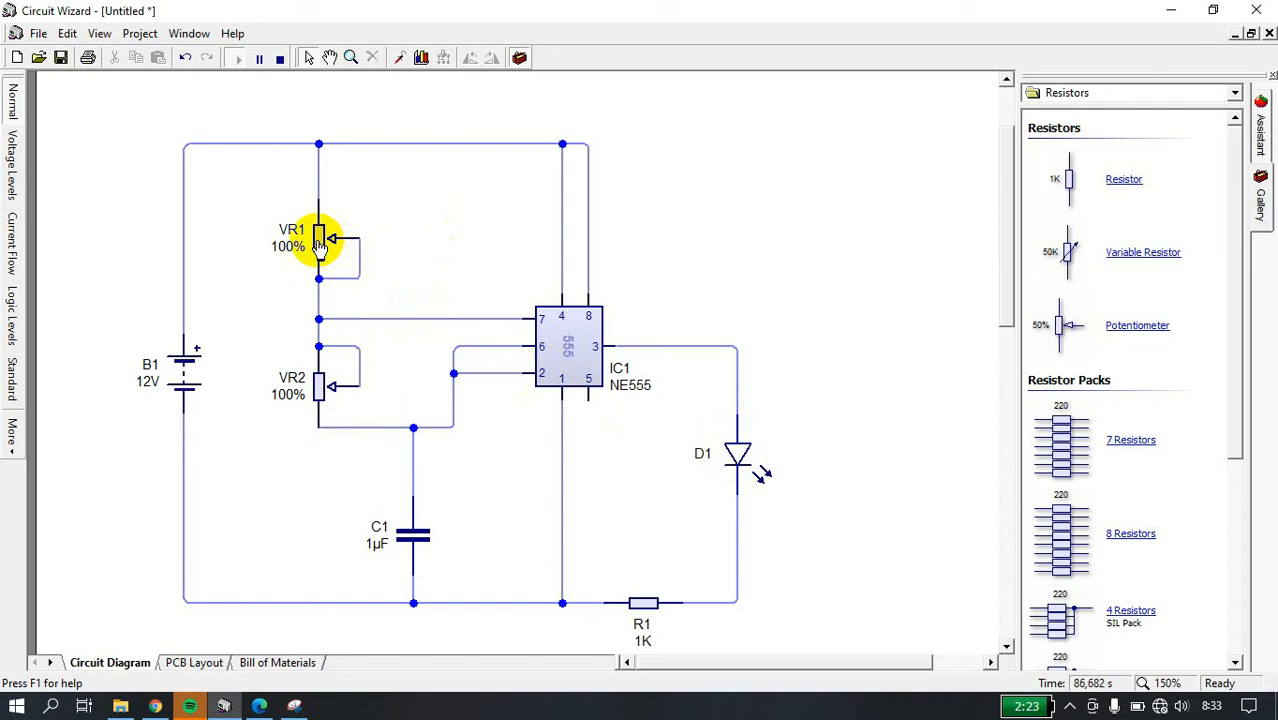
- Set potentiometers VR1 and VR2 both to 50% and stop the simulation
mouse_move(318, 243)
left_click_drag(381, 393, 365, 337)
mouse_move(320, 390)
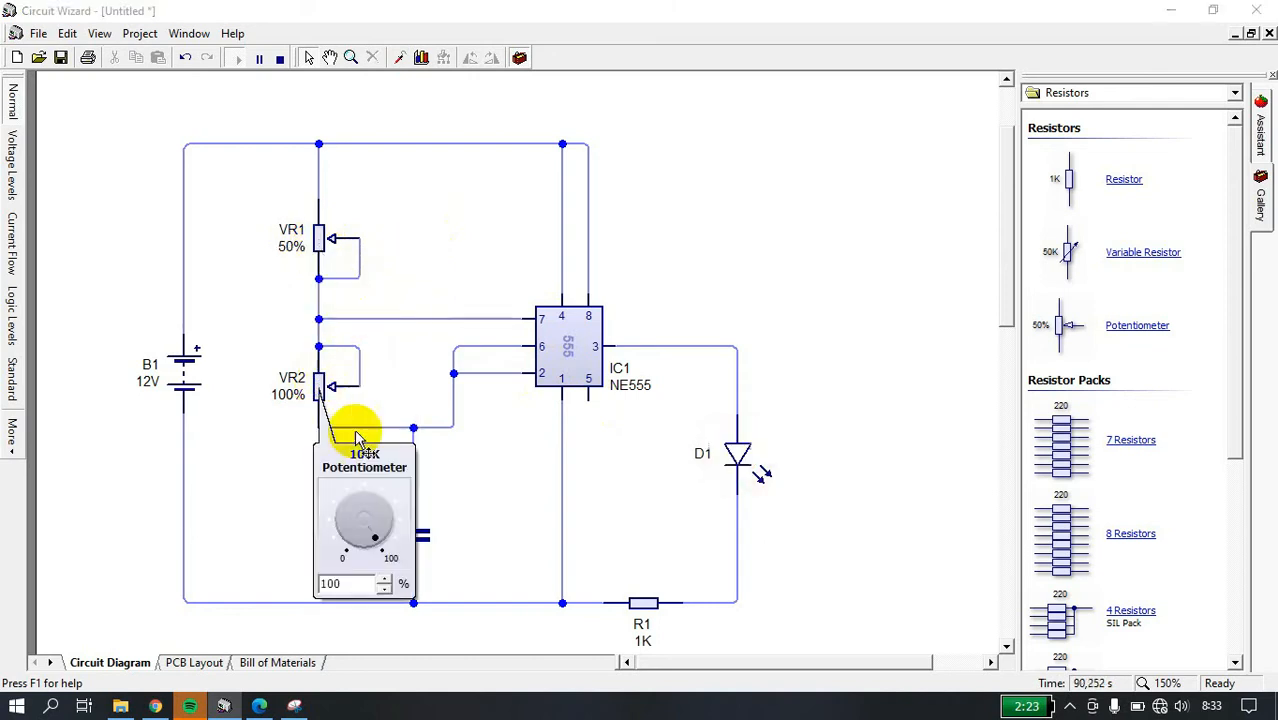
left_click_drag(371, 526, 365, 483)
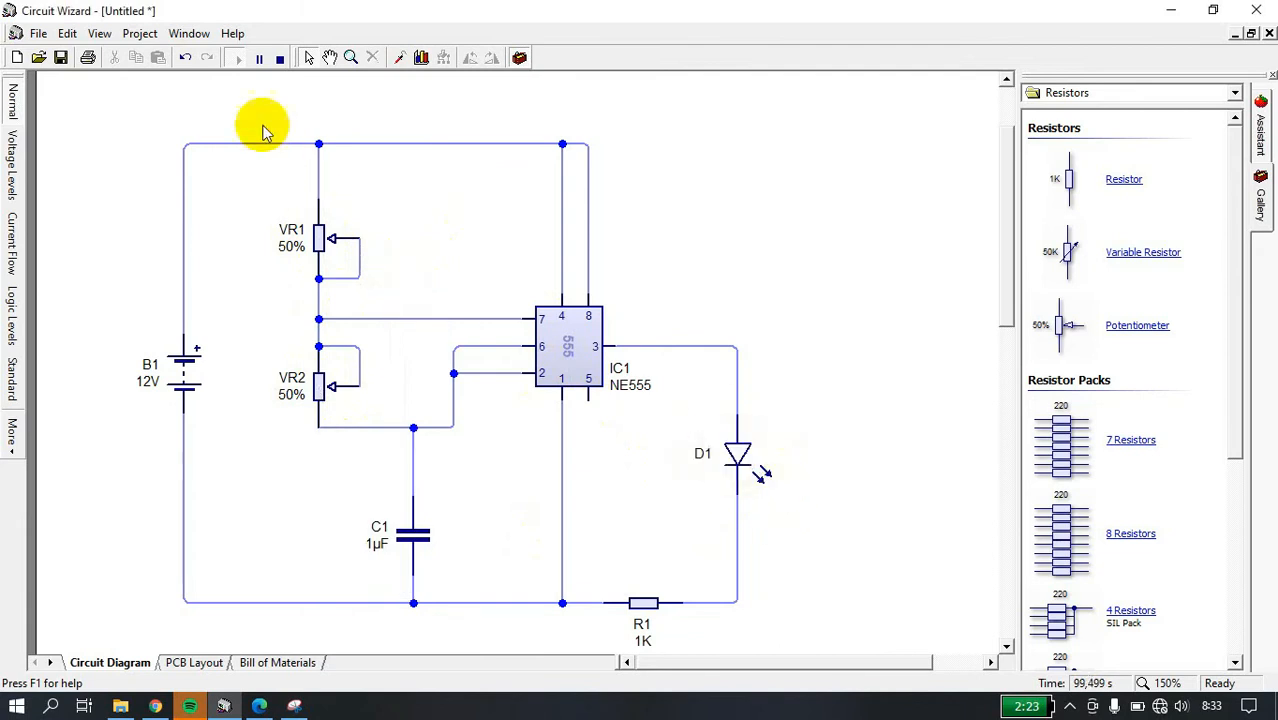
left_click(279, 59)
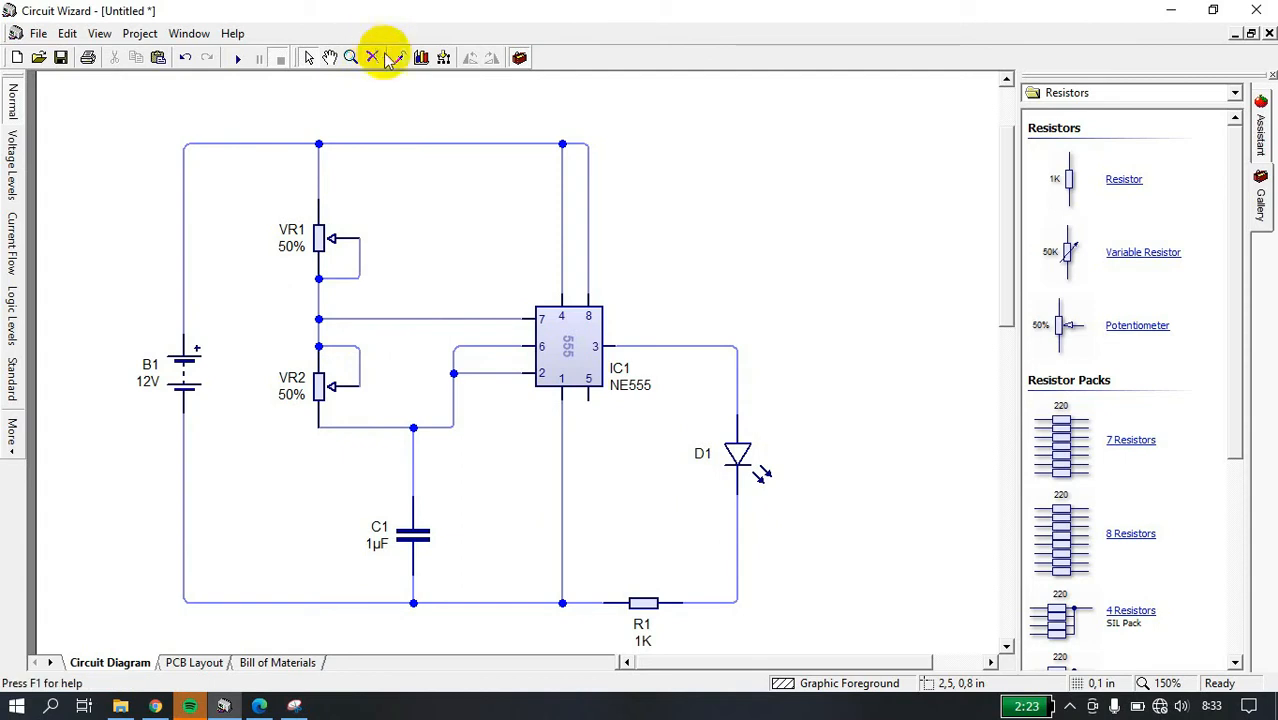
- Convert the circuit to a printed circuit board using the Single-Sided; Thin Tracks option without customizing the conversion
left_click(443, 59)
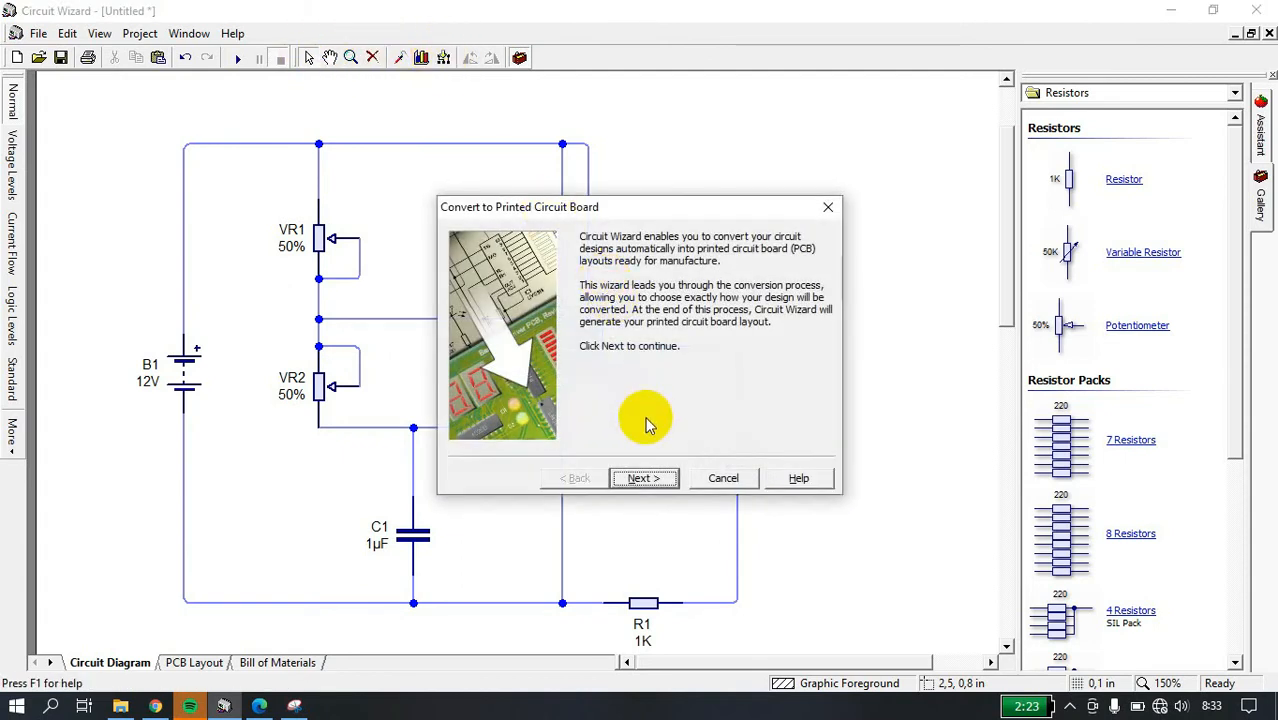
left_click(655, 481)
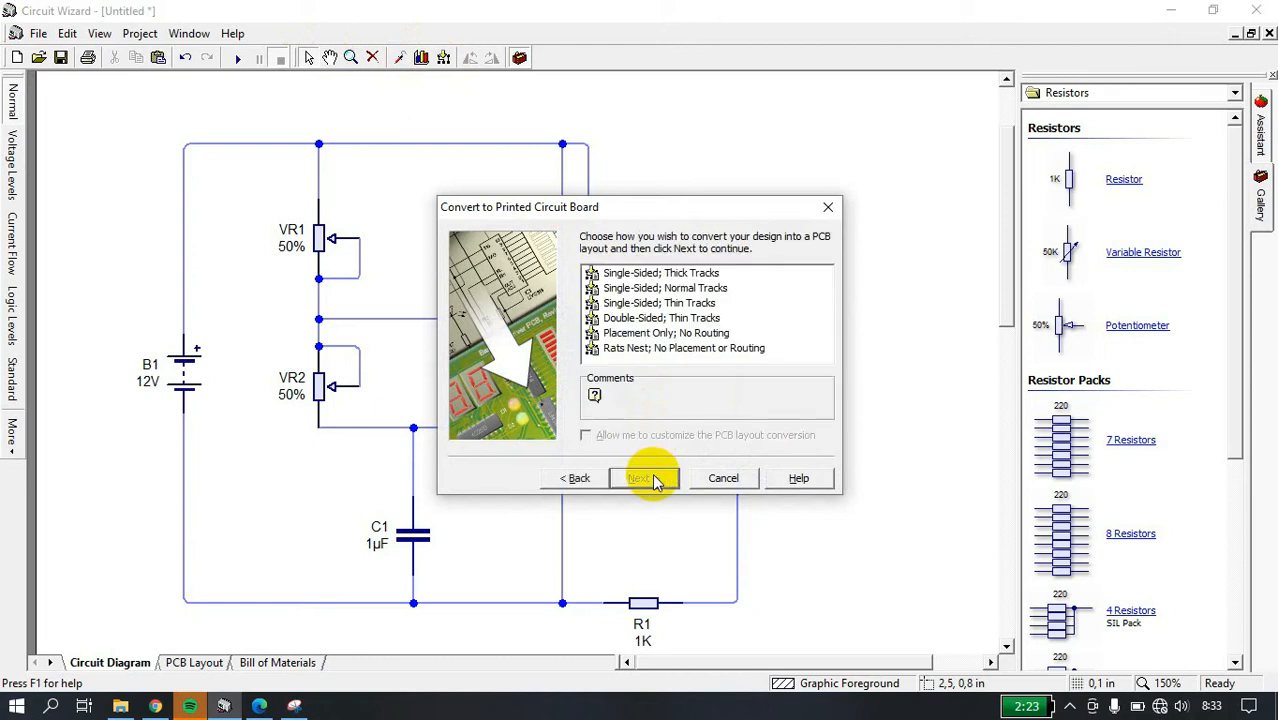
left_click(717, 289)
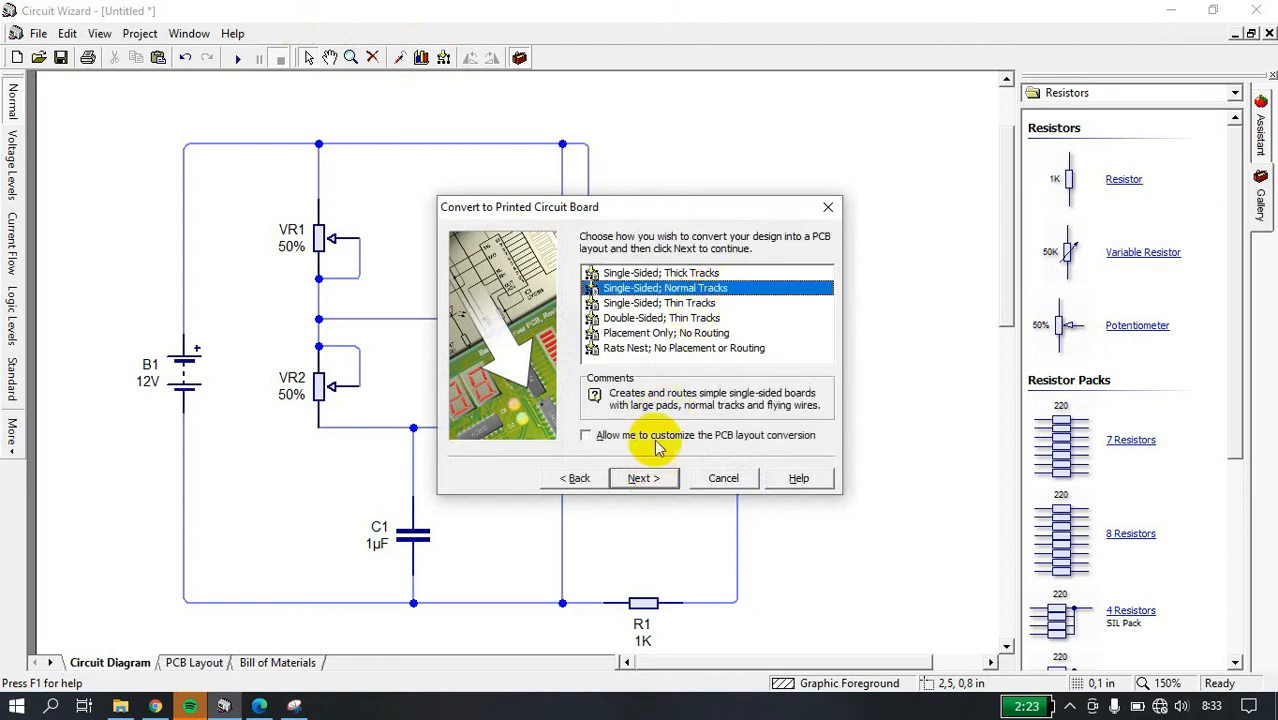
left_click(679, 303)
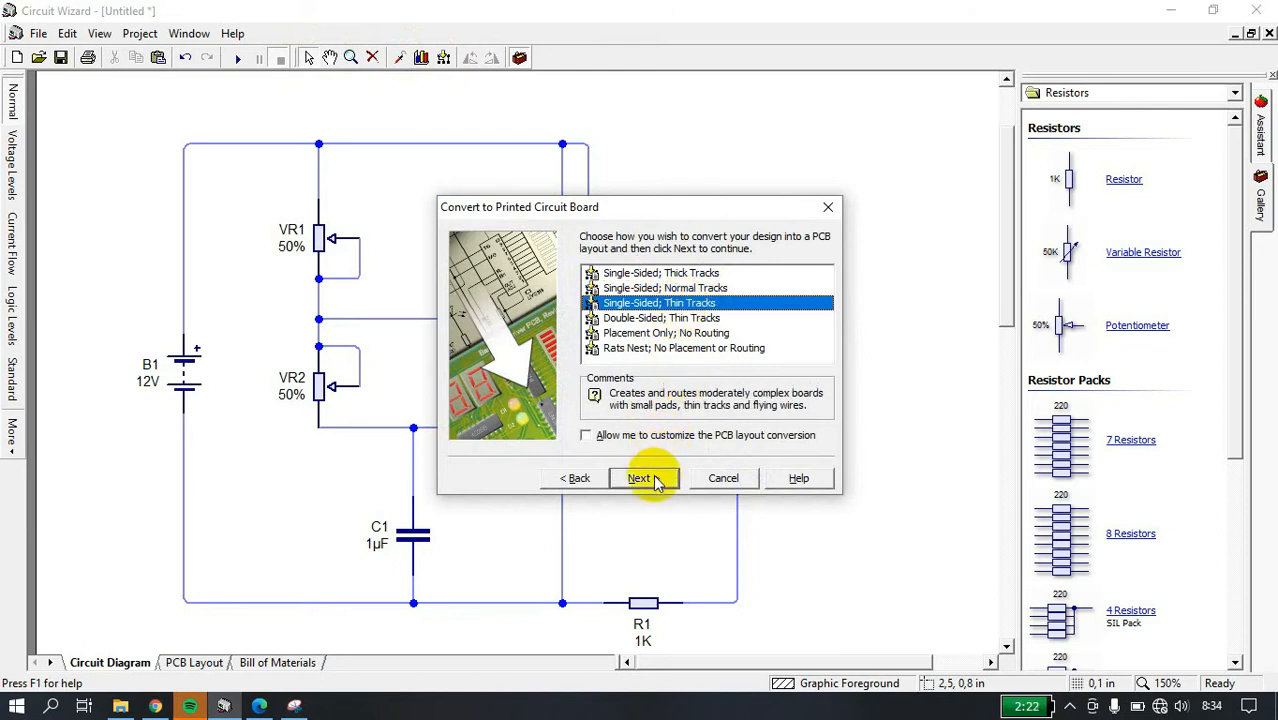
left_click(657, 481)
left_click(655, 480)
left_click(655, 480)
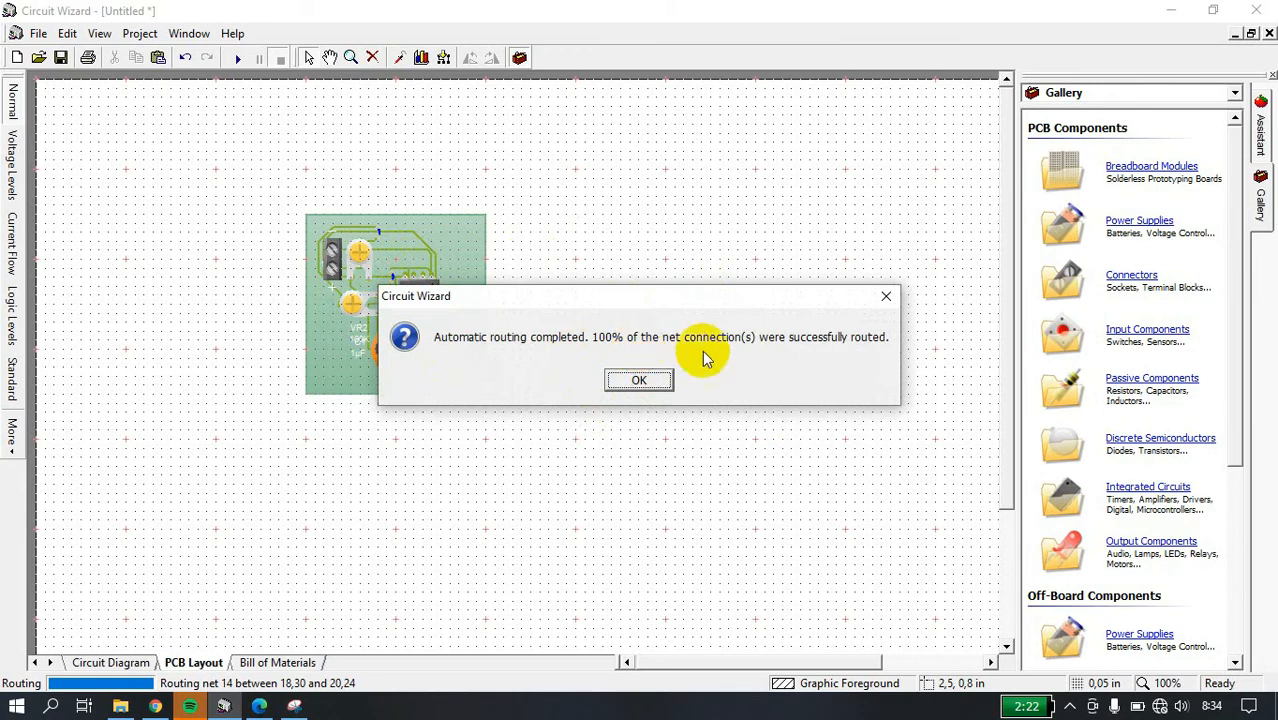
left_click(642, 381)
- Inspect the routed board up close and display it in the Artwork view
scroll(441, 302, "up", 1)
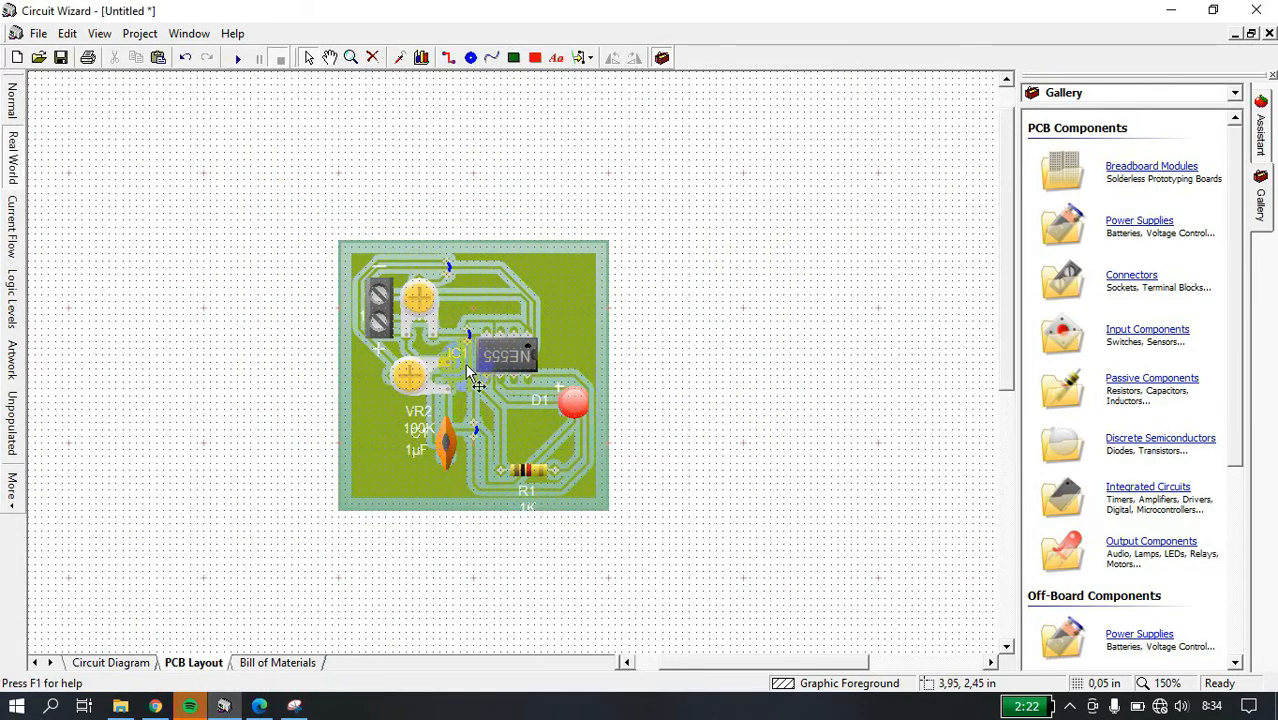
scroll(440, 366, "up", 1)
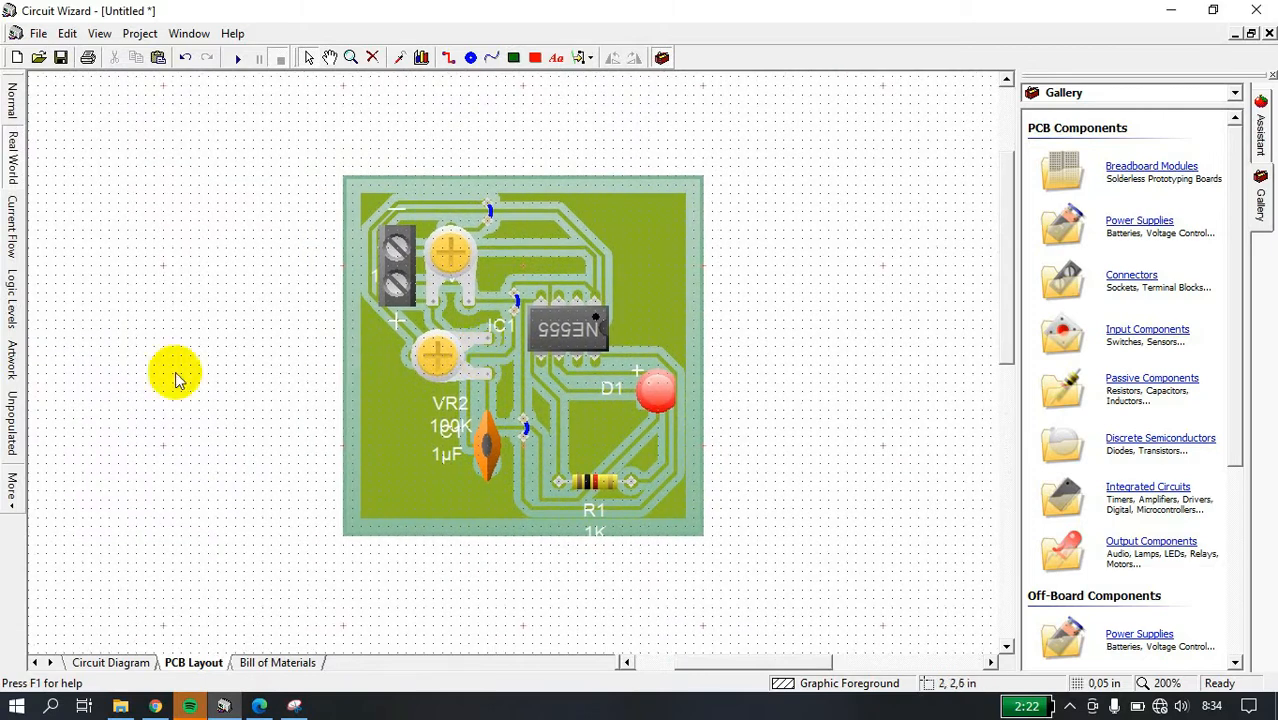
left_click(13, 358)
mouse_move(443, 381)
left_mouse_down()
mouse_move(502, 422)
mouse_move(431, 395)
left_mouse_up()
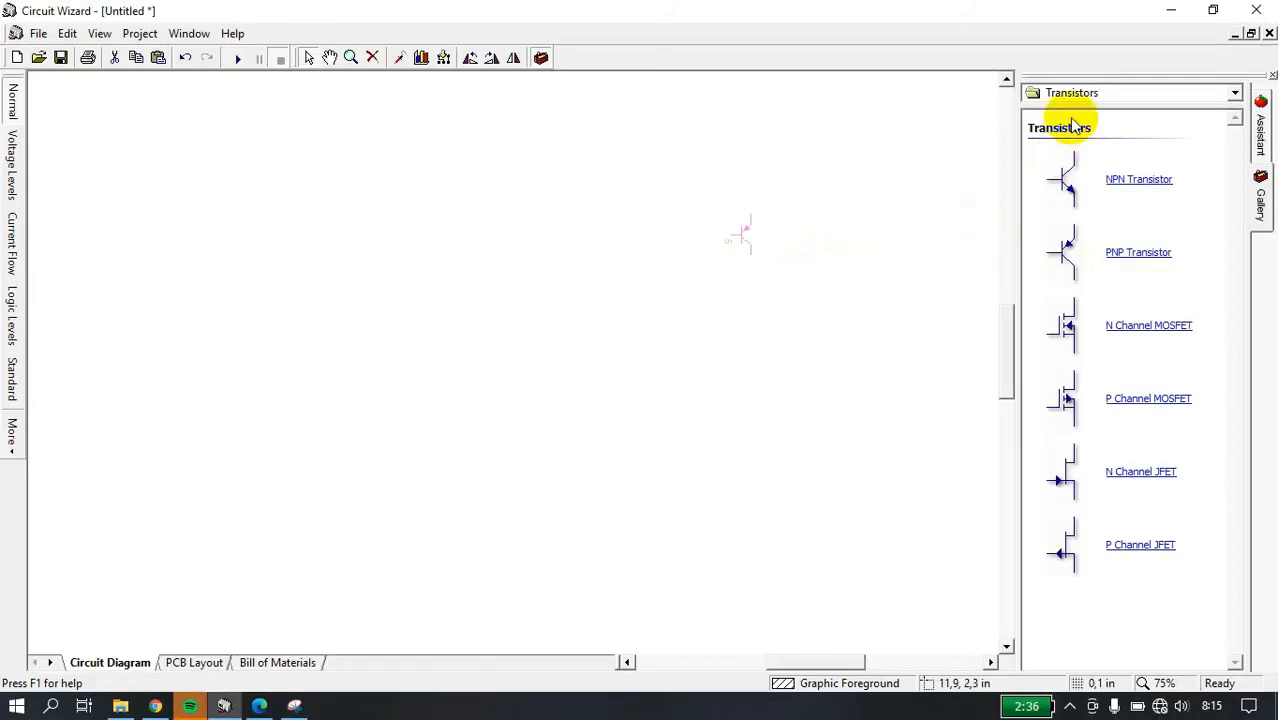
- Place a 9V battery at the far left of the circuit diagram containing transistor Q1
left_click(1112, 94)
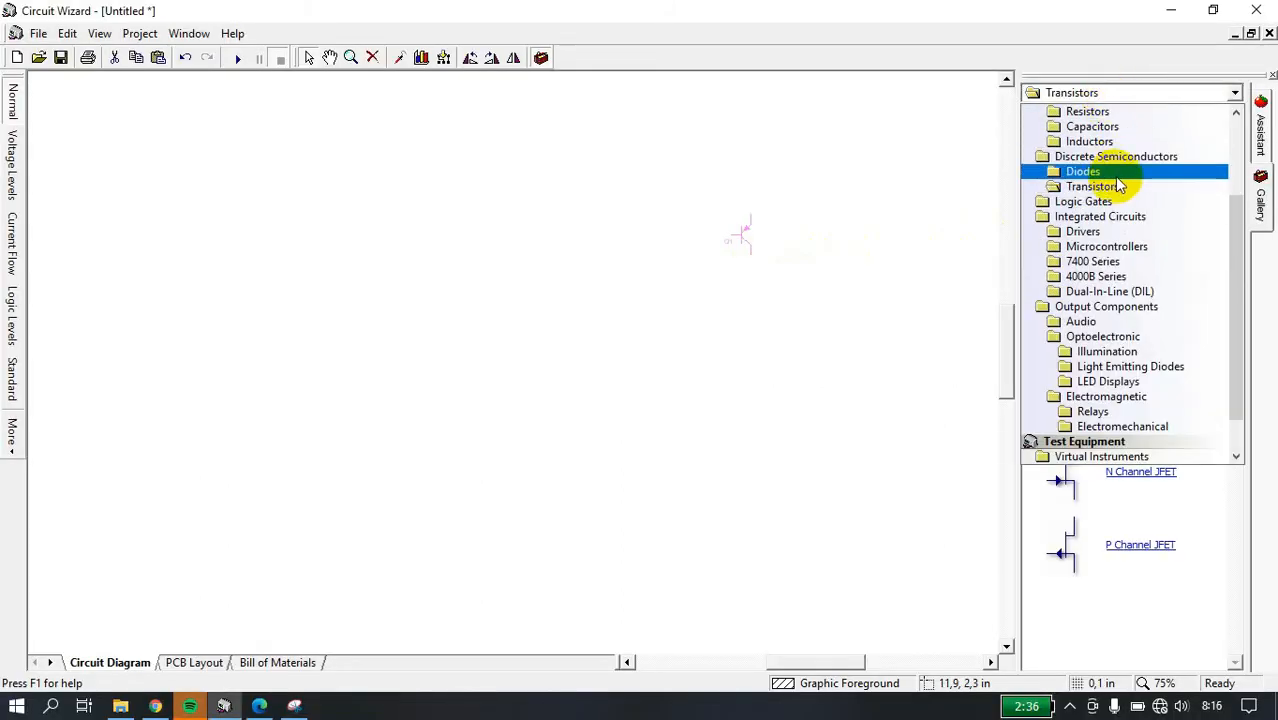
scroll(1118, 179, "up", 2)
scroll(1118, 183, "up", 2)
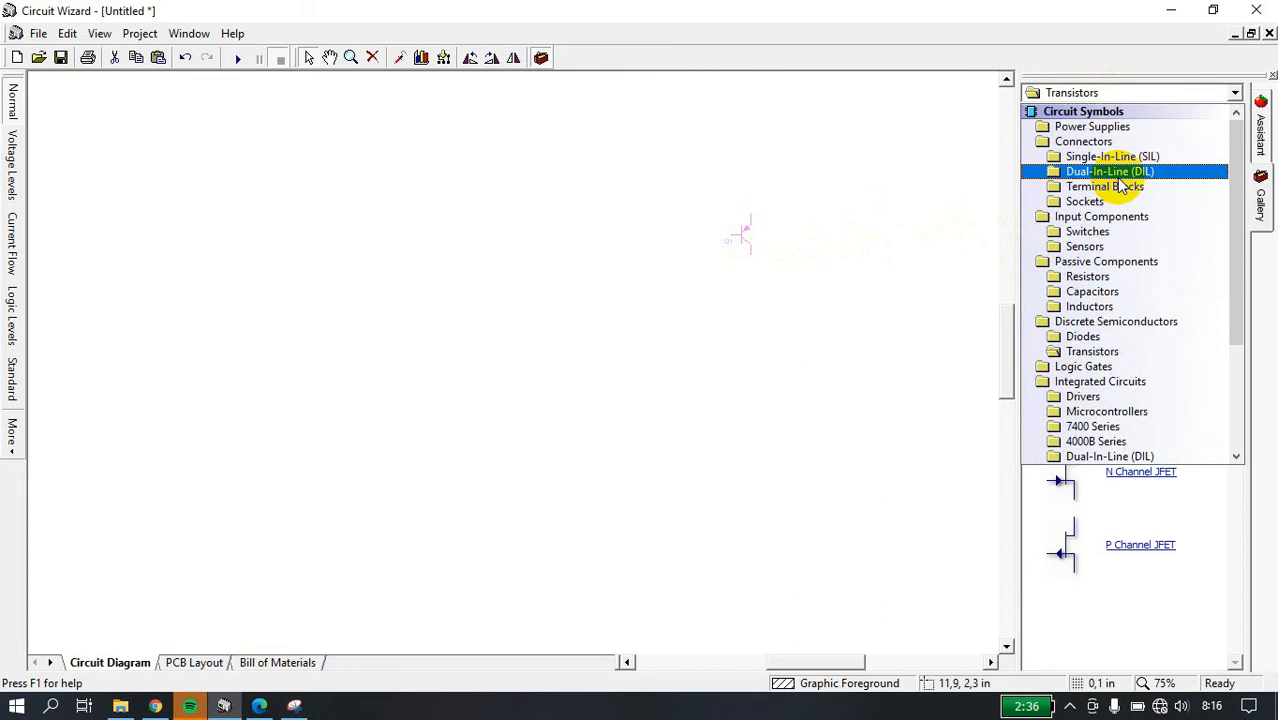
left_click(1143, 127)
left_click_drag(1125, 189, 160, 337)
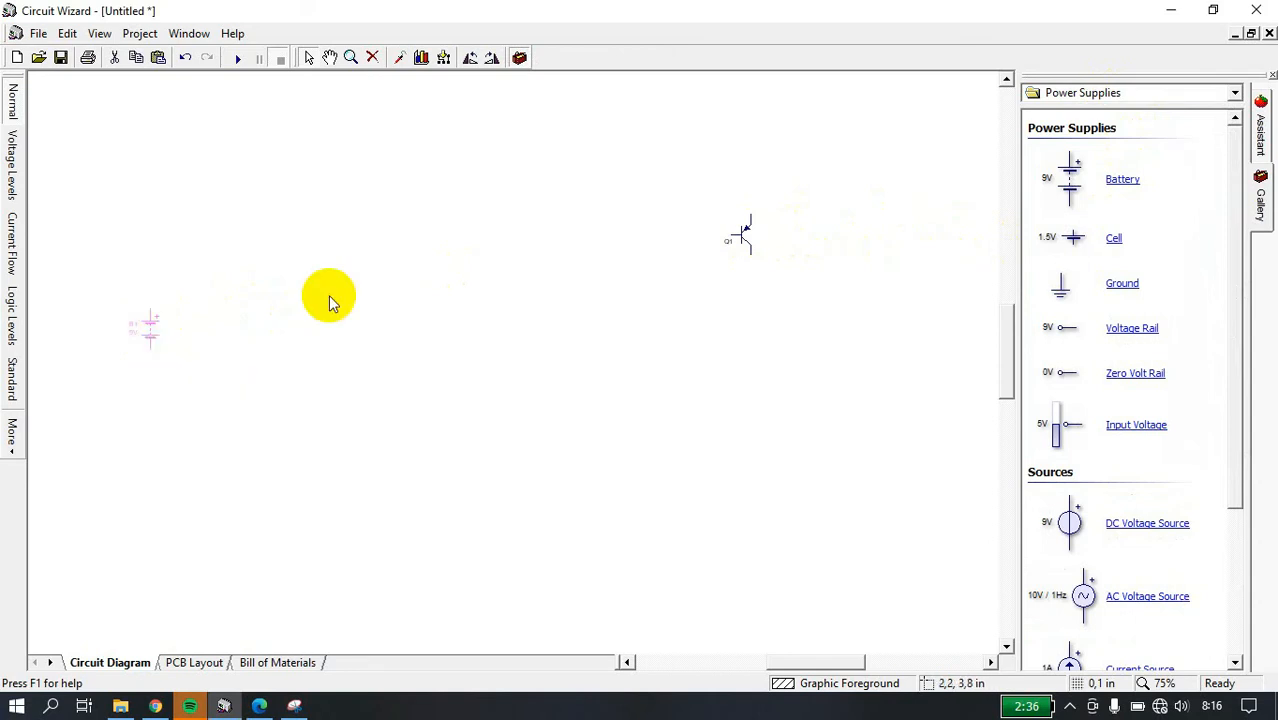
- Place two 50K variable resistors, one above the other, to the right of battery B1
left_click(1100, 98)
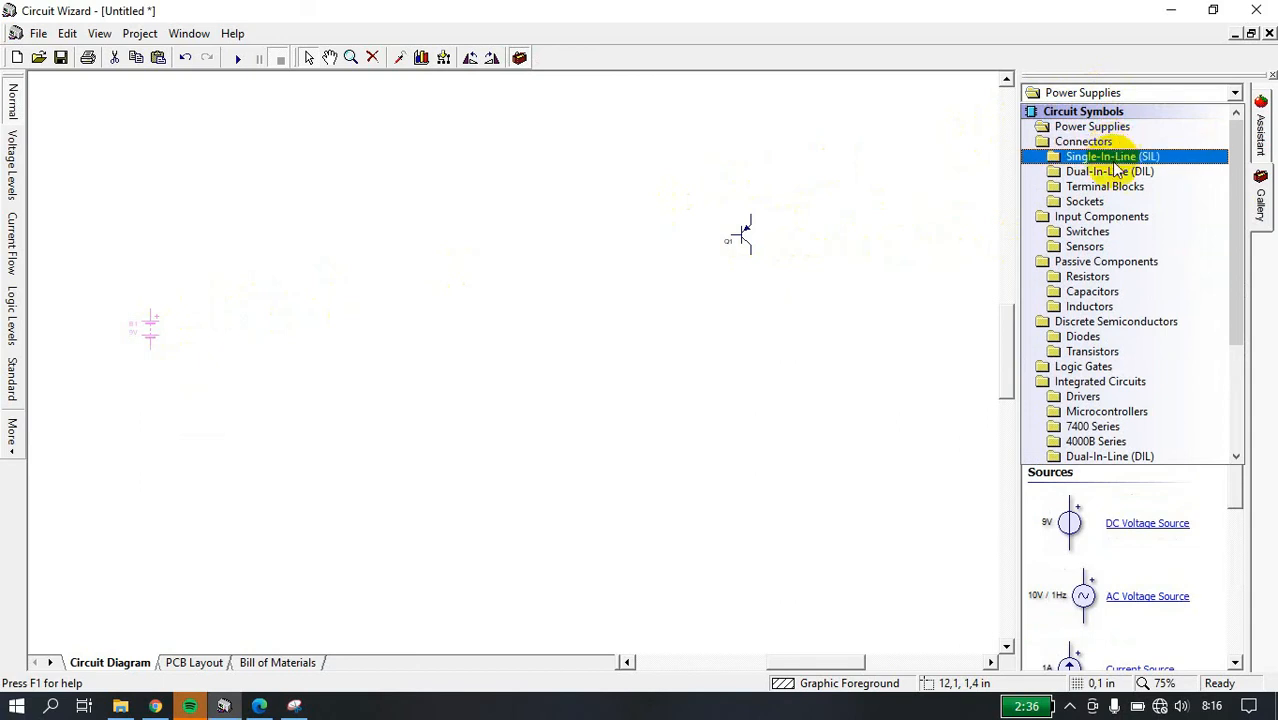
left_click(1090, 277)
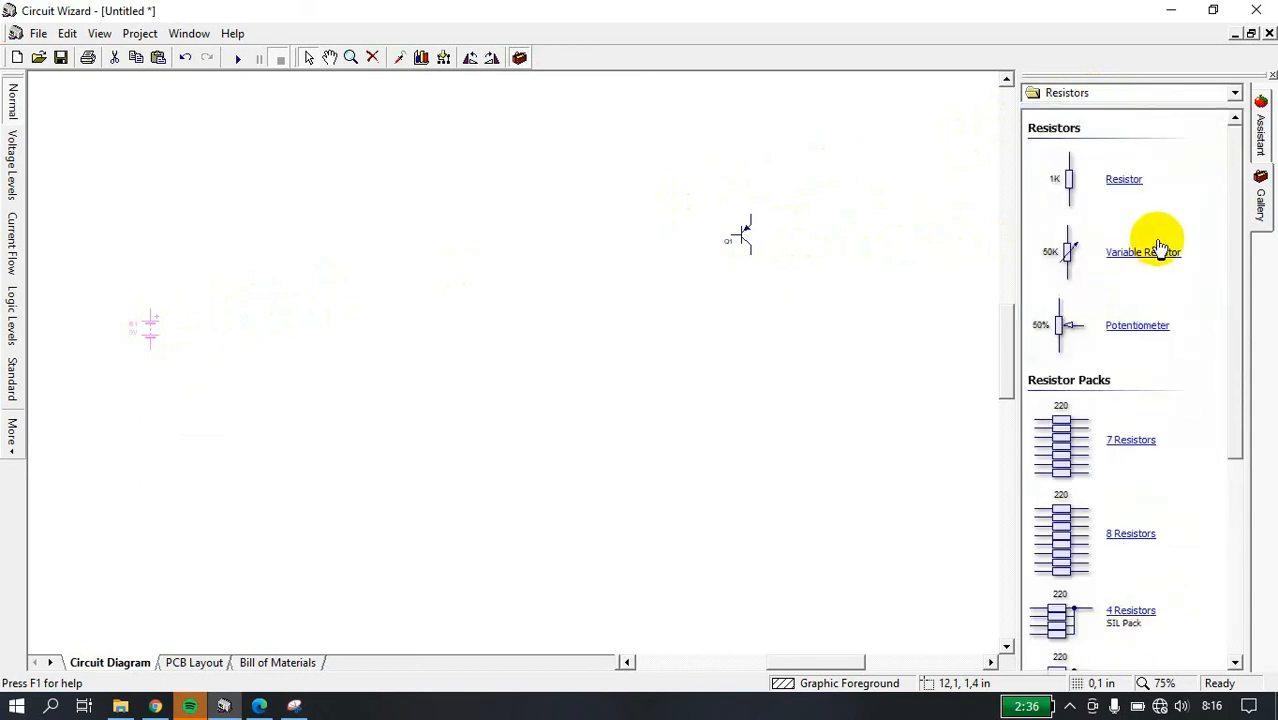
left_click_drag(1160, 253, 261, 231)
left_click_drag(1155, 258, 260, 325)
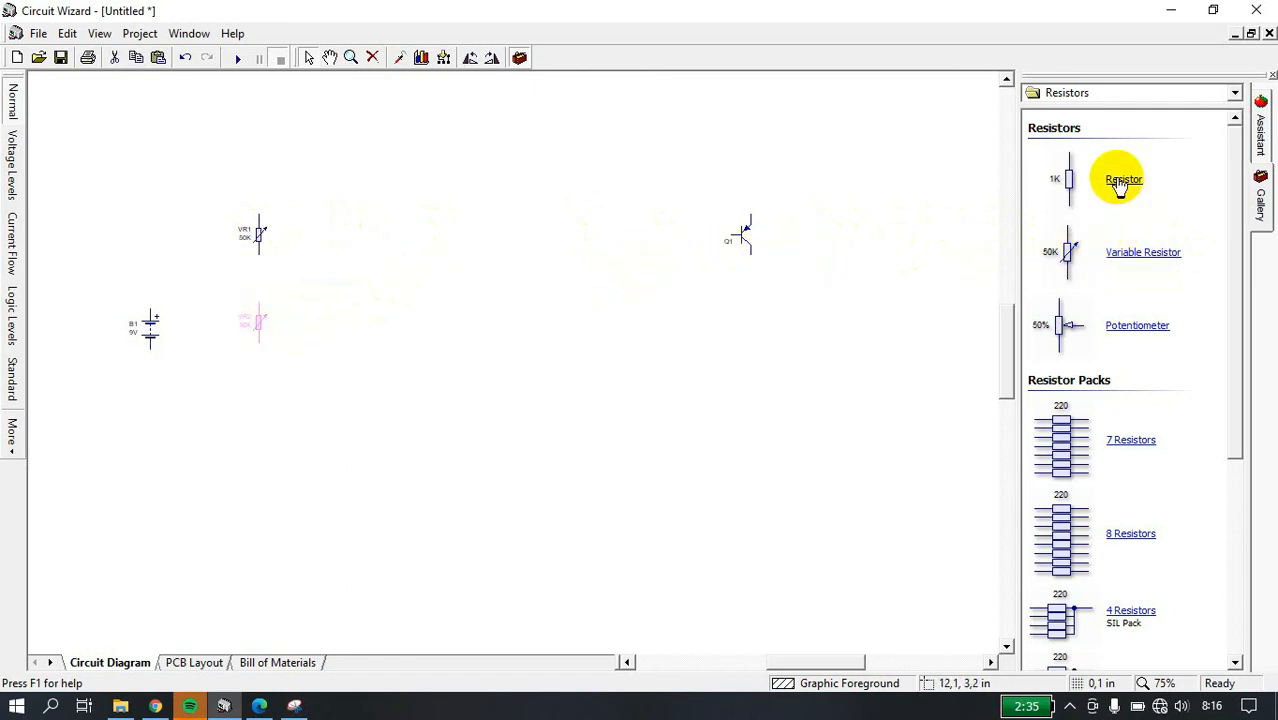
- Place three 1K resistors, one in the upper middle of the diagram and two stacked below transistor Q1
left_click_drag(1122, 180, 512, 218)
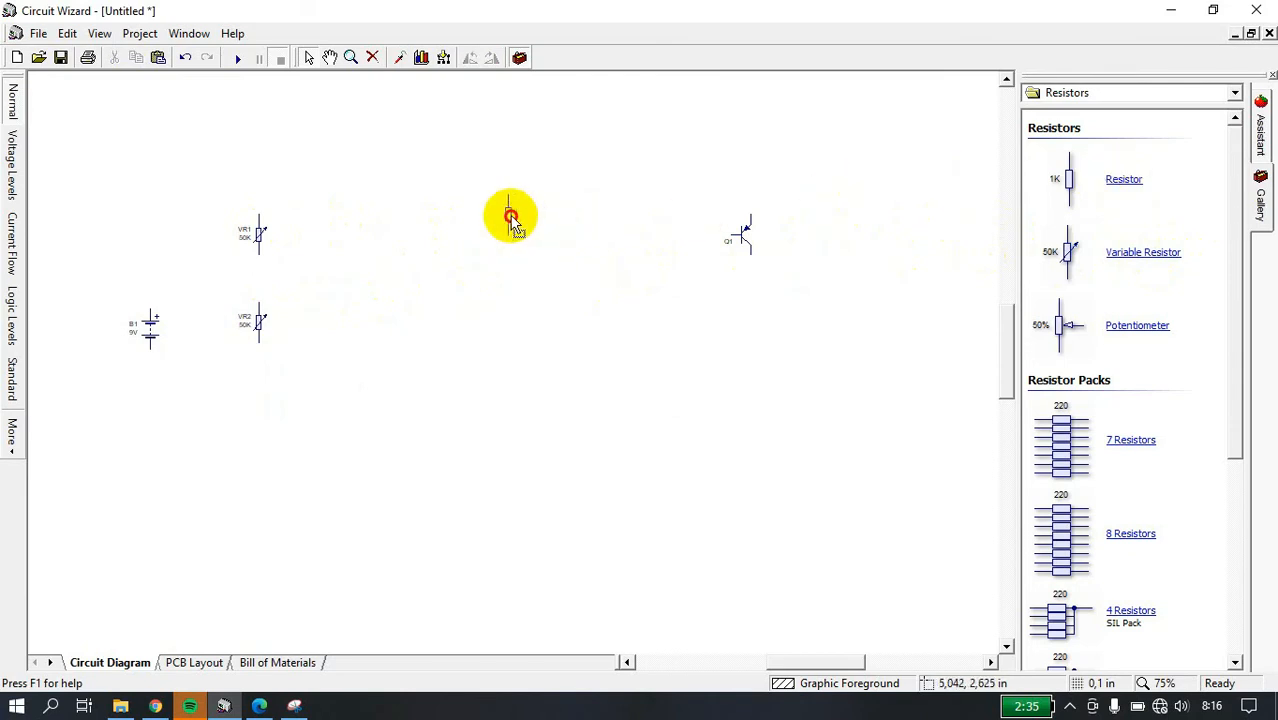
left_click_drag(510, 222, 510, 222)
left_click_drag(1085, 178, 714, 300)
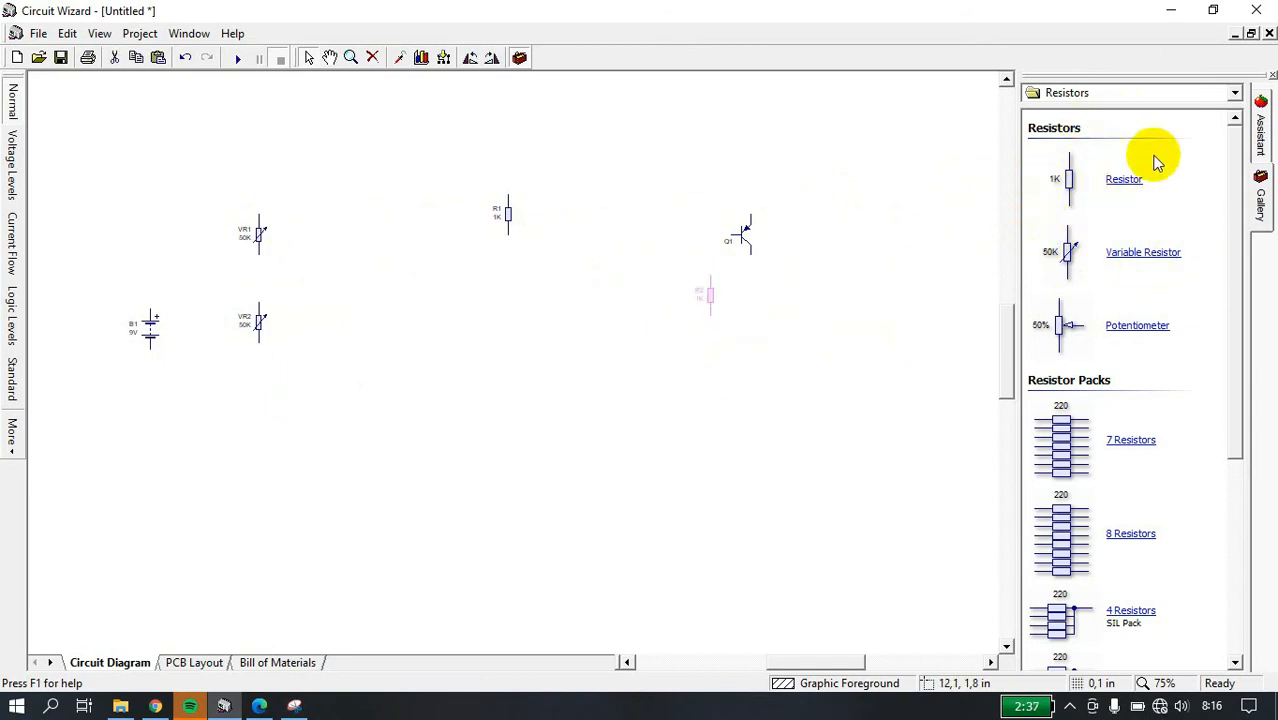
left_click_drag(1118, 183, 705, 390)
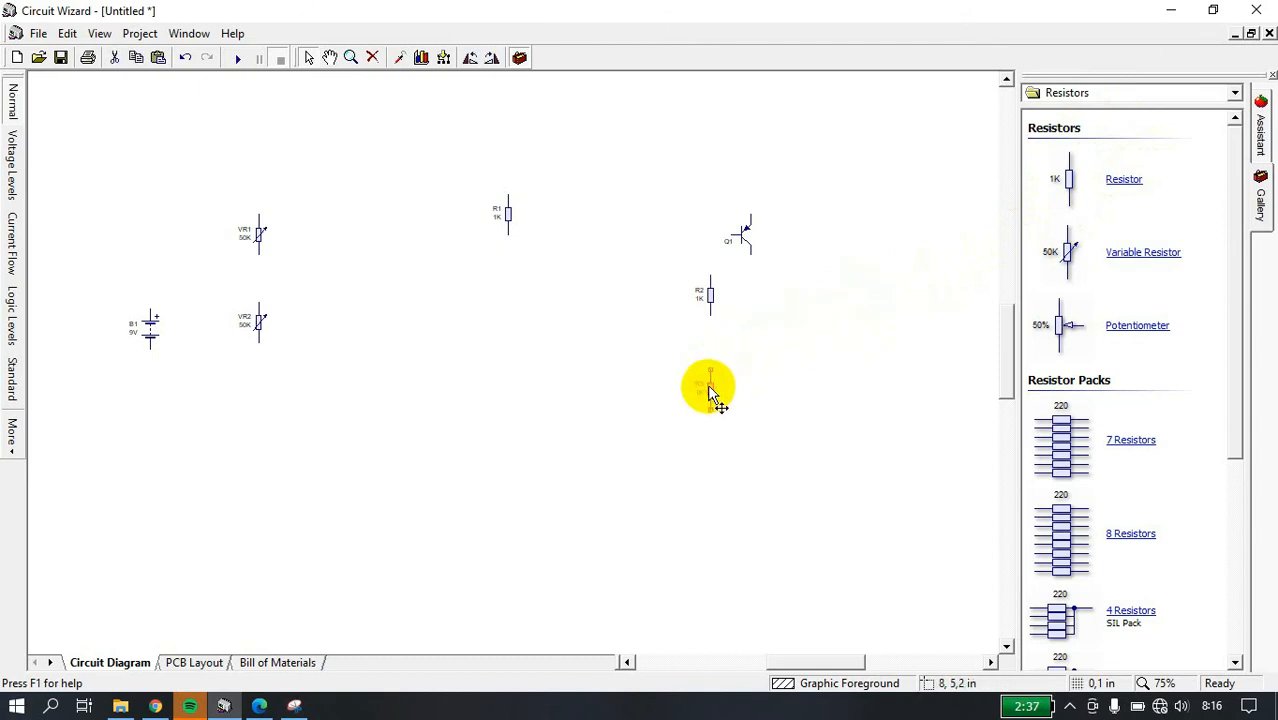
left_click_drag(700, 388, 700, 388)
- Place a 1µF capacitor below the variable resistor VR2
left_click(1060, 93)
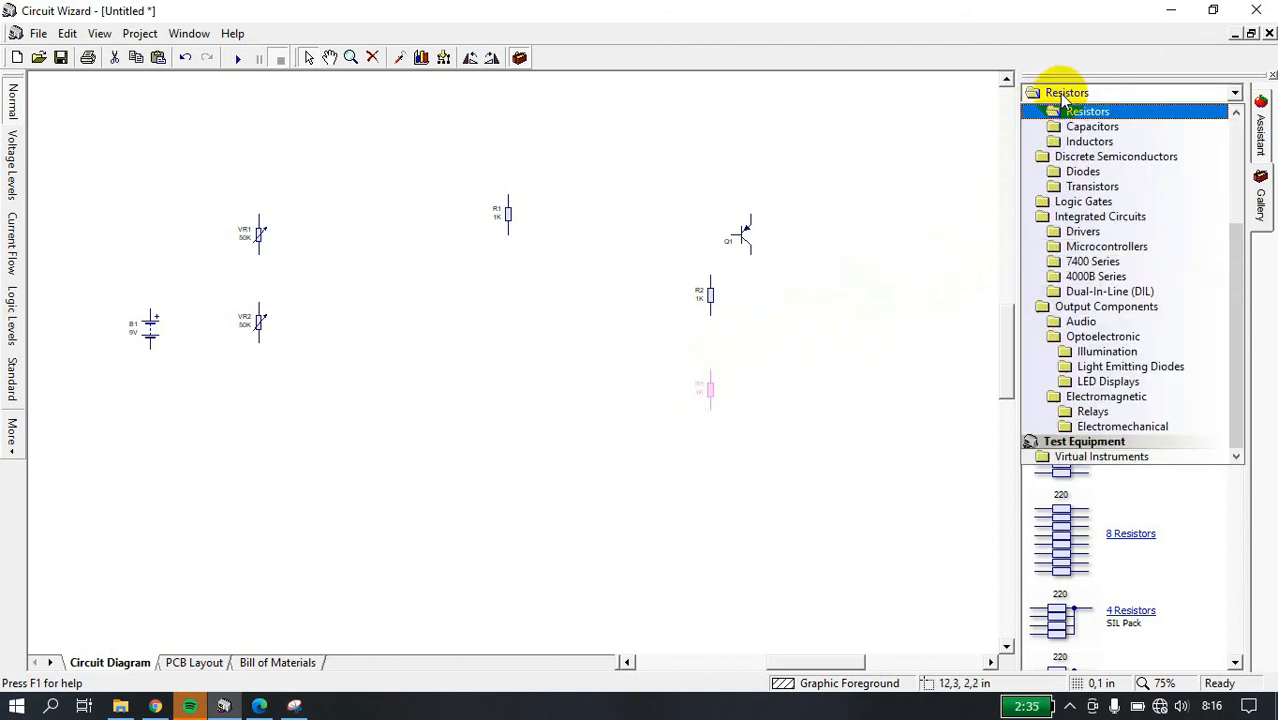
left_click(1105, 128)
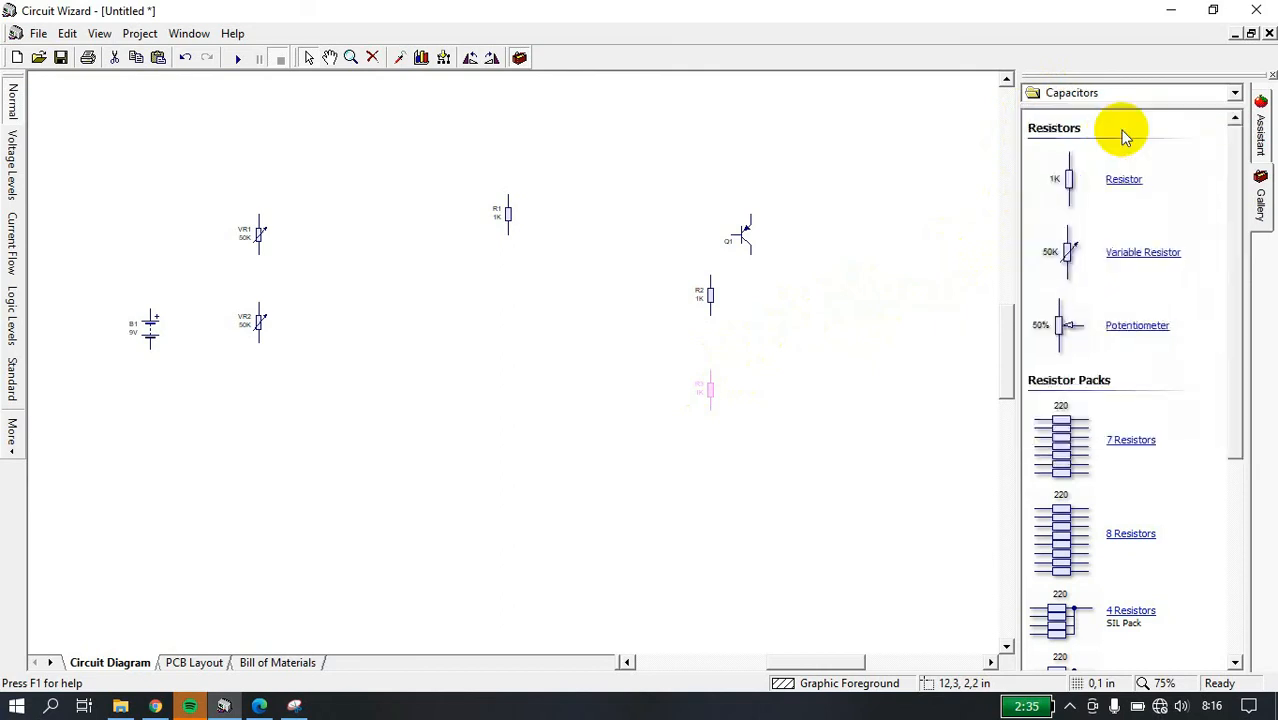
left_click_drag(1120, 188, 265, 412)
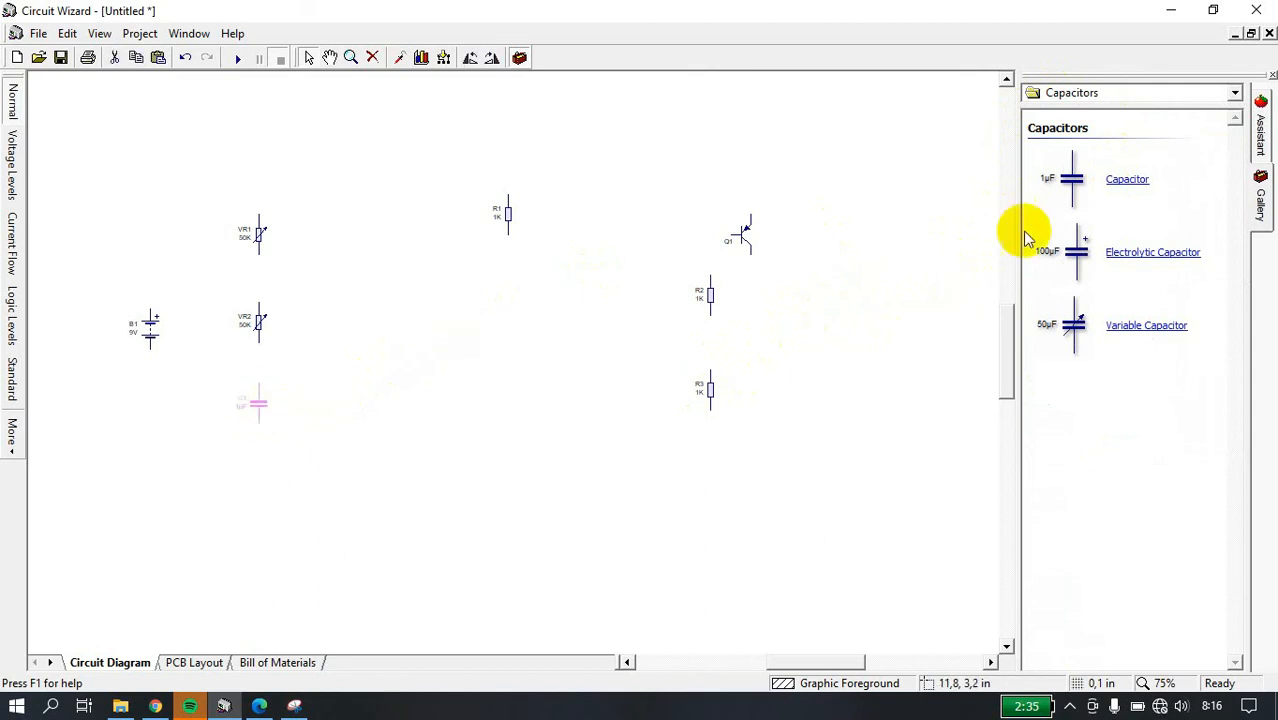
- Place a 555 timer IC to the right of variable resistor VR2
left_click(1146, 94)
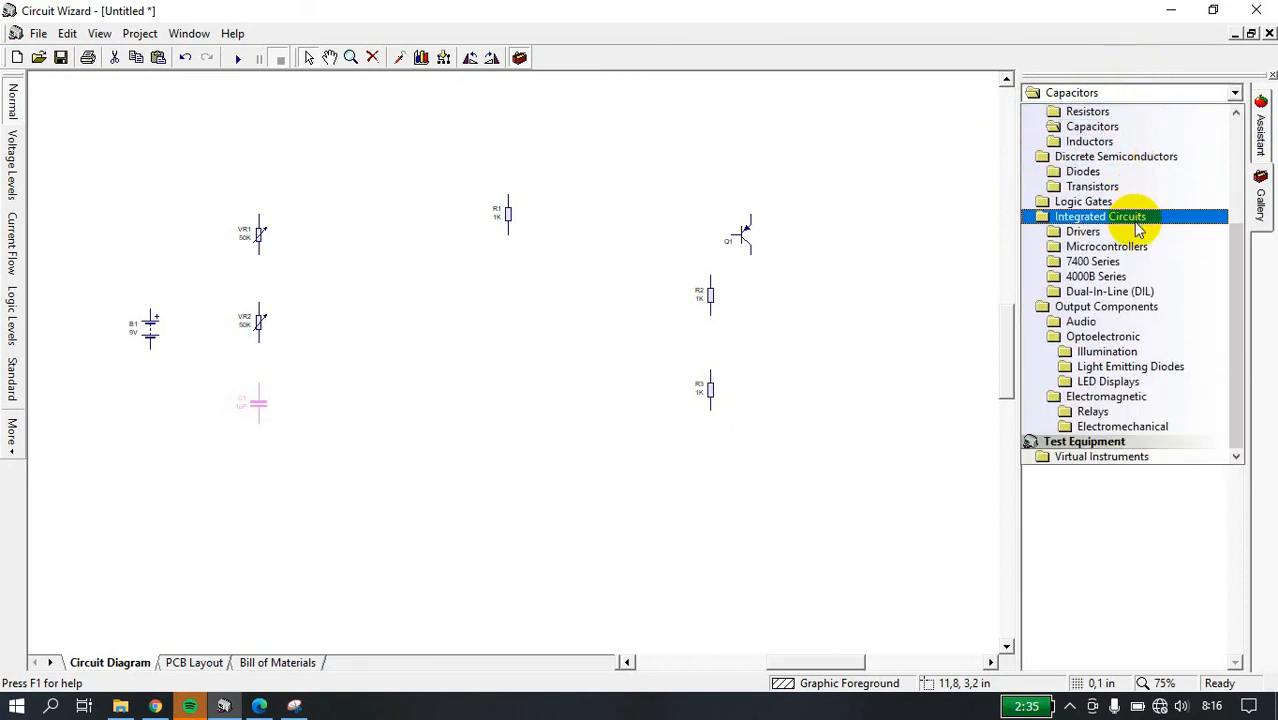
left_click(1137, 229)
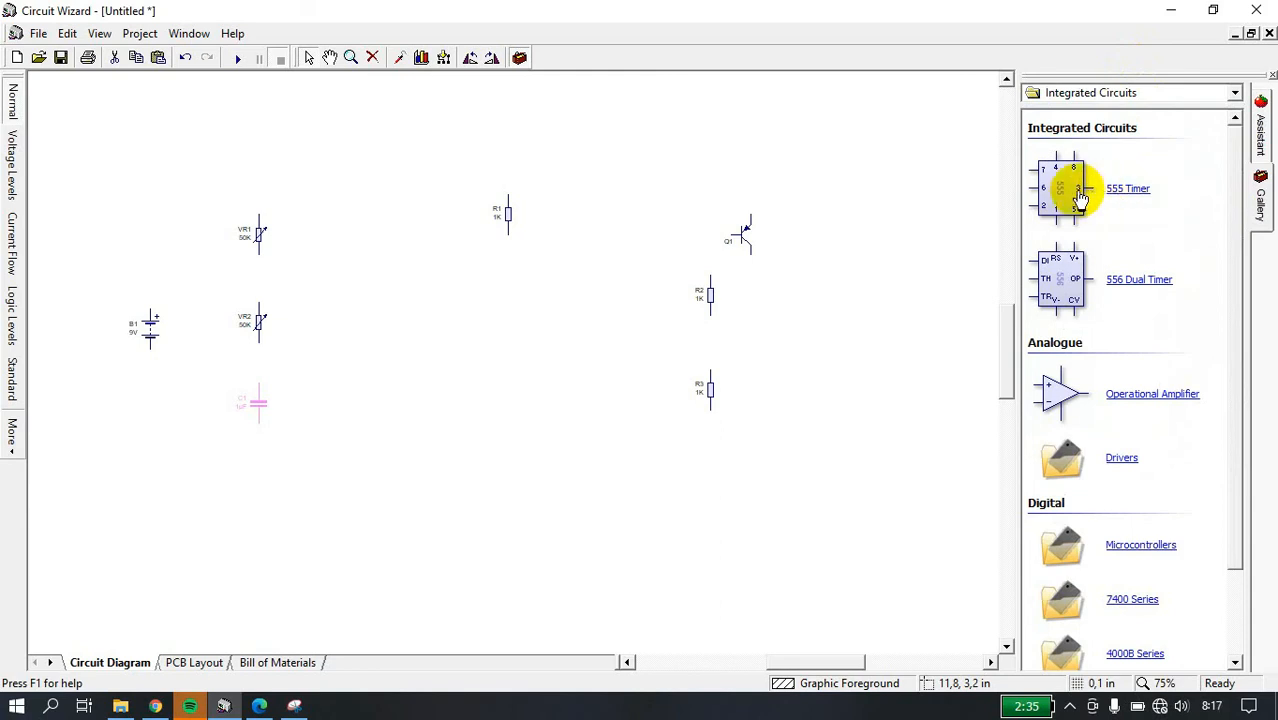
left_click_drag(1077, 197, 420, 320)
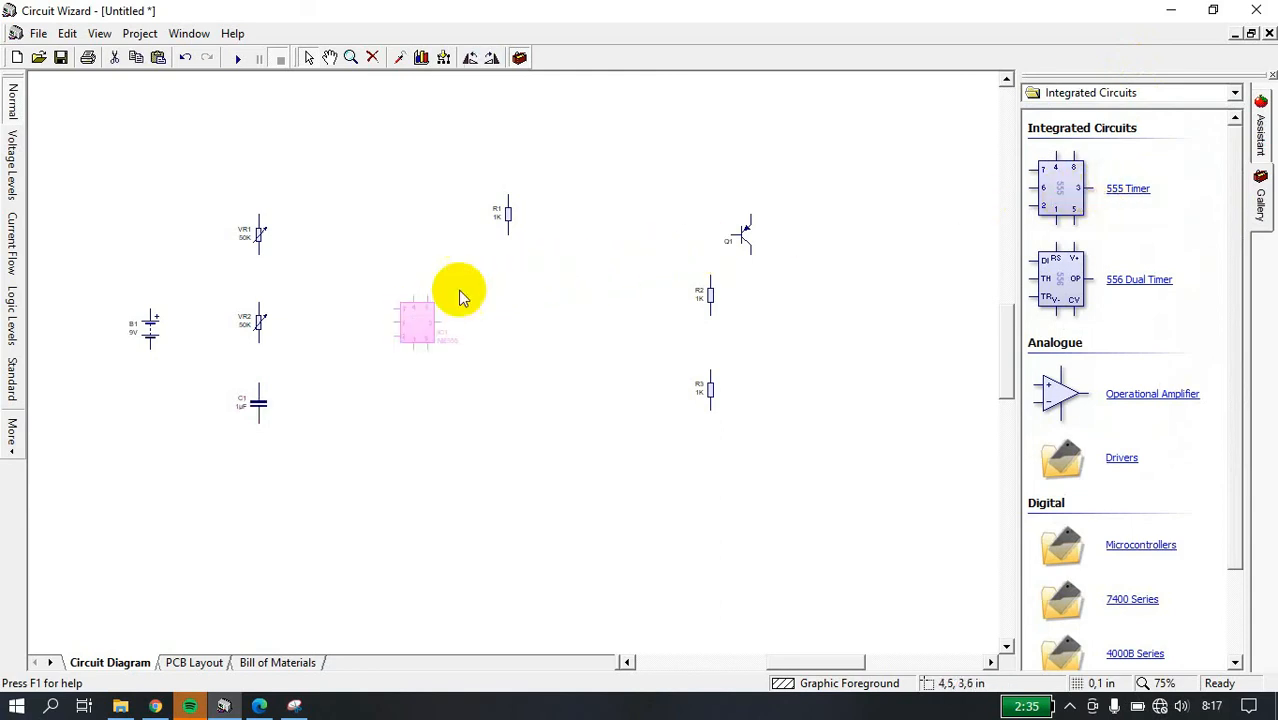
- Place an LED directly below resistor R1
left_click(1080, 93)
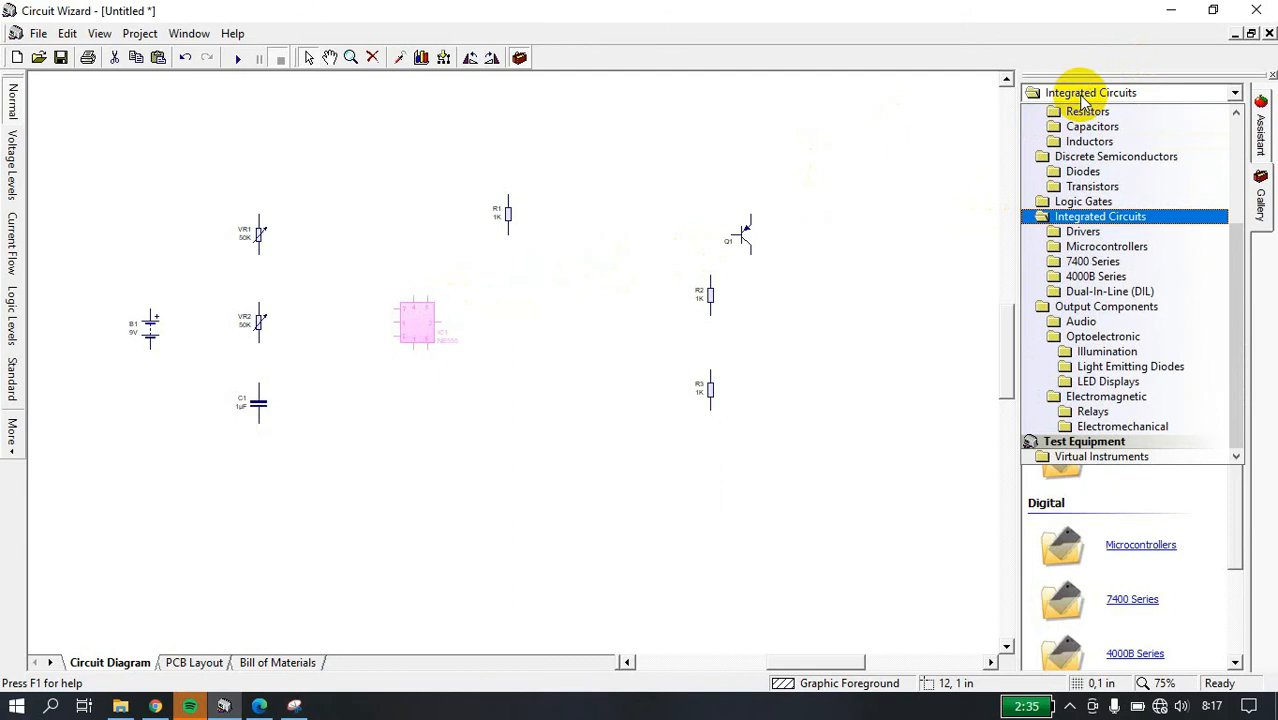
left_click(1148, 367)
left_click_drag(1110, 182, 514, 281)
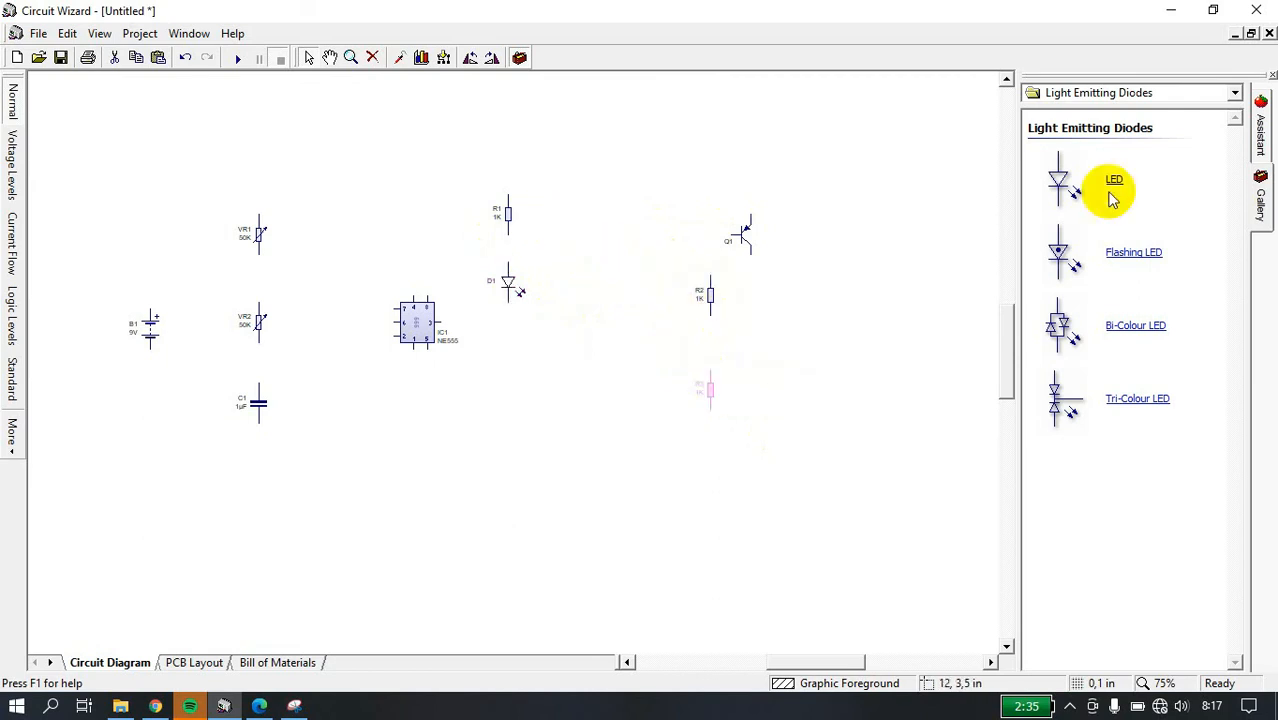
- Place a 1K resistor between the 555 timer and resistors R2 and R3, and rotate it to horizontal
left_click(1138, 93)
left_click(1120, 111)
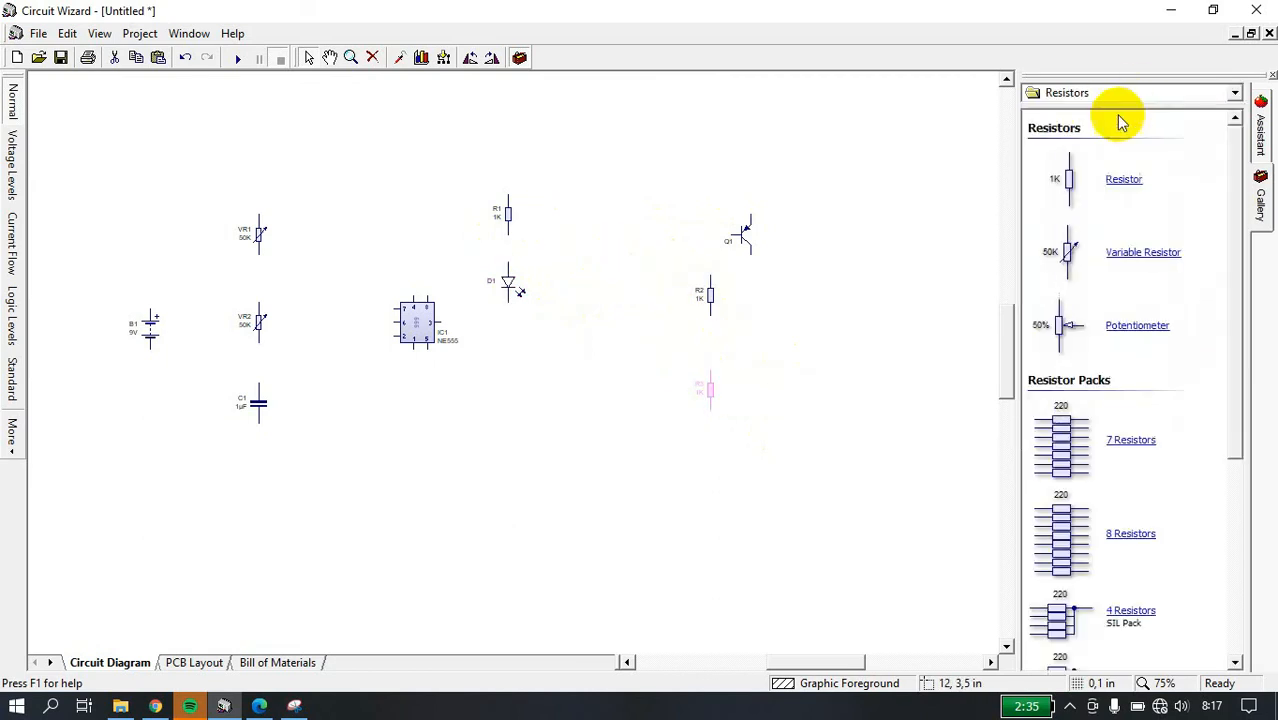
left_click_drag(1126, 183, 592, 325)
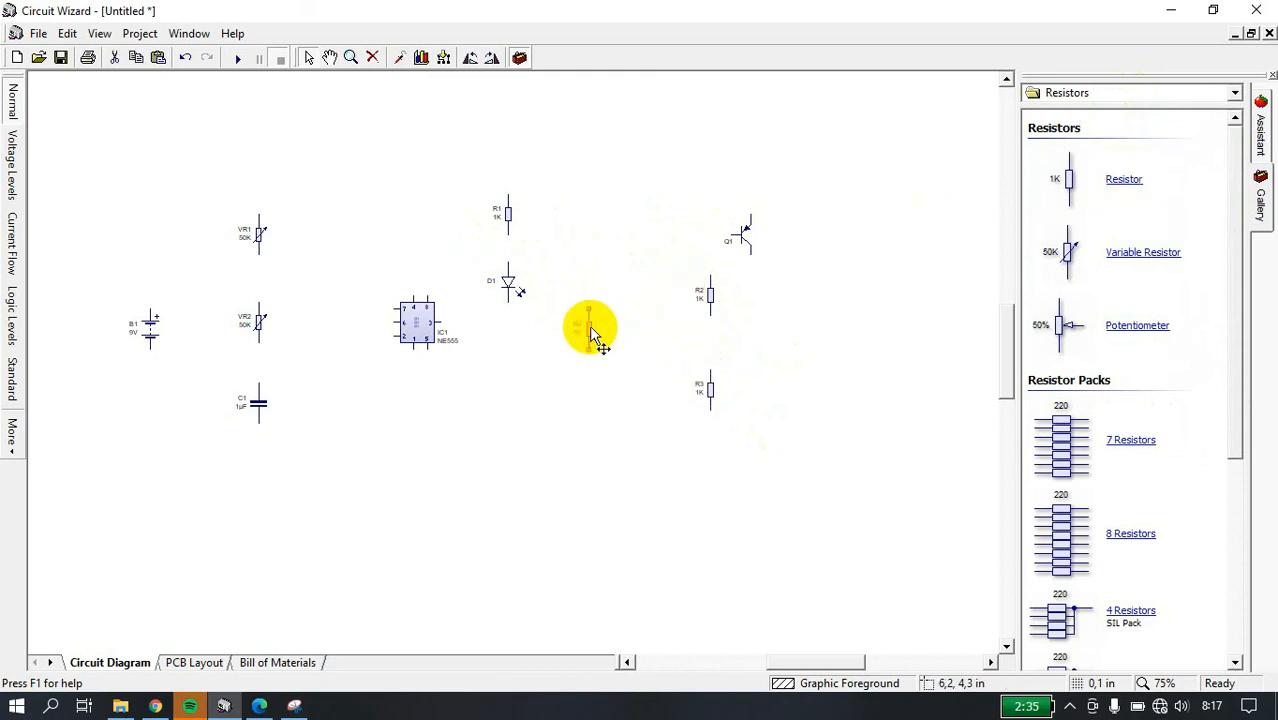
right_click(590, 330)
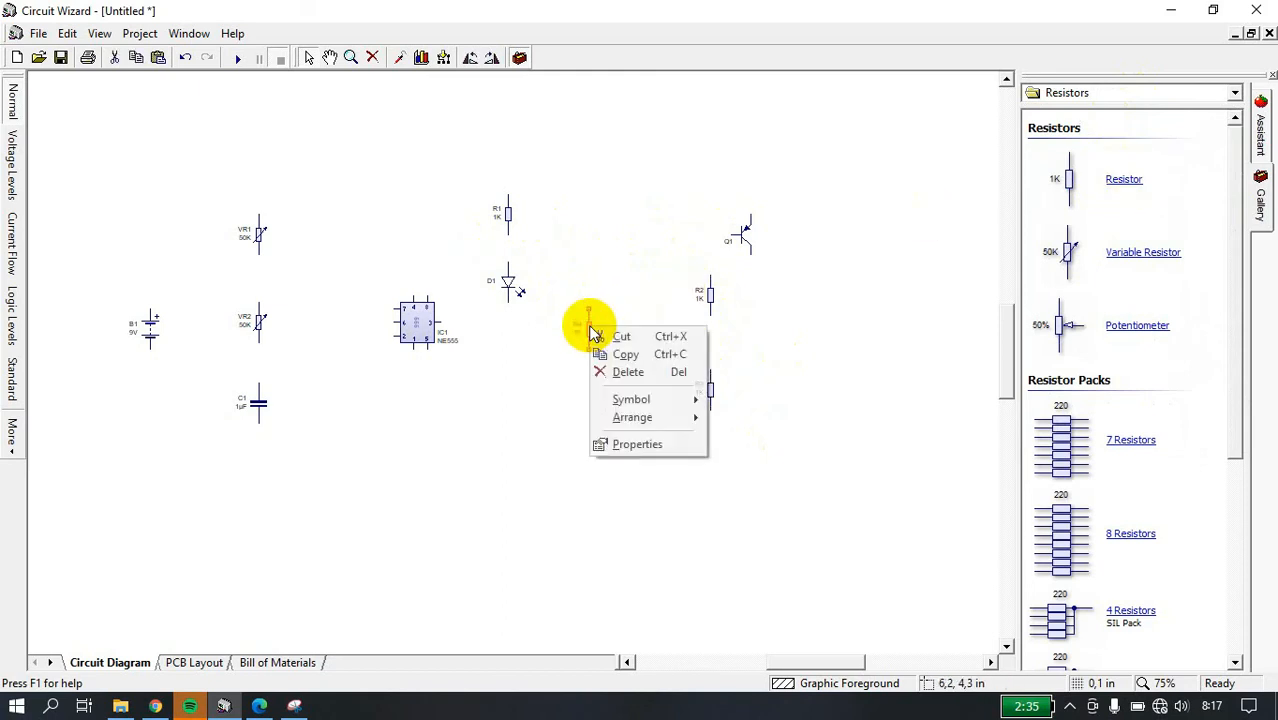
left_click(472, 58)
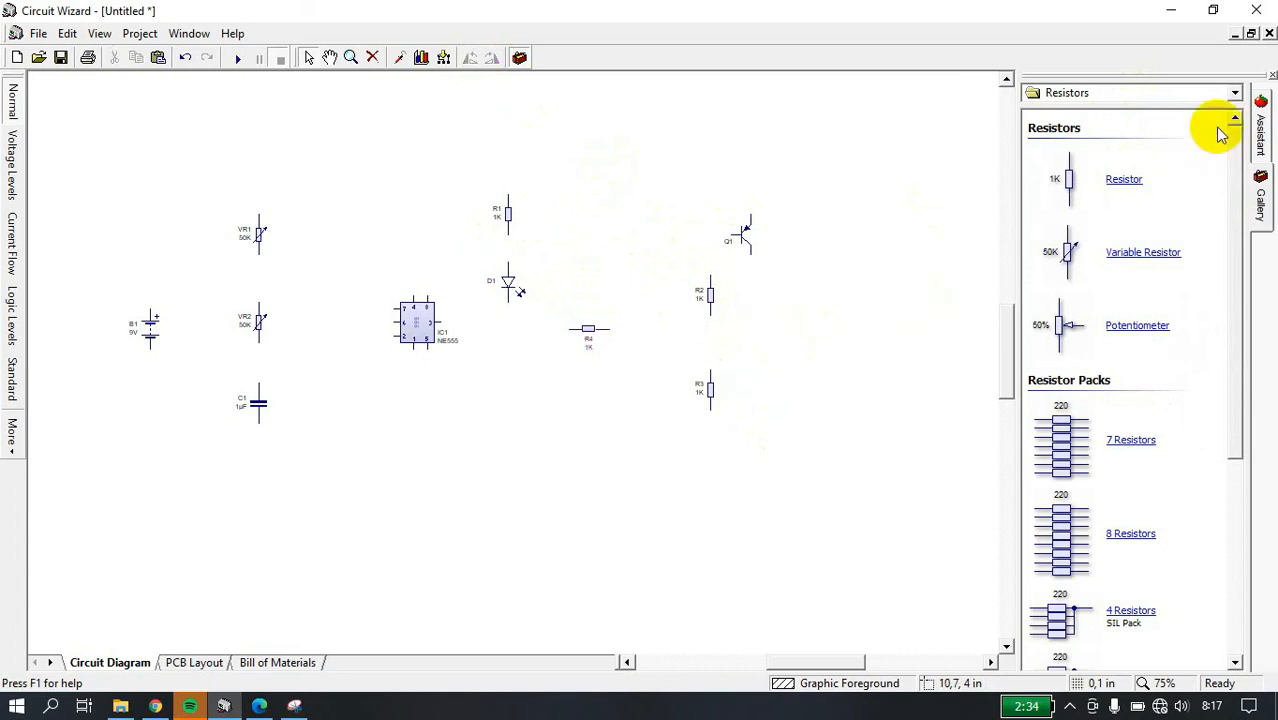
- Browse the component gallery's passive, integrated circuit, electromagnetic and input component categories
left_click(1234, 92)
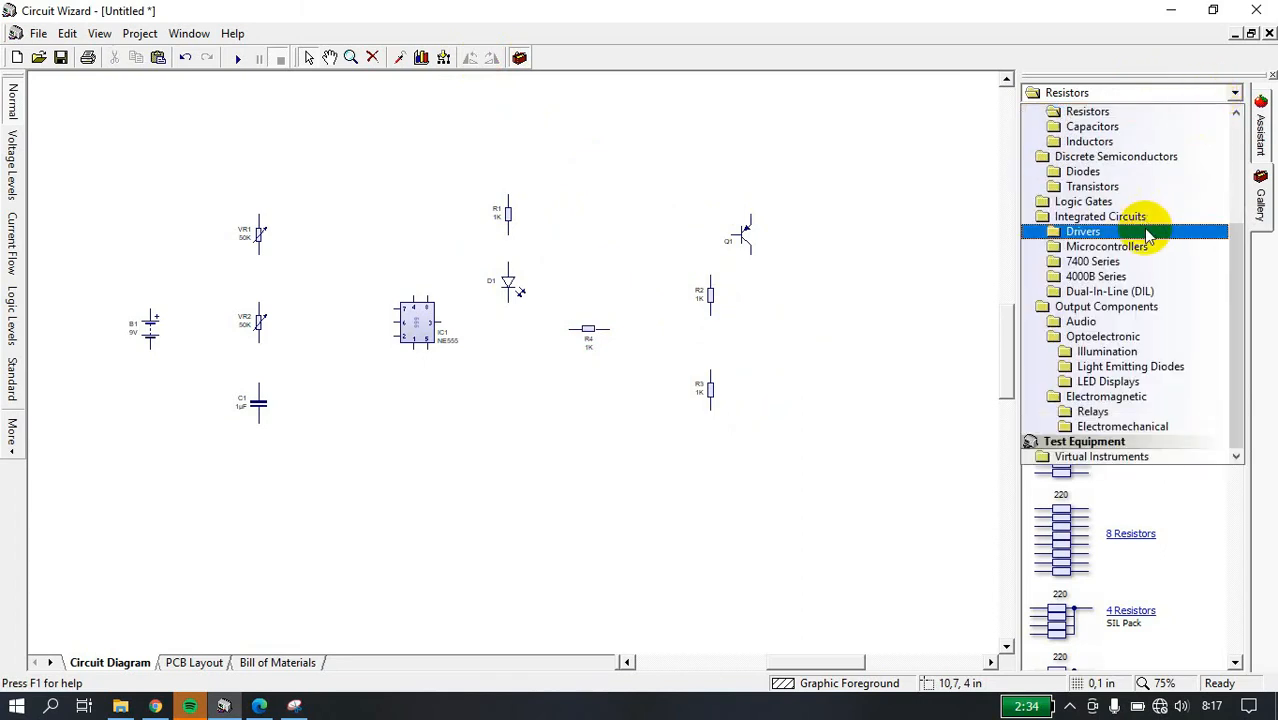
scroll(1148, 237, "up", 4)
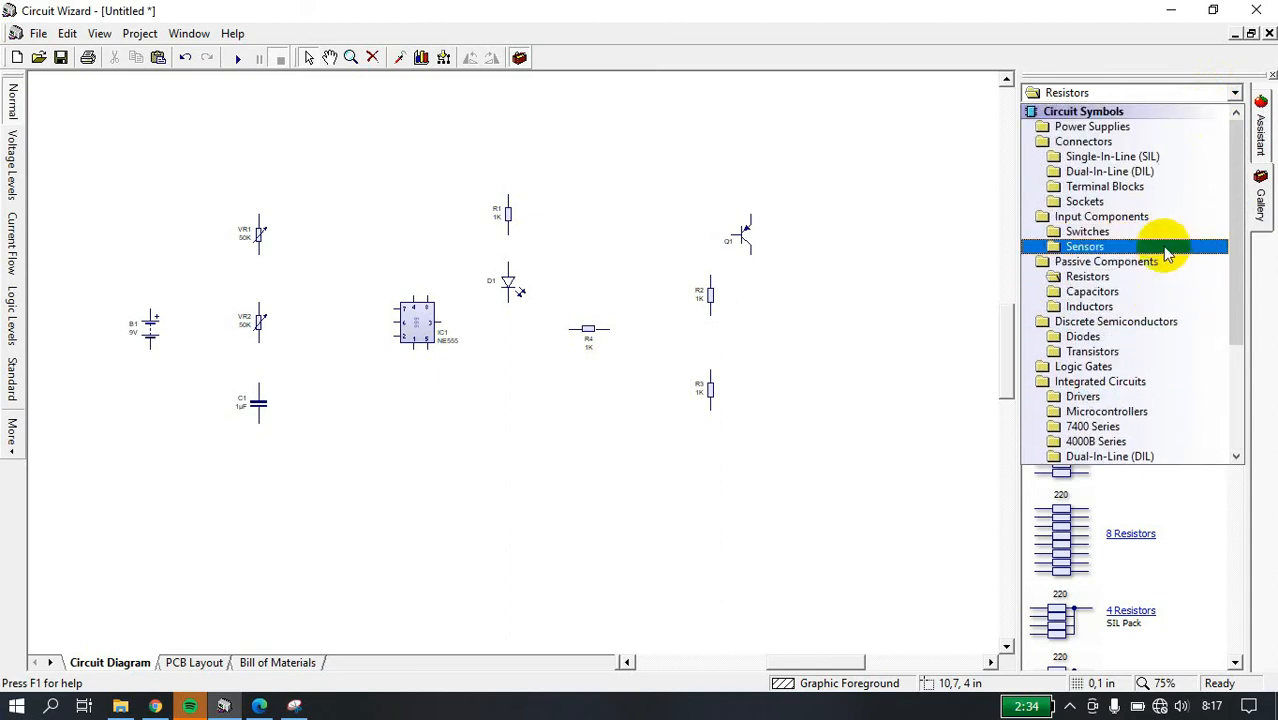
left_click(1147, 250)
scroll(1145, 253, "down", 2)
scroll(1155, 362, "down", 2)
scroll(1152, 362, "up", 4)
left_click(1140, 96)
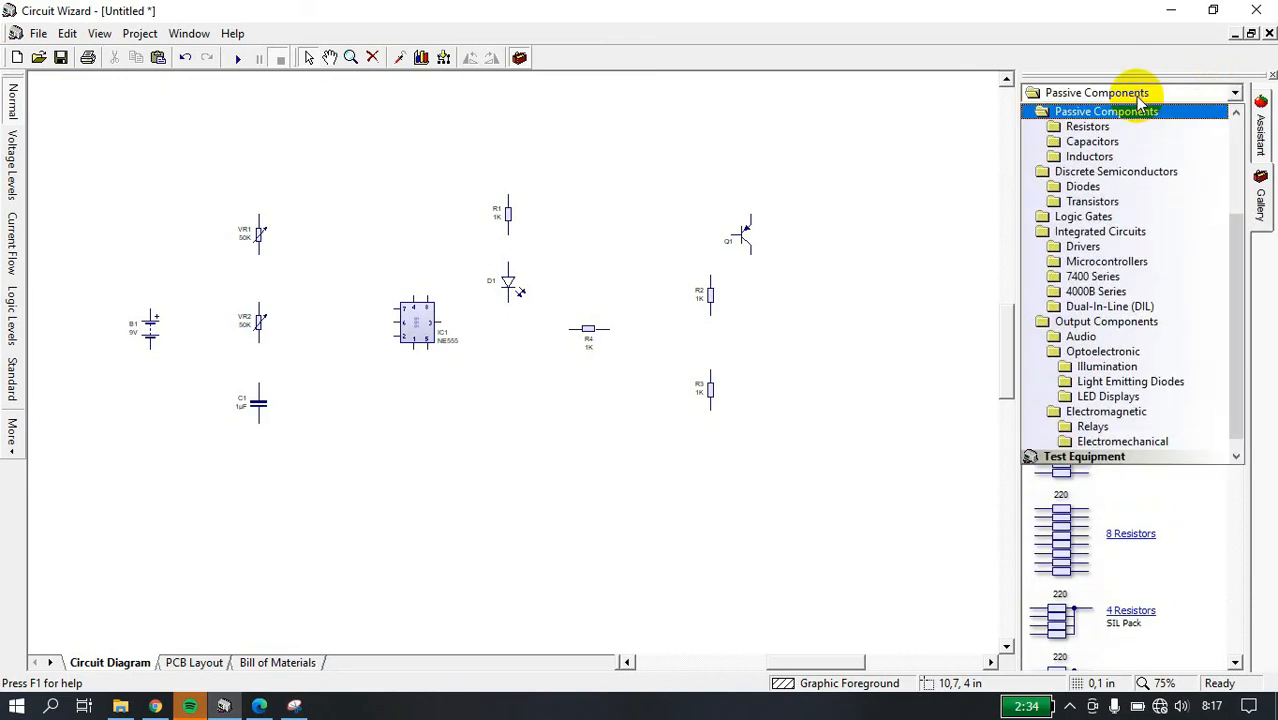
left_click(1141, 231)
scroll(1135, 295, "down", 2)
scroll(1133, 300, "up", 2)
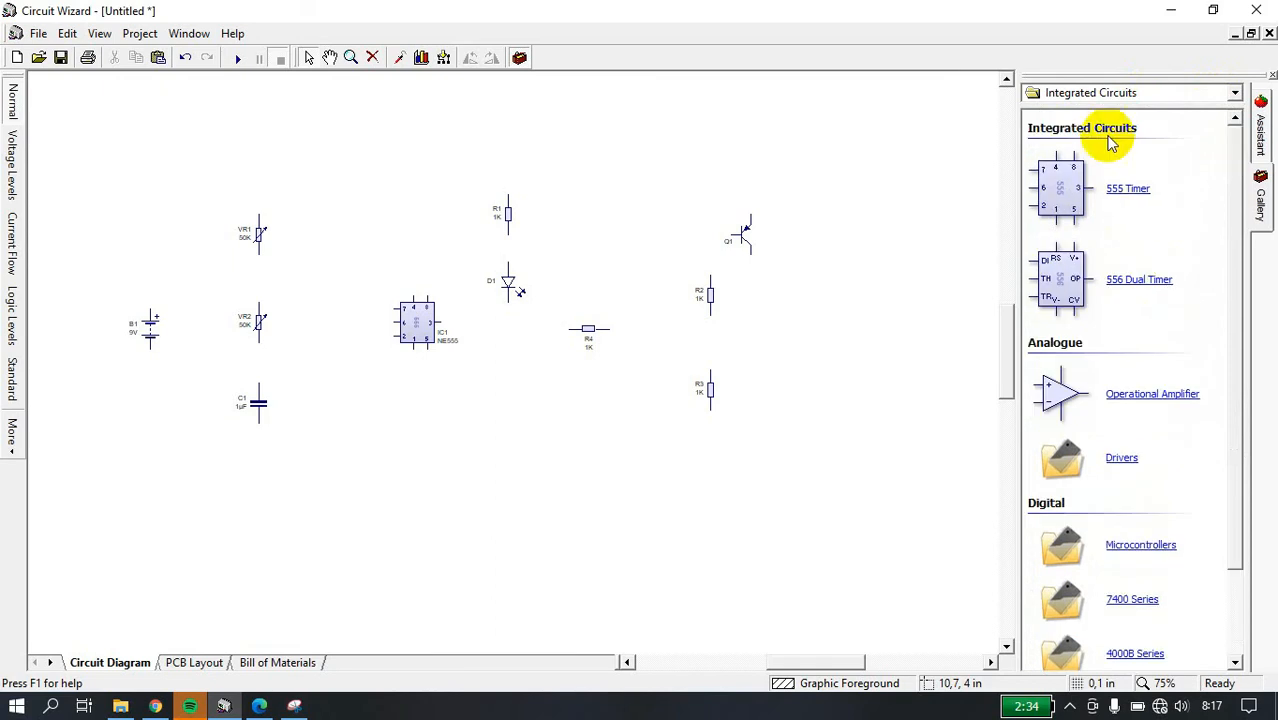
left_click(1100, 93)
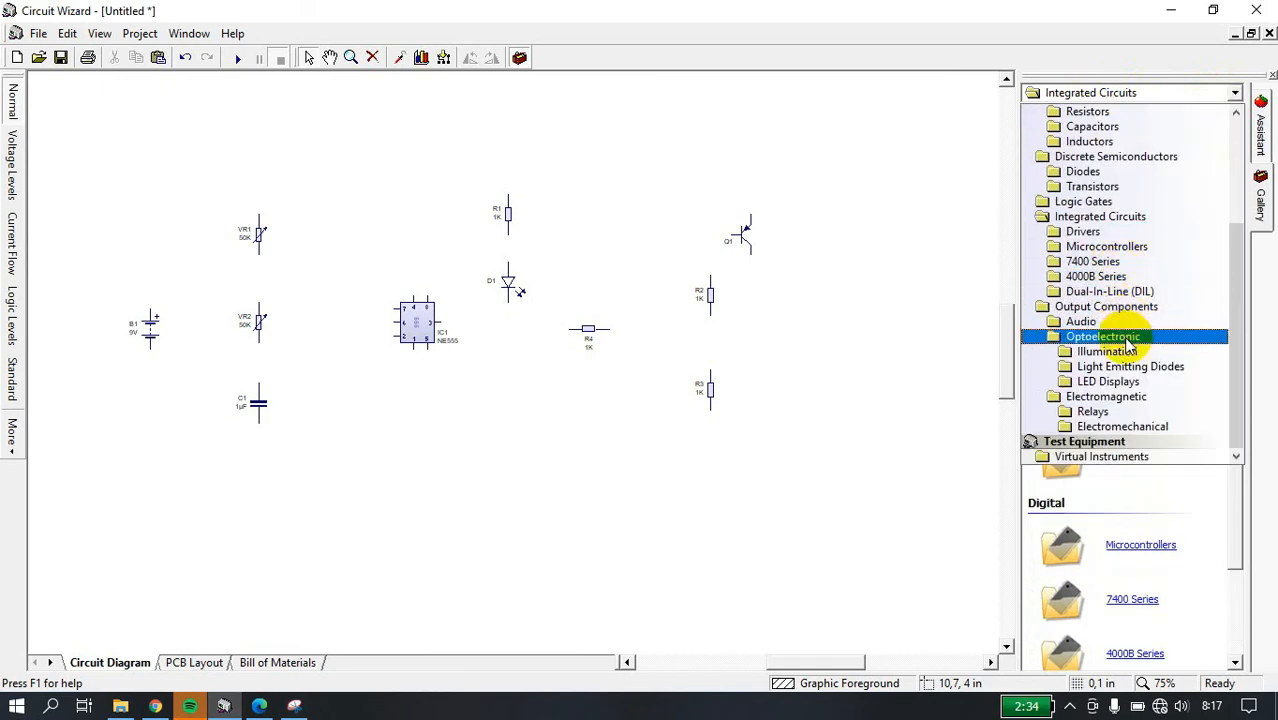
left_click(1131, 405)
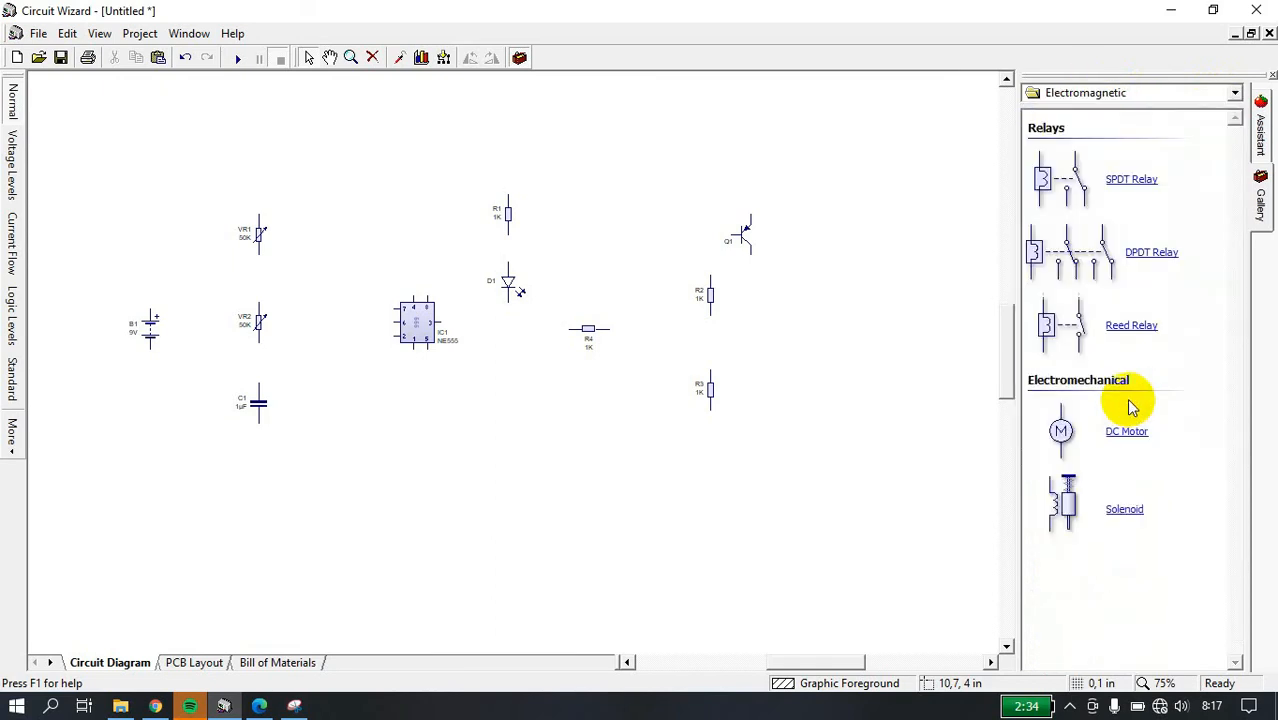
left_click(1061, 92)
scroll(1116, 180, "up", 4)
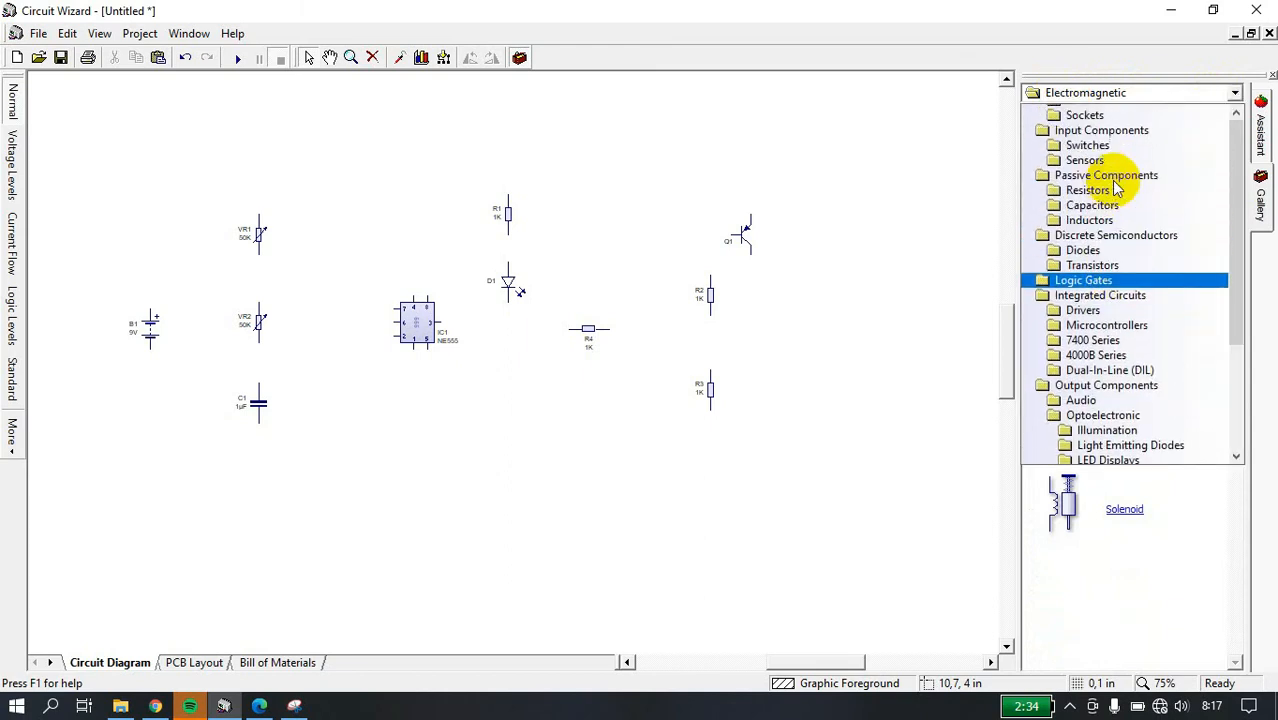
left_click(1127, 231)
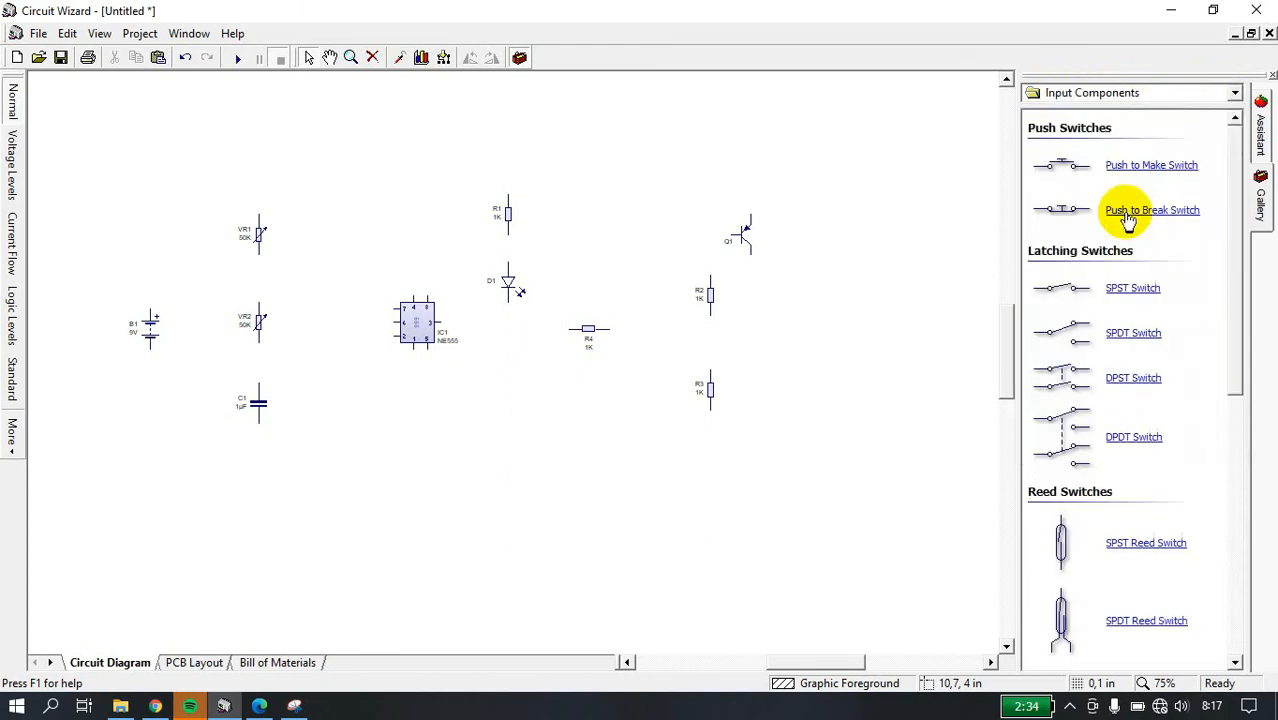
scroll(1140, 280, "down", 2)
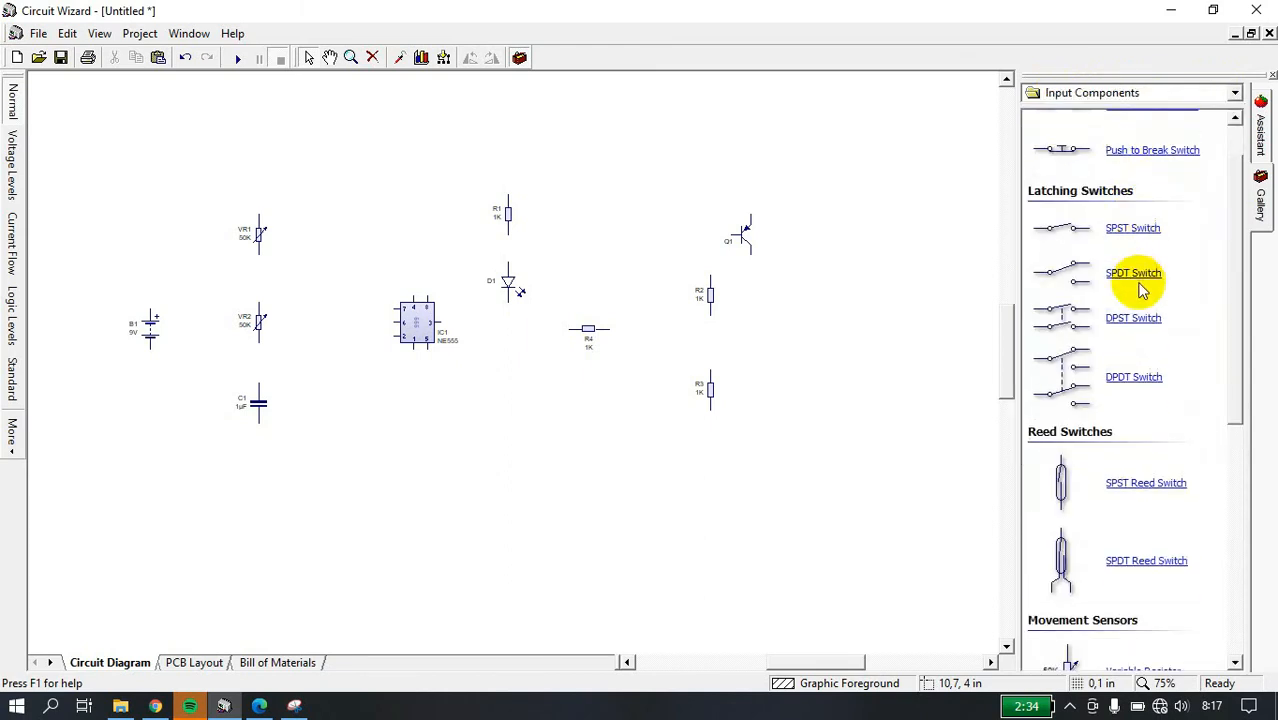
scroll(1142, 288, "down", 5)
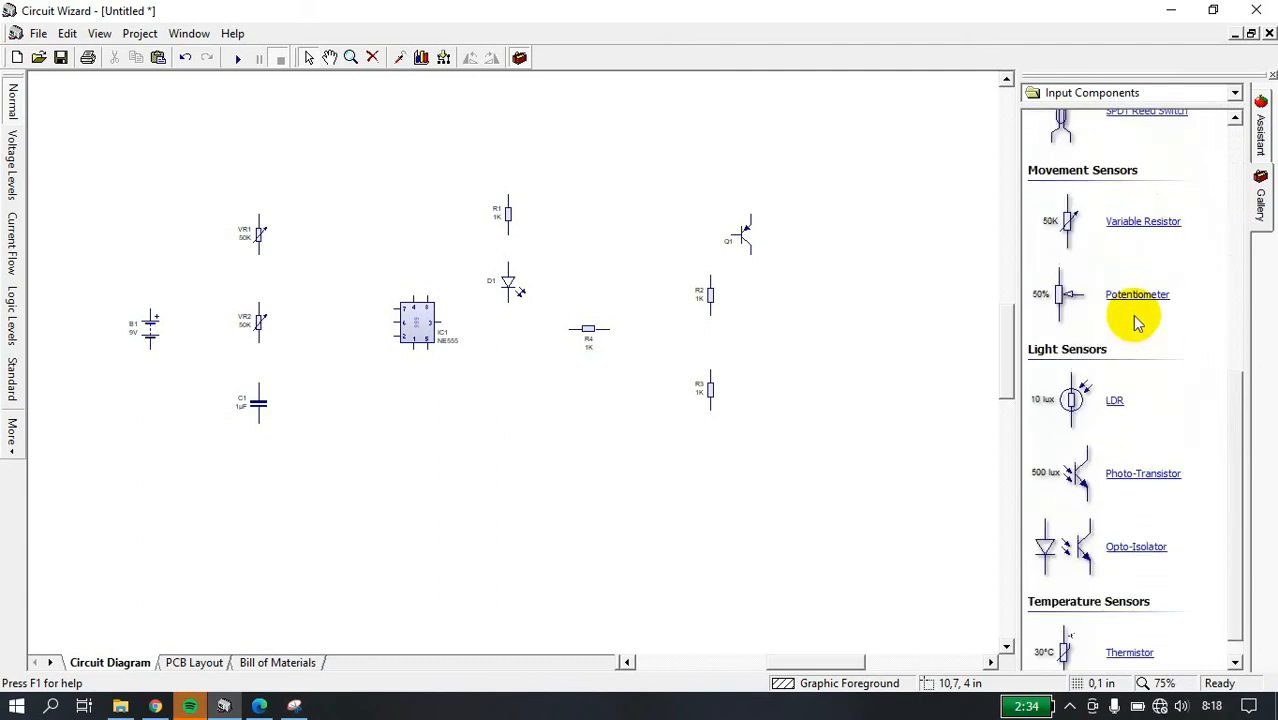
scroll(1136, 318, "up", 6)
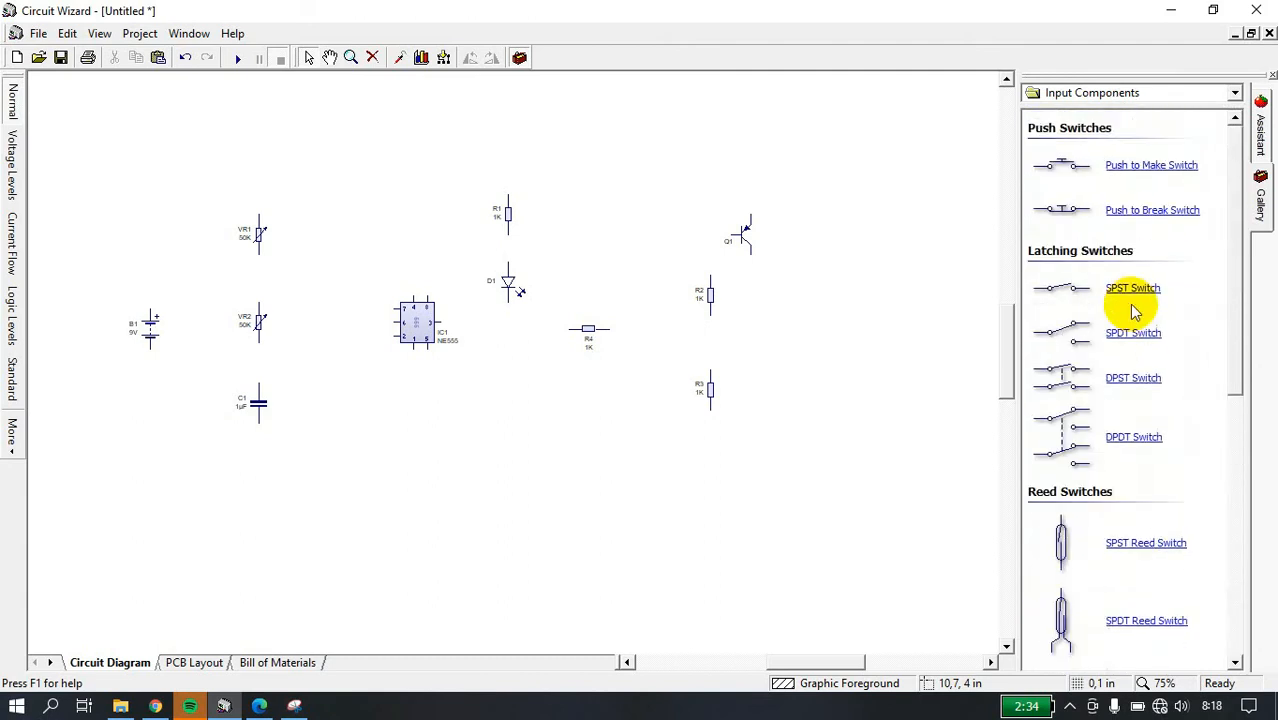
left_click(1170, 93)
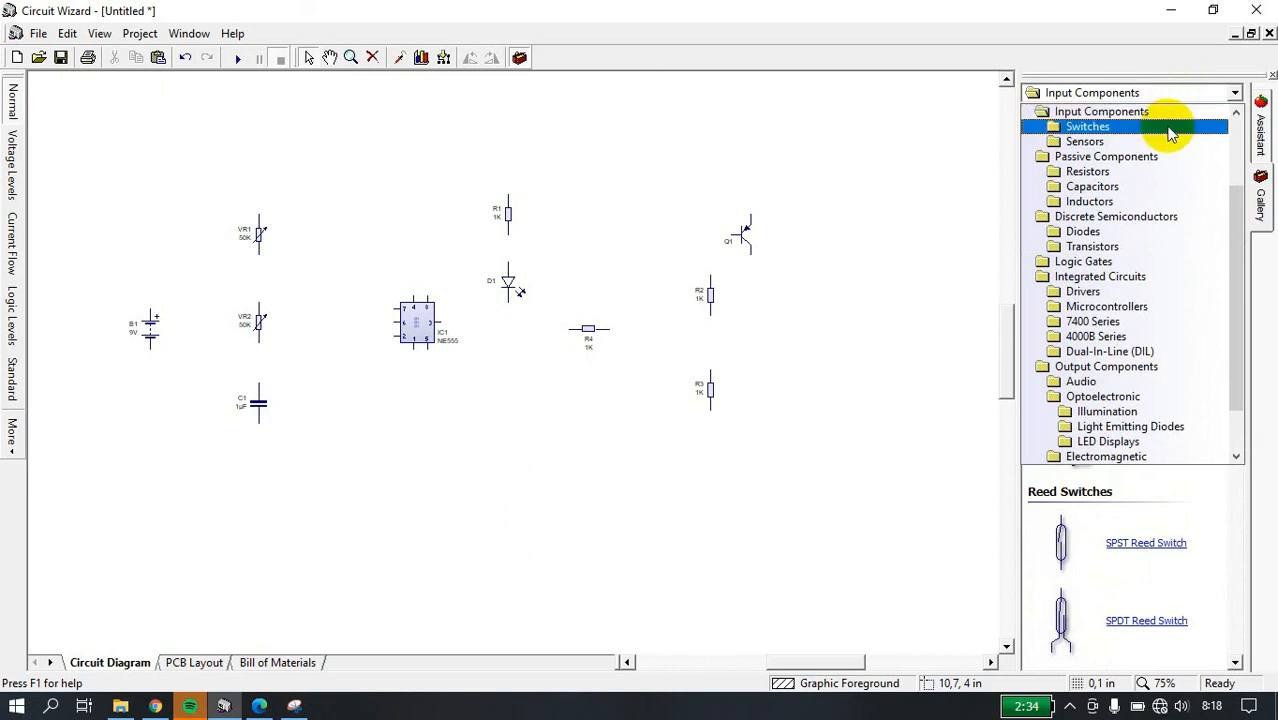
left_click(1160, 158)
scroll(1140, 220, "down", 8)
scroll(1135, 263, "down", 5)
scroll(1130, 263, "up", 1)
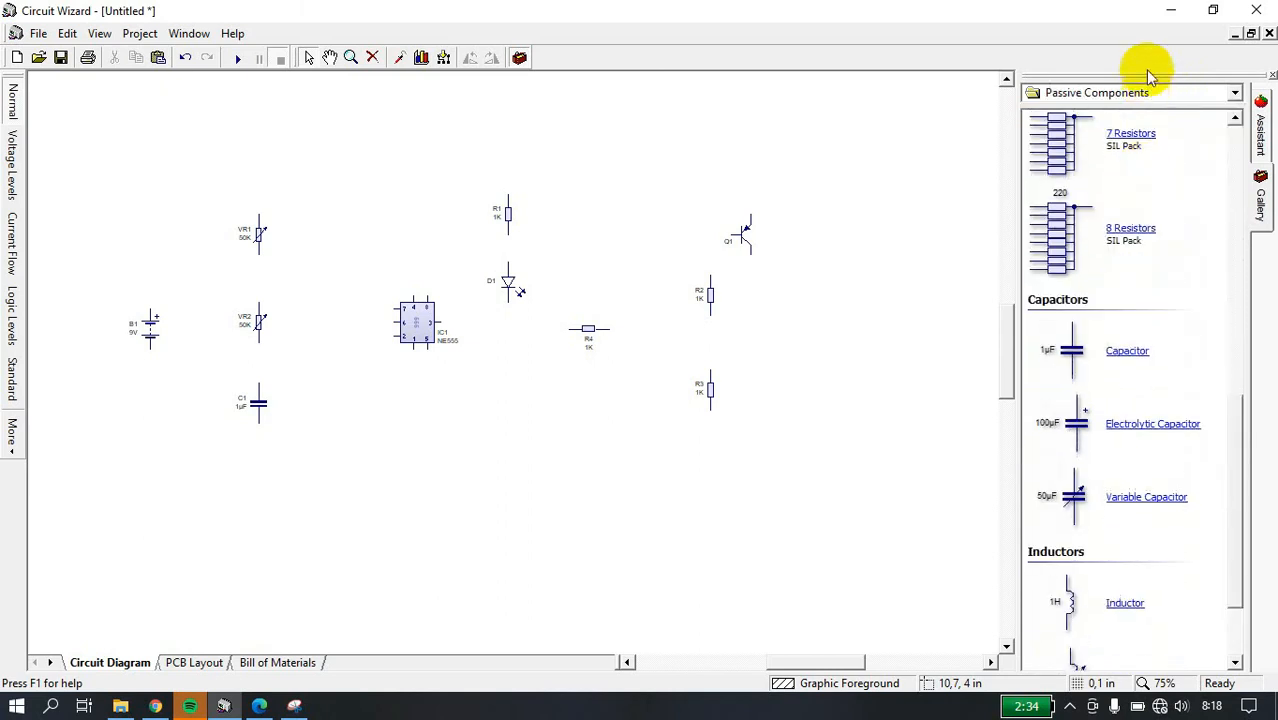
- Place an N Channel MOSFET below transistor Q1, to the right of resistors R2 and R3
left_click(1150, 88)
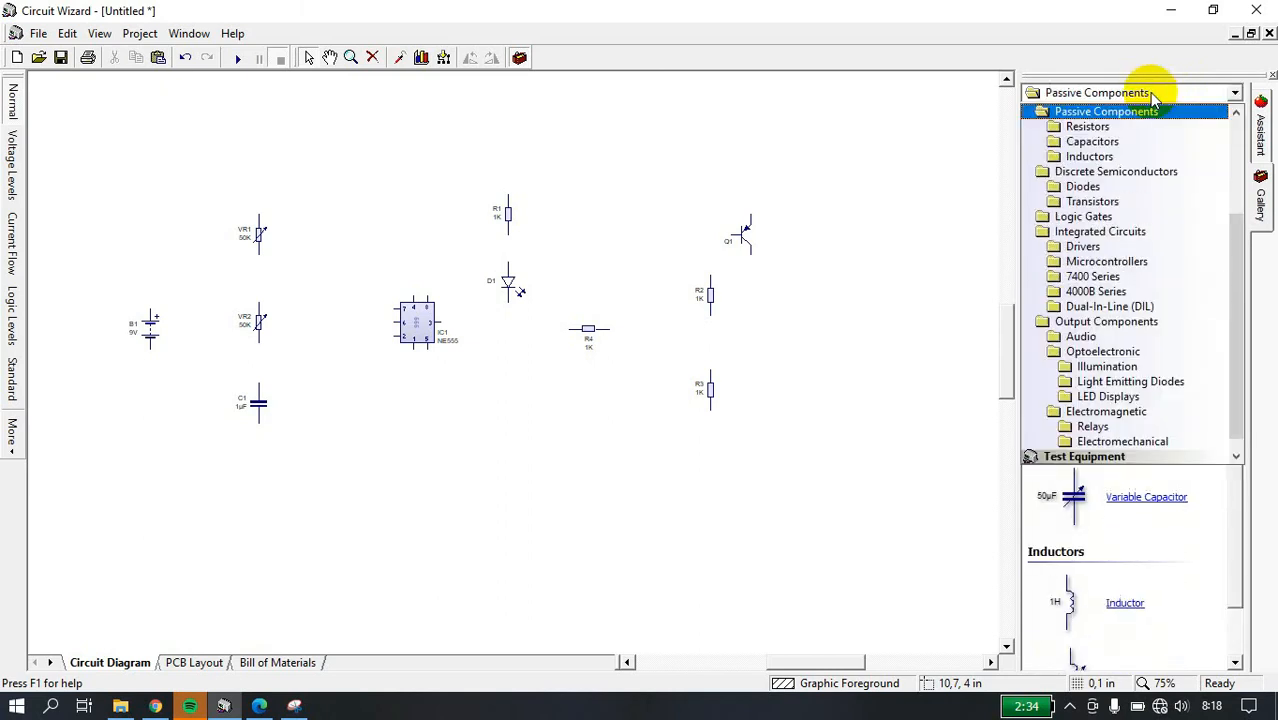
left_click(1167, 175)
scroll(1168, 340, "down", 1)
scroll(1170, 360, "down", 3)
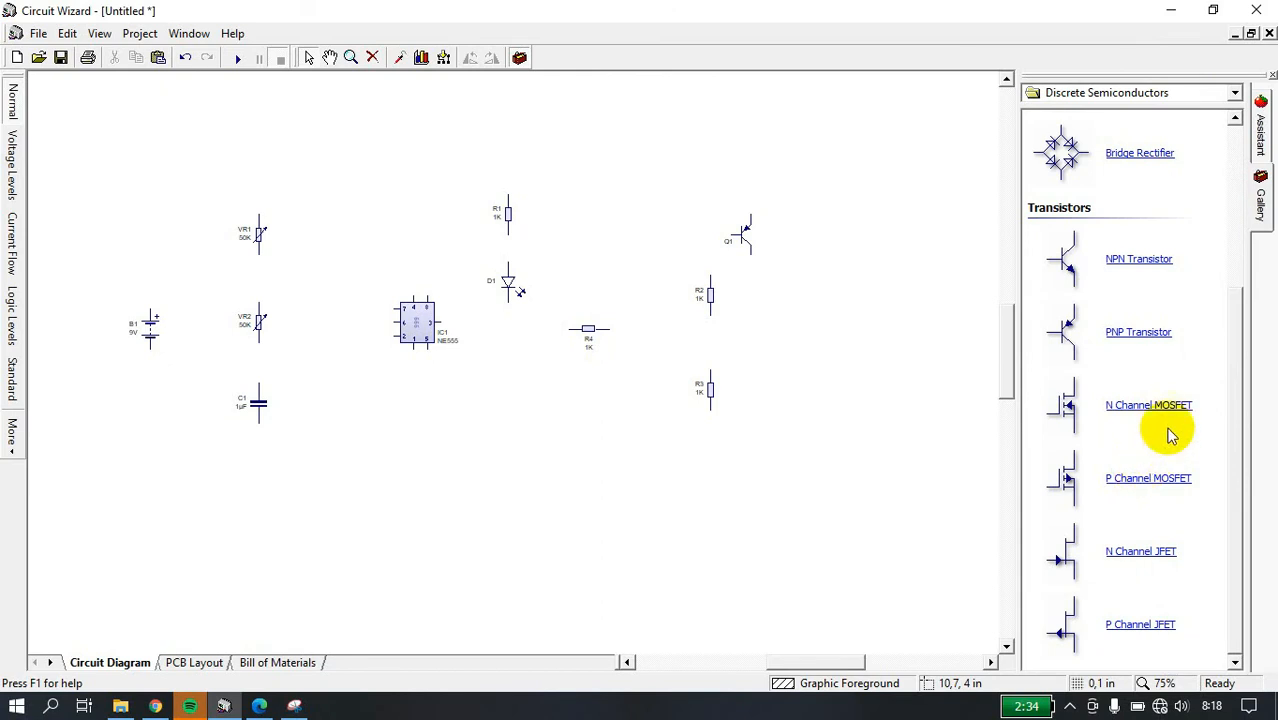
left_click_drag(1172, 412, 786, 348)
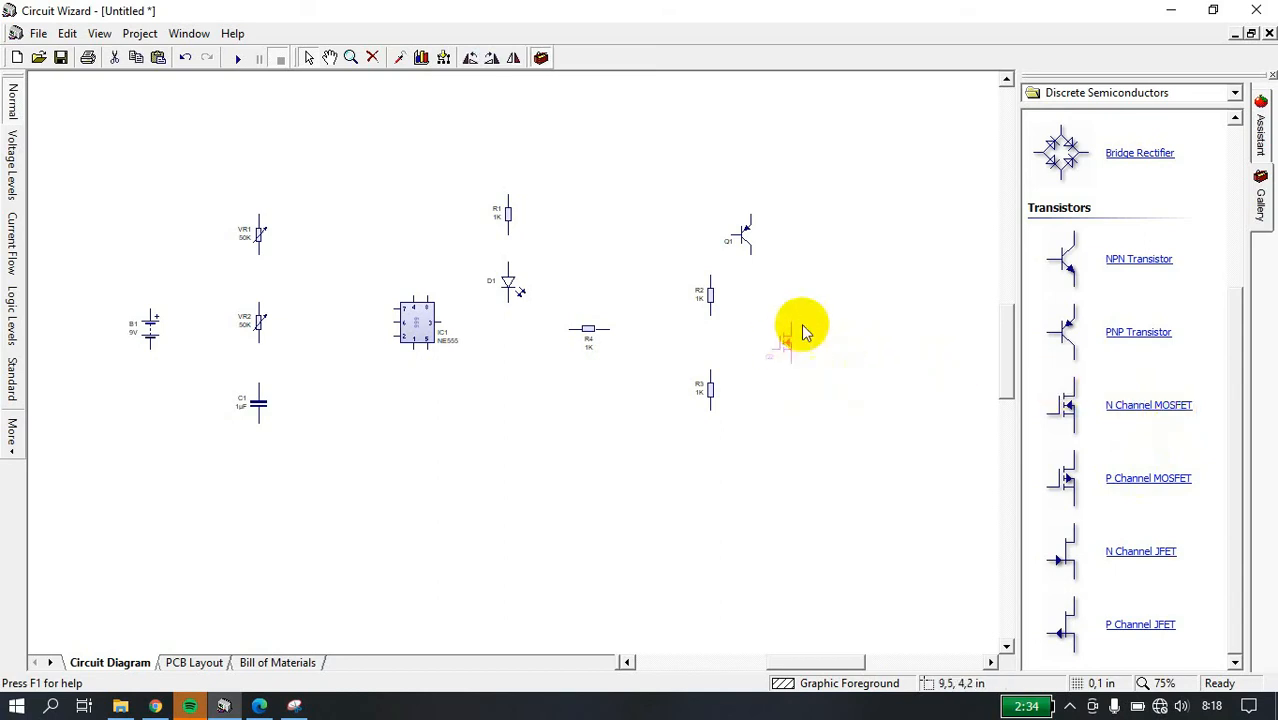
- Look through the gallery's single-in-line, dual-in-line, socket and switch components
left_click(1125, 93)
scroll(1113, 235, "up", 4)
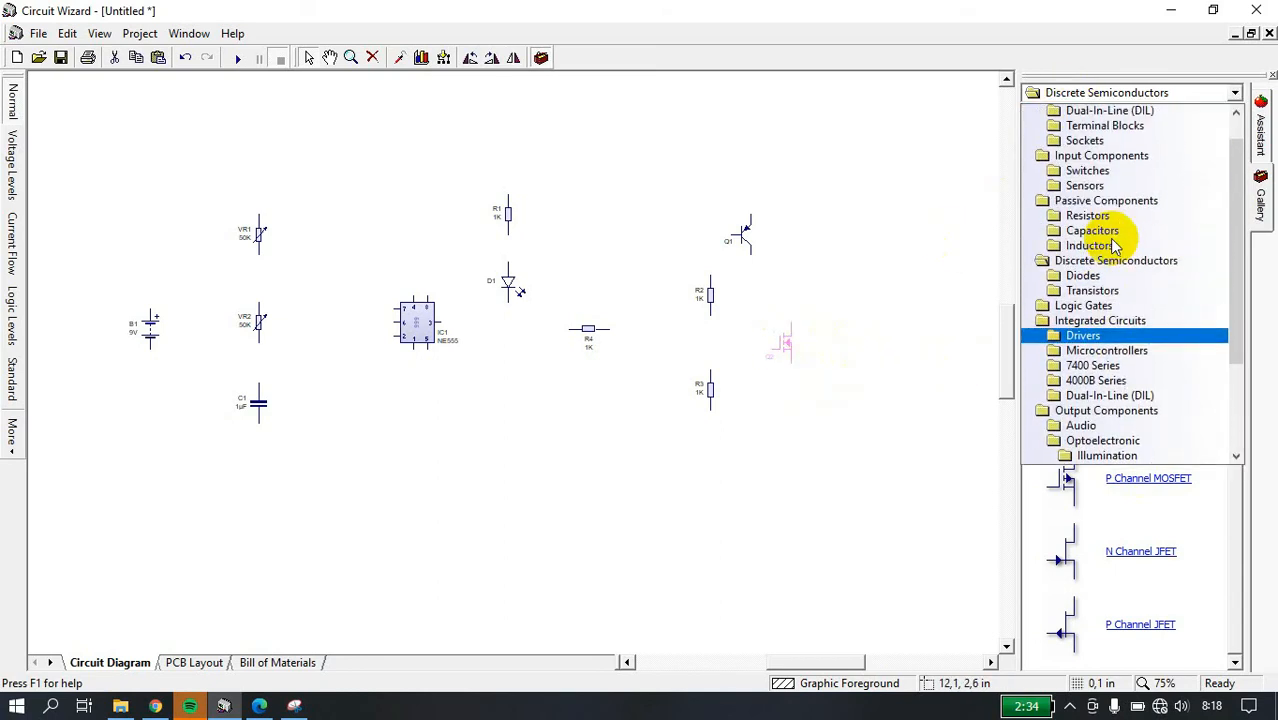
left_click(1080, 157)
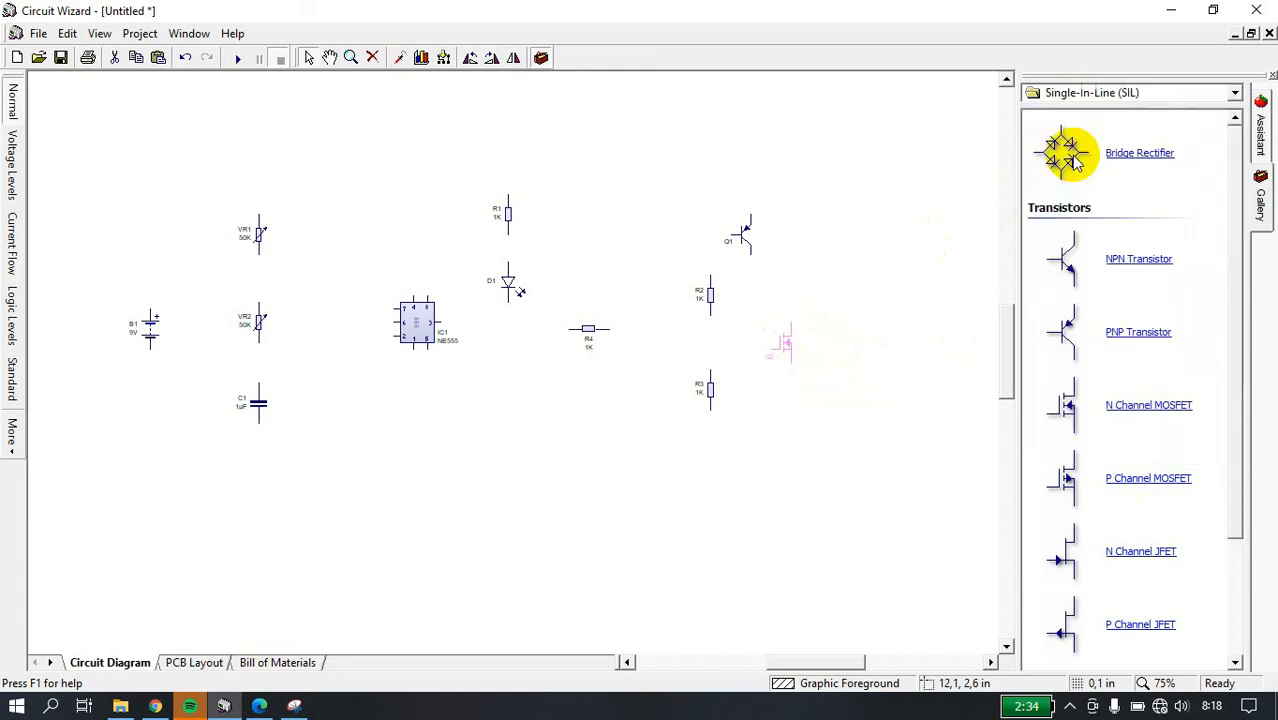
left_click(1118, 95)
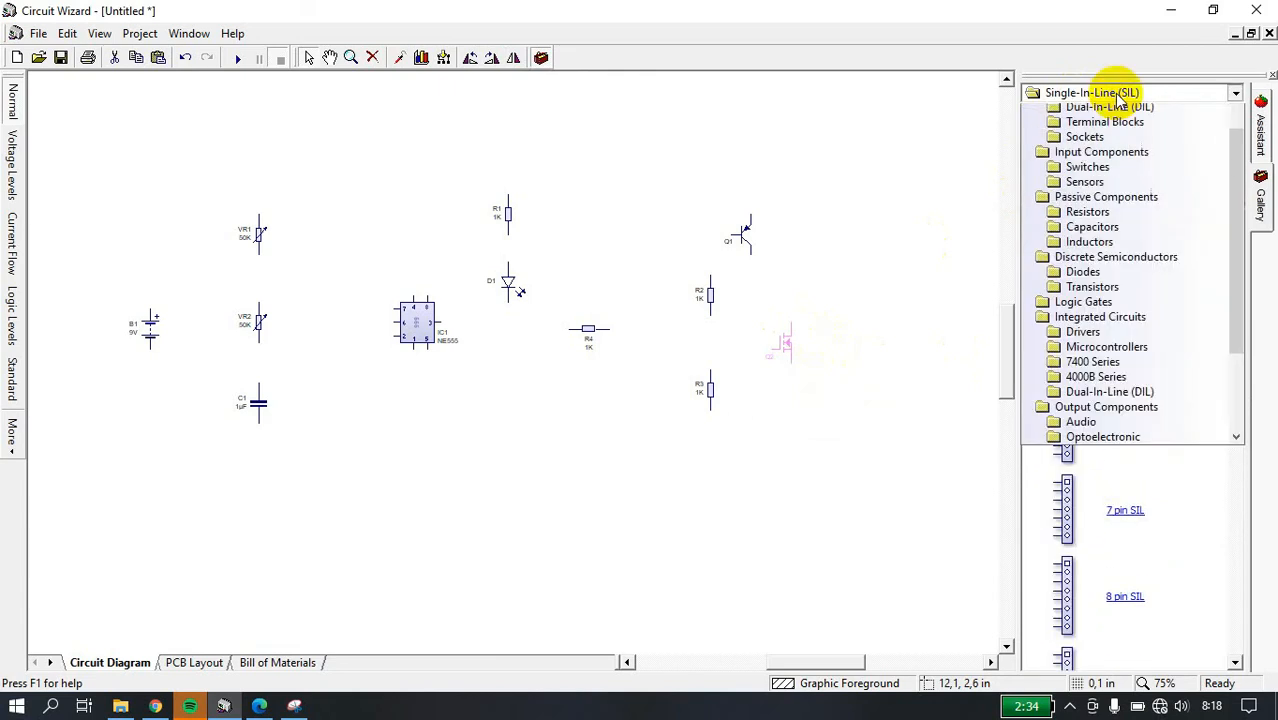
left_click(1118, 130)
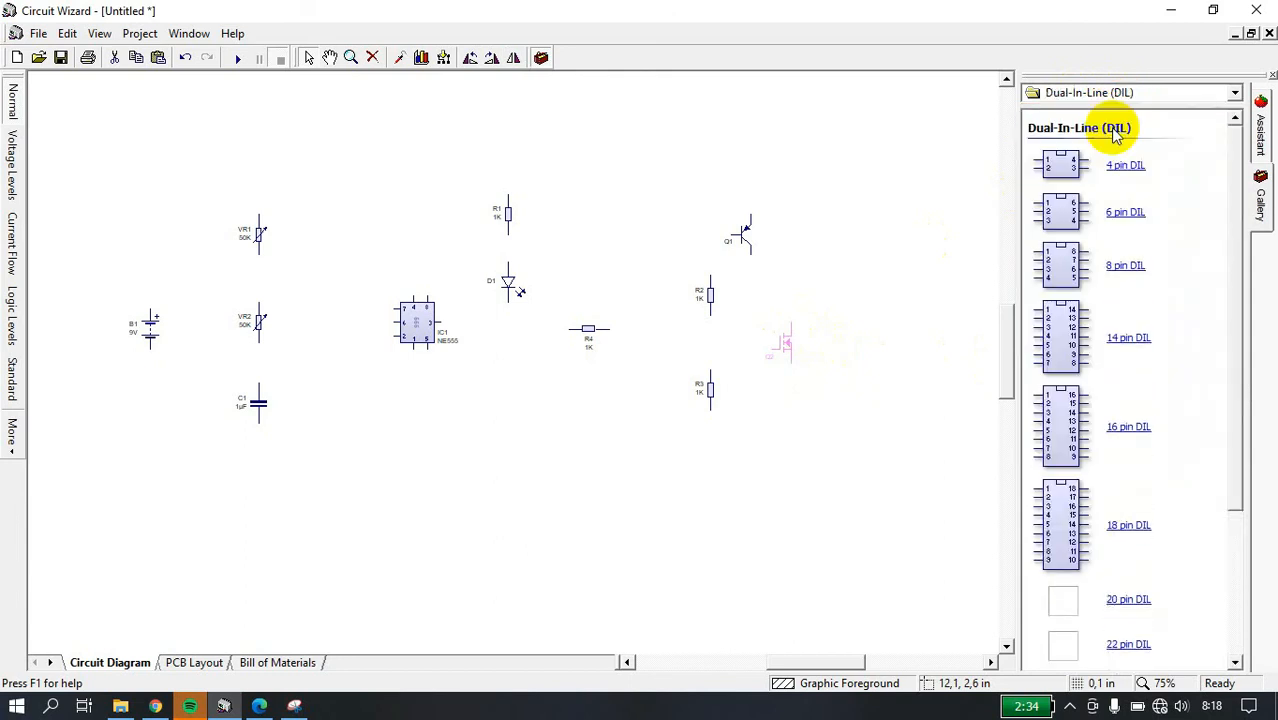
left_click(1121, 94)
scroll(1132, 163, "up", 1)
scroll(1132, 163, "up", 2)
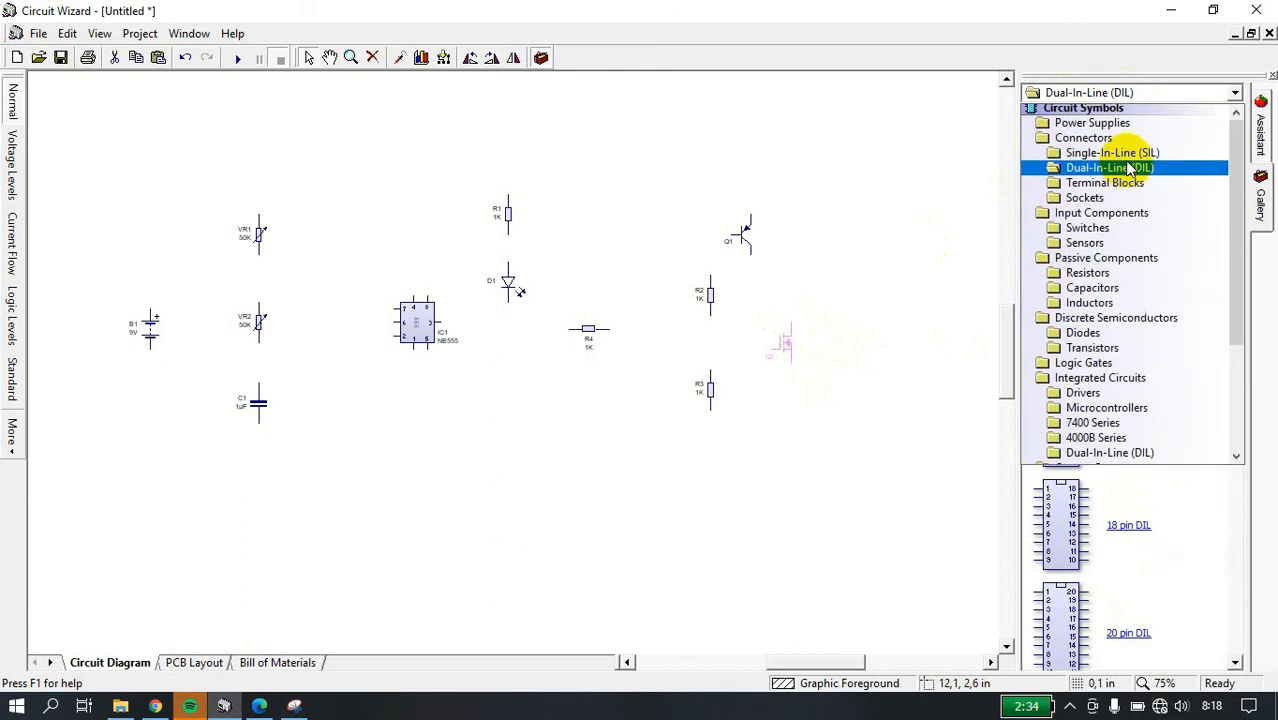
left_click(1135, 200)
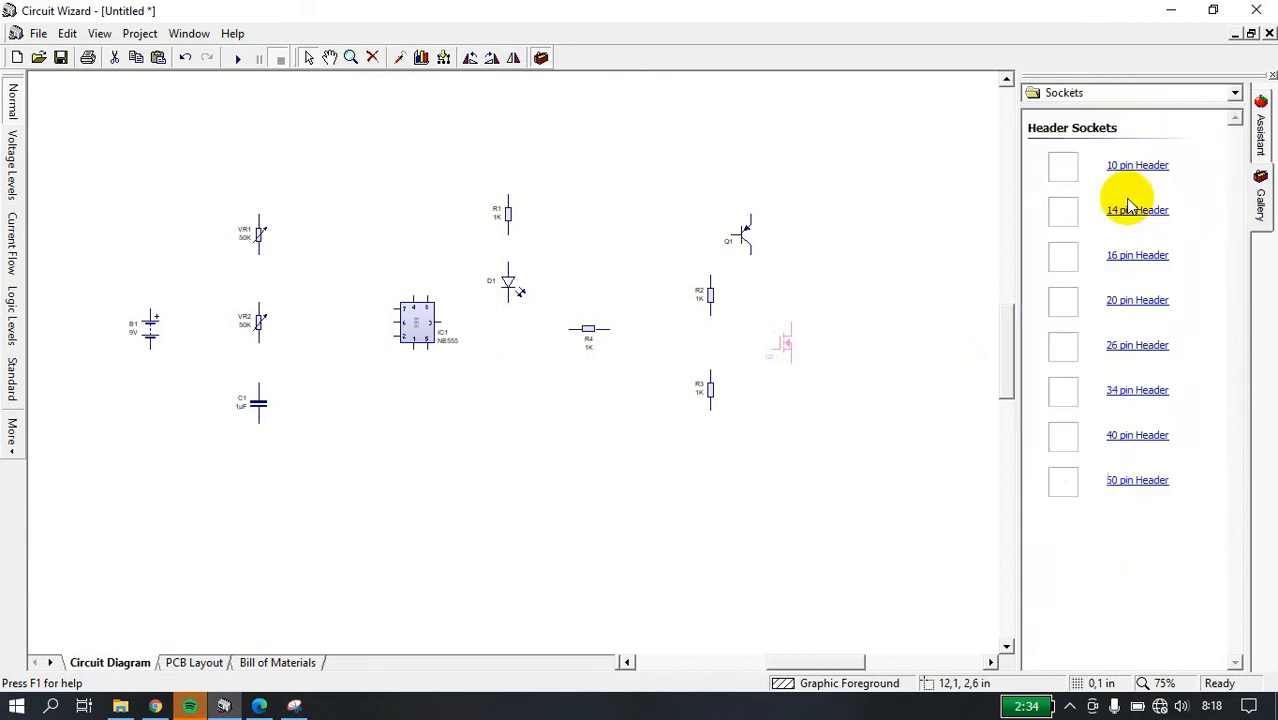
left_click(1117, 95)
left_click(1115, 141)
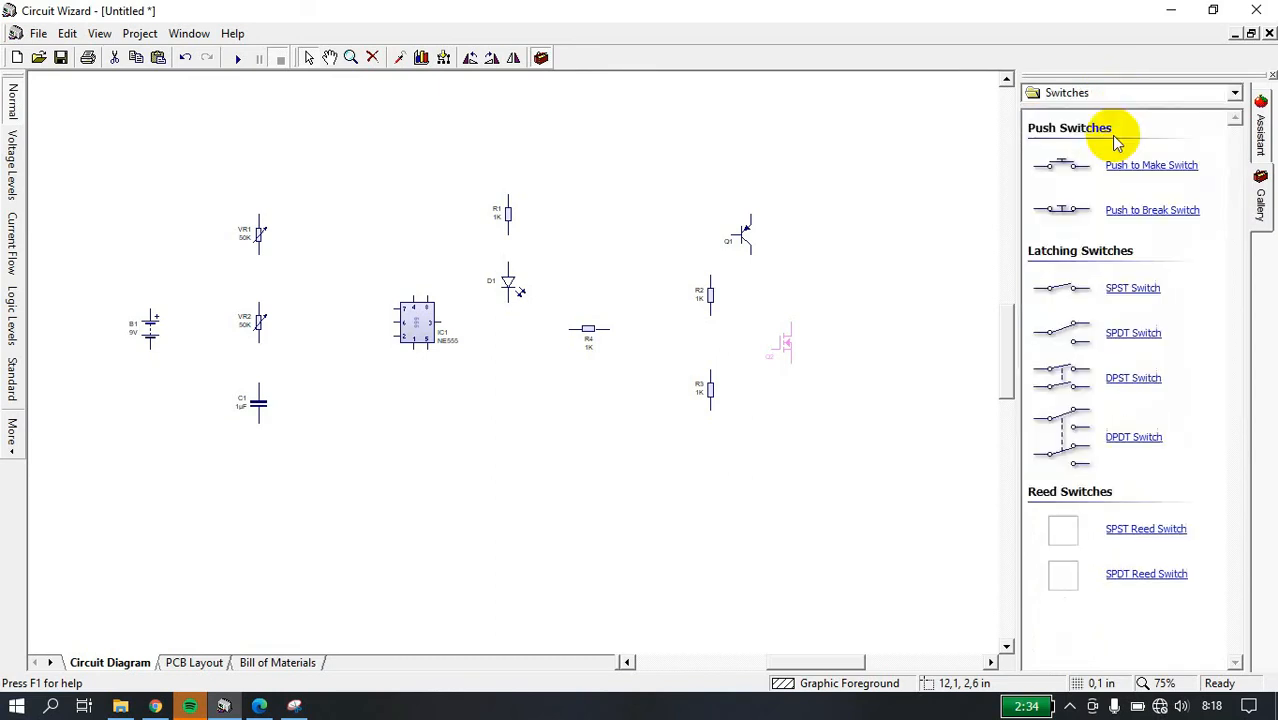
- Place a 2 pin SIL connector to the right of transistor Q1, above MOSFET Q2
left_click(1124, 93)
scroll(1124, 120, "up", 3)
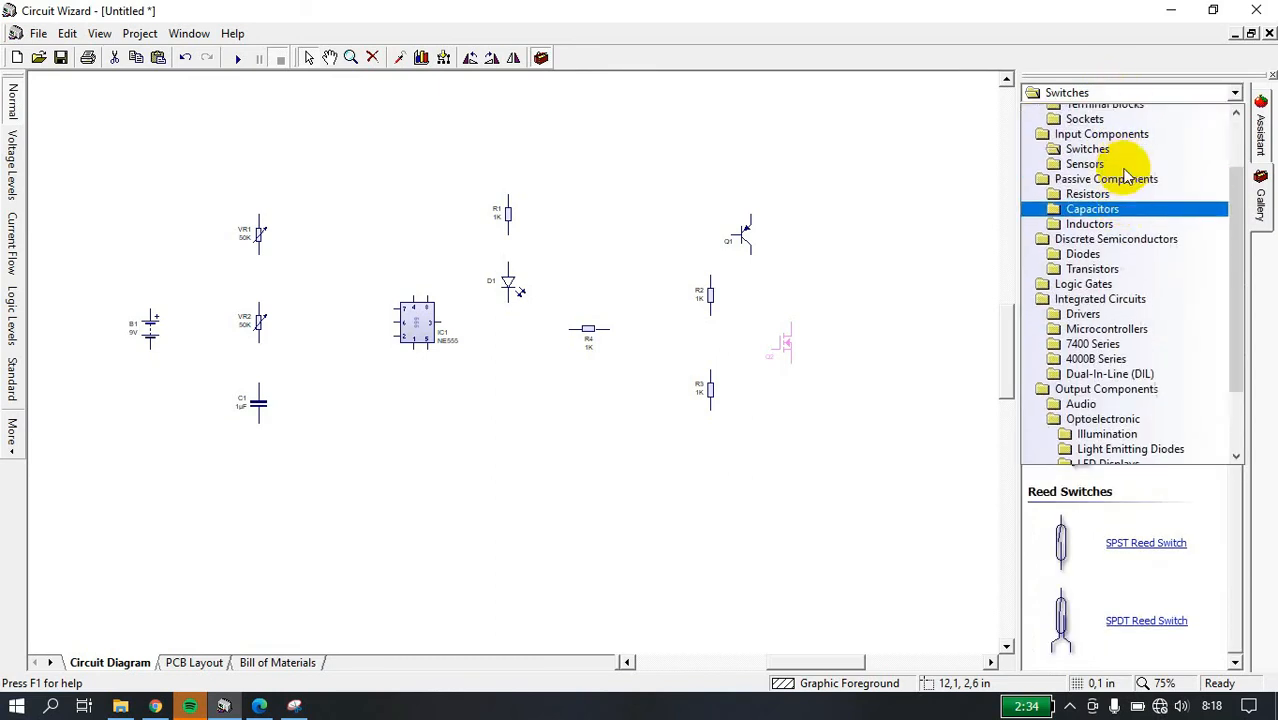
left_click(1134, 158)
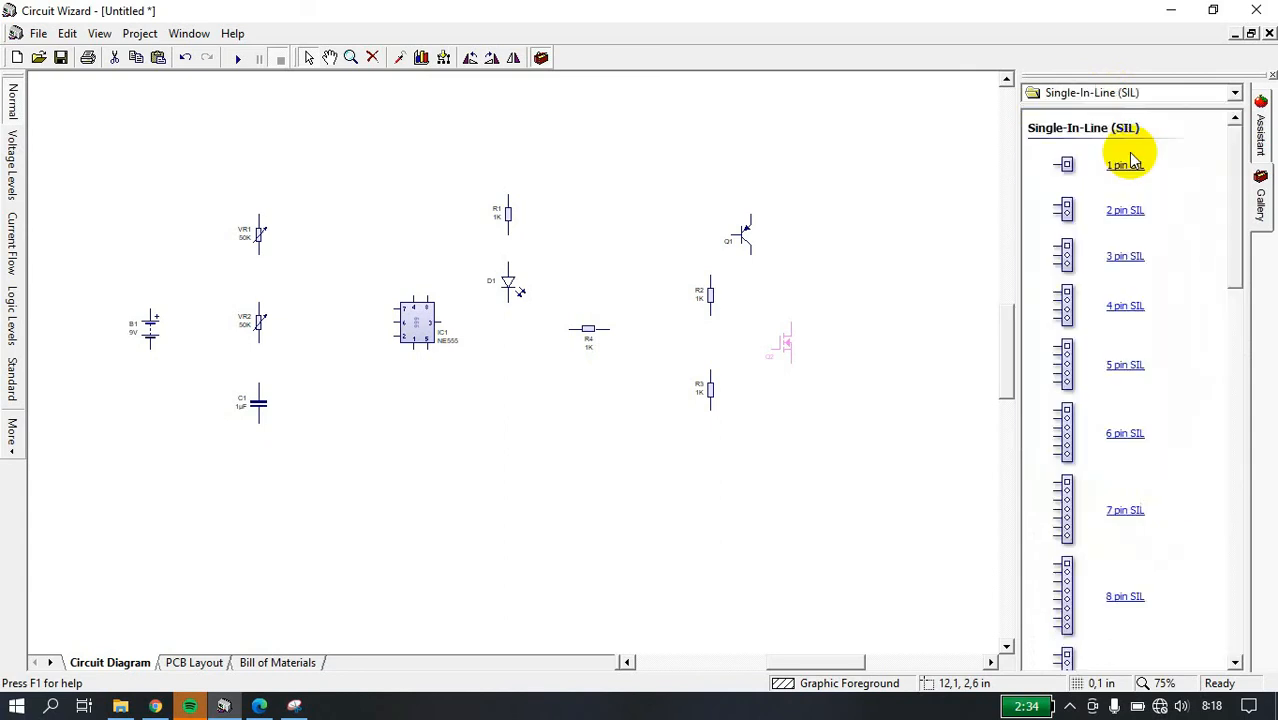
left_click_drag(1063, 208, 845, 276)
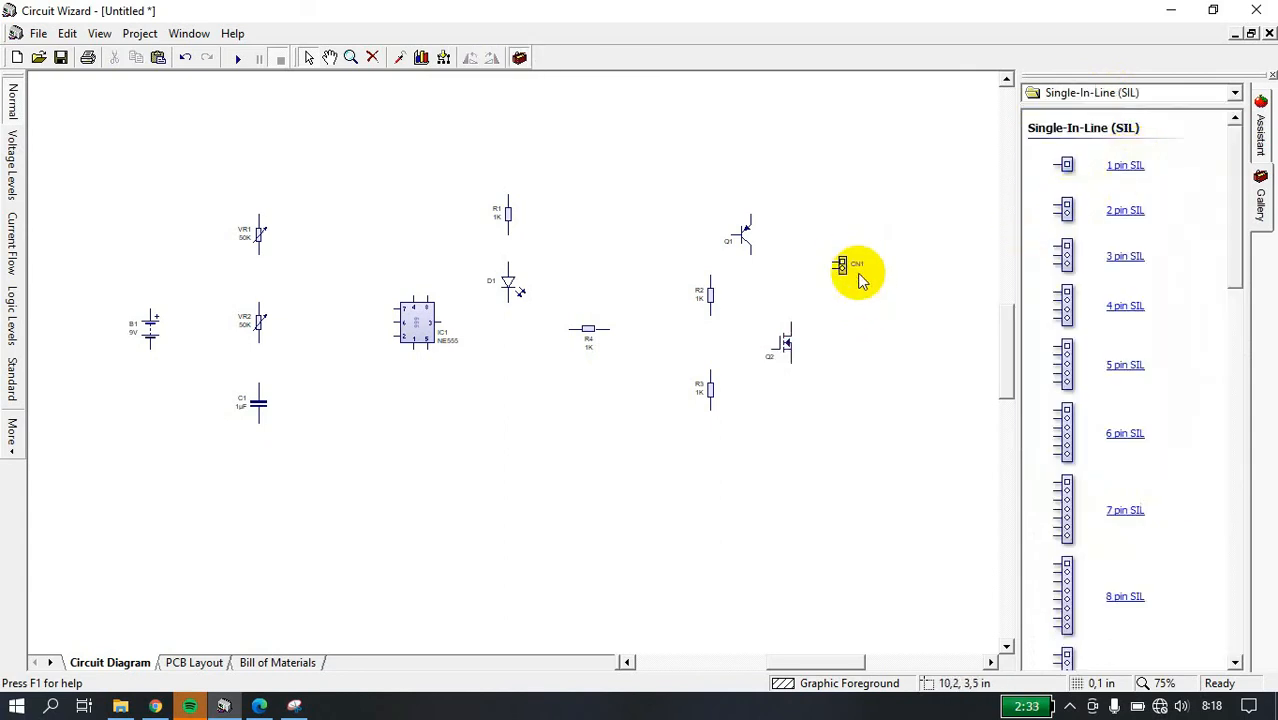
- Move VR1, VR2 and C1 slightly closer to battery B1, and shift the 555 timer IC1 nearer to them
scroll(862, 285, "up", 2)
scroll(858, 268, "down", 1)
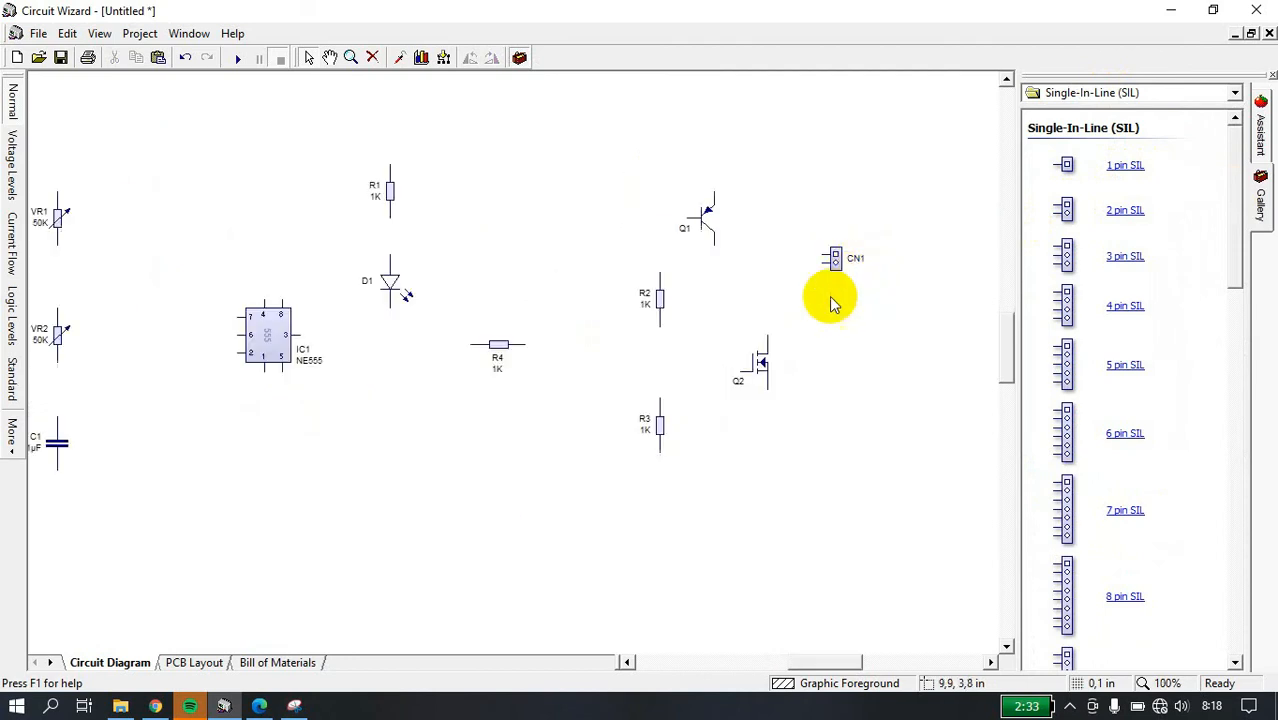
scroll(835, 295, "down", 1)
left_click_drag(465, 328, 552, 333)
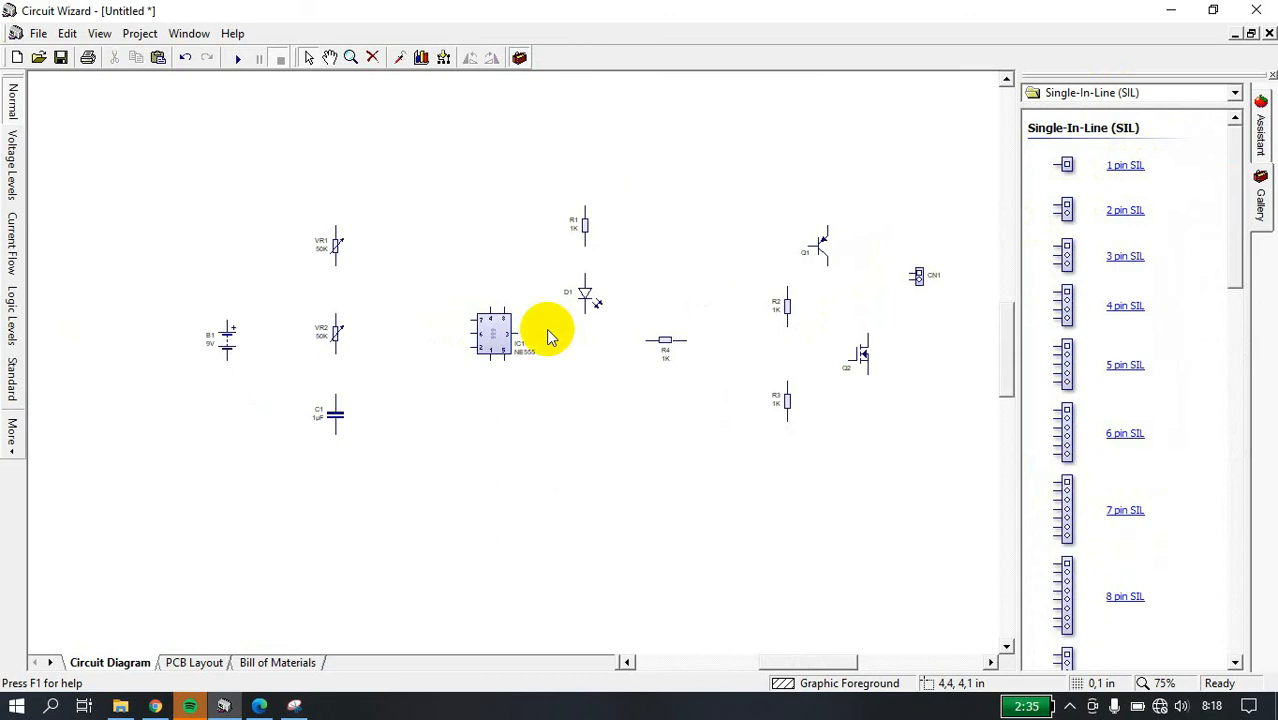
left_click_drag(262, 194, 378, 470)
mouse_move(337, 342)
left_mouse_down()
mouse_move(320, 331)
mouse_move(323, 349)
left_mouse_up()
left_click_drag(499, 329, 432, 332)
left_click(573, 157)
- Shift R1, D1 and R4 closer to the 555 timer, and move the Q1, Q2, R2, R3 and CN1 group in beside them
left_click_drag(525, 183, 640, 335)
left_click_drag(590, 298, 508, 300)
left_click_drag(665, 343, 565, 349)
left_click_drag(742, 194, 964, 428)
left_click_drag(788, 310, 640, 318)
left_click(725, 502)
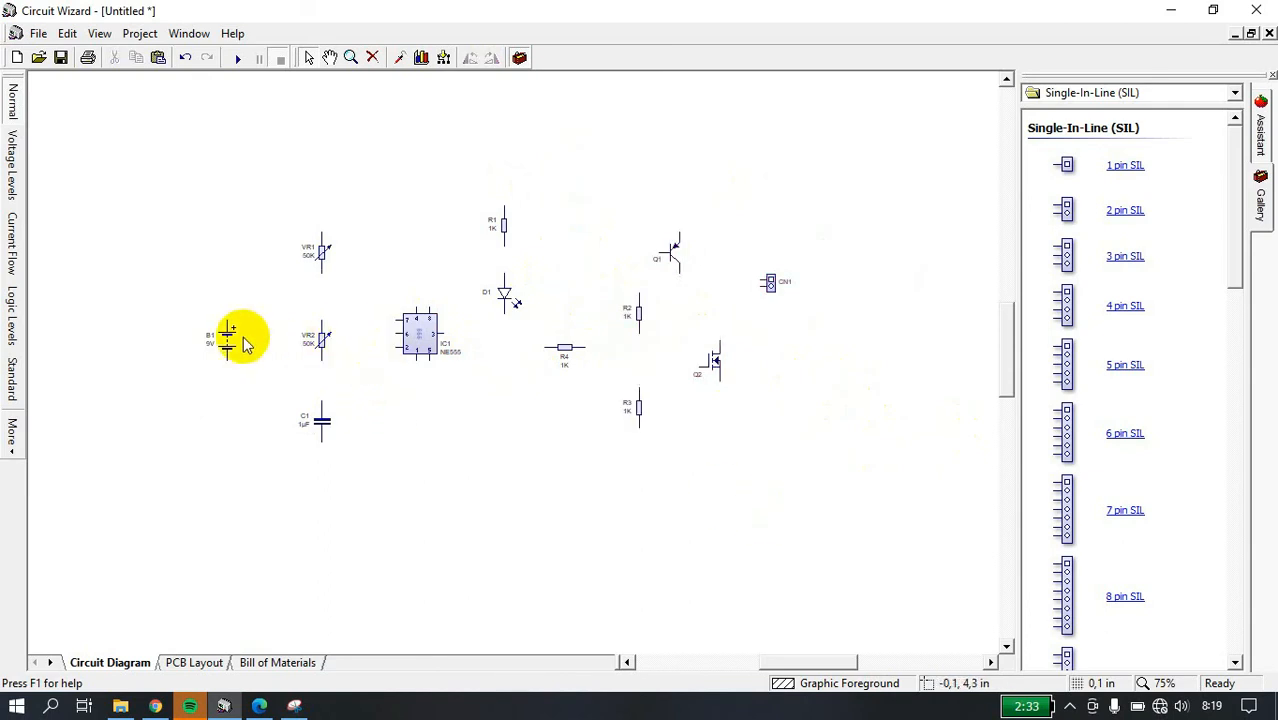
- Wire battery B1's positive terminal to the upper end of VR1 and to pin 4 of the 555 timer
mouse_move(227, 325)
left_mouse_down()
mouse_move(222, 183)
mouse_move(314, 191)
mouse_move(322, 237)
left_mouse_up()
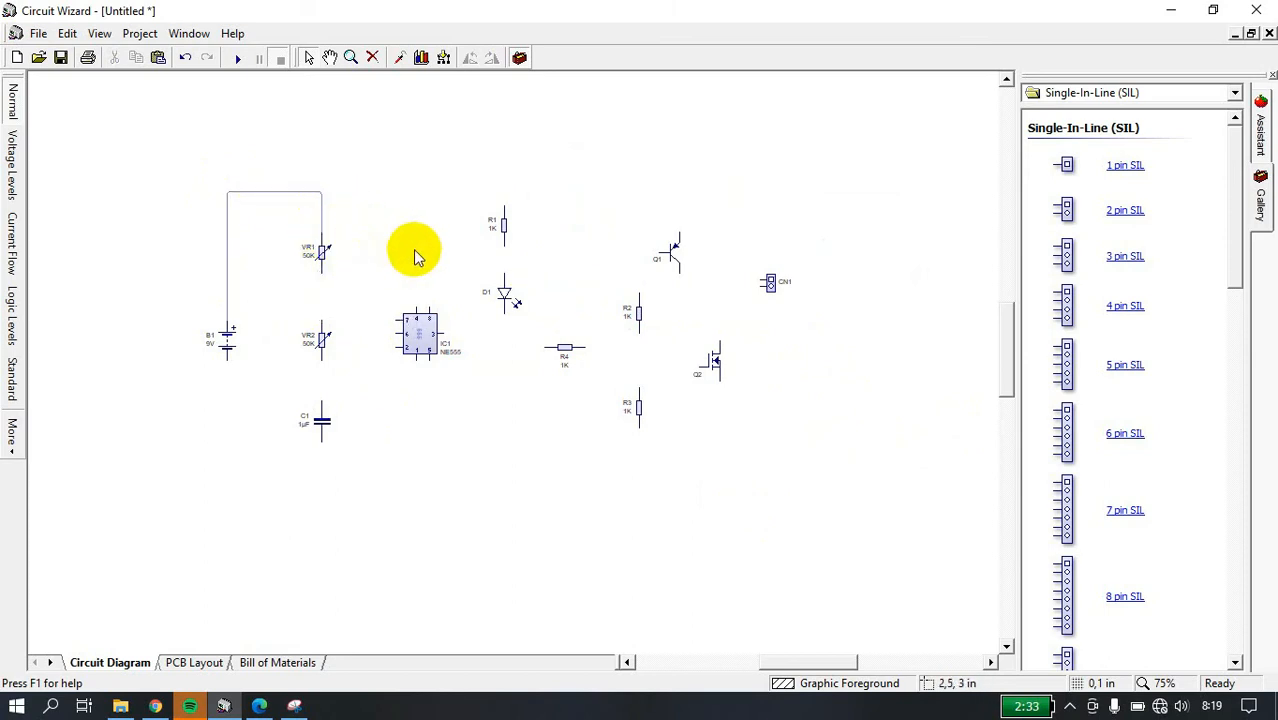
left_click(418, 333)
left_click(372, 283)
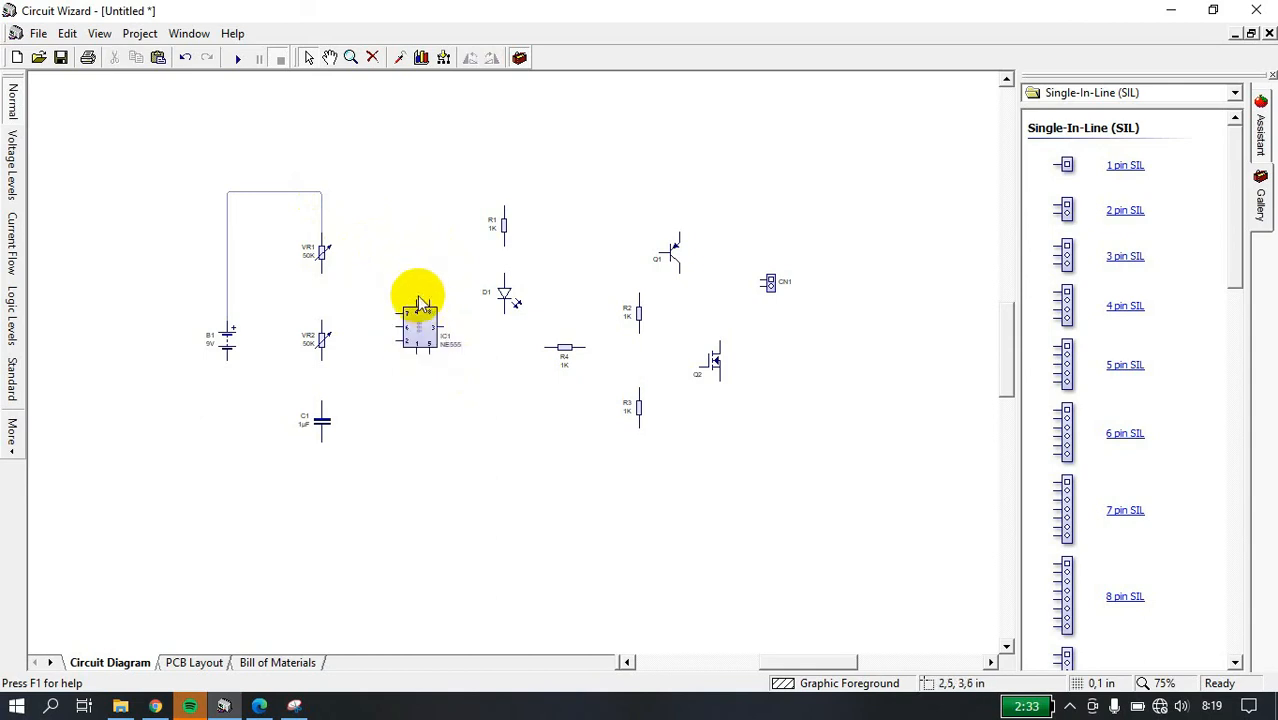
mouse_move(418, 300)
left_mouse_down()
mouse_move(414, 193)
mouse_move(321, 191)
left_mouse_up()
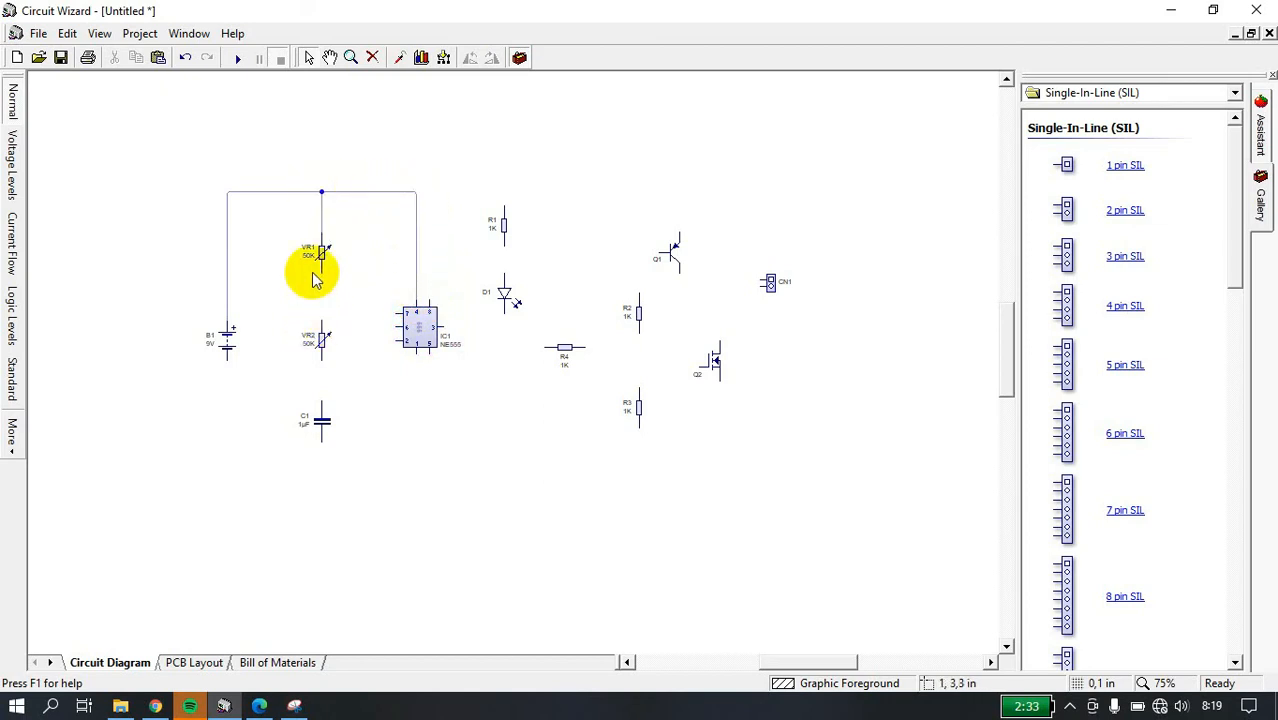
- Wire VR1, VR2 and C1 in series and connect C1's lower end to battery B1's negative terminal
left_click_drag(324, 282, 324, 323)
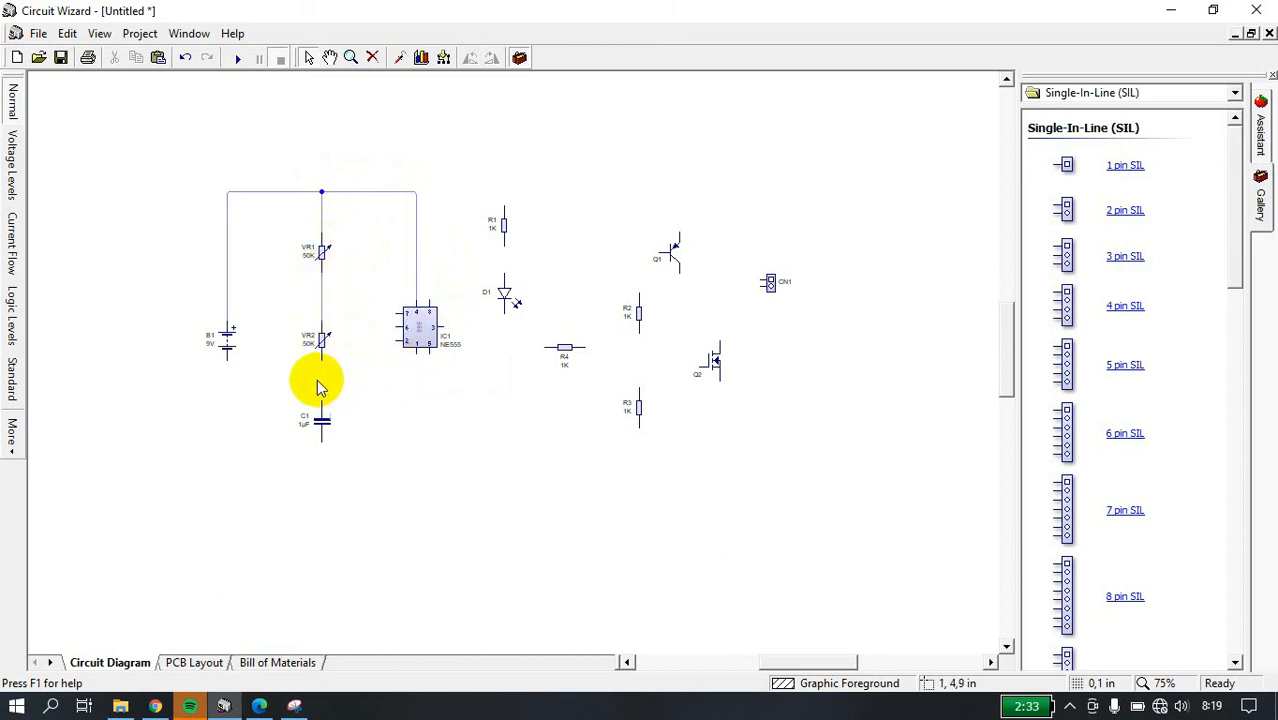
left_click_drag(321, 357, 320, 406)
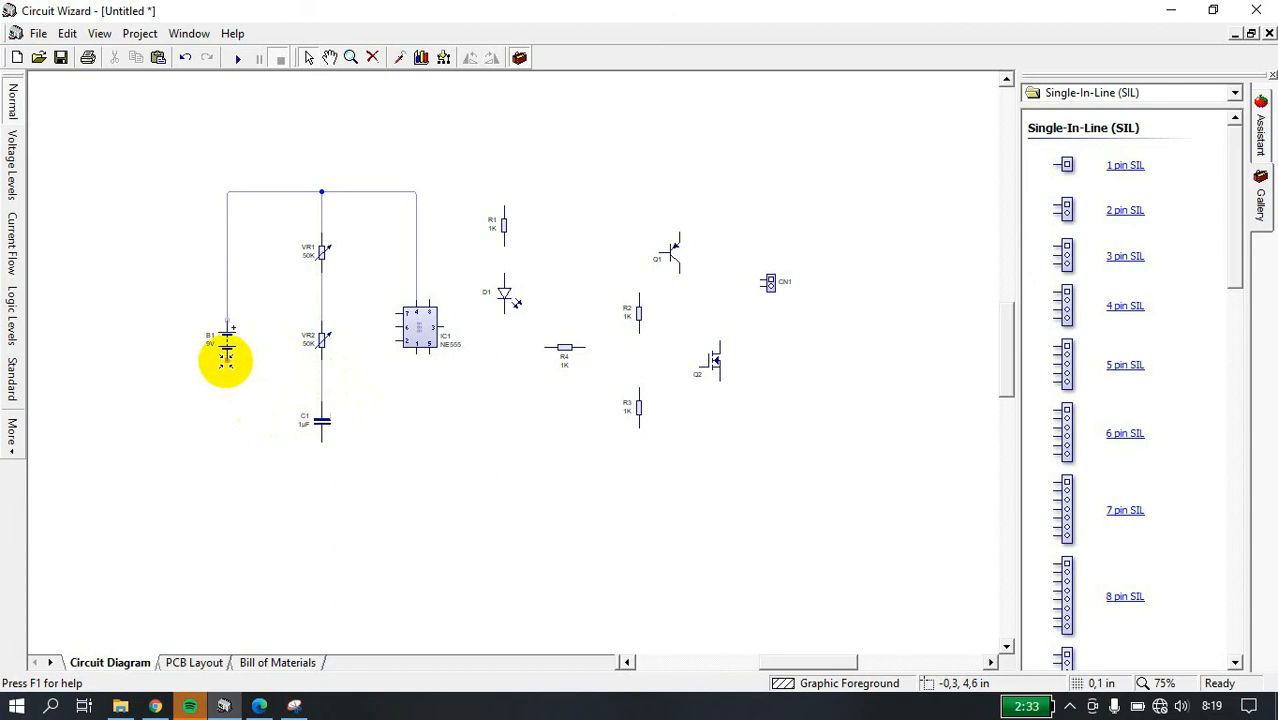
mouse_move(224, 370)
left_mouse_down()
mouse_move(222, 463)
mouse_move(323, 456)
left_mouse_up()
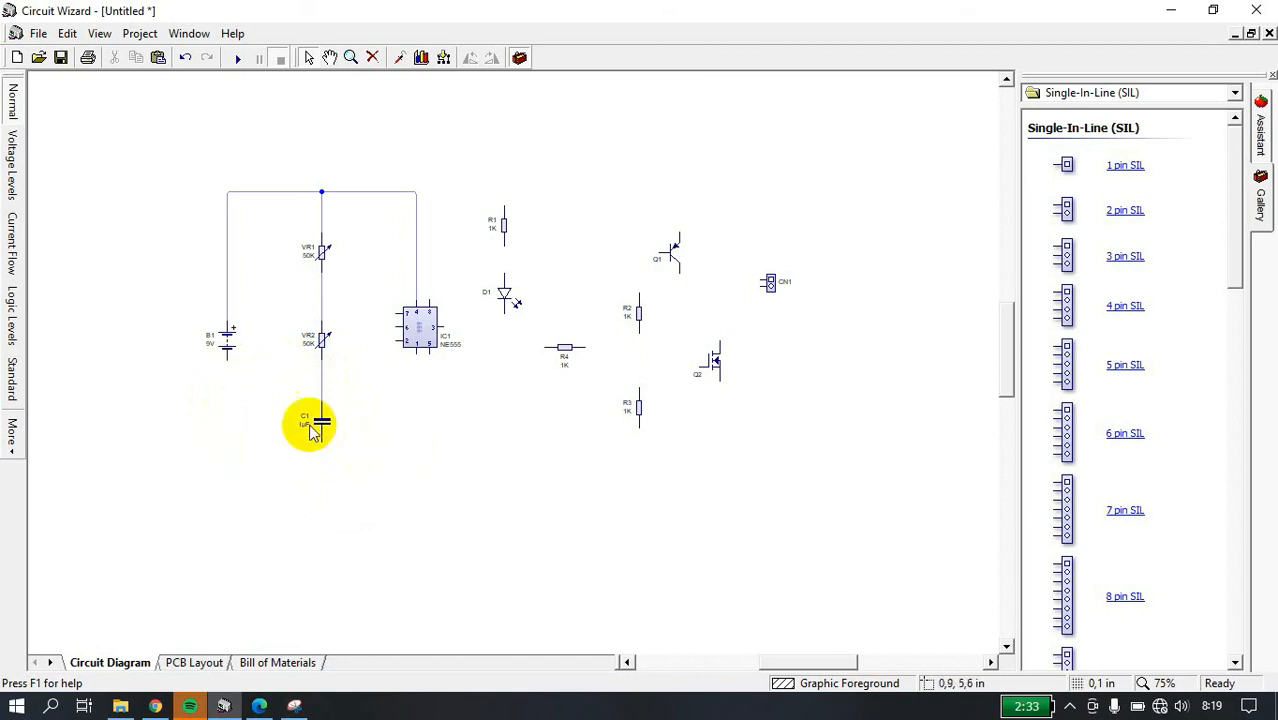
left_click_drag(226, 357, 322, 459)
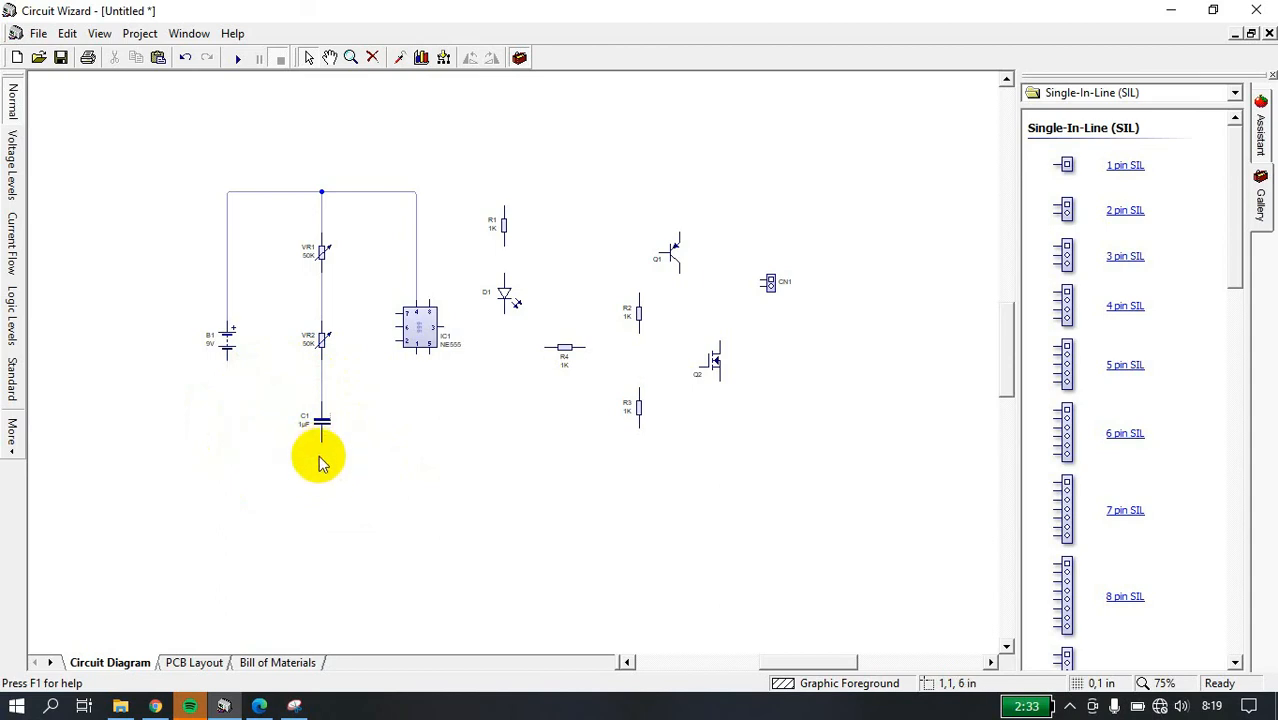
left_click_drag(228, 353, 321, 440)
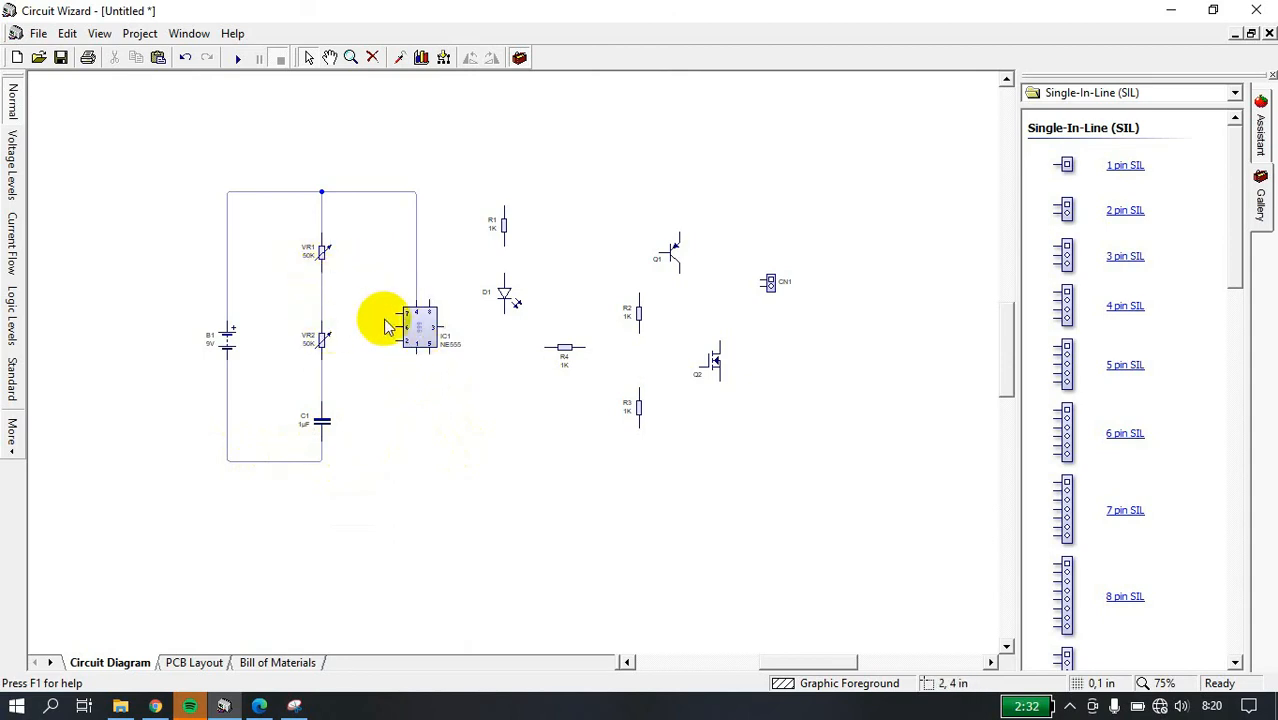
- Wire timer pin 7 to the VR1–VR2 junction, and pins 2 and 6 to the VR2–C1 junction
left_click_drag(400, 310, 321, 294)
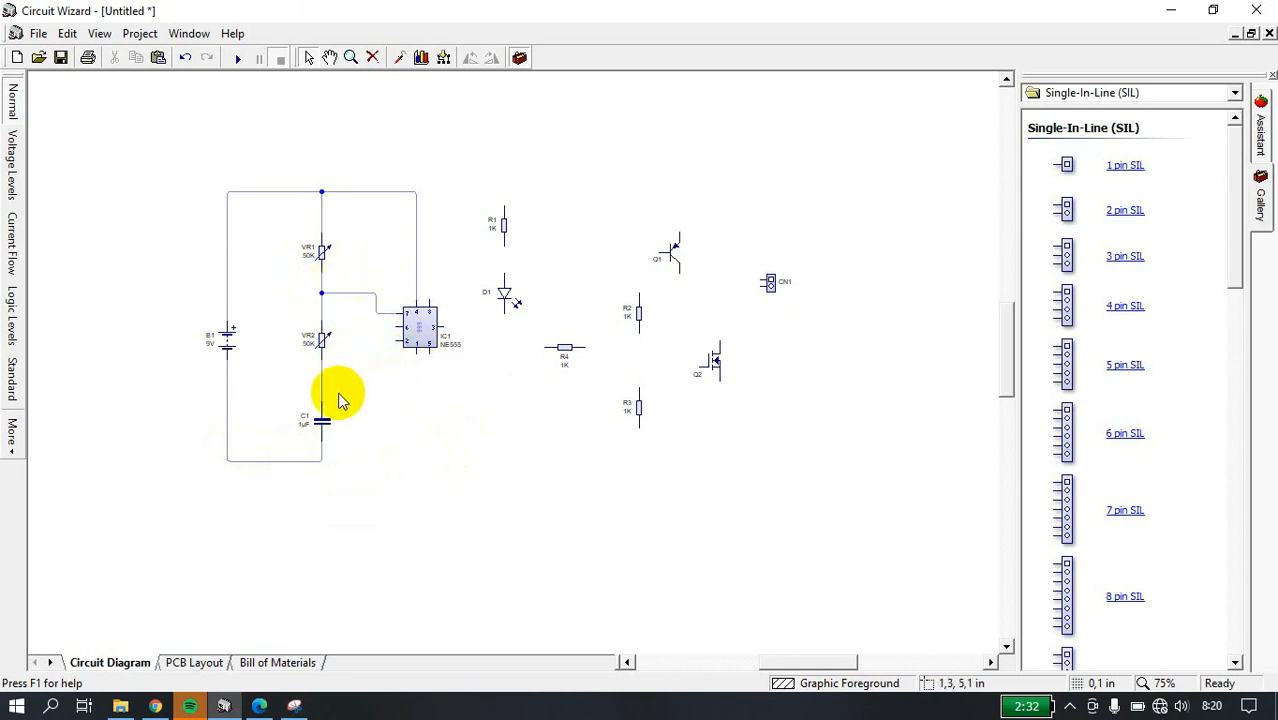
scroll(400, 343, "up", 1)
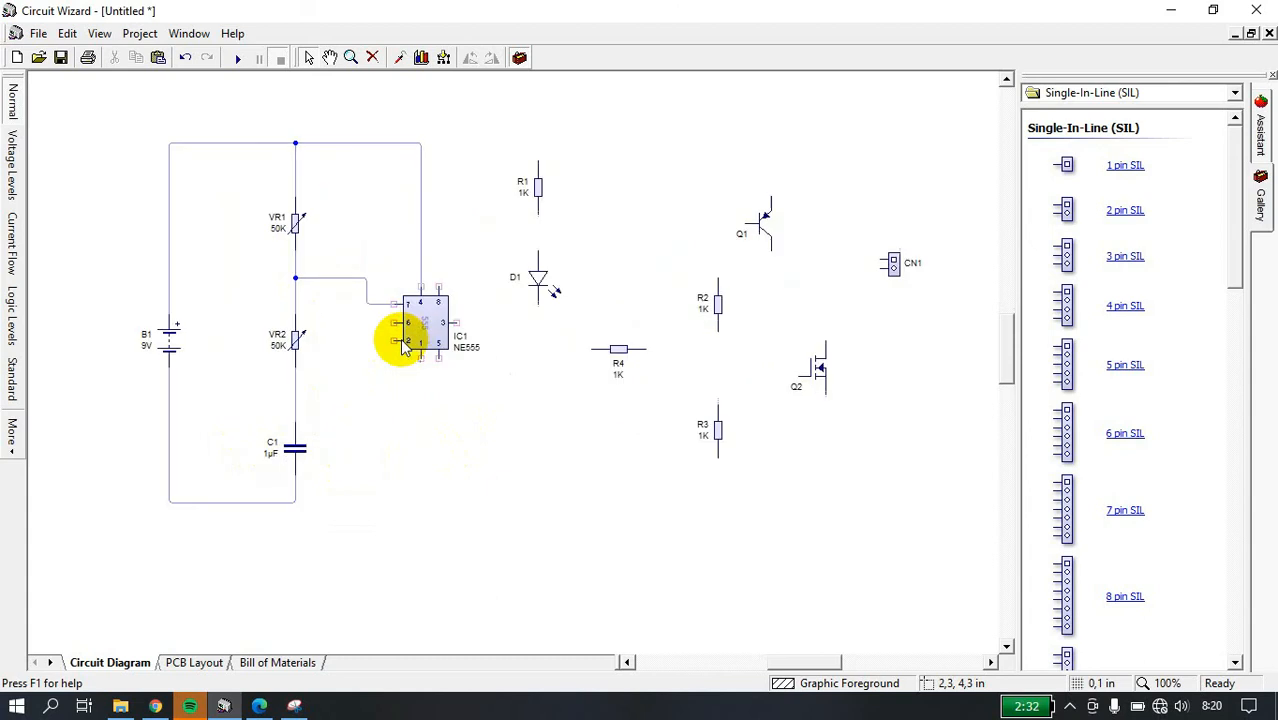
scroll(402, 350, "up", 1)
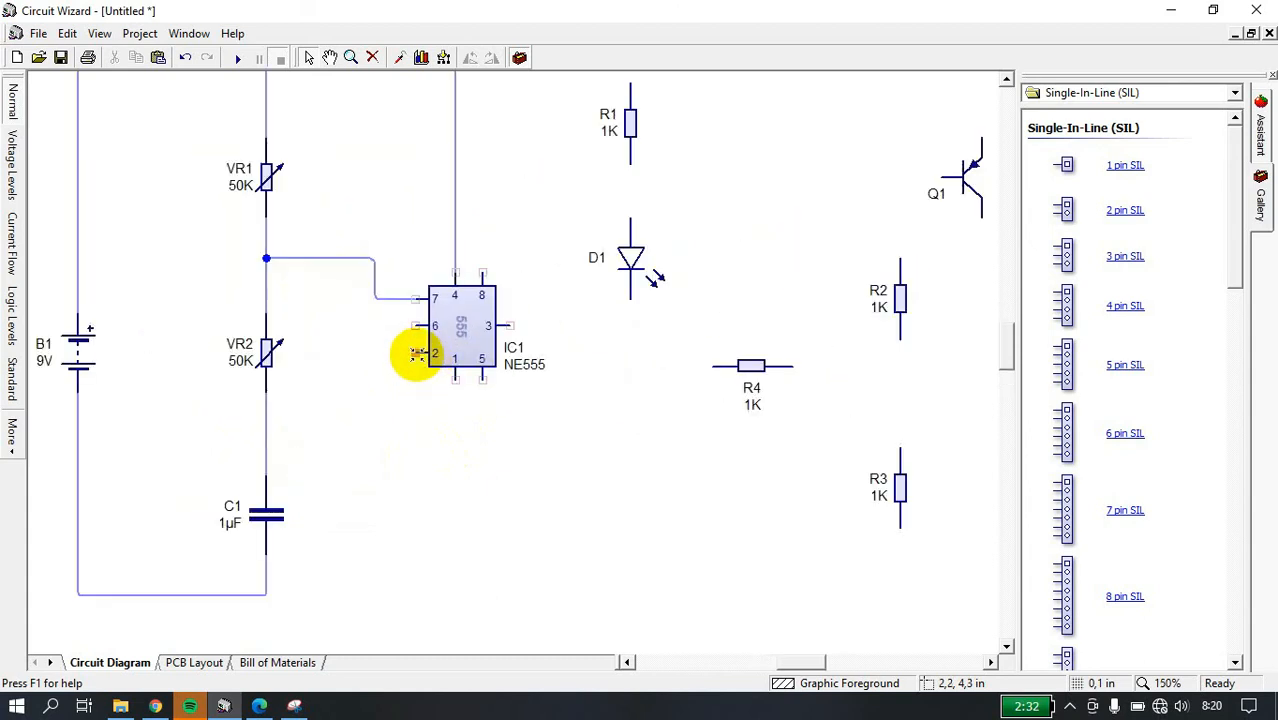
mouse_move(417, 354)
left_mouse_down()
mouse_move(371, 371)
mouse_move(366, 410)
mouse_move(342, 440)
mouse_move(272, 441)
left_mouse_up()
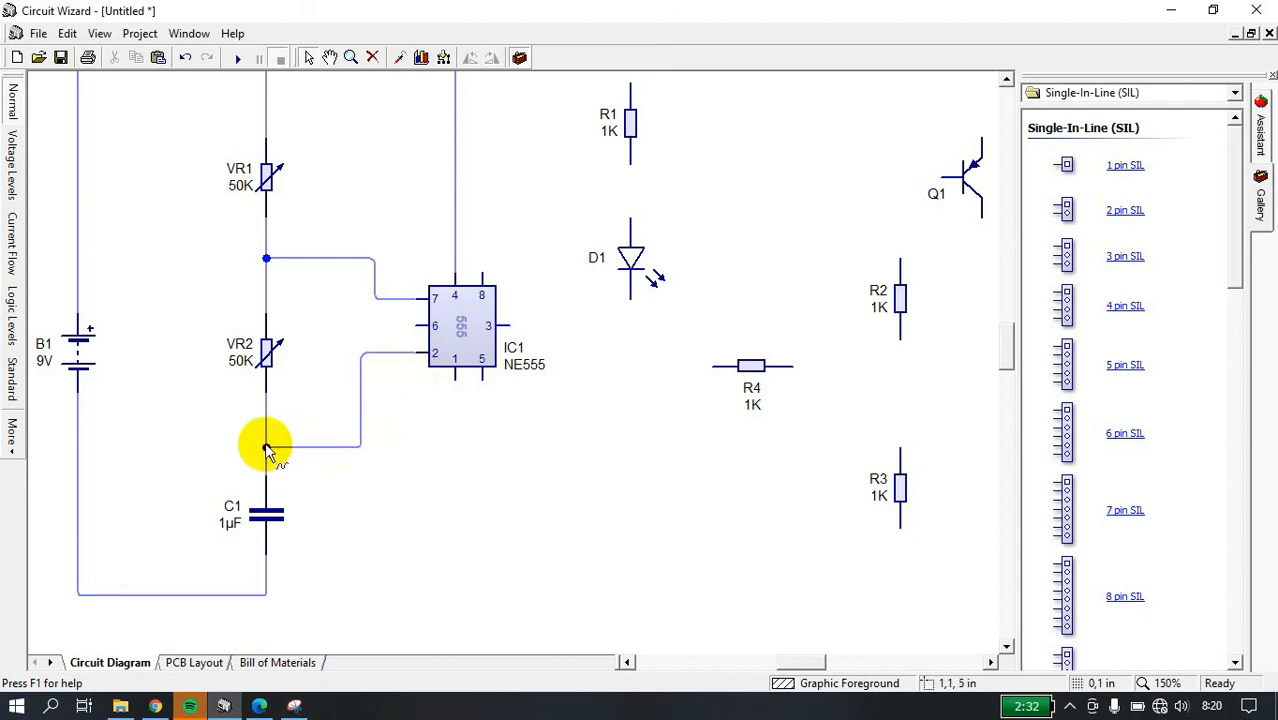
left_click_drag(266, 450, 266, 447)
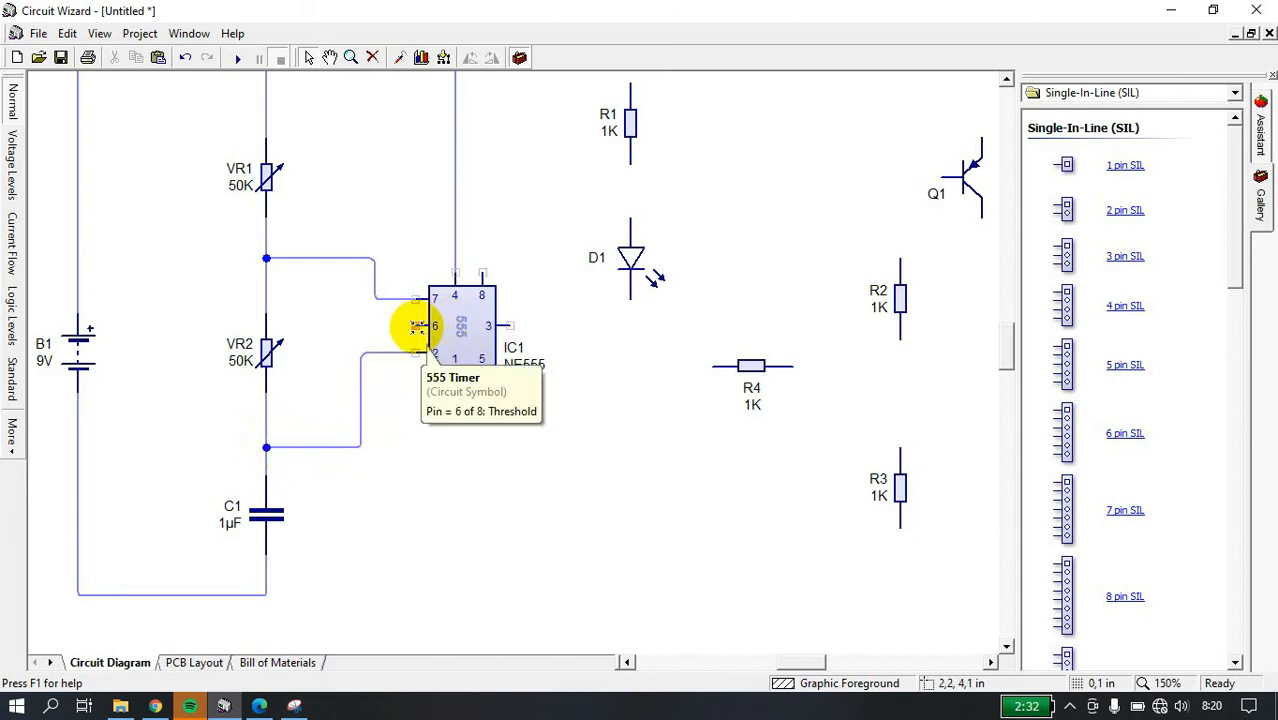
left_click_drag(417, 326, 410, 355)
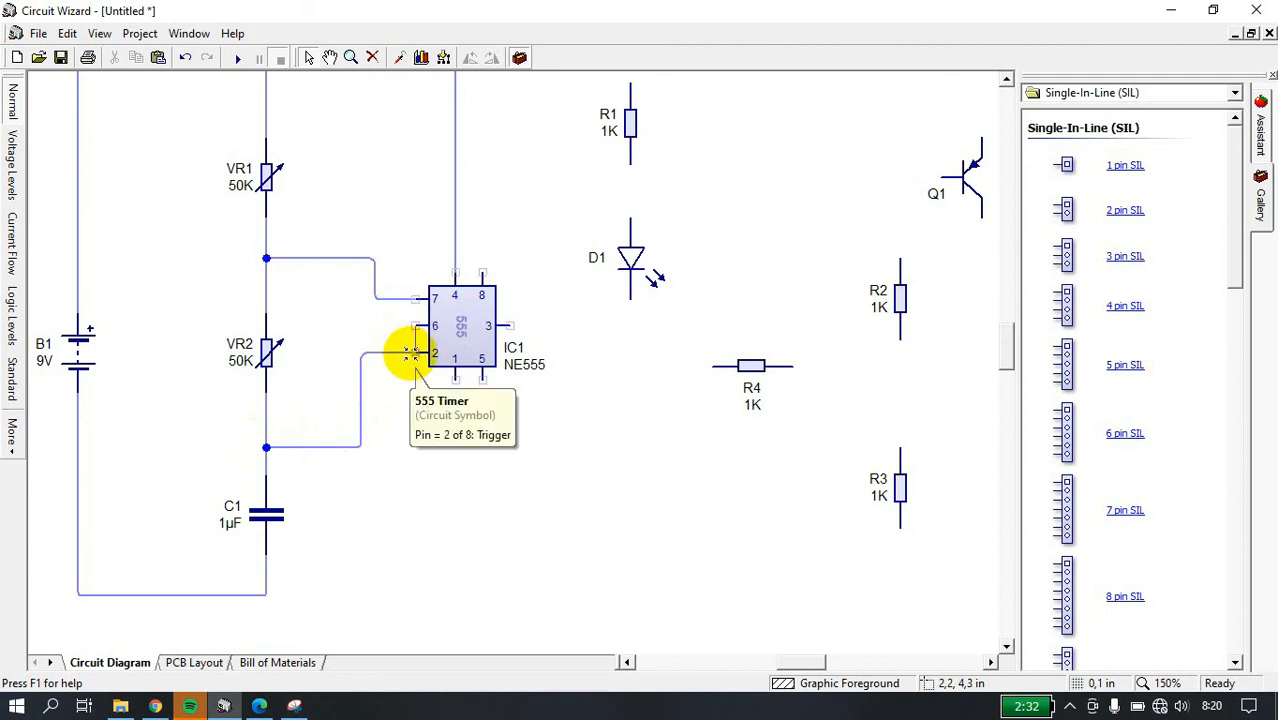
- Wire pin 8 of the 555 timer to the positive rail where pin 4 joins it
left_click_drag(446, 377, 467, 561)
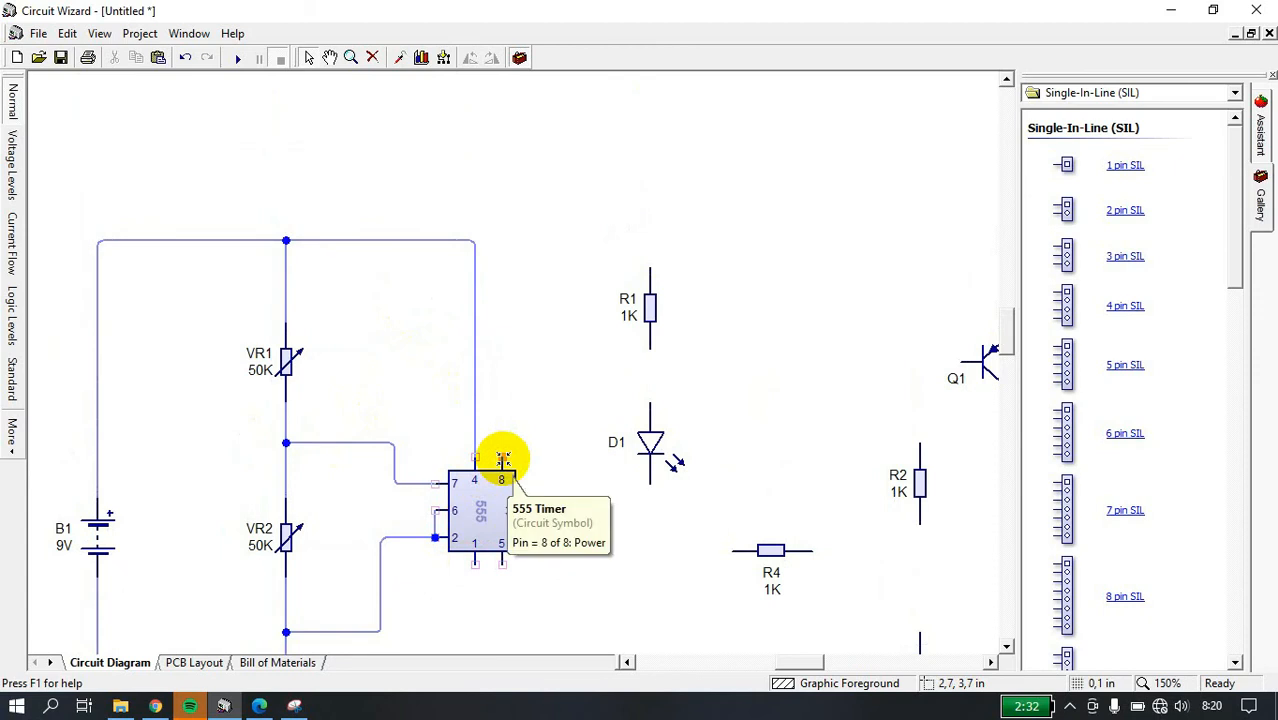
mouse_move(503, 459)
left_mouse_down()
mouse_move(508, 251)
mouse_move(499, 237)
mouse_move(467, 242)
left_mouse_up()
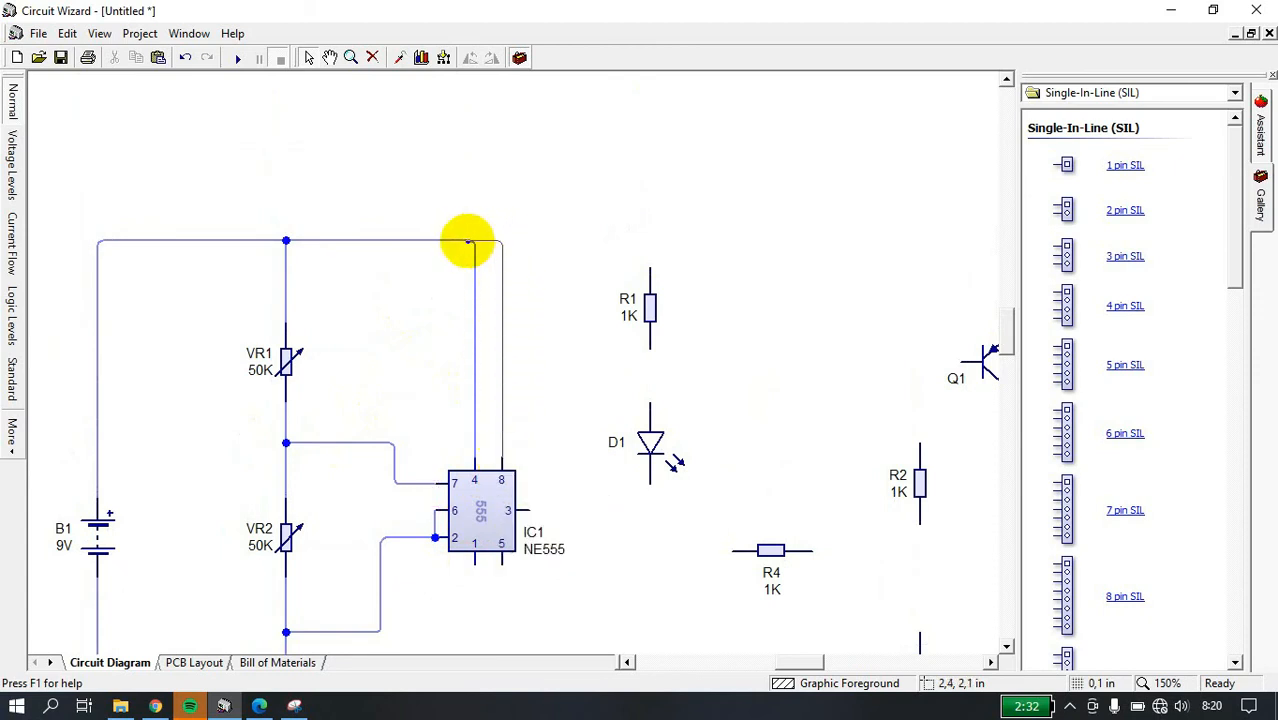
left_click_drag(467, 240, 470, 240)
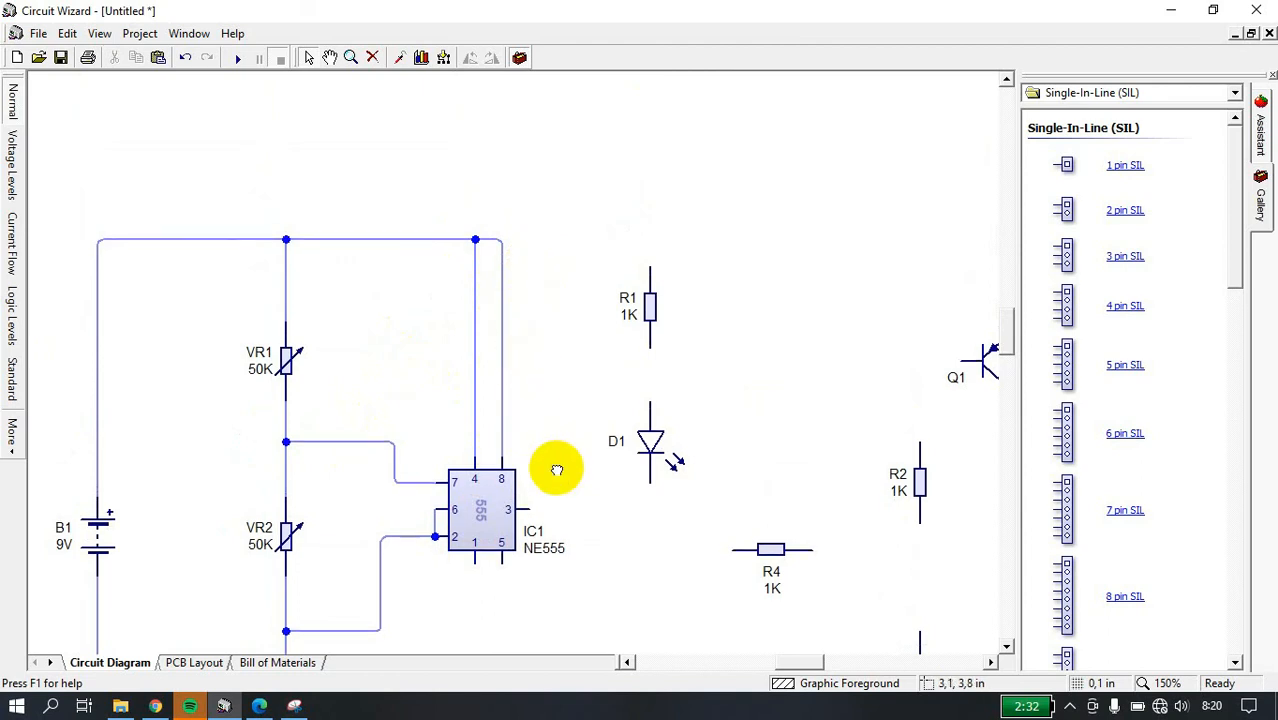
- Wire R1 and LED D1 in series from the positive rail to the timer's output pin 3
left_click_drag(627, 471, 552, 418)
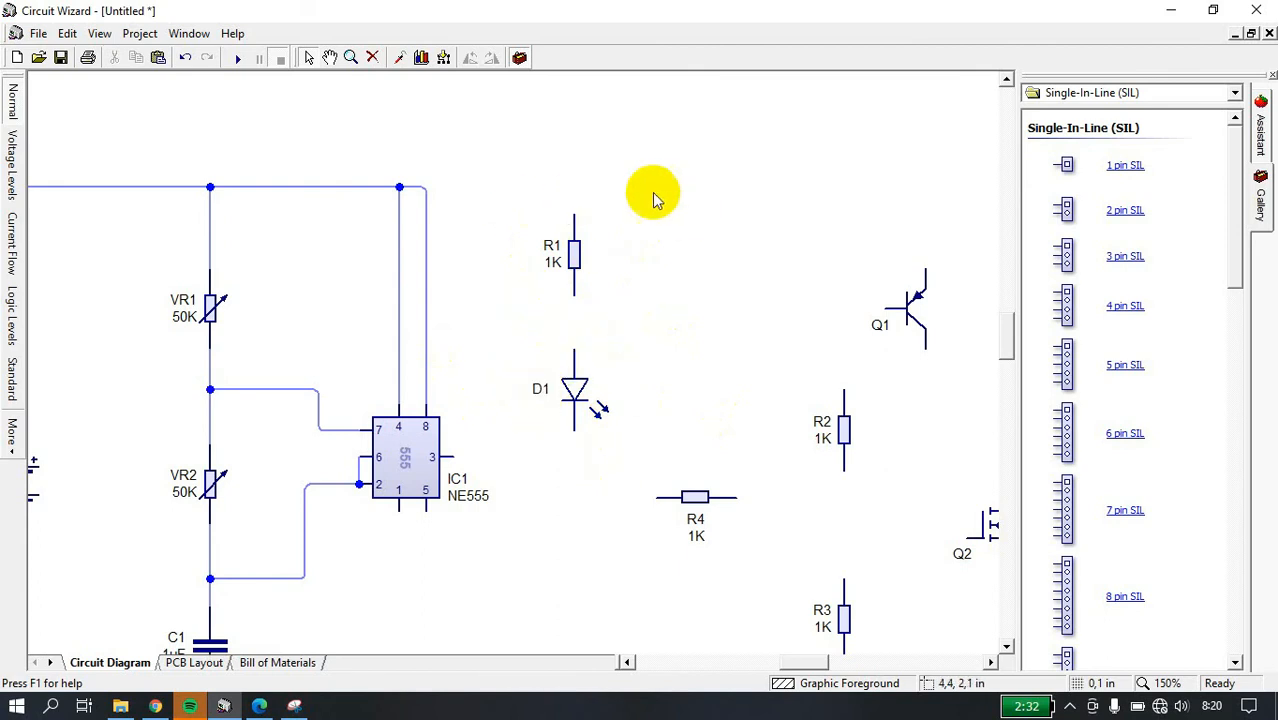
left_click_drag(576, 215, 426, 187)
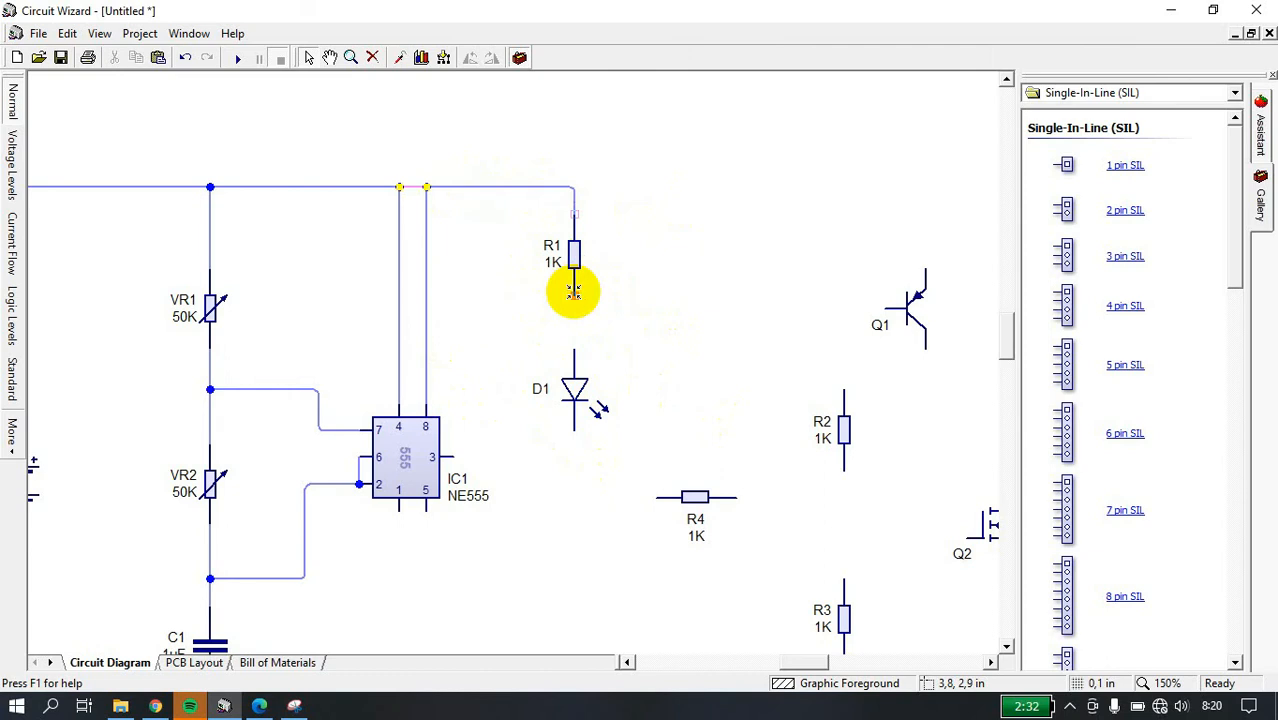
left_click_drag(573, 301, 575, 349)
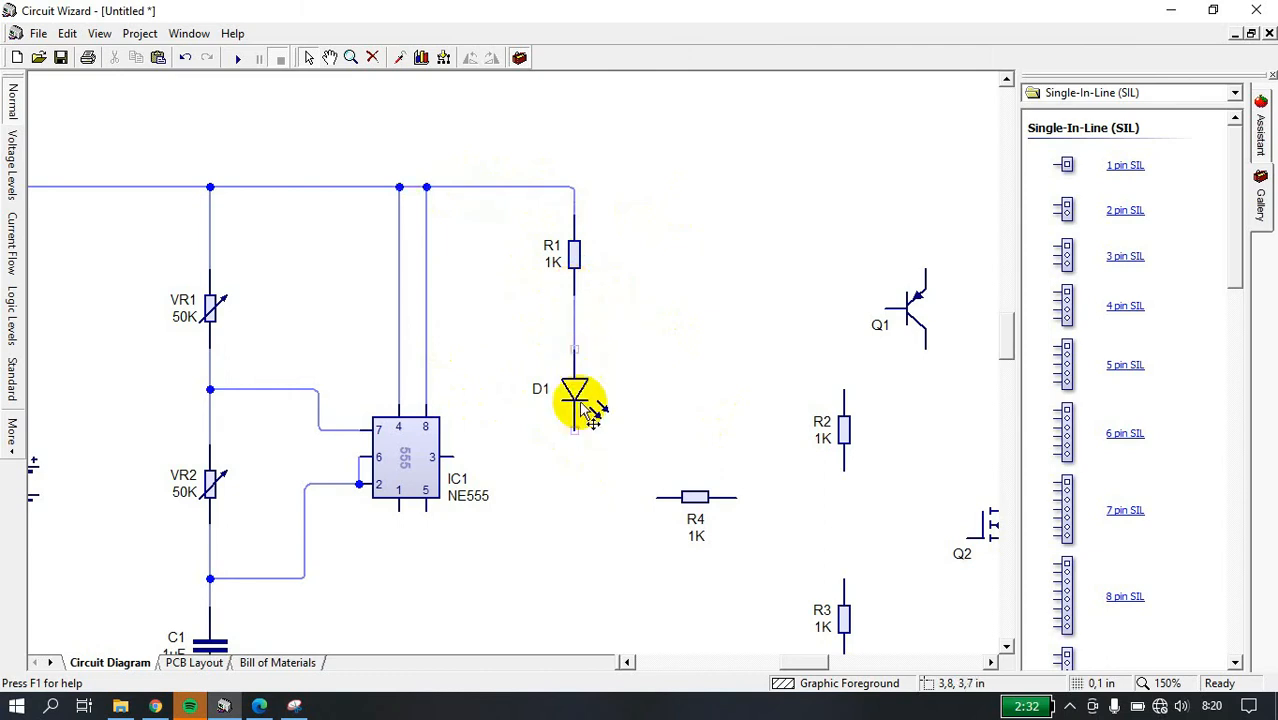
left_click_drag(456, 457, 574, 432)
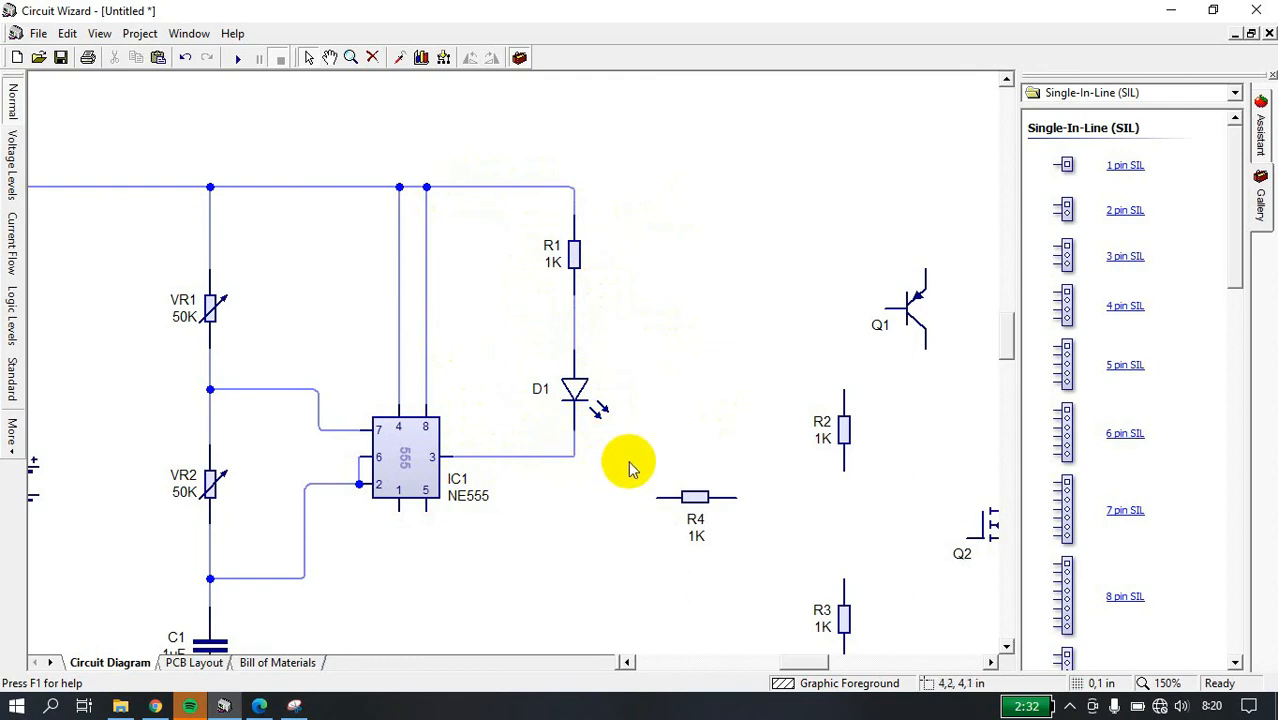
- Wire R4 between the pin 3 output and Q1's base, and align Q1 above R2 with its collector wired to R2
left_click_drag(703, 505, 575, 458)
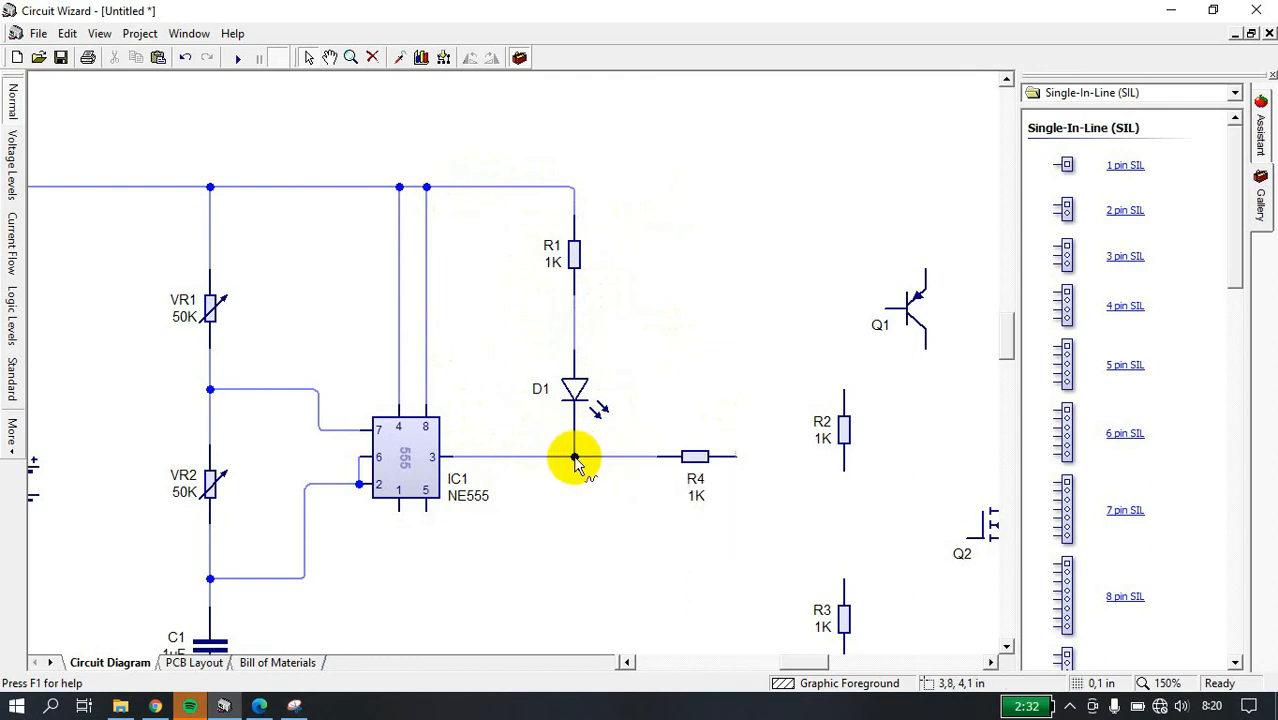
left_click_drag(828, 438, 781, 380)
left_click_drag(860, 254, 774, 242)
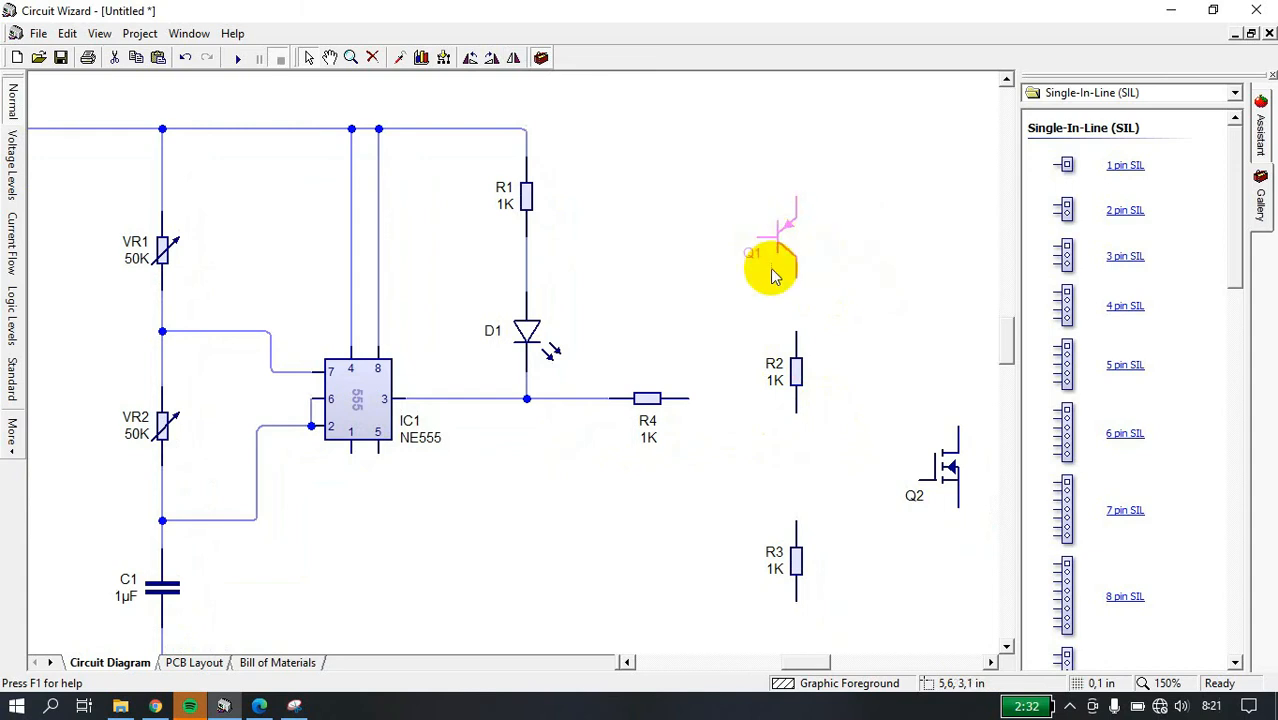
mouse_move(685, 399)
left_mouse_down()
mouse_move(676, 311)
mouse_move(702, 245)
mouse_move(750, 230)
left_mouse_up()
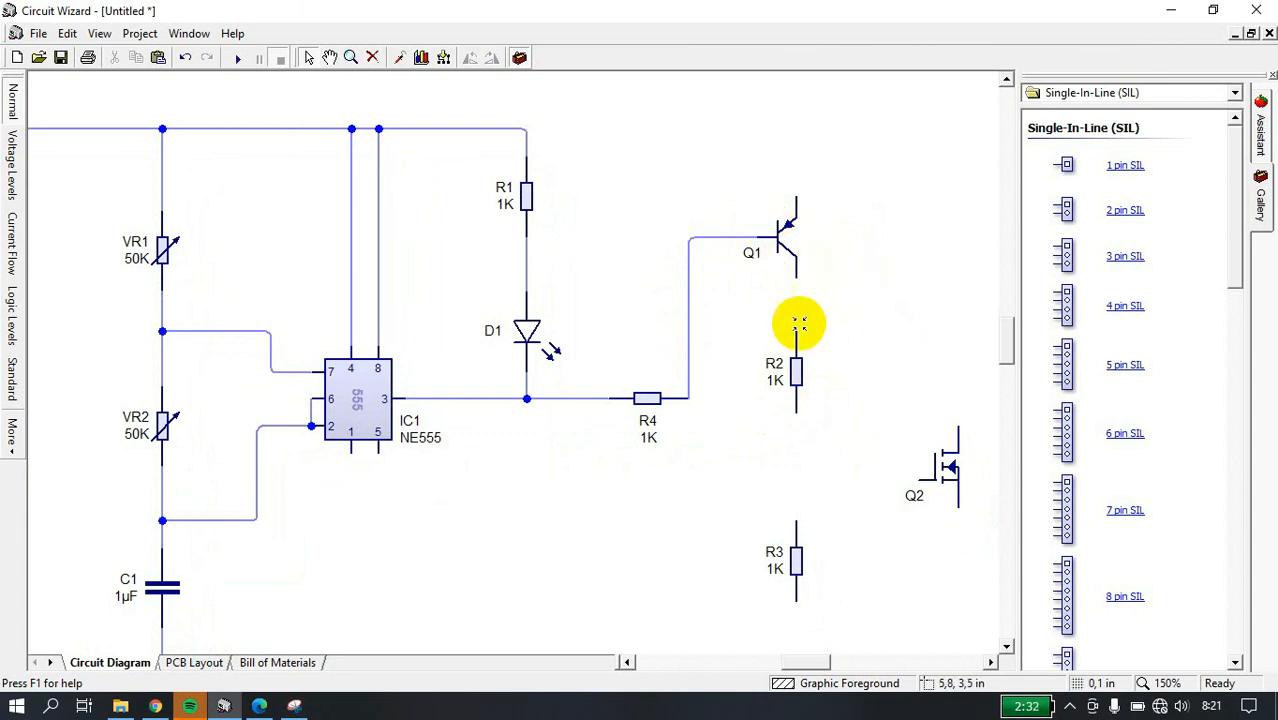
left_click_drag(795, 335, 795, 276)
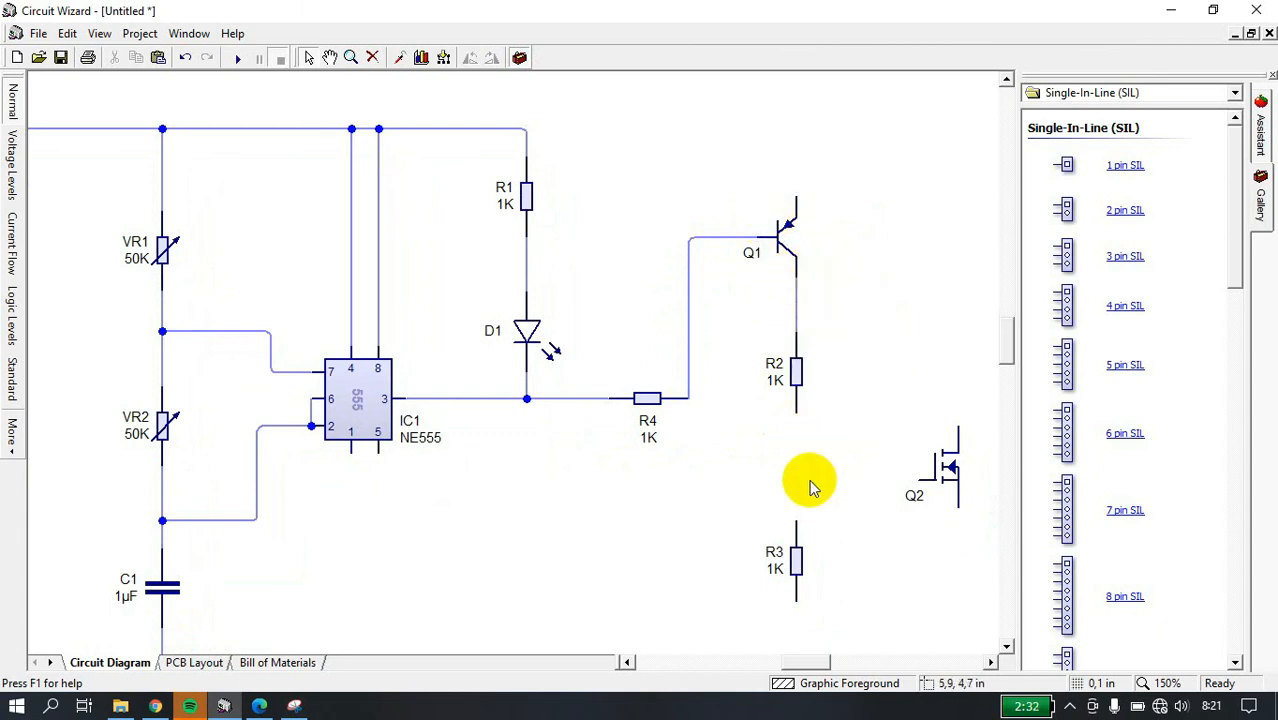
- Wire R2 to R3 and connect the gate of MOSFET Q2 to their junction
scroll(800, 278, "down", 2)
mouse_move(788, 234)
left_mouse_down()
mouse_move(791, 345)
mouse_move(802, 303)
mouse_move(840, 324)
mouse_move(823, 305)
mouse_move(793, 320)
mouse_move(716, 320)
left_mouse_up()
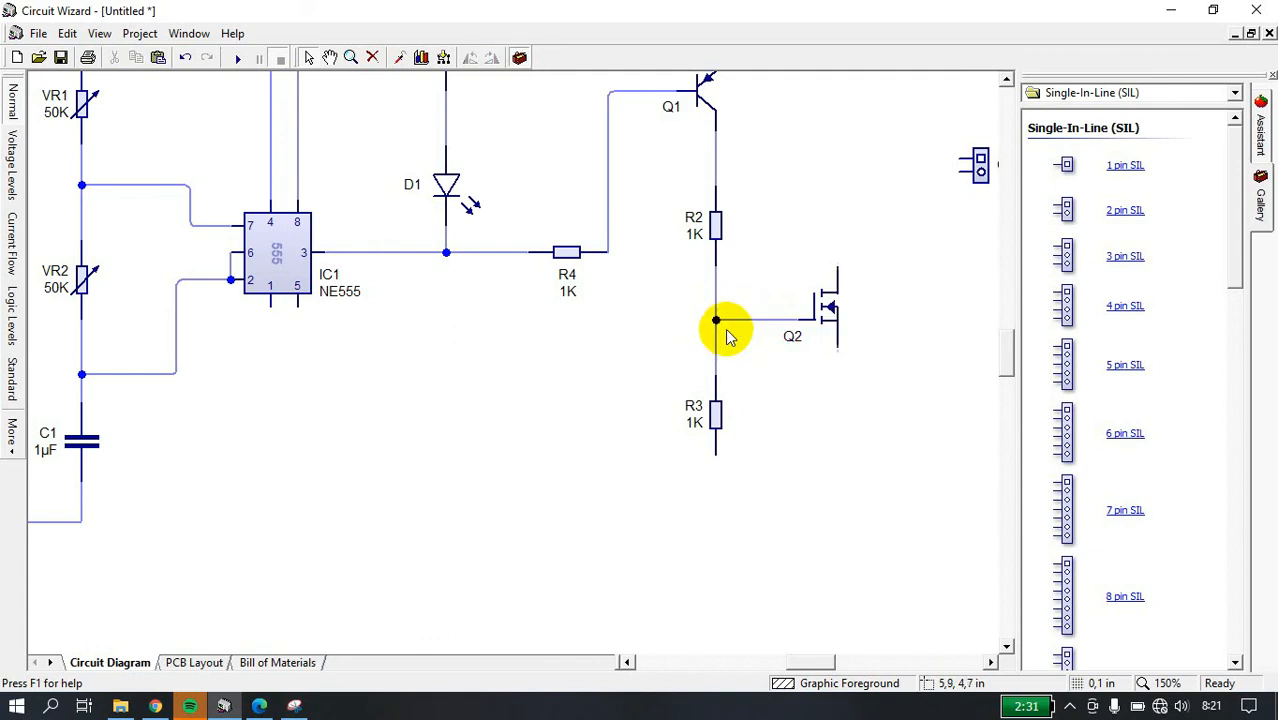
scroll(778, 366, "down", 2)
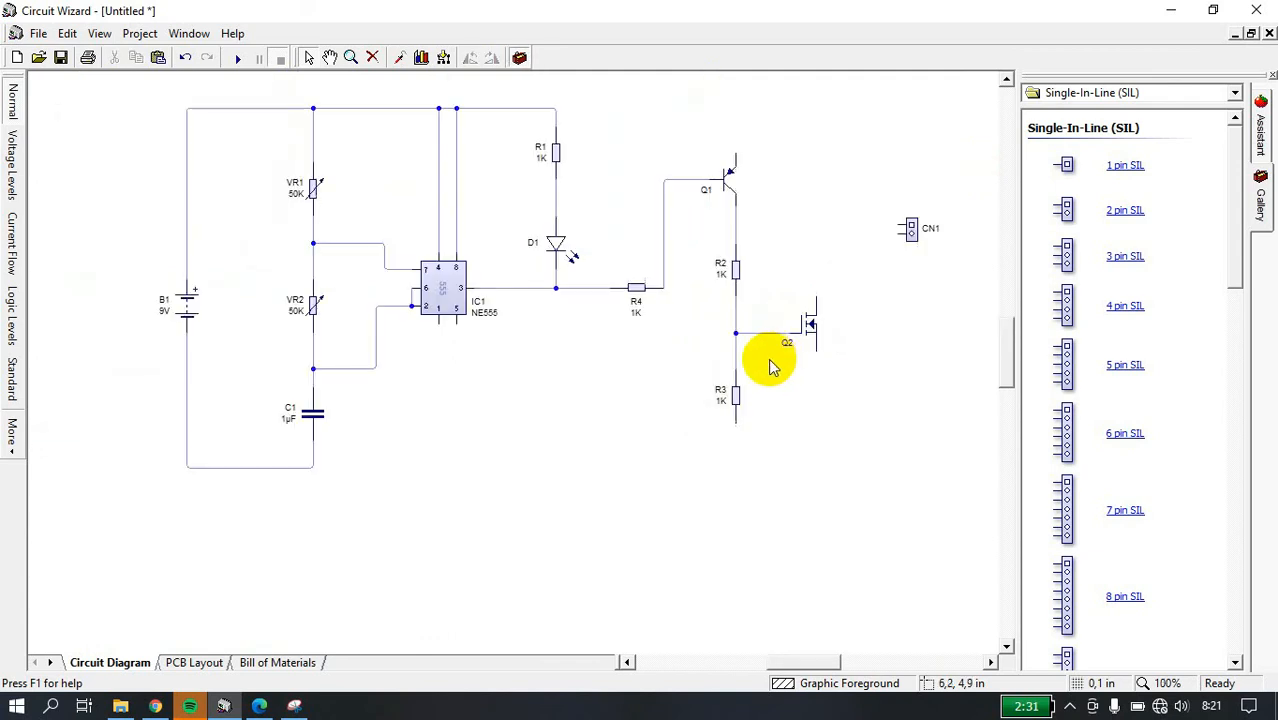
- Wire the lower end of R3 and the source of MOSFET Q2 to the battery's negative rail
left_click_drag(745, 254, 768, 346)
left_click_drag(643, 452, 645, 390)
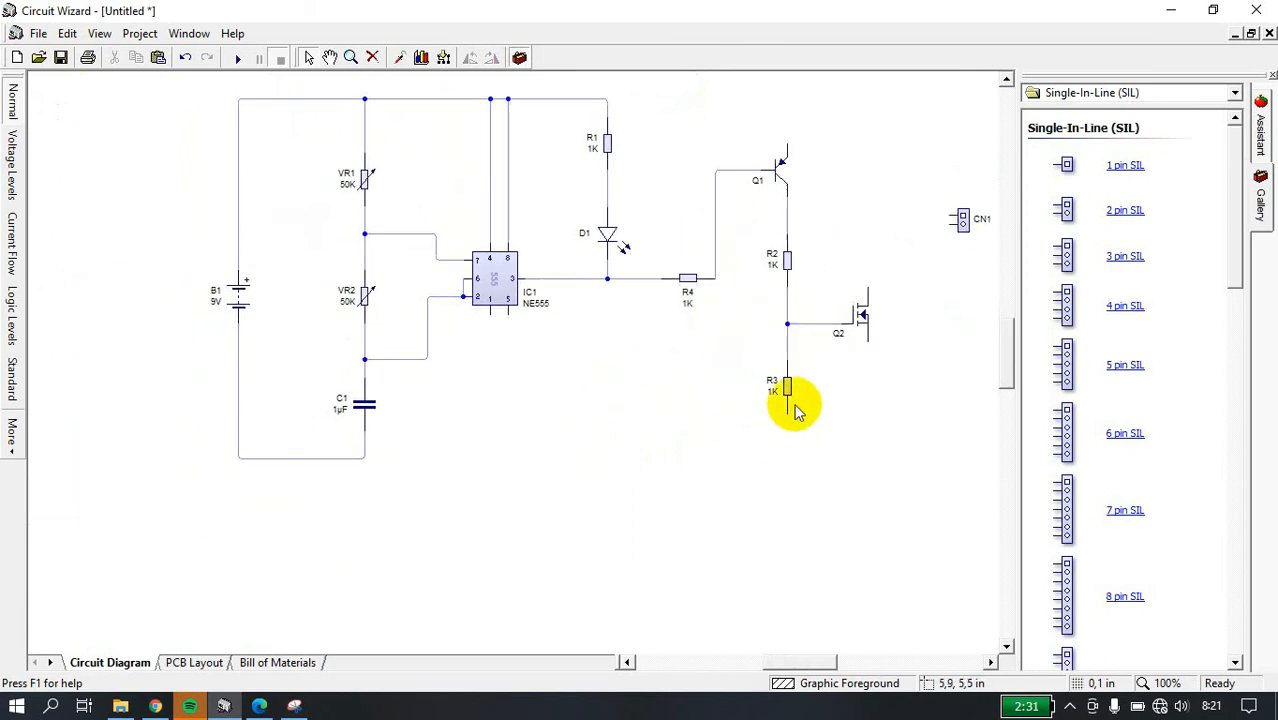
left_click_drag(788, 410, 365, 460)
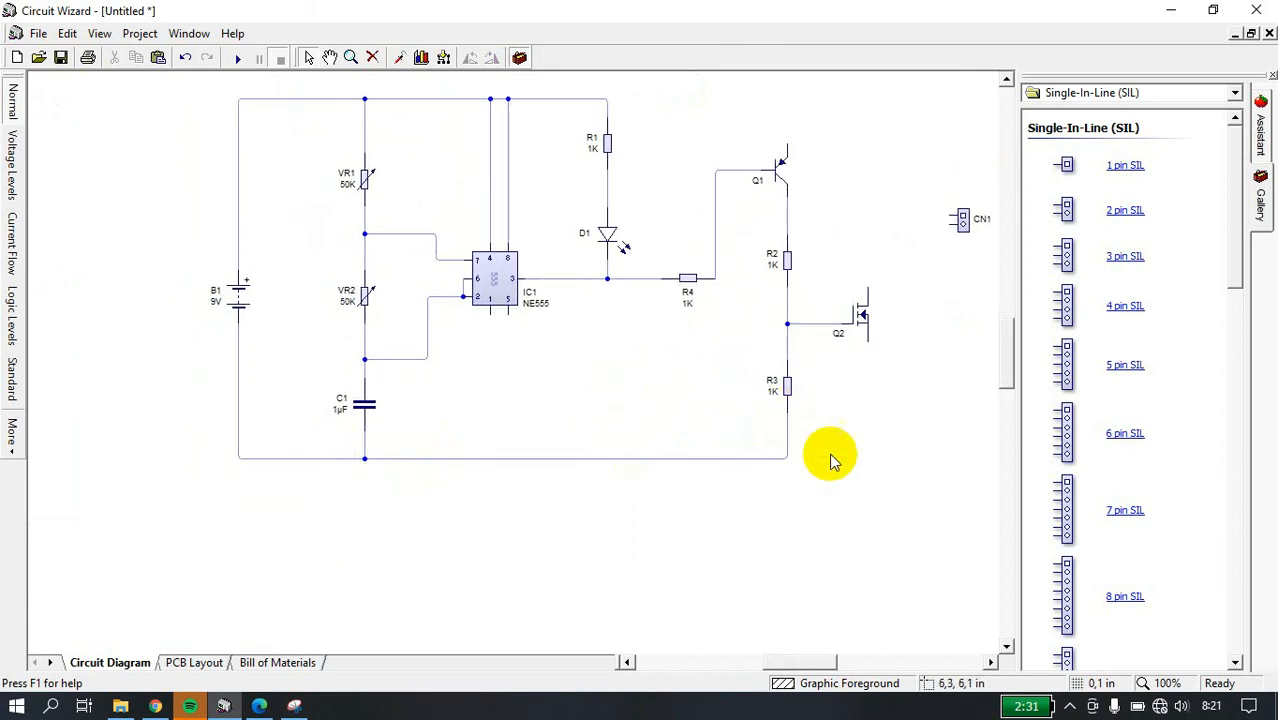
left_click_drag(827, 456, 722, 465)
left_click_drag(752, 350, 671, 467)
left_click_drag(783, 330, 777, 428)
- Move connector CN1 directly above MOSFET Q2 and wire its lower pin to Q2's drain
left_click_drag(805, 372, 793, 391)
left_click_drag(834, 348, 783, 358)
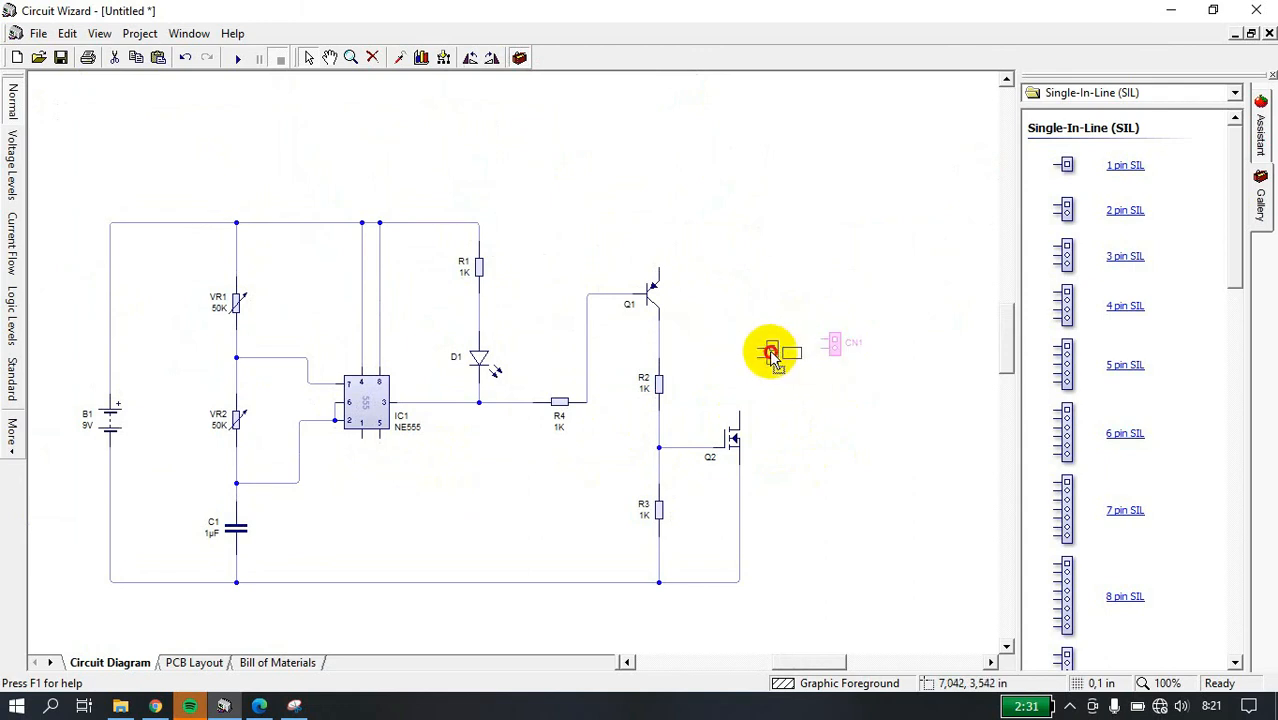
left_click_drag(775, 362, 740, 412)
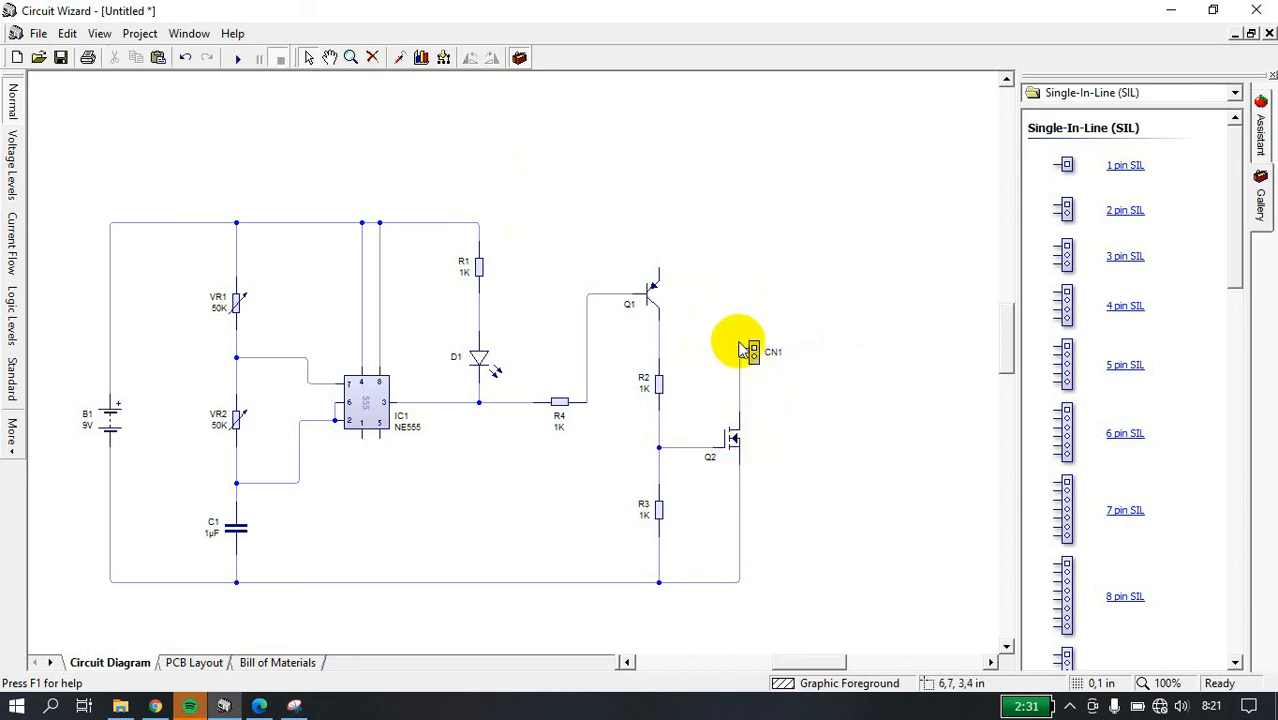
- Wire Q1's emitter and the upper pin of connector CN1 to the positive rail
left_click_drag(658, 270, 479, 222)
mouse_move(740, 348)
left_mouse_down()
mouse_move(736, 143)
mouse_move(664, 220)
left_mouse_up()
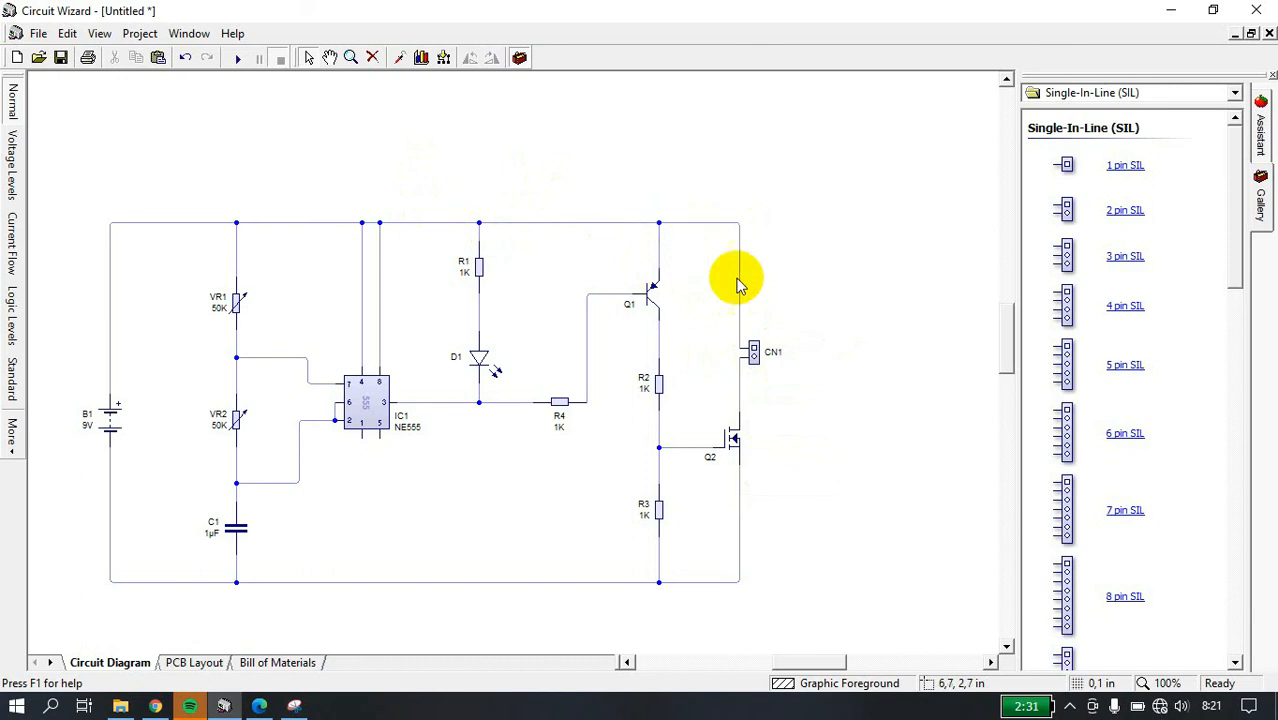
- Wire pin 1 of the NE555 down to the battery's negative rail
left_click_drag(368, 423, 503, 335)
scroll(505, 365, "up", 1)
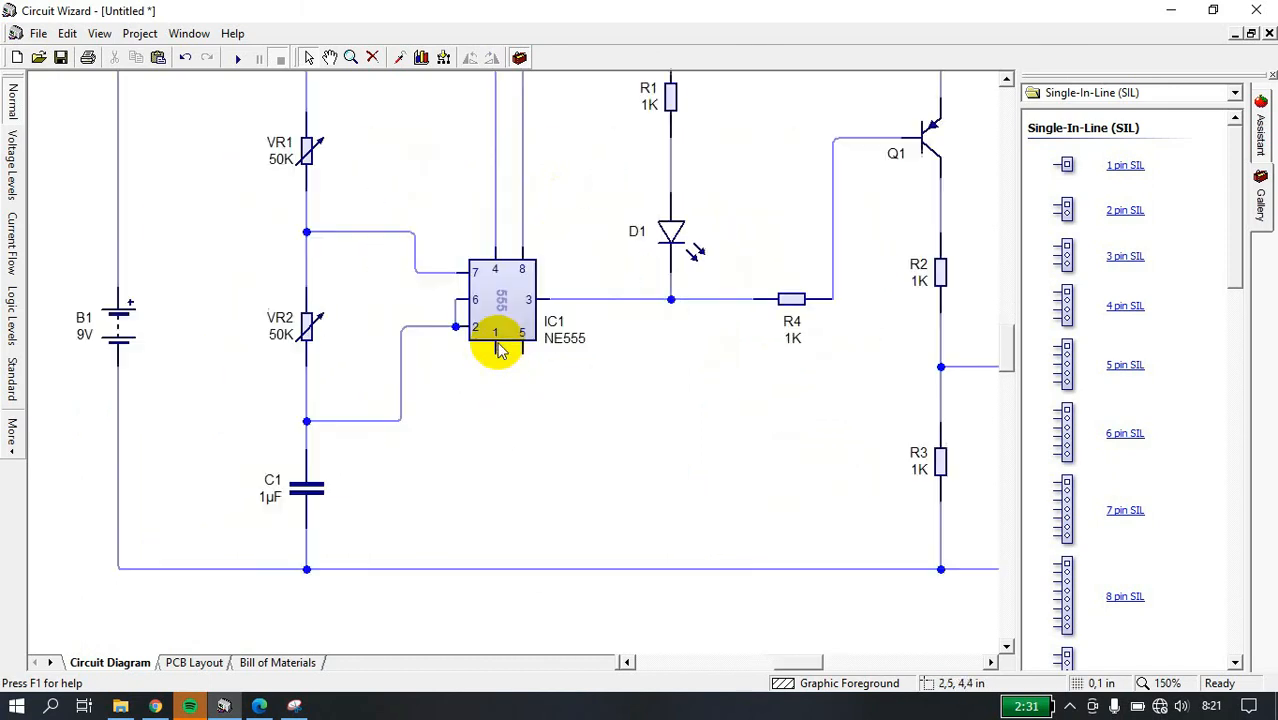
scroll(502, 379, "up", 1)
left_click_drag(514, 312, 516, 524)
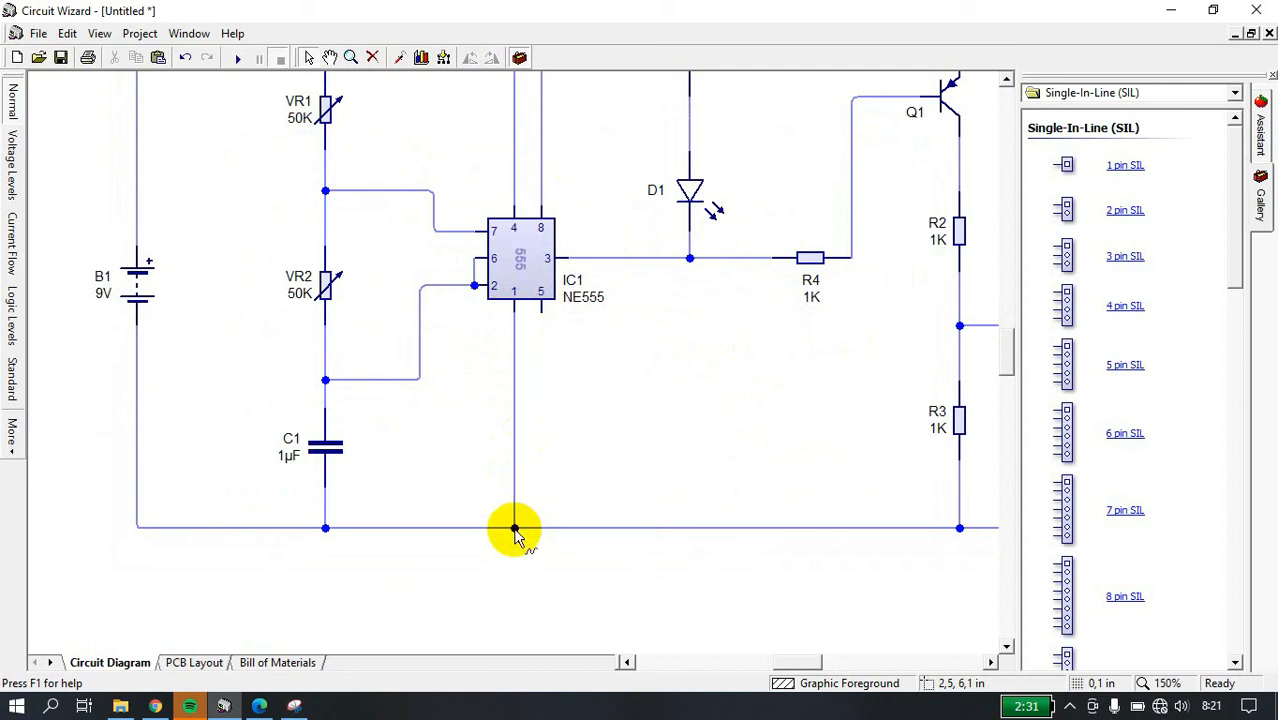
scroll(726, 402, "down", 2)
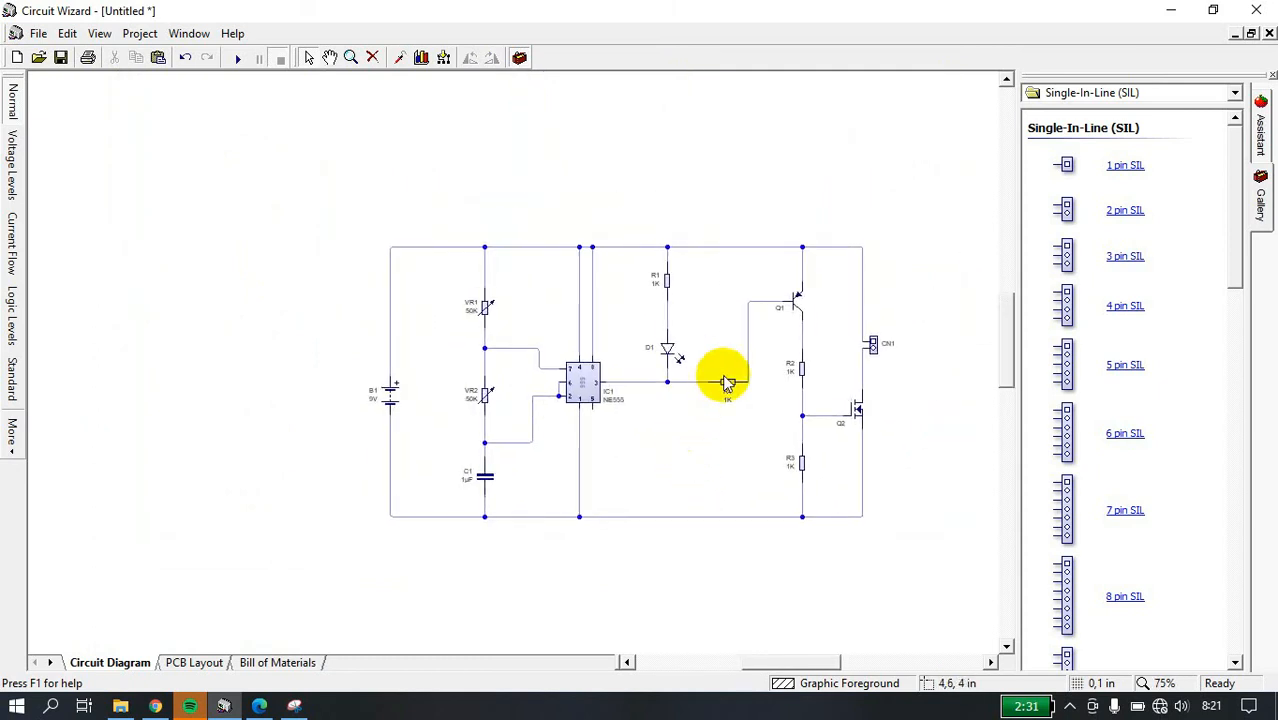
- Place a voltage probe on the 555 output wire between the D1 junction and resistor R4
left_click_drag(725, 379, 700, 384)
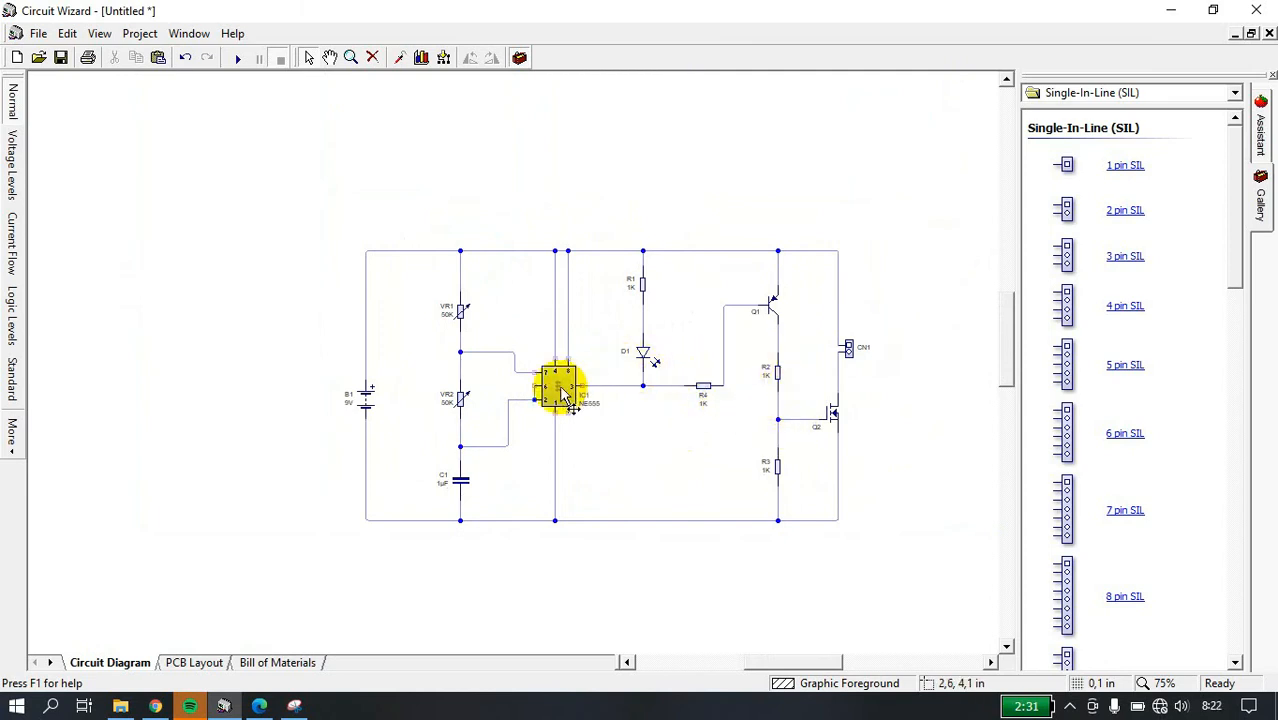
left_click_drag(565, 395, 633, 380)
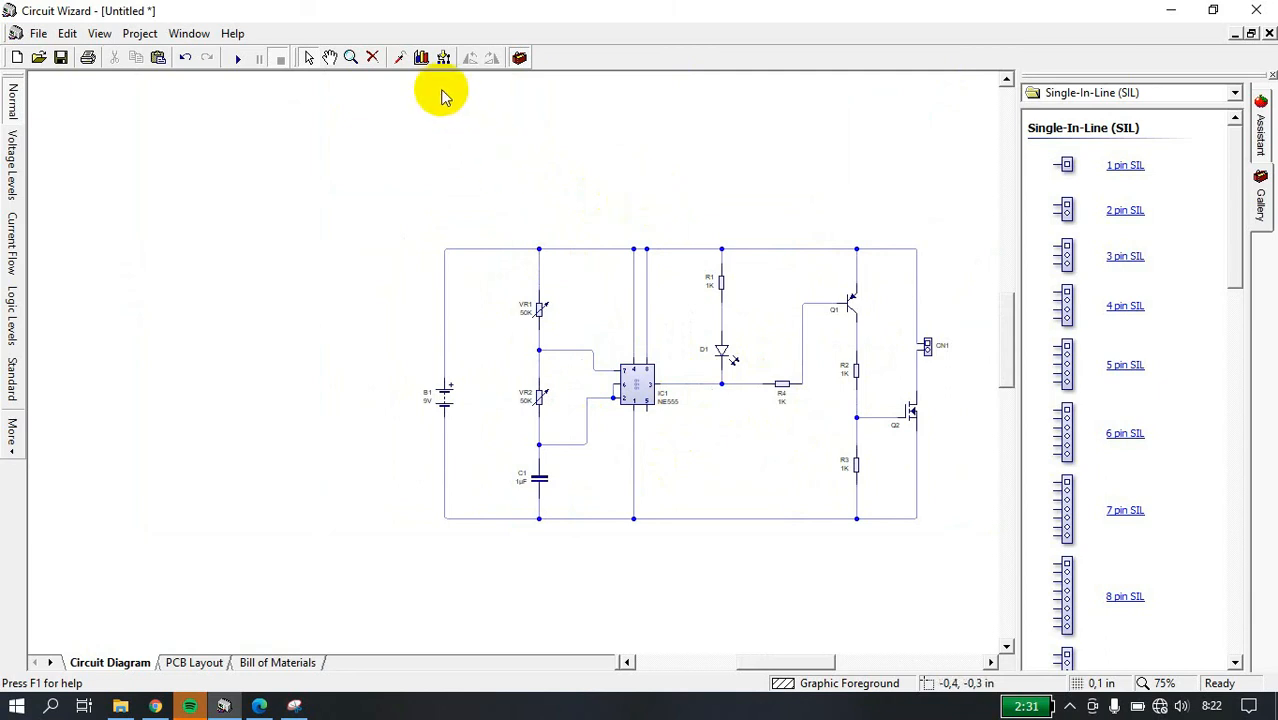
left_click(400, 58)
scroll(745, 388, "up", 3)
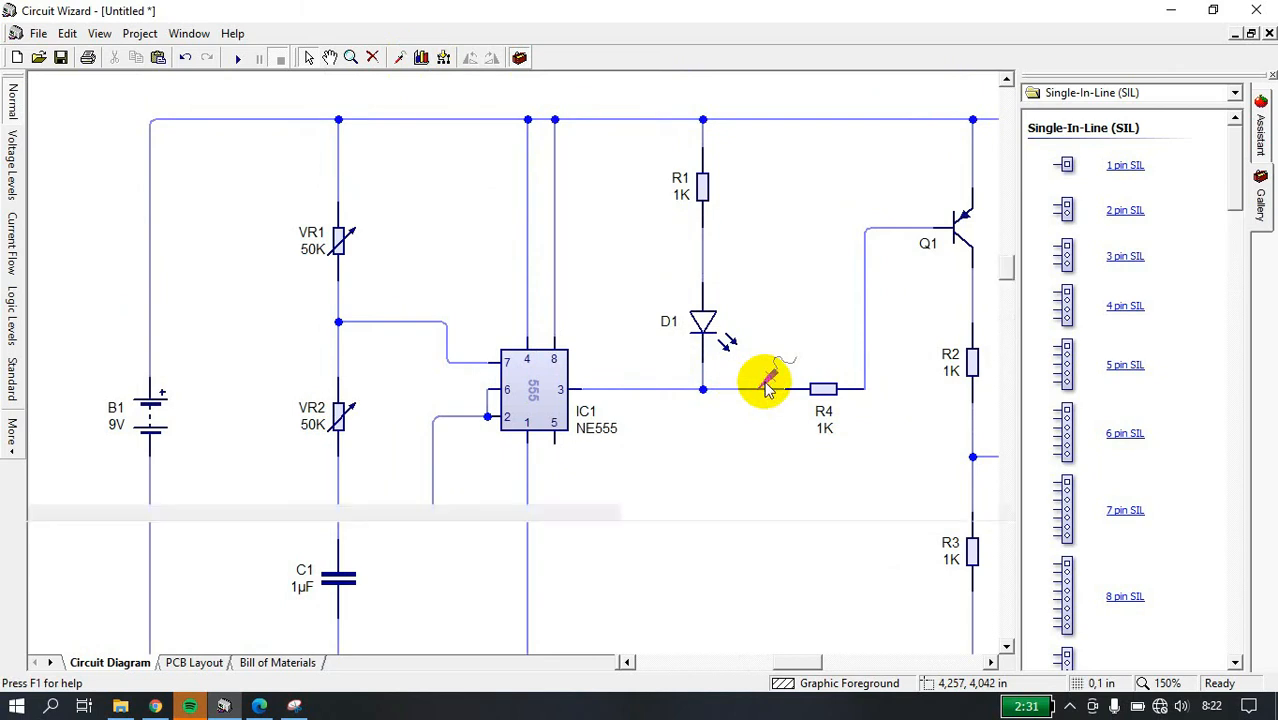
left_click(765, 388)
scroll(760, 385, "down", 2)
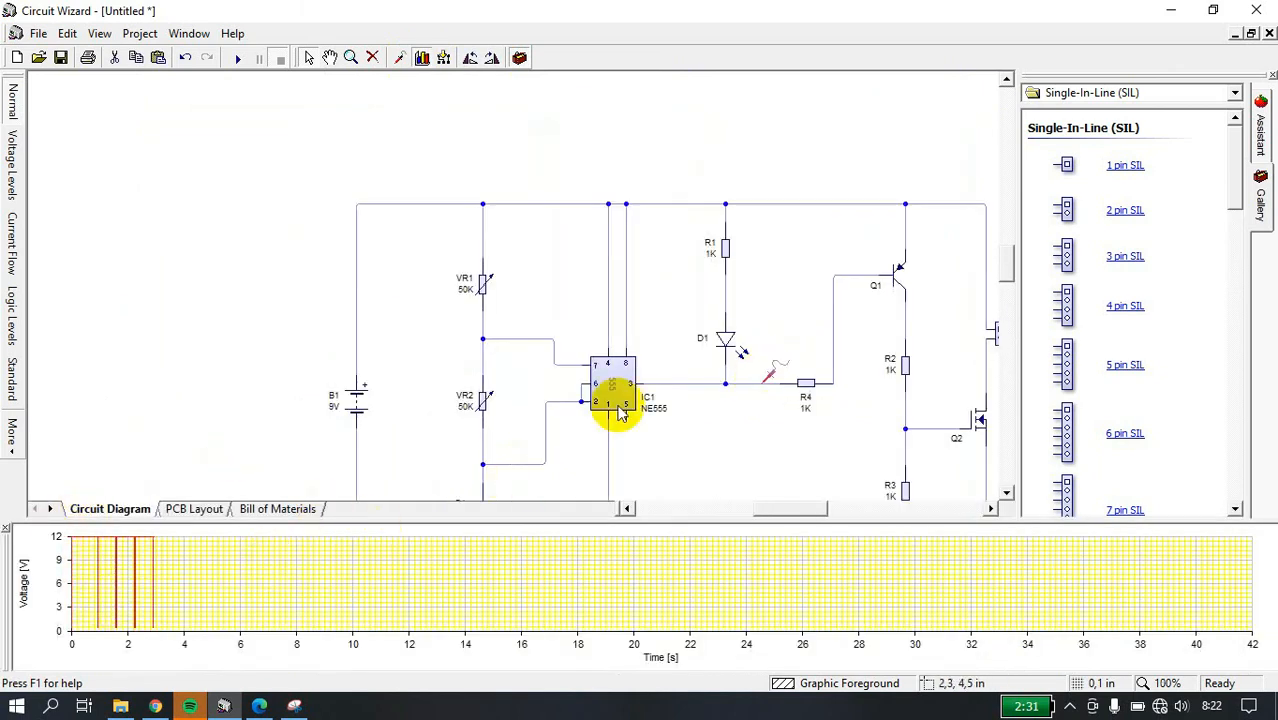
scroll(785, 262, "down", 1)
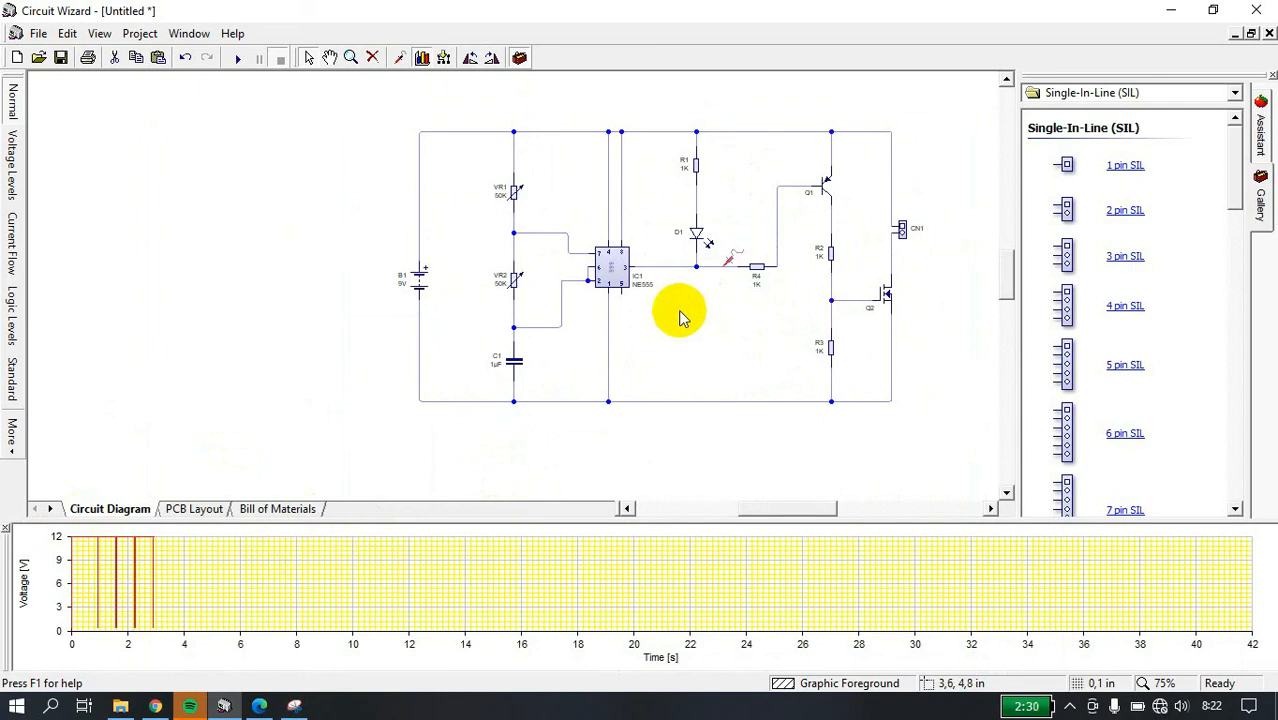
- Set variable resistor VR1's value to 1000 K and VR2's value to 20 K
scroll(515, 270, "up", 3)
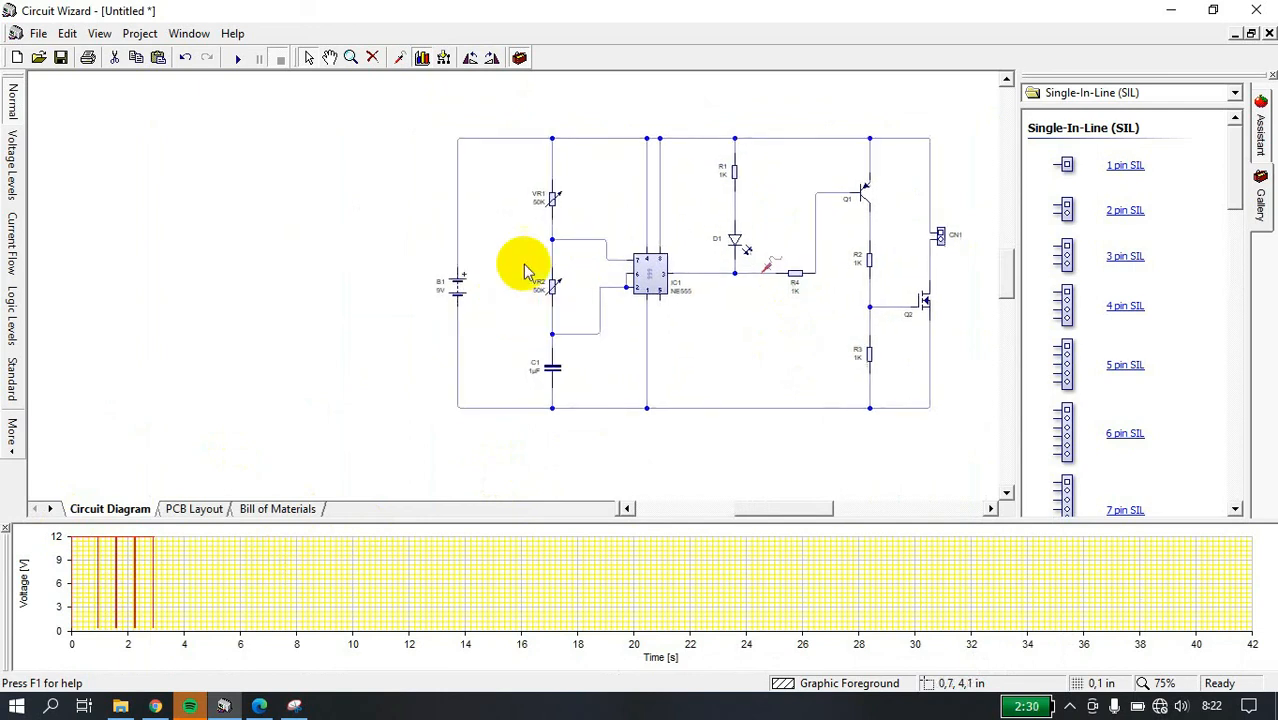
scroll(545, 205, "up", 1)
double_click(536, 212)
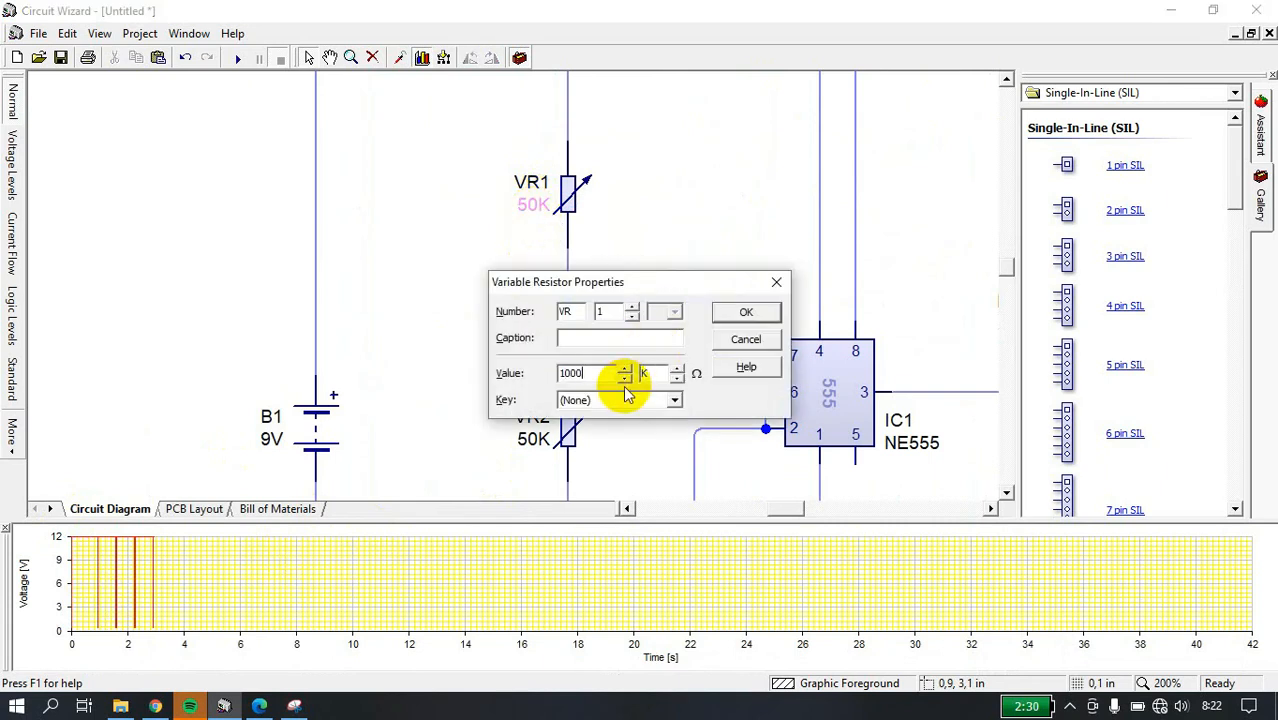
left_click(738, 314)
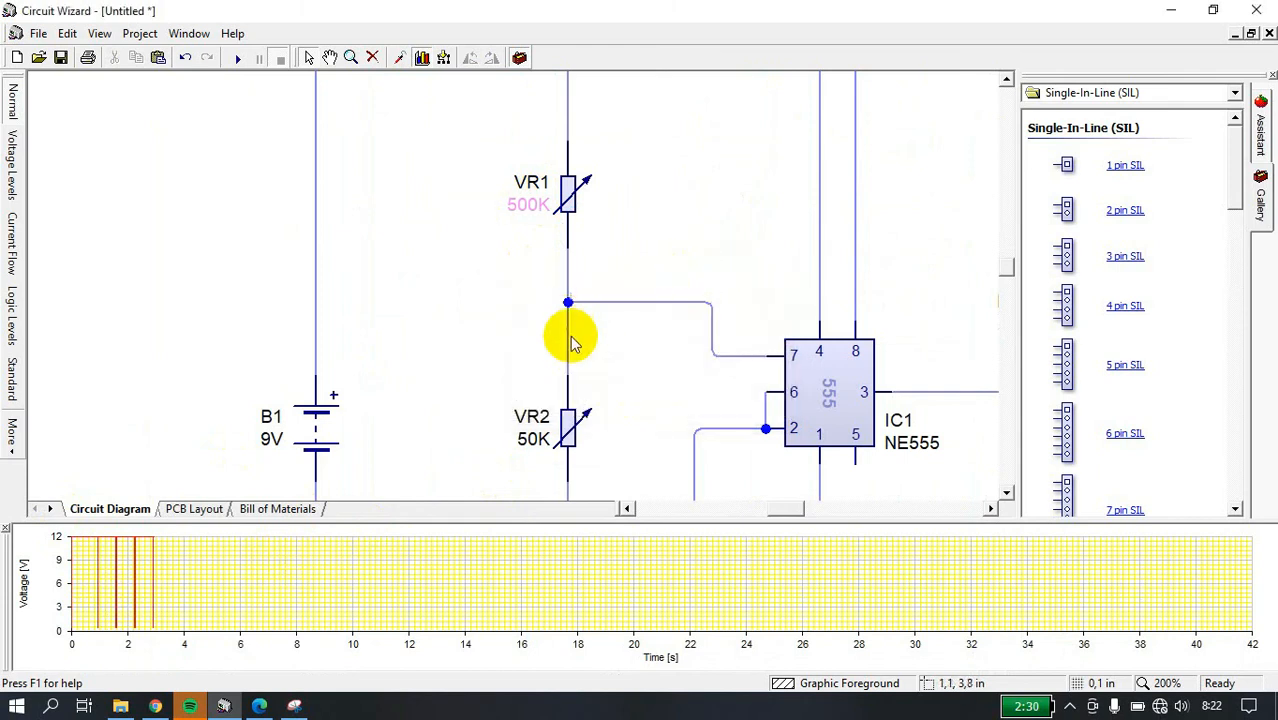
scroll(570, 360, "up", 2)
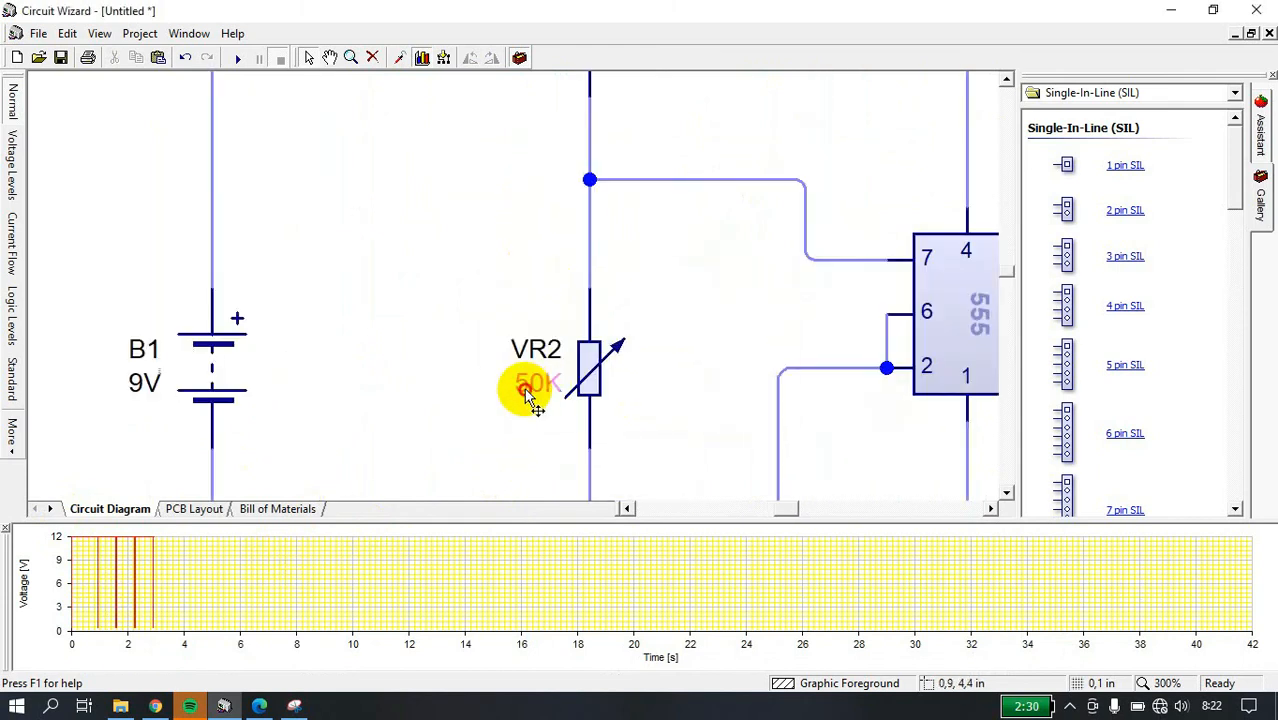
double_click(527, 392)
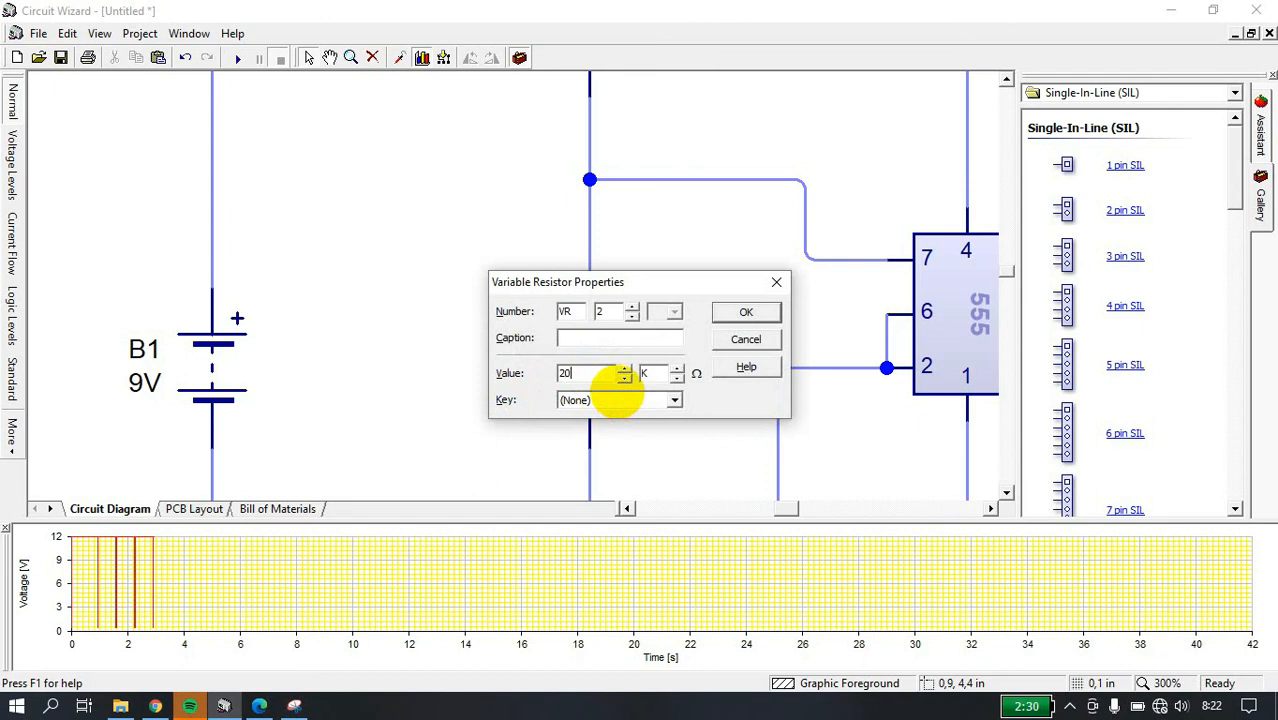
left_click(747, 316)
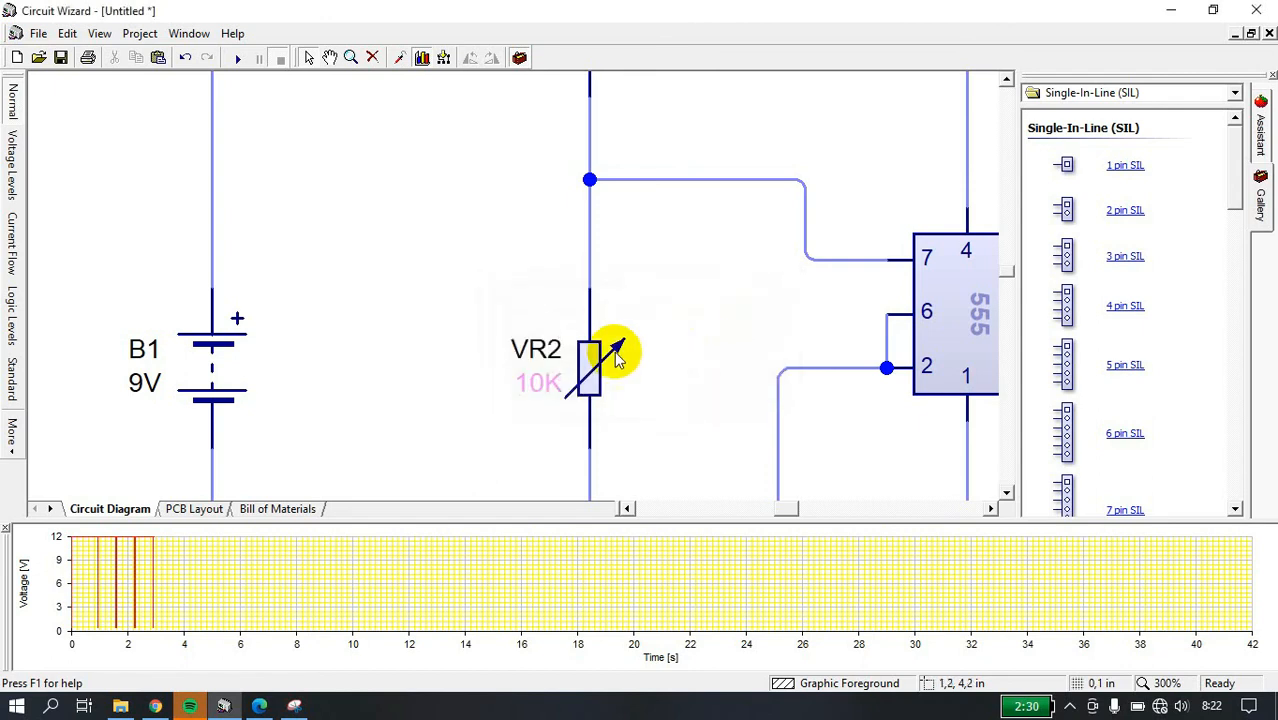
- Set resistor R3's value to 100 K, keeping the 1/4W model
scroll(616, 358, "down", 1)
left_click_drag(673, 377, 660, 281)
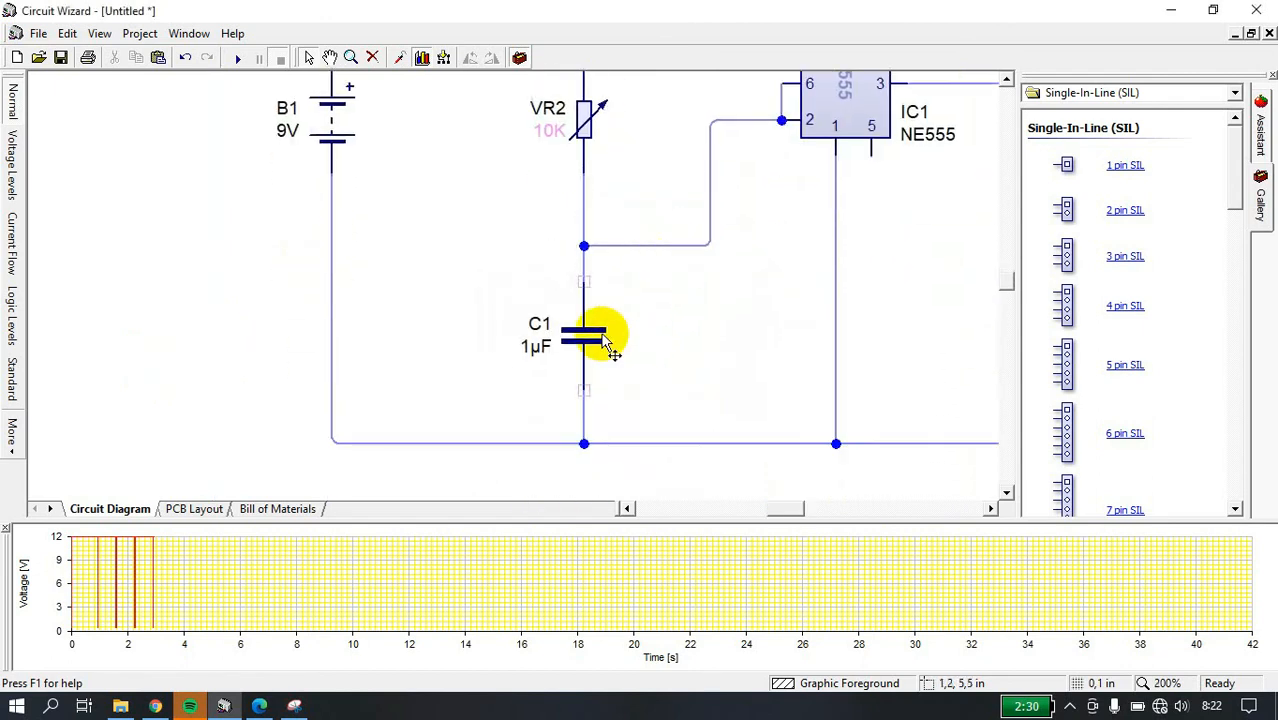
left_click_drag(754, 348, 572, 396)
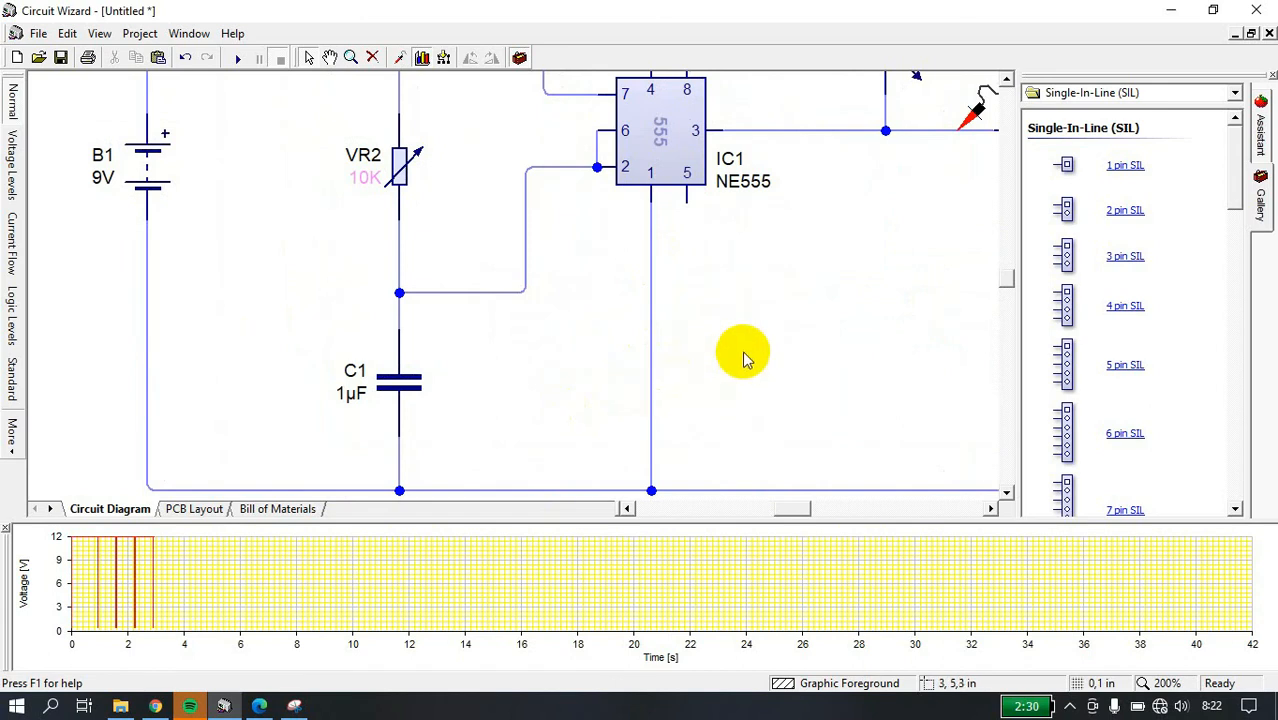
left_click_drag(742, 267, 693, 391)
left_click_drag(736, 262, 634, 406)
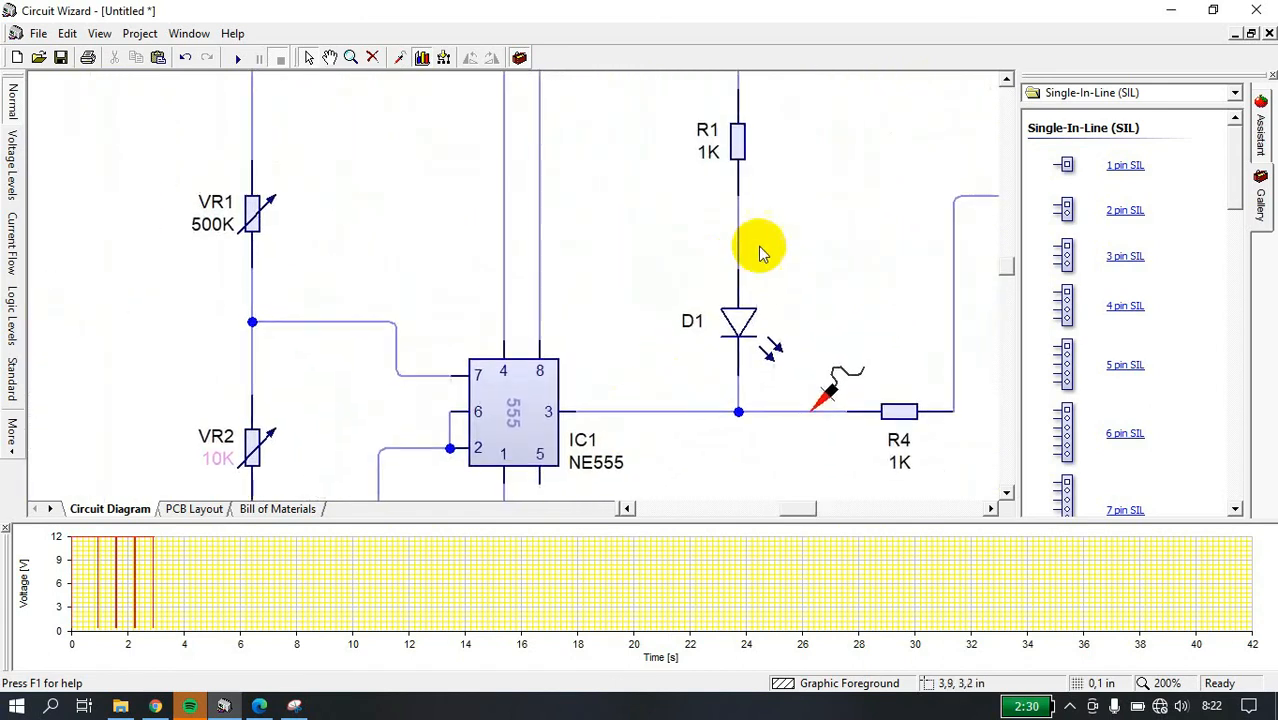
left_click_drag(772, 348, 677, 279)
left_click_drag(729, 336, 584, 251)
left_click_drag(685, 317, 642, 271)
left_click_drag(713, 322, 654, 228)
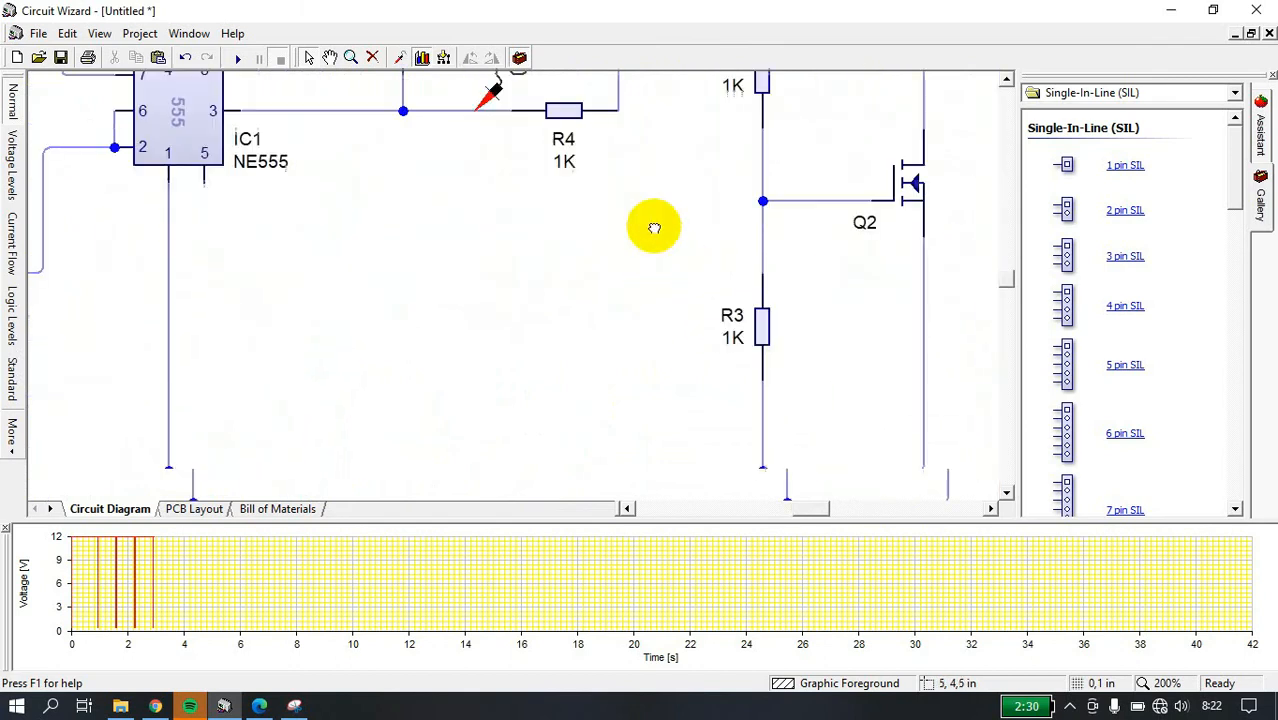
double_click(729, 336)
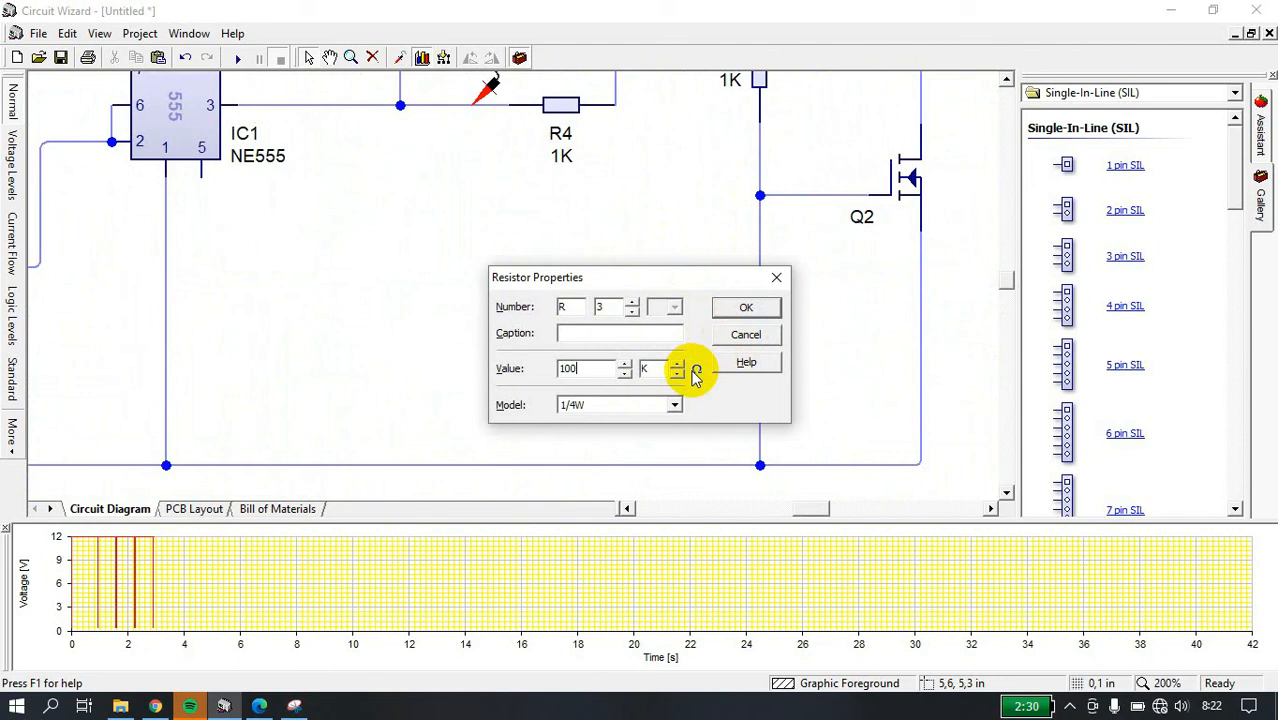
left_click(744, 308)
left_click_drag(807, 257, 726, 334)
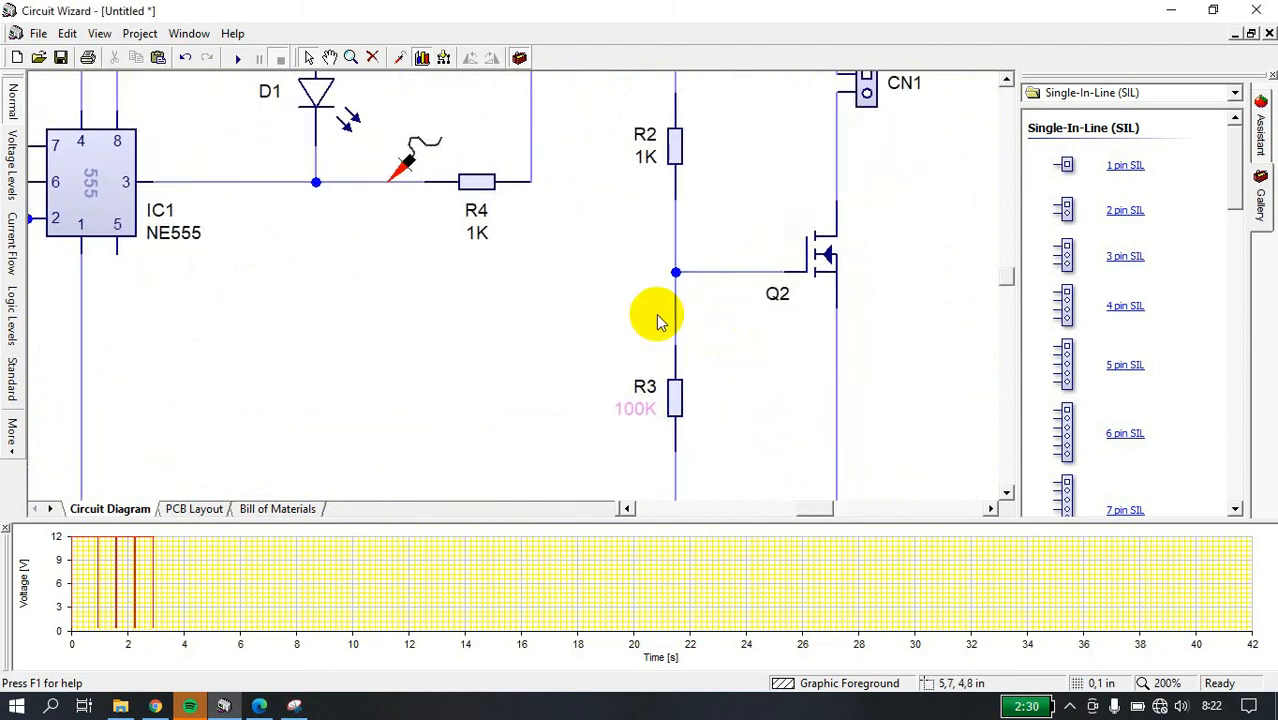
- Run the simulation and examine connector CN1 and the voltage graph of the 555 output
scroll(657, 321, "down", 1)
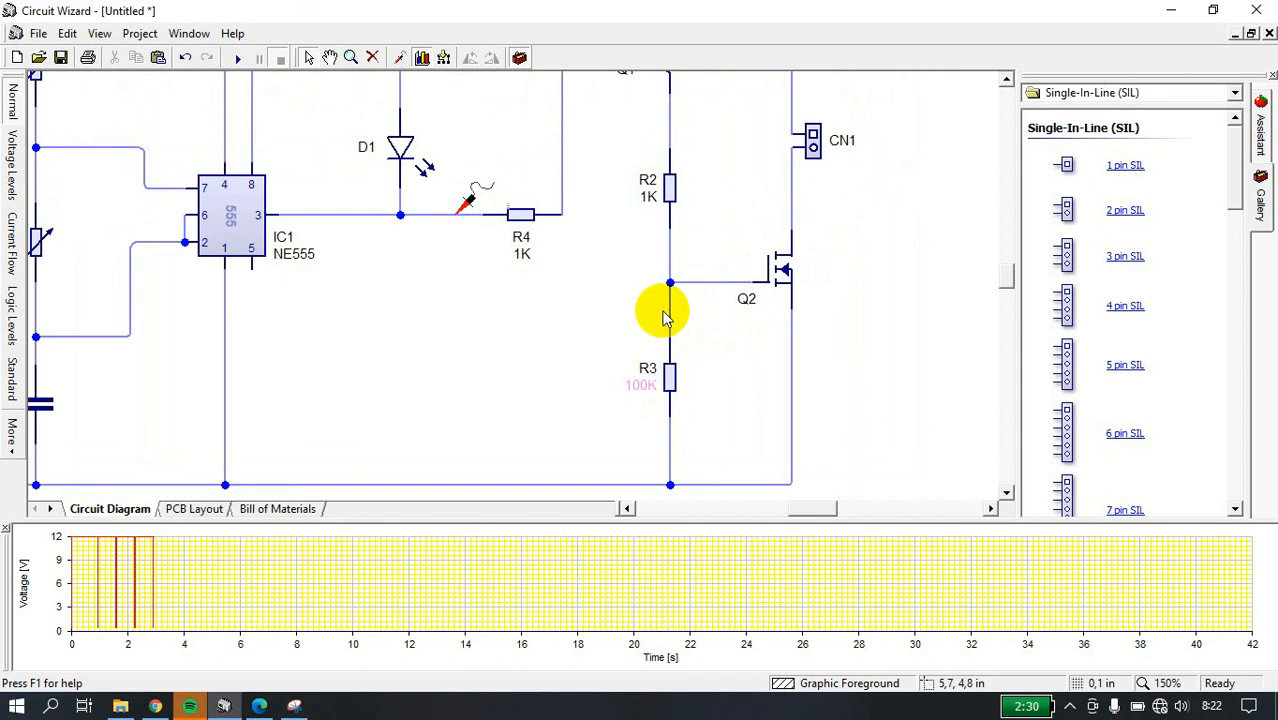
scroll(660, 287, "down", 2)
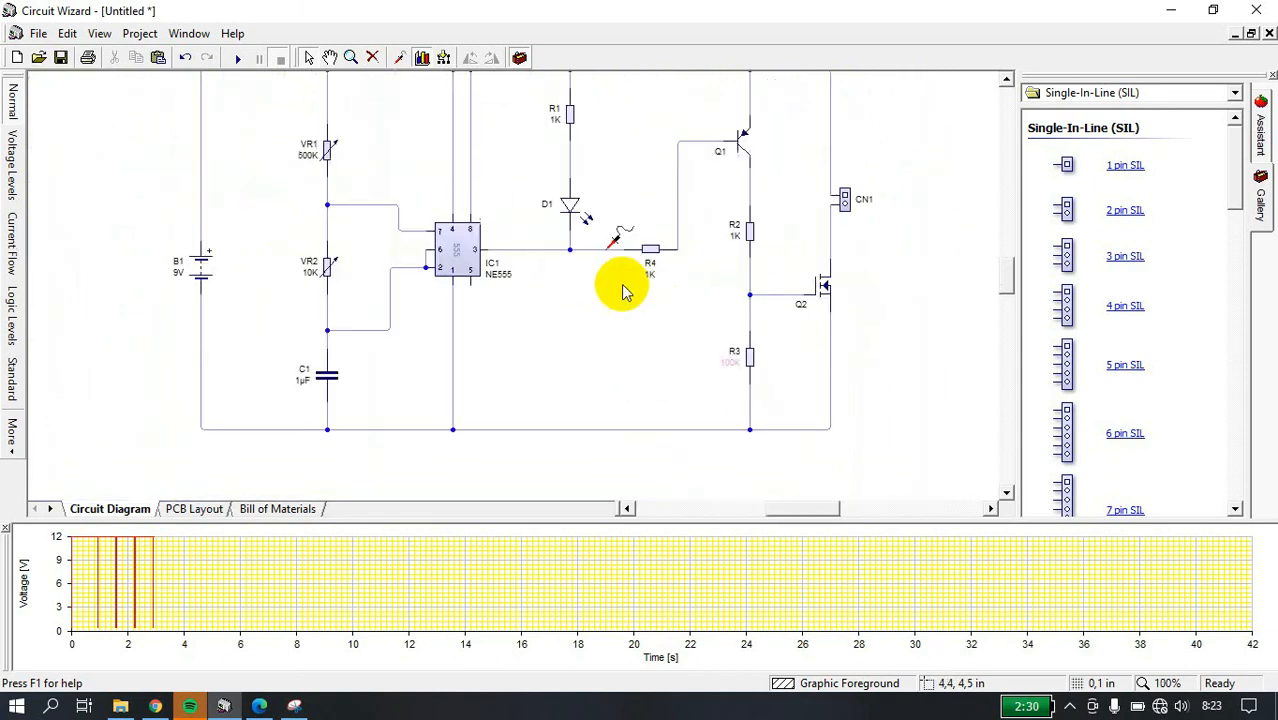
left_click(239, 59)
scroll(855, 207, "up", 2)
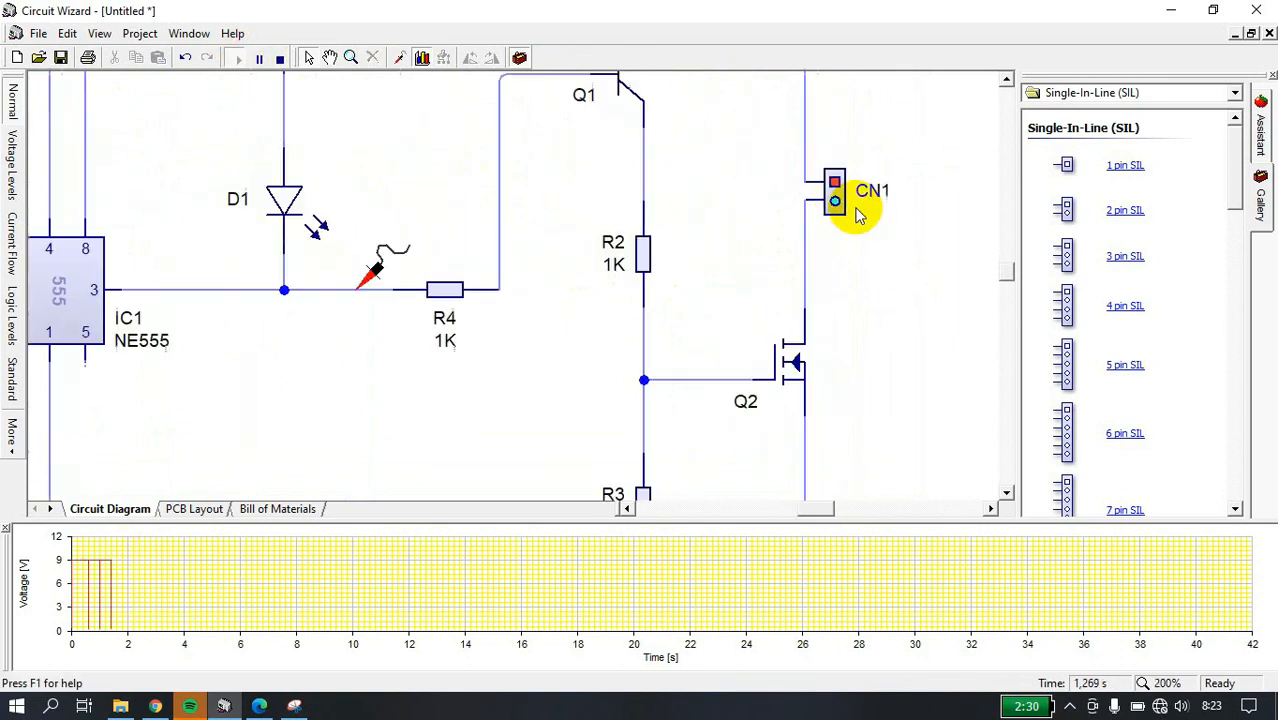
scroll(876, 175, "down", 2)
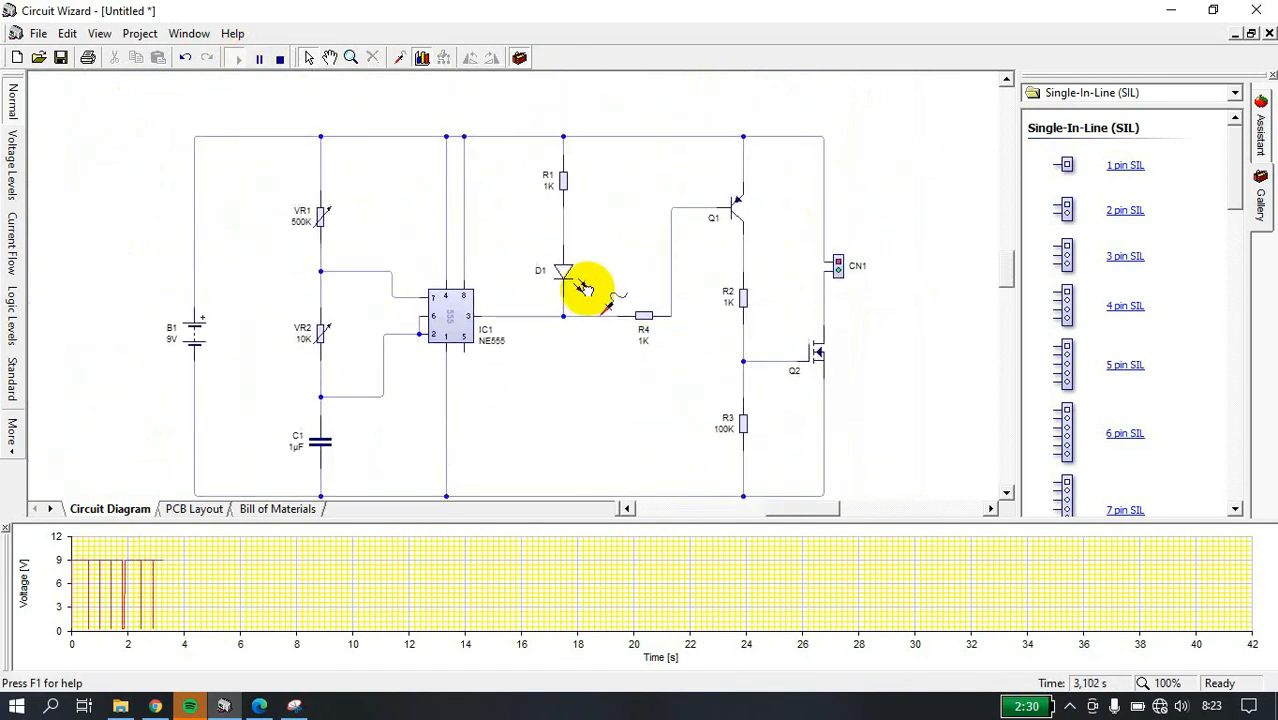
left_click_drag(597, 302, 608, 268)
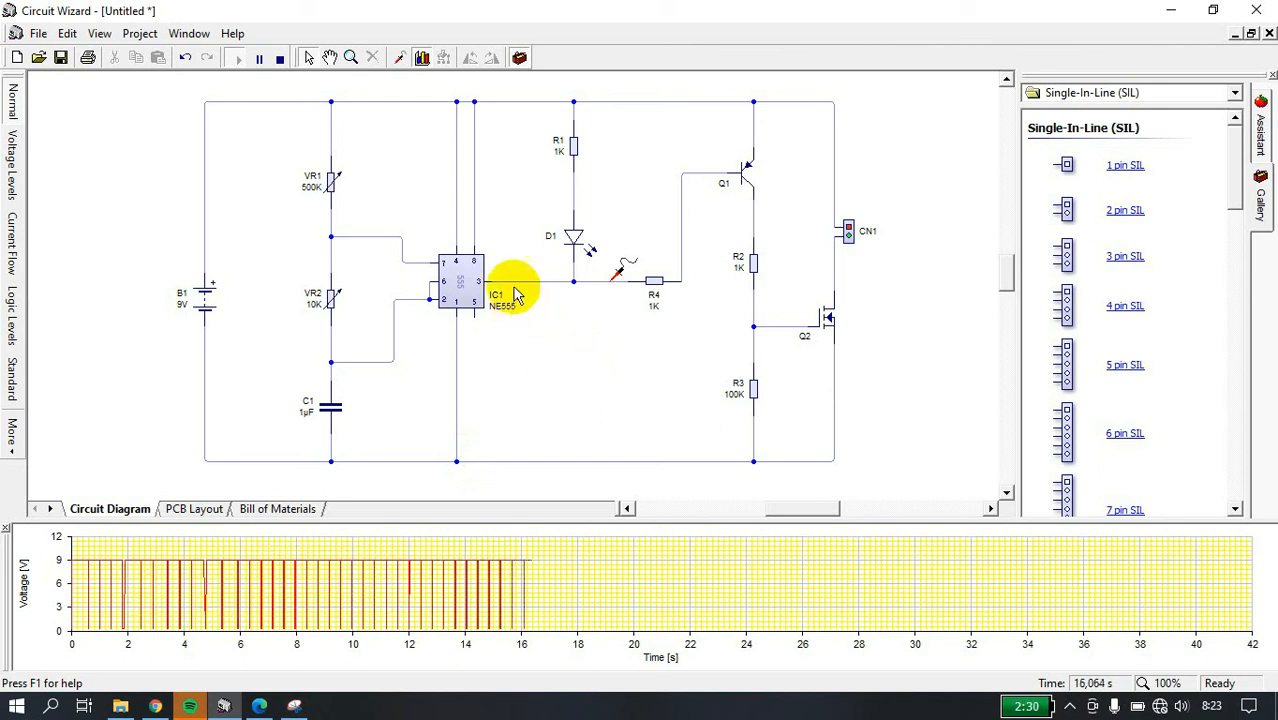
mouse_move(511, 289)
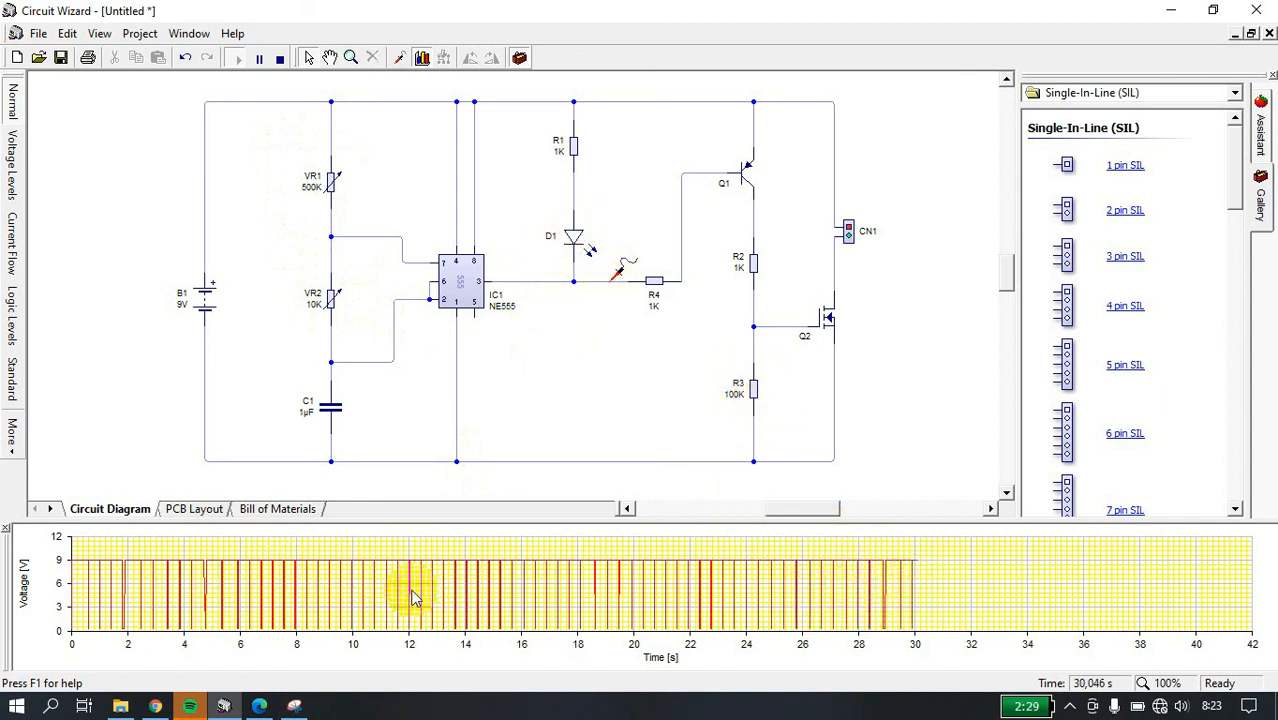
- Set variable resistor VR1's value to 200 K while the simulation runs
scroll(308, 228, "up", 1)
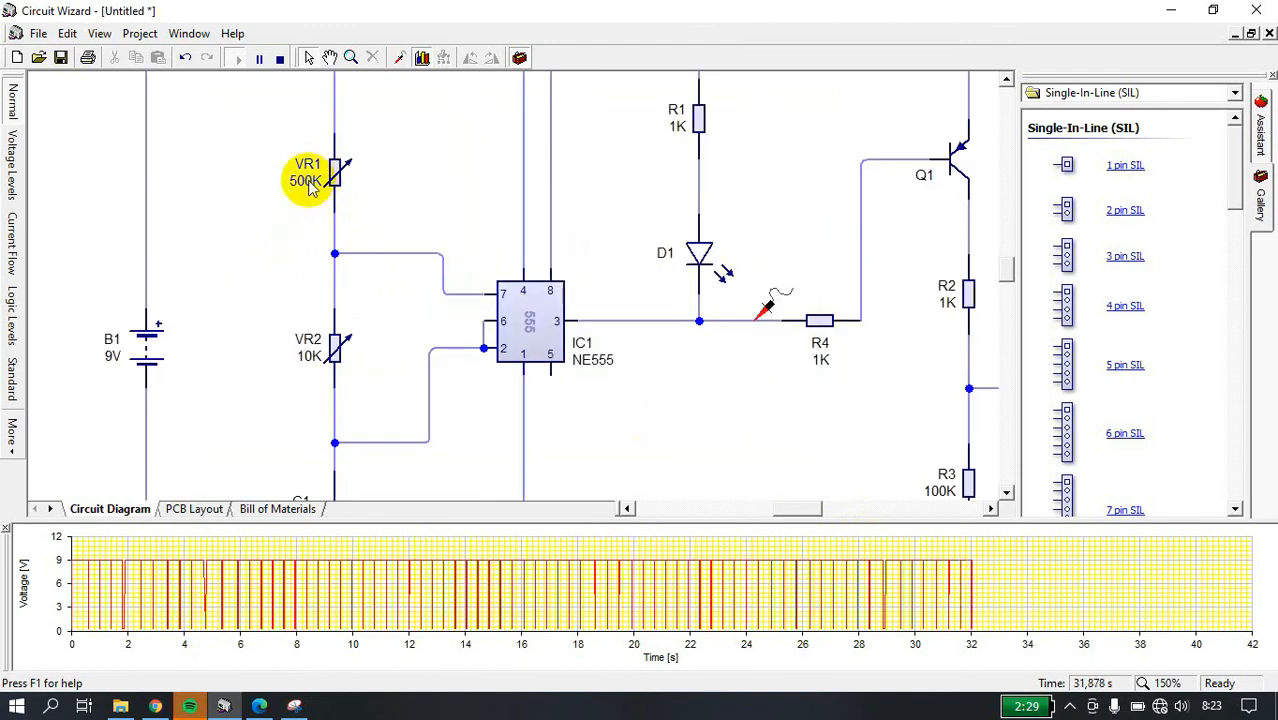
double_click(312, 188)
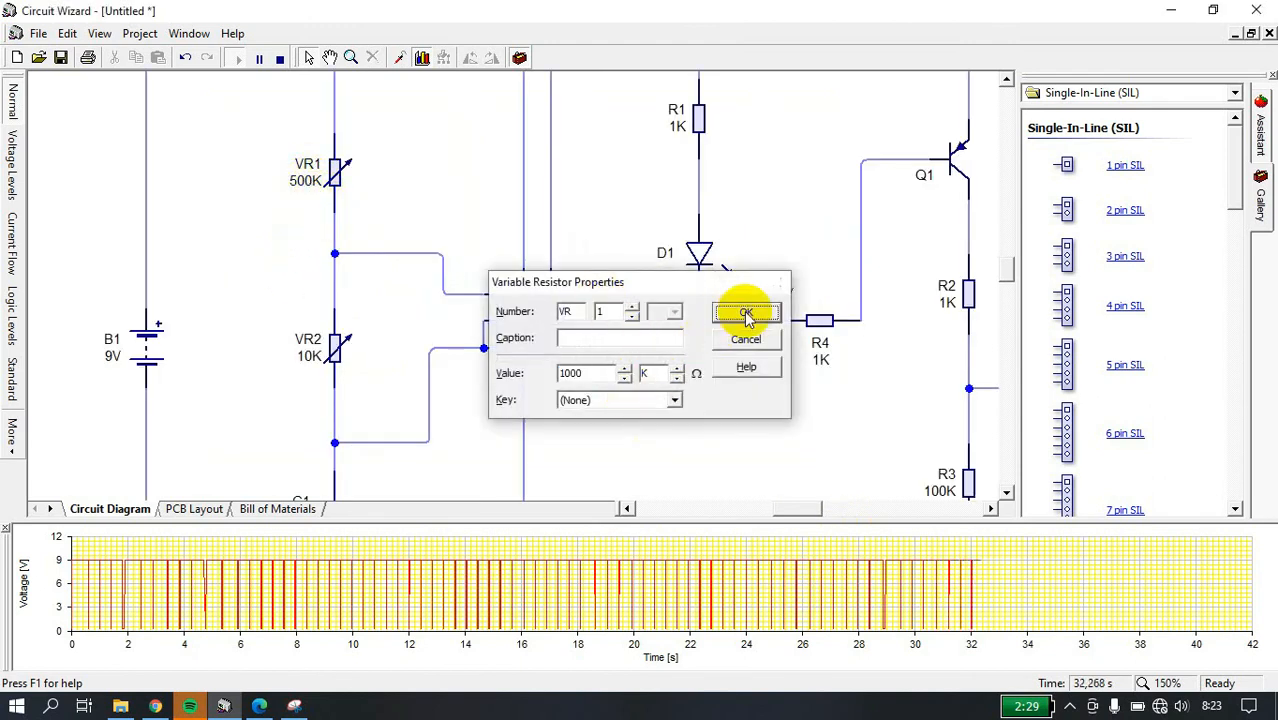
left_click(745, 311)
double_click(302, 185)
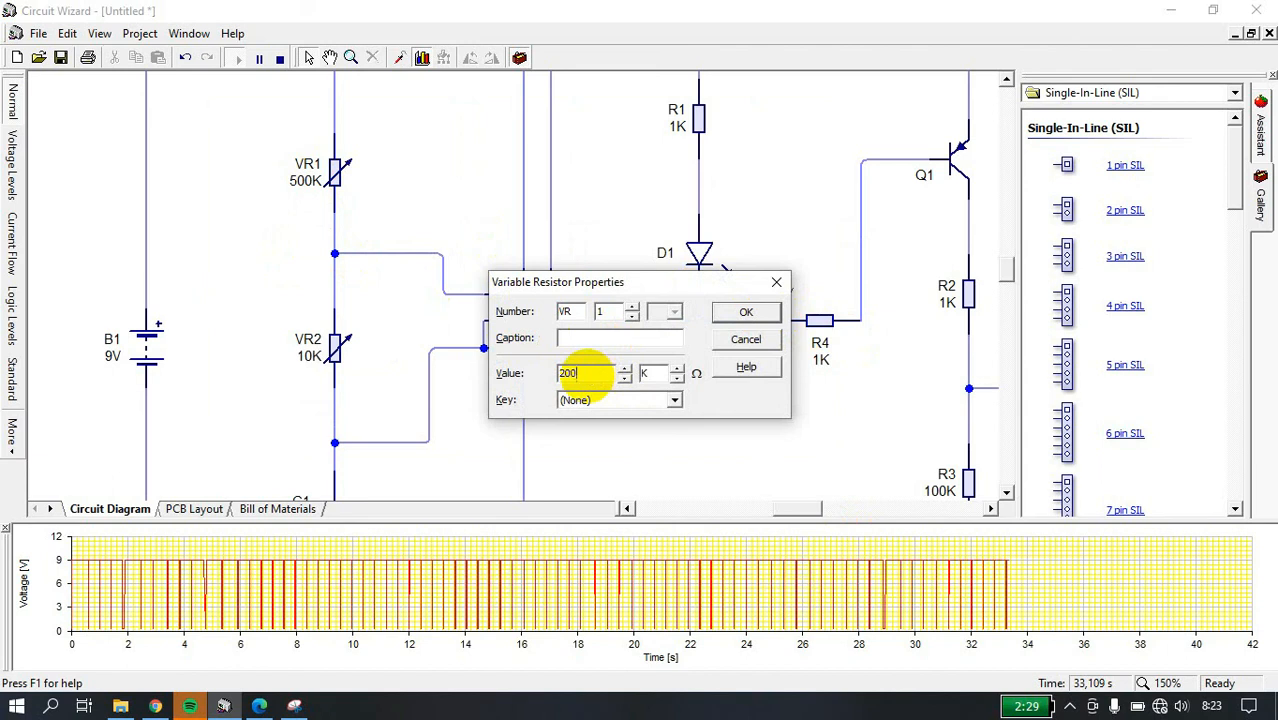
left_click(748, 313)
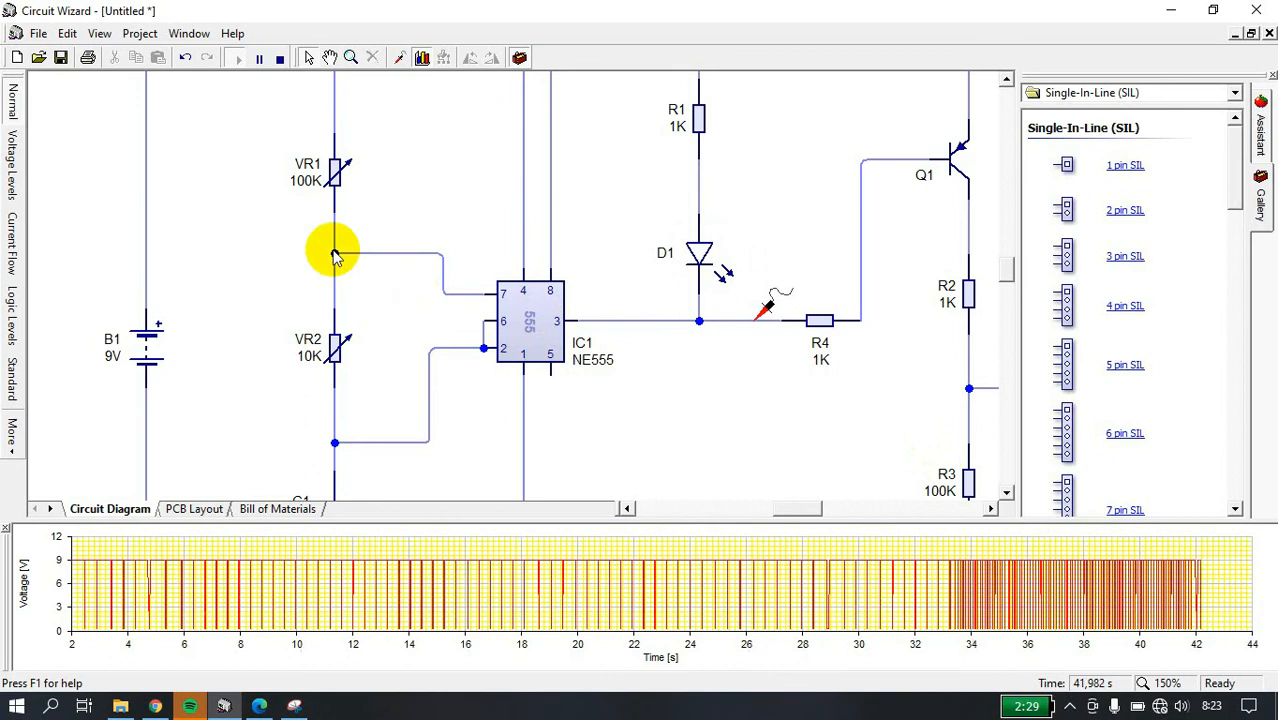
- Set variable resistor VR1's value back to 1000 K, compare the voltage graph and stop the simulation
double_click(305, 182)
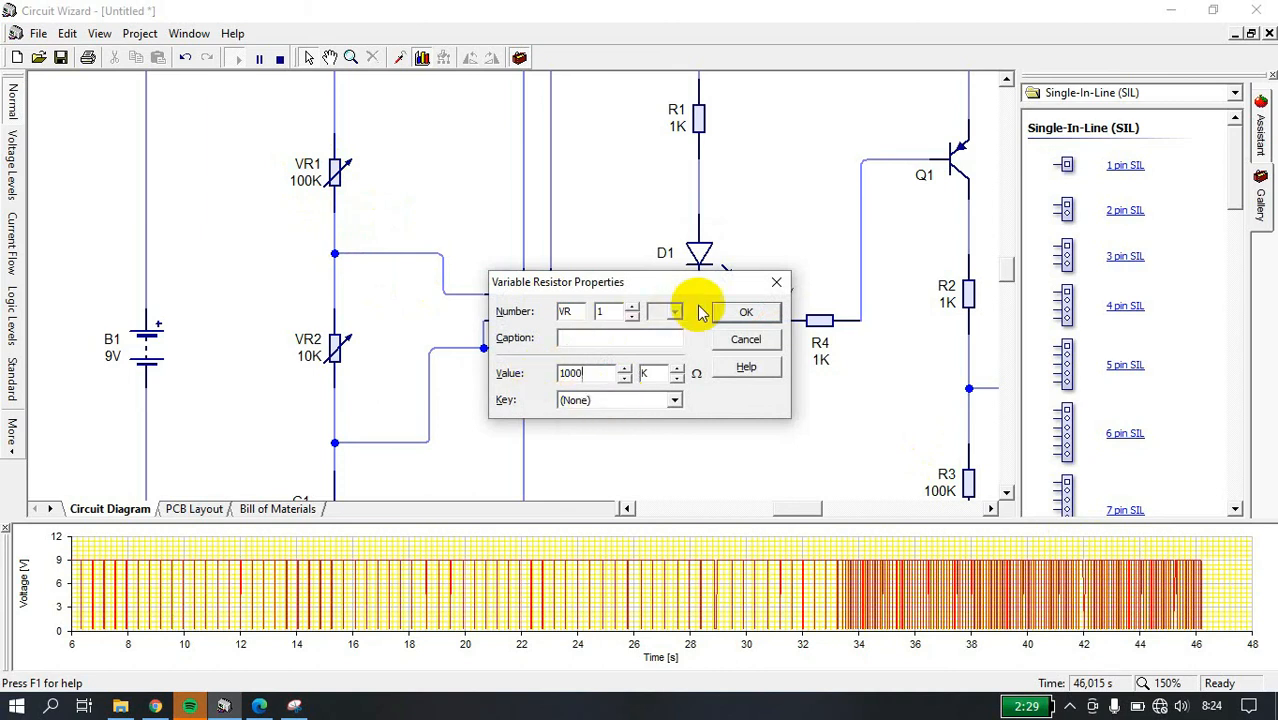
left_click(740, 312)
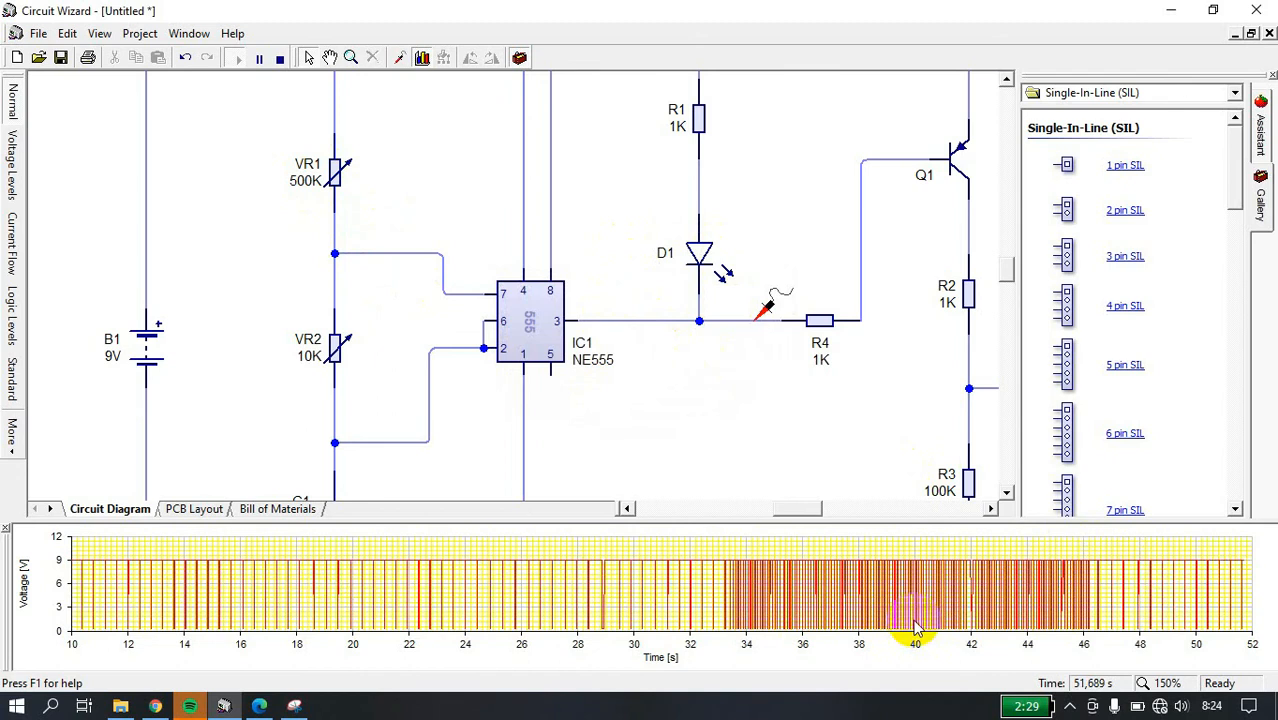
scroll(551, 322, "down", 1)
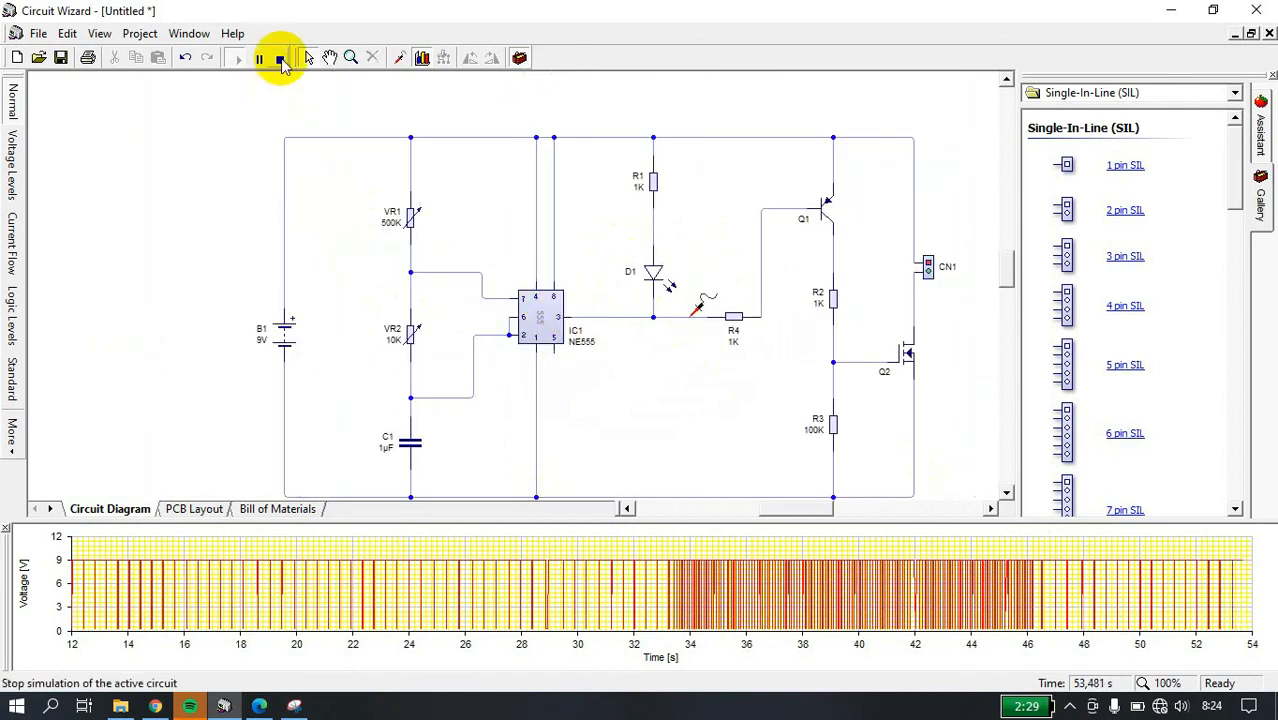
left_click(281, 60)
- Convert the circuit diagram into a PCB layout using the Double-Sided; Thin Tracks option with the default conversion settings
scroll(579, 234, "down", 1)
scroll(556, 248, "up", 1)
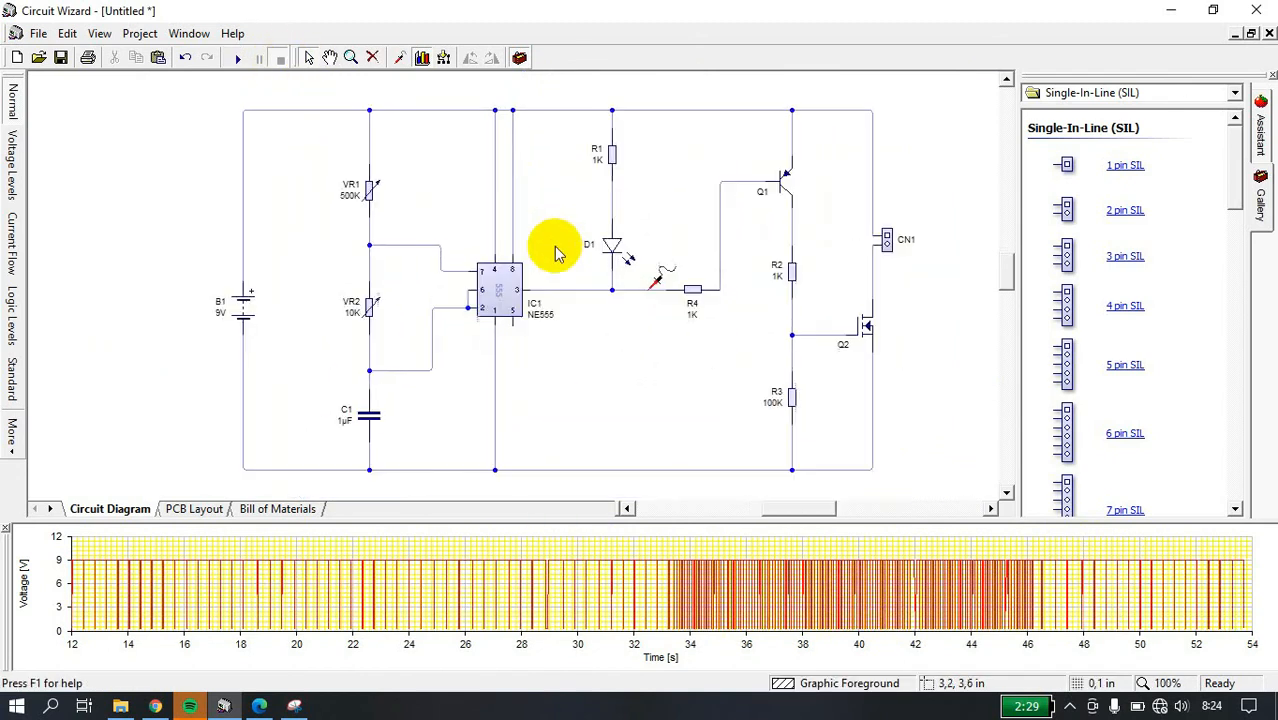
left_click(446, 60)
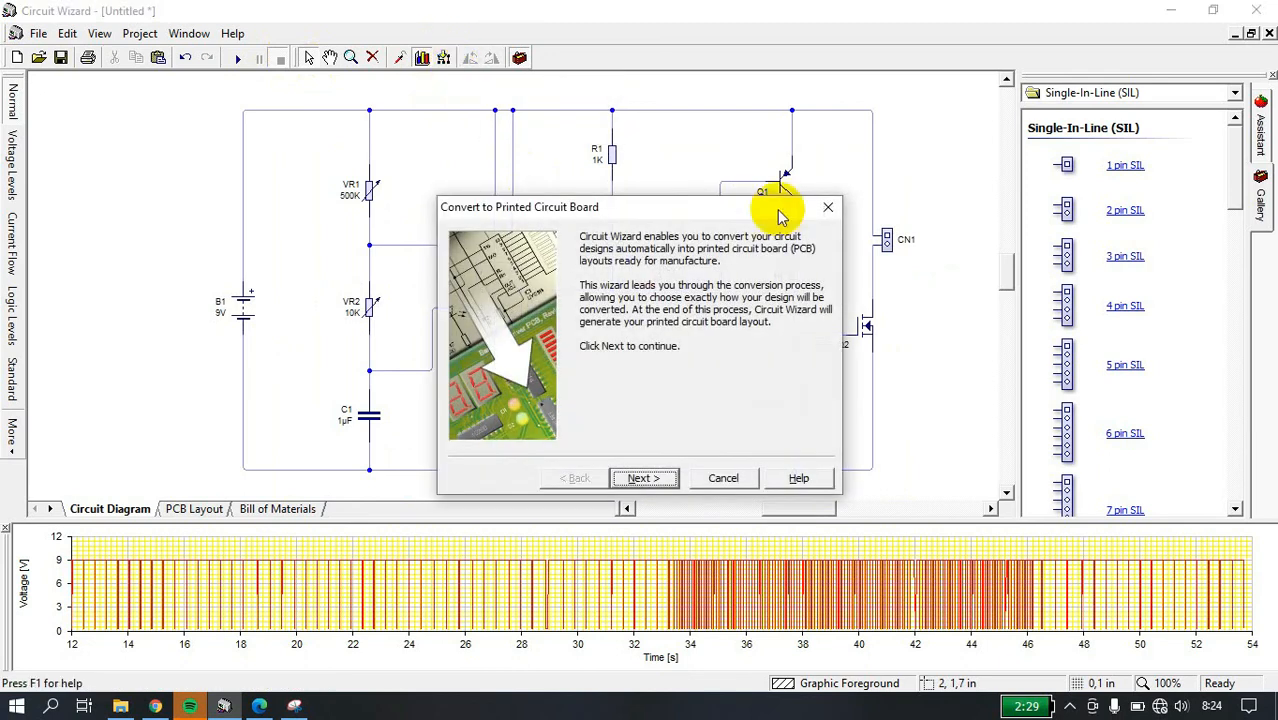
left_click(645, 478)
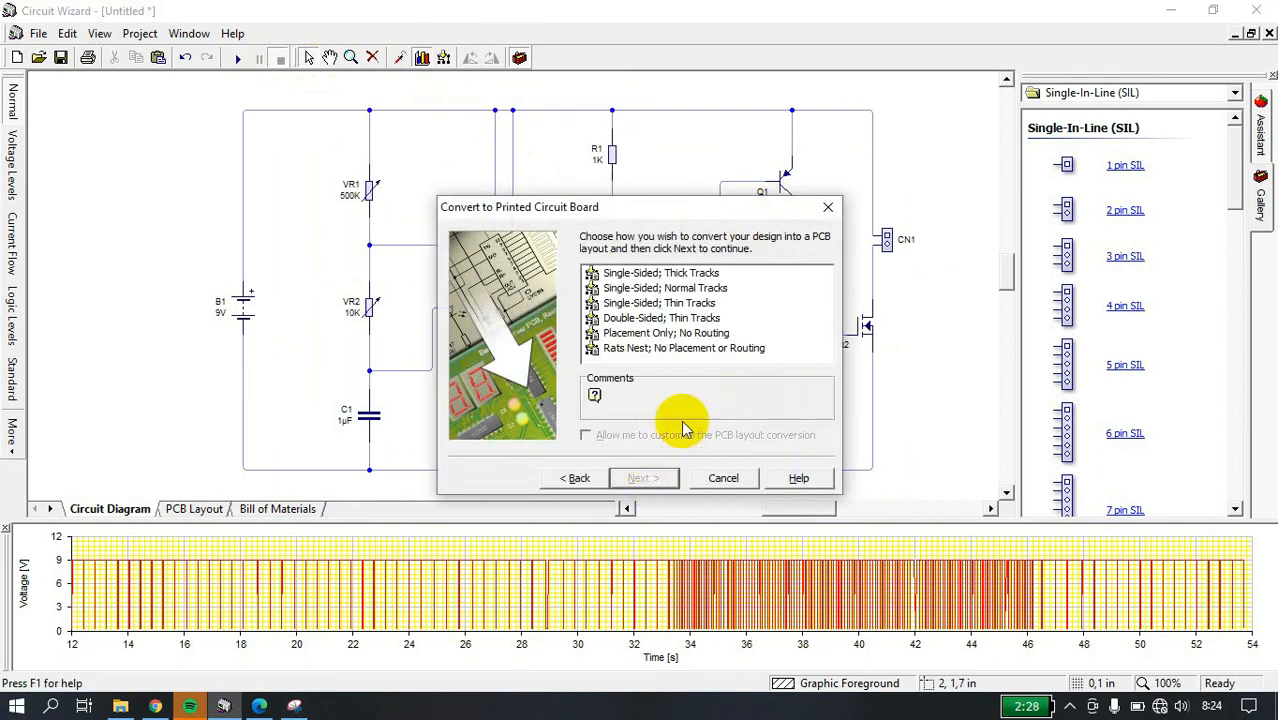
left_click(657, 318)
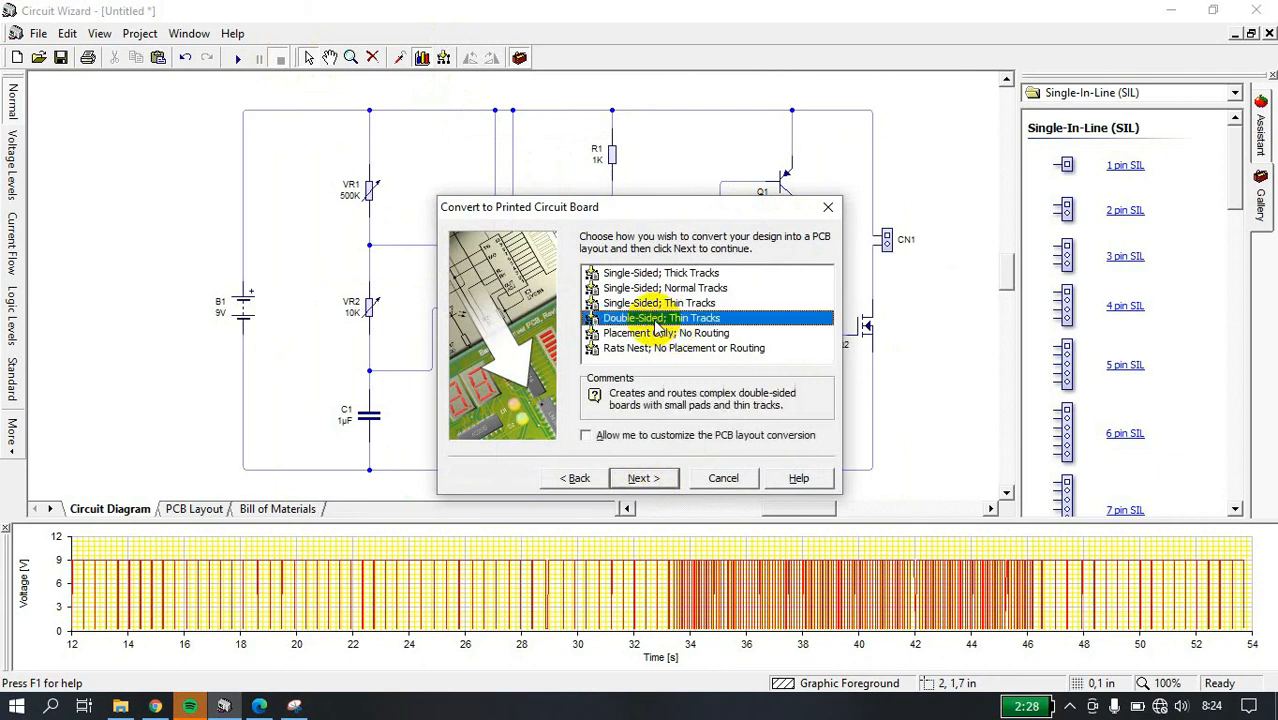
left_click(664, 479)
left_click(662, 478)
left_click(662, 478)
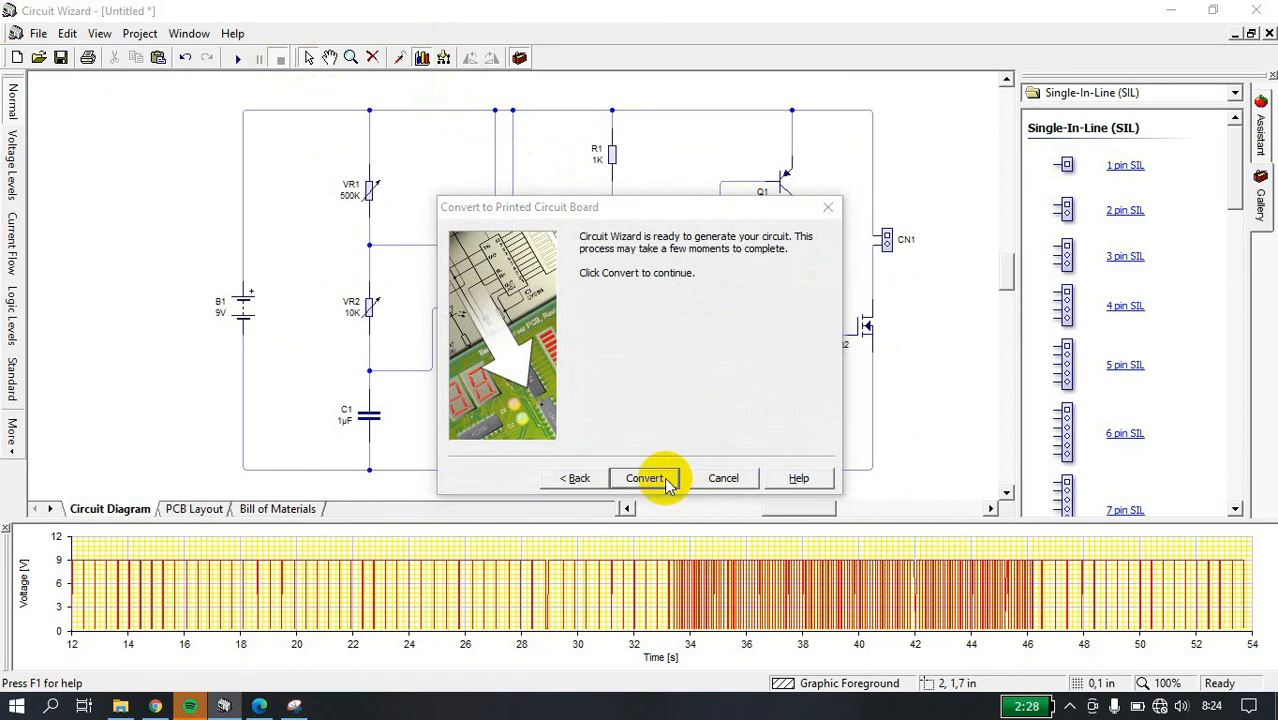
left_click(615, 378)
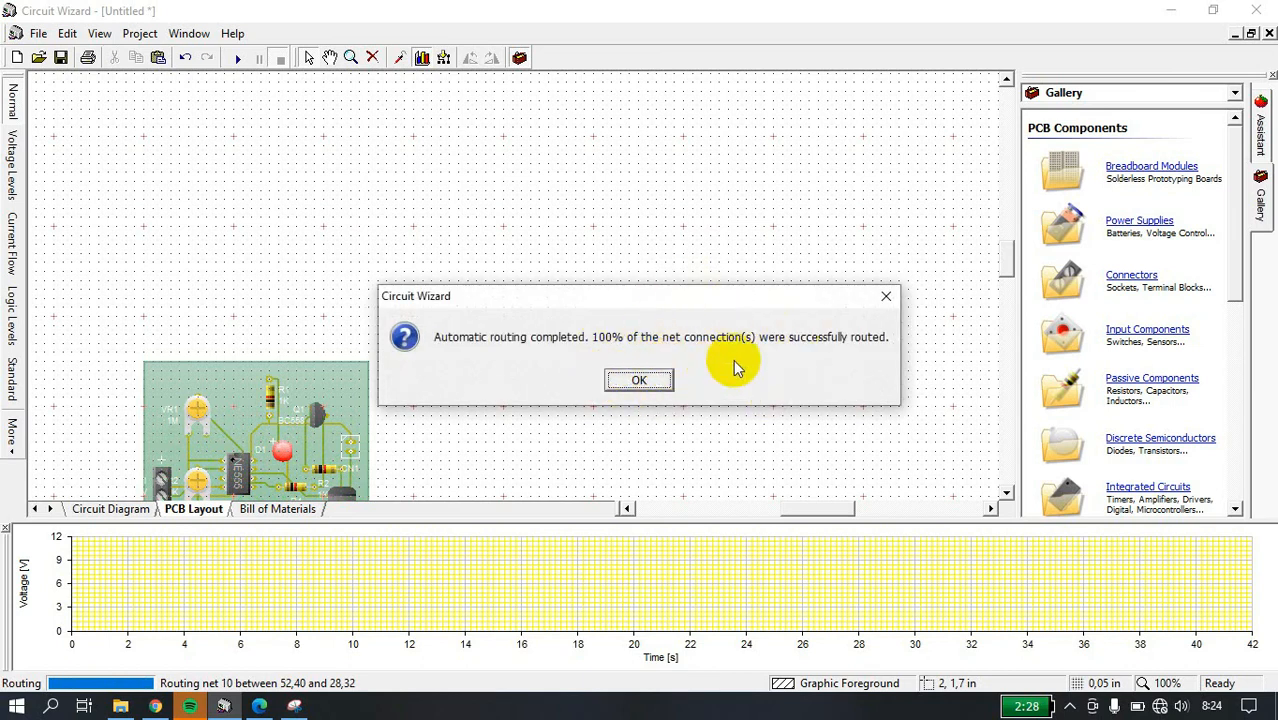
left_click(665, 379)
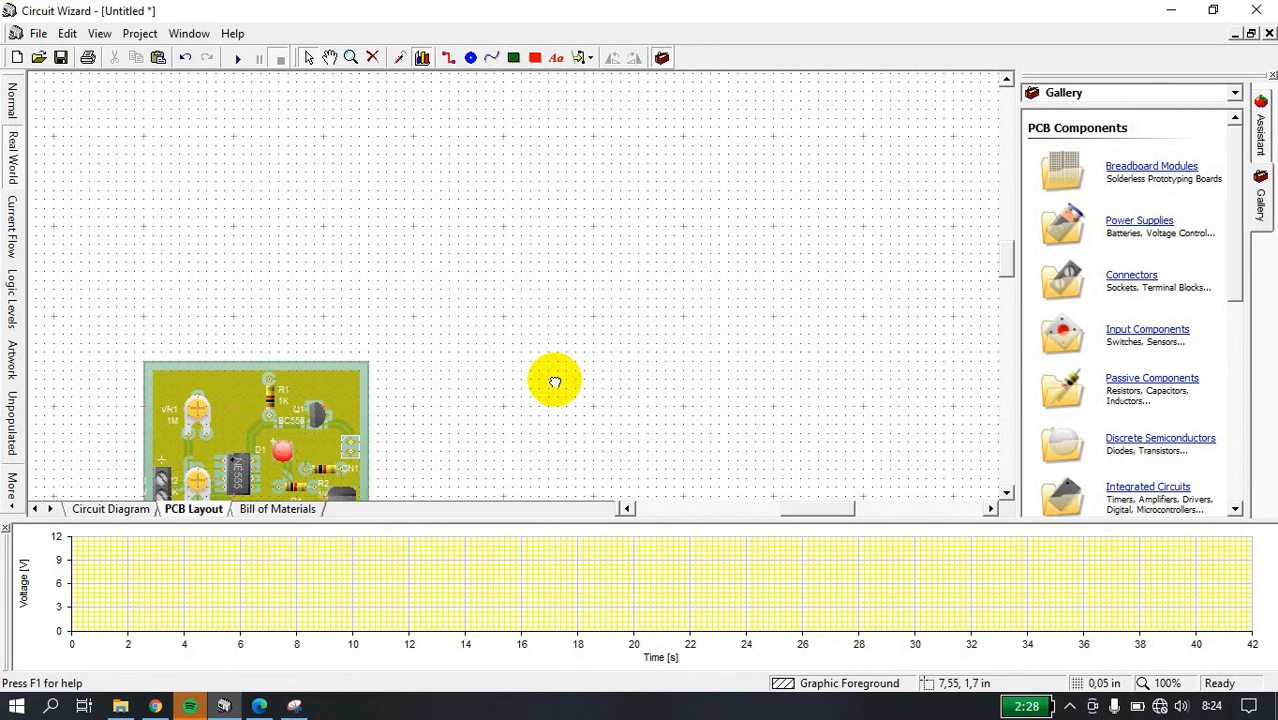
left_click_drag(556, 380, 653, 305)
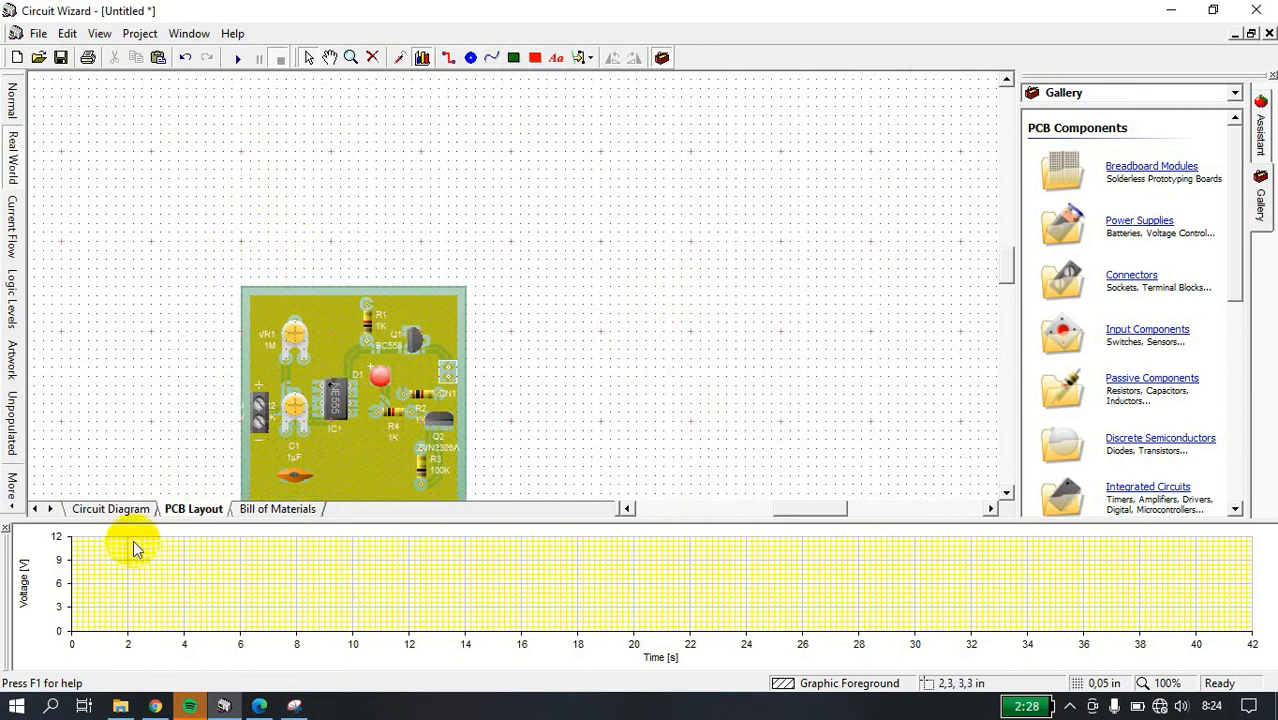
left_click(118, 510)
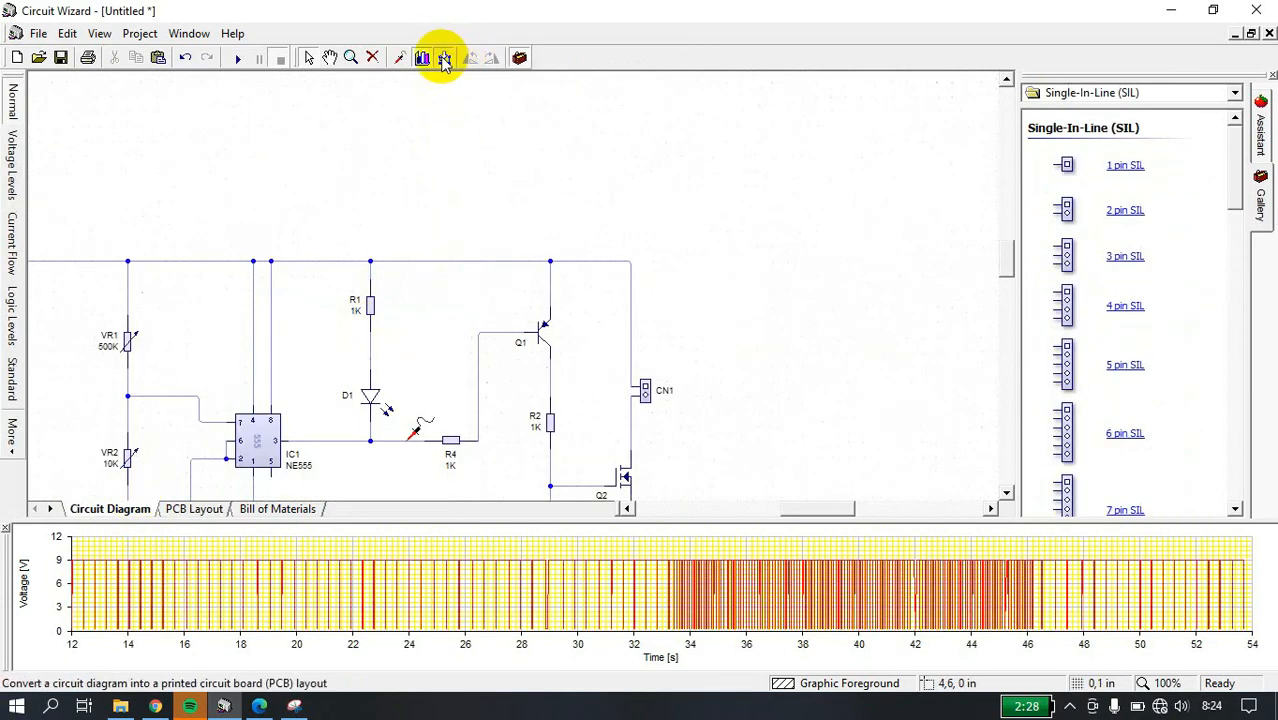
left_click(443, 57)
left_click(650, 478)
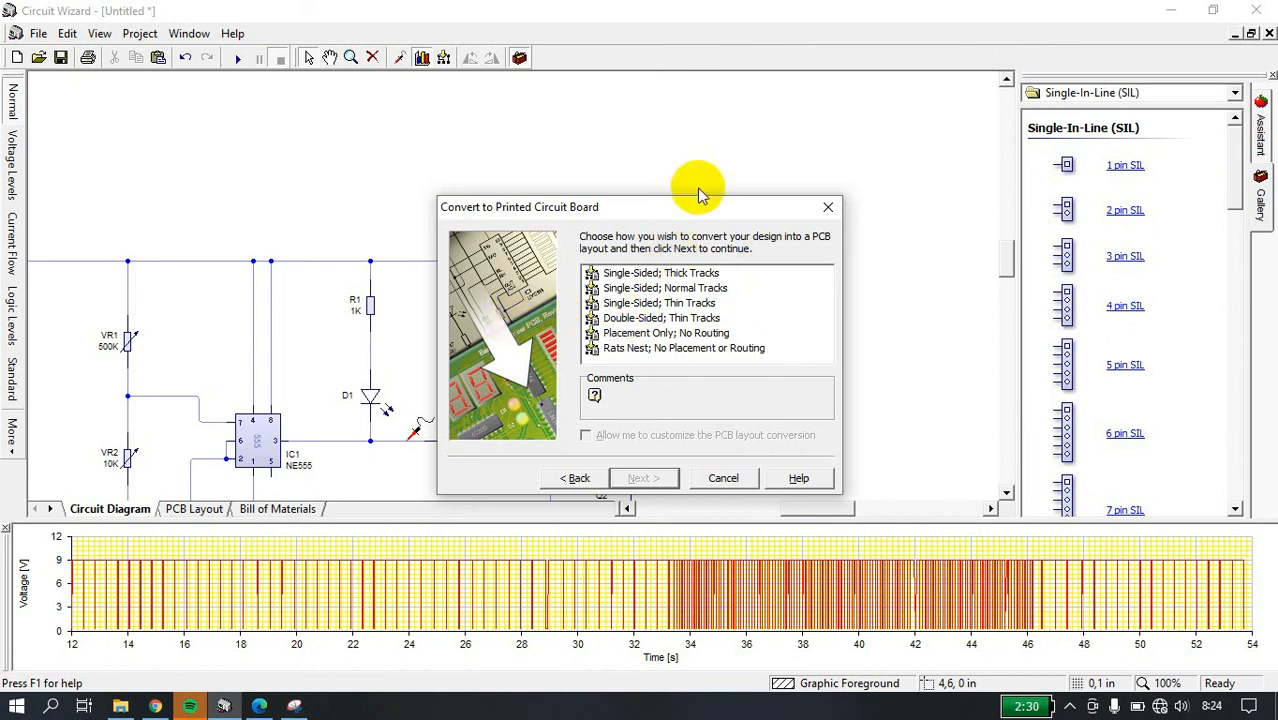
left_click(826, 210)
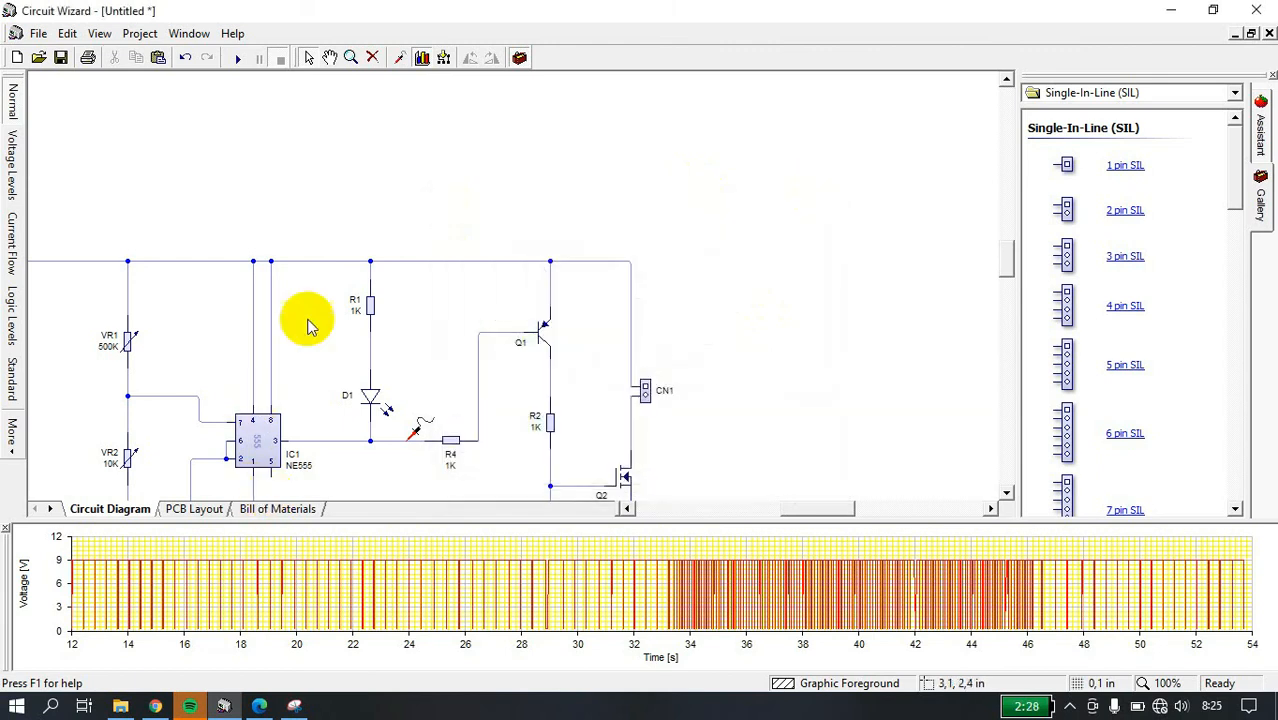
left_click(189, 510)
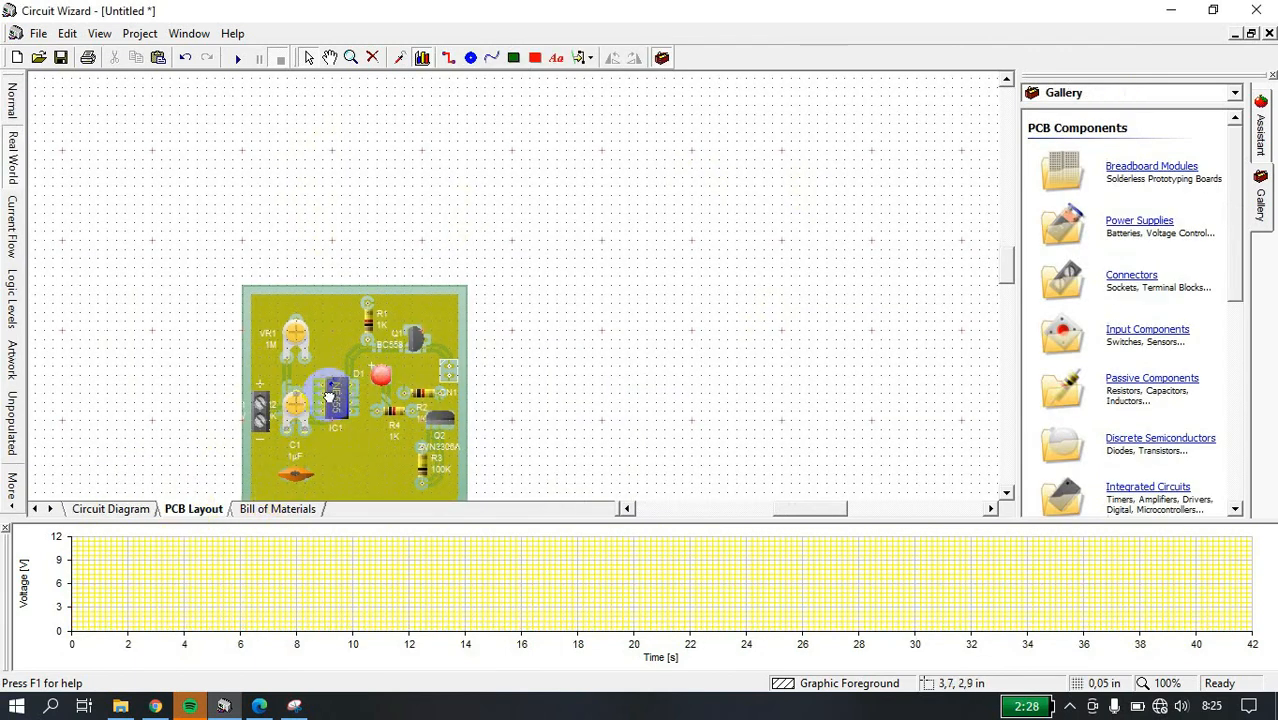
- Show the PCB layout in the Artwork view and examine the routing of its tracks and pads
scroll(460, 335, "up", 2)
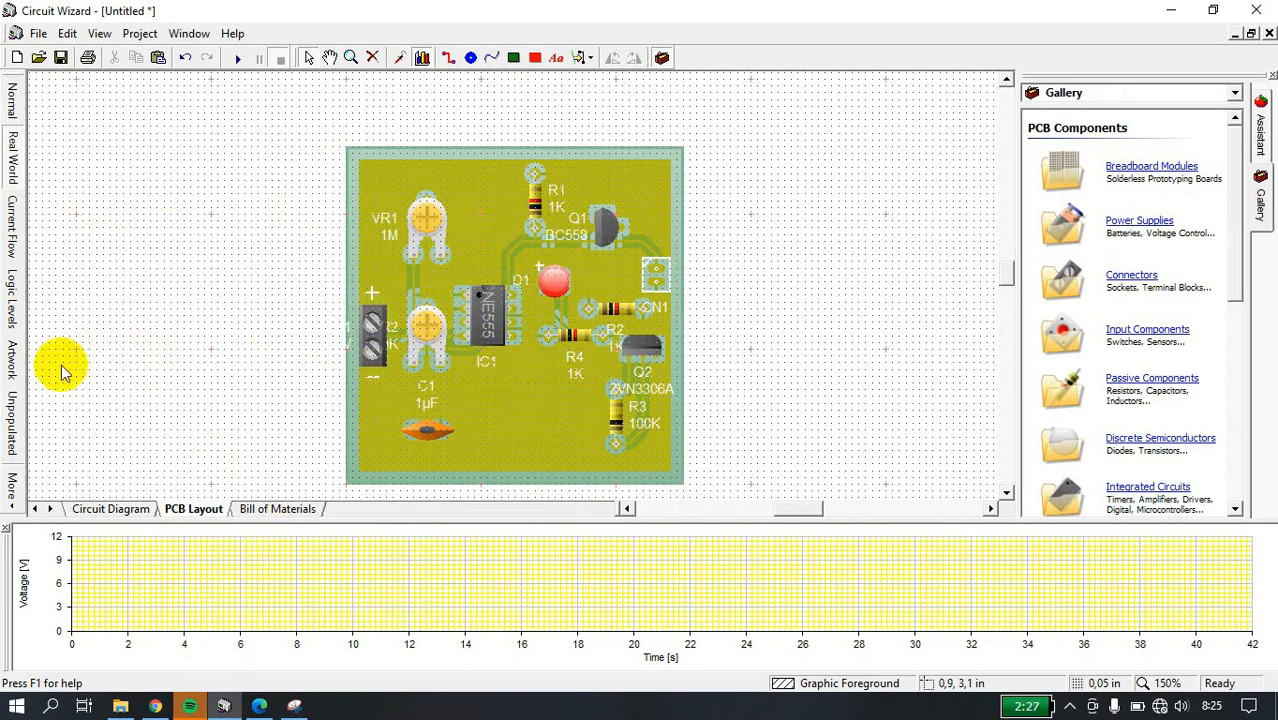
left_click(12, 355)
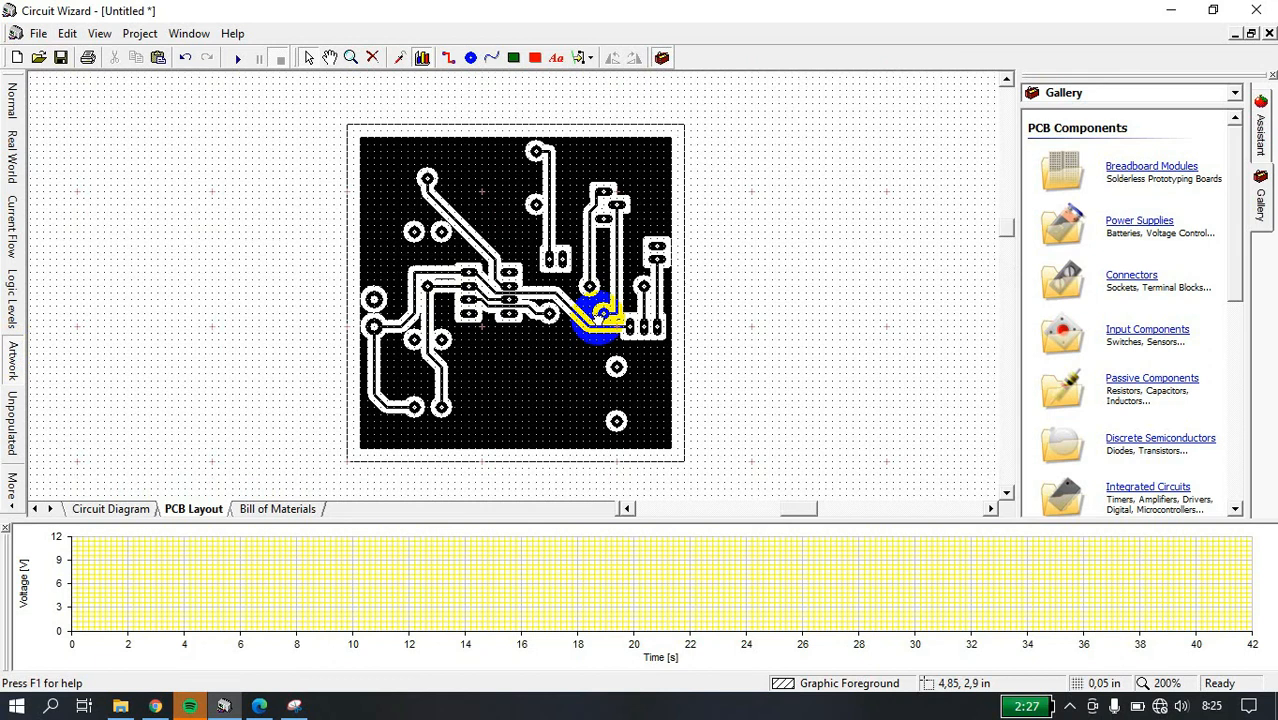
scroll(610, 320, "up", 1)
scroll(610, 320, "down", 1)
scroll(610, 320, "up", 1)
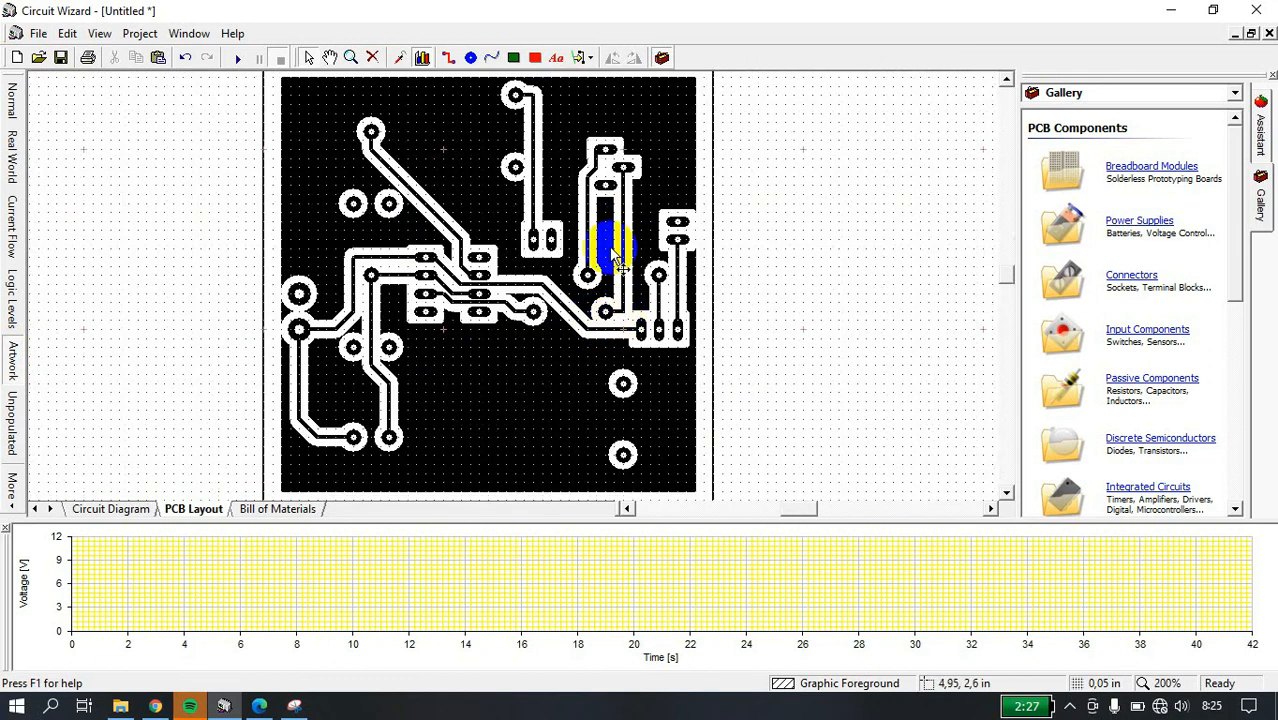